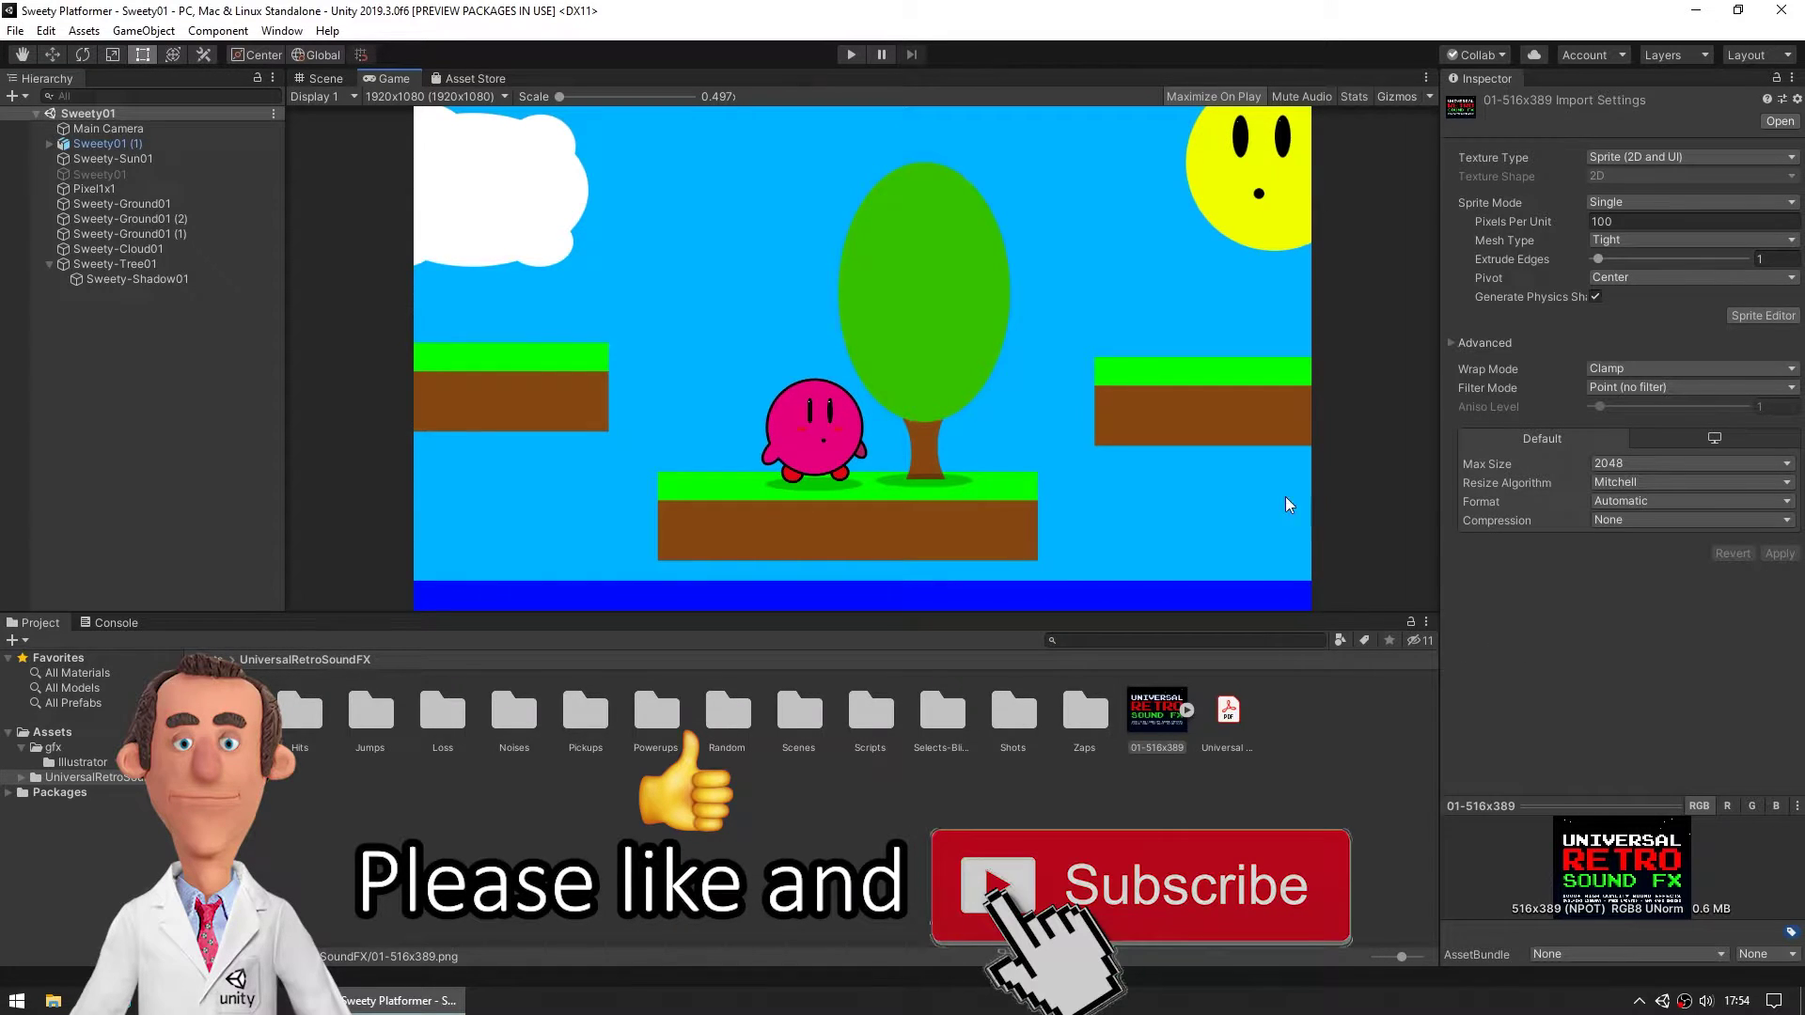
# Step: View the Universal Retro Sound FX page in the Asset Store and return to the Game view
pyautogui.click(465, 79)
pyautogui.scroll(-1, 1327, 405)
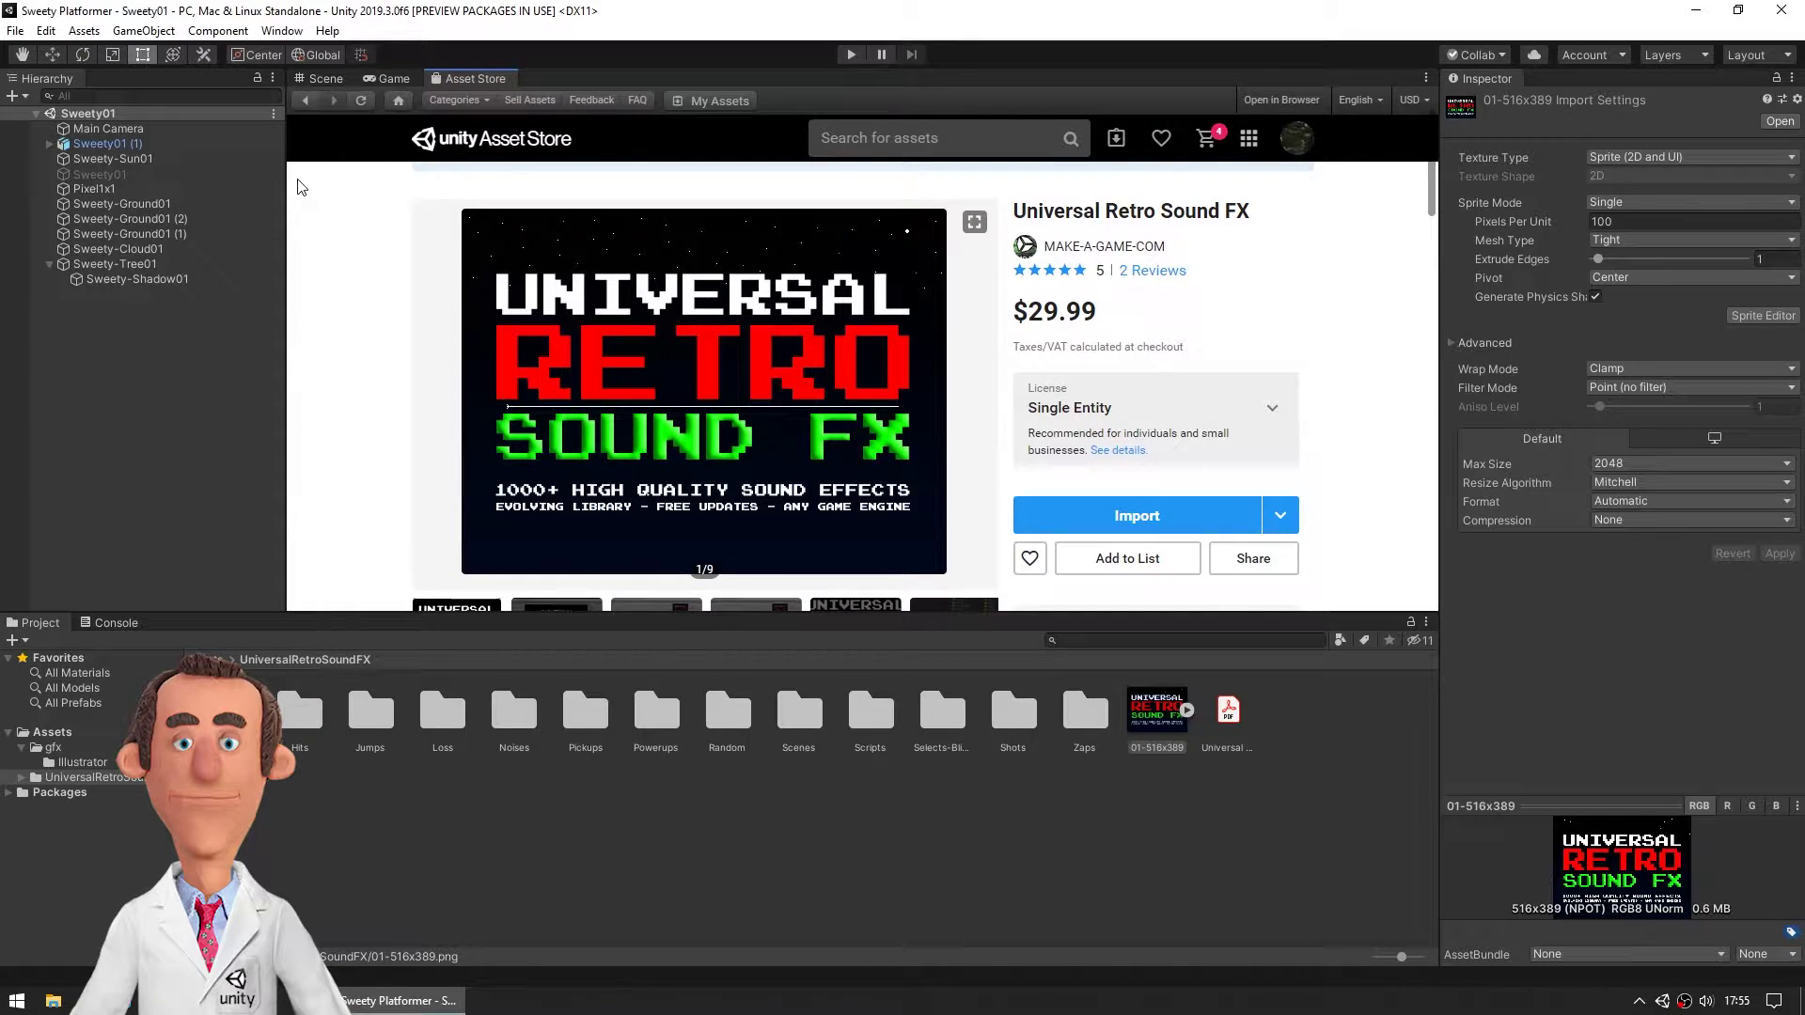
pyautogui.click(376, 78)
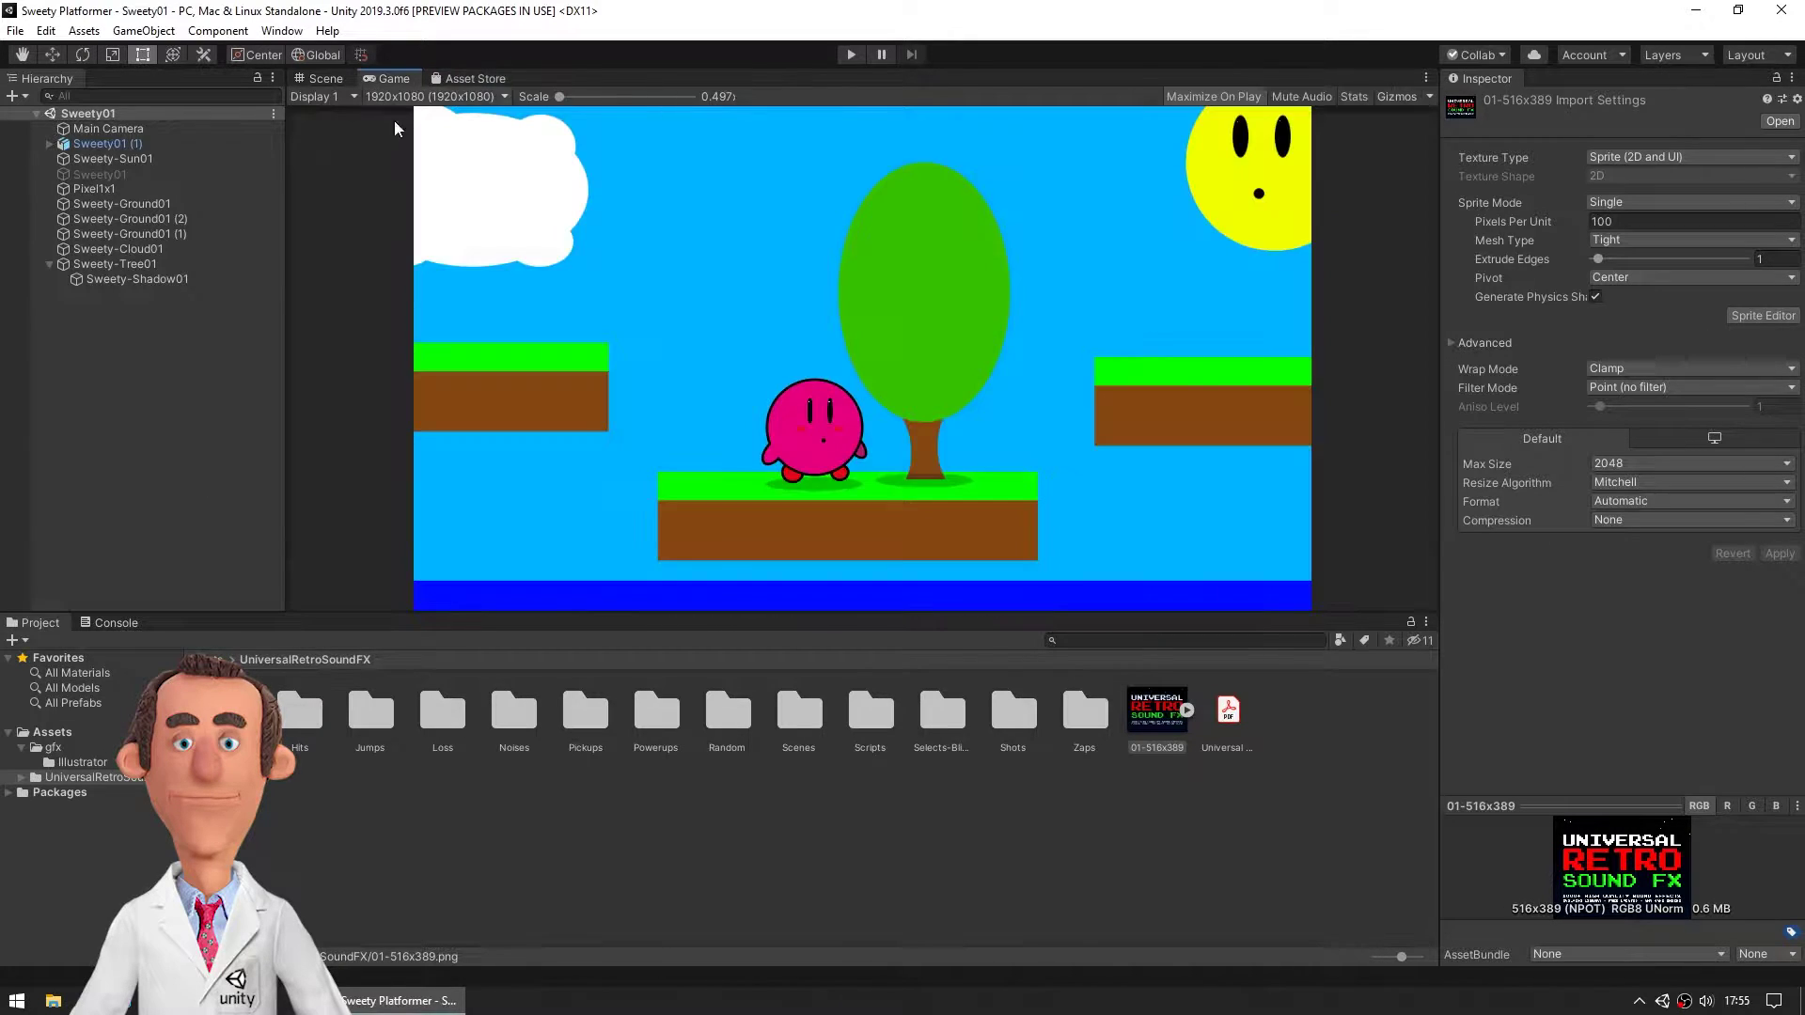
# Step: Preview the Jump24 clip from the UniversalRetroSoundFX Jumps folder and attach it to Sweety01 (1) as an Audio Source
pyautogui.click(124, 146)
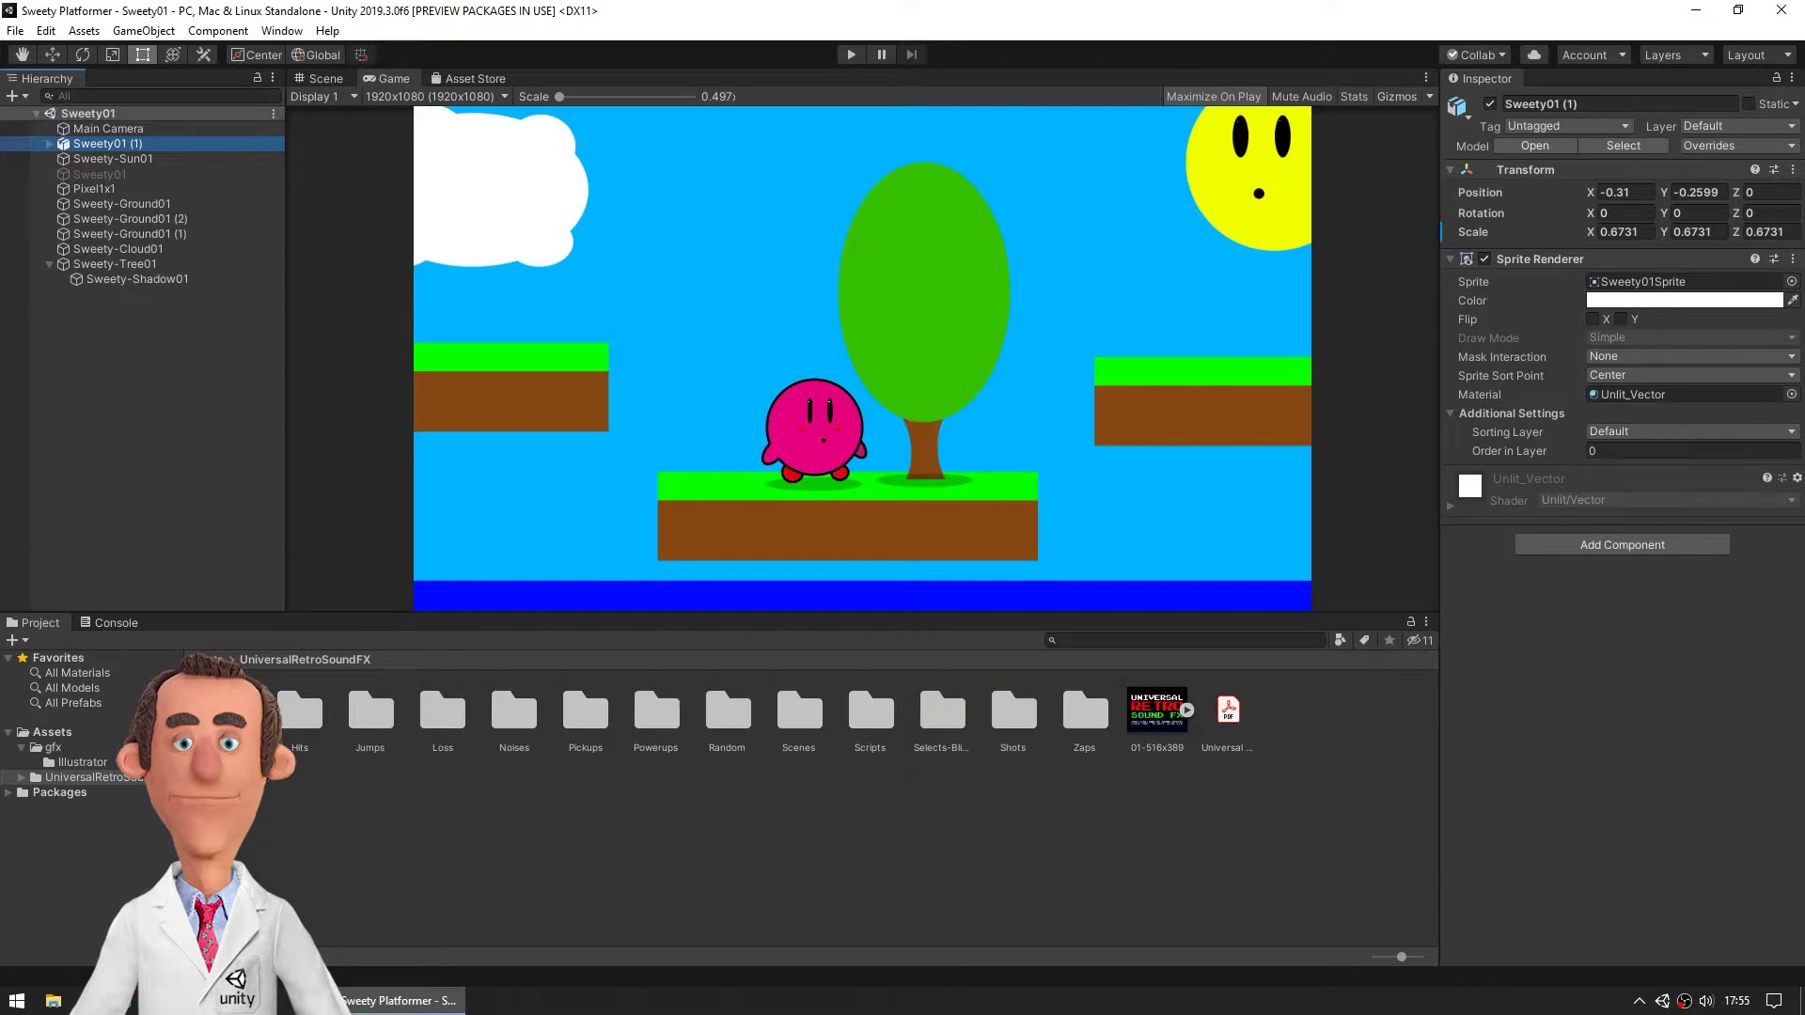
pyautogui.doubleClick(370, 720)
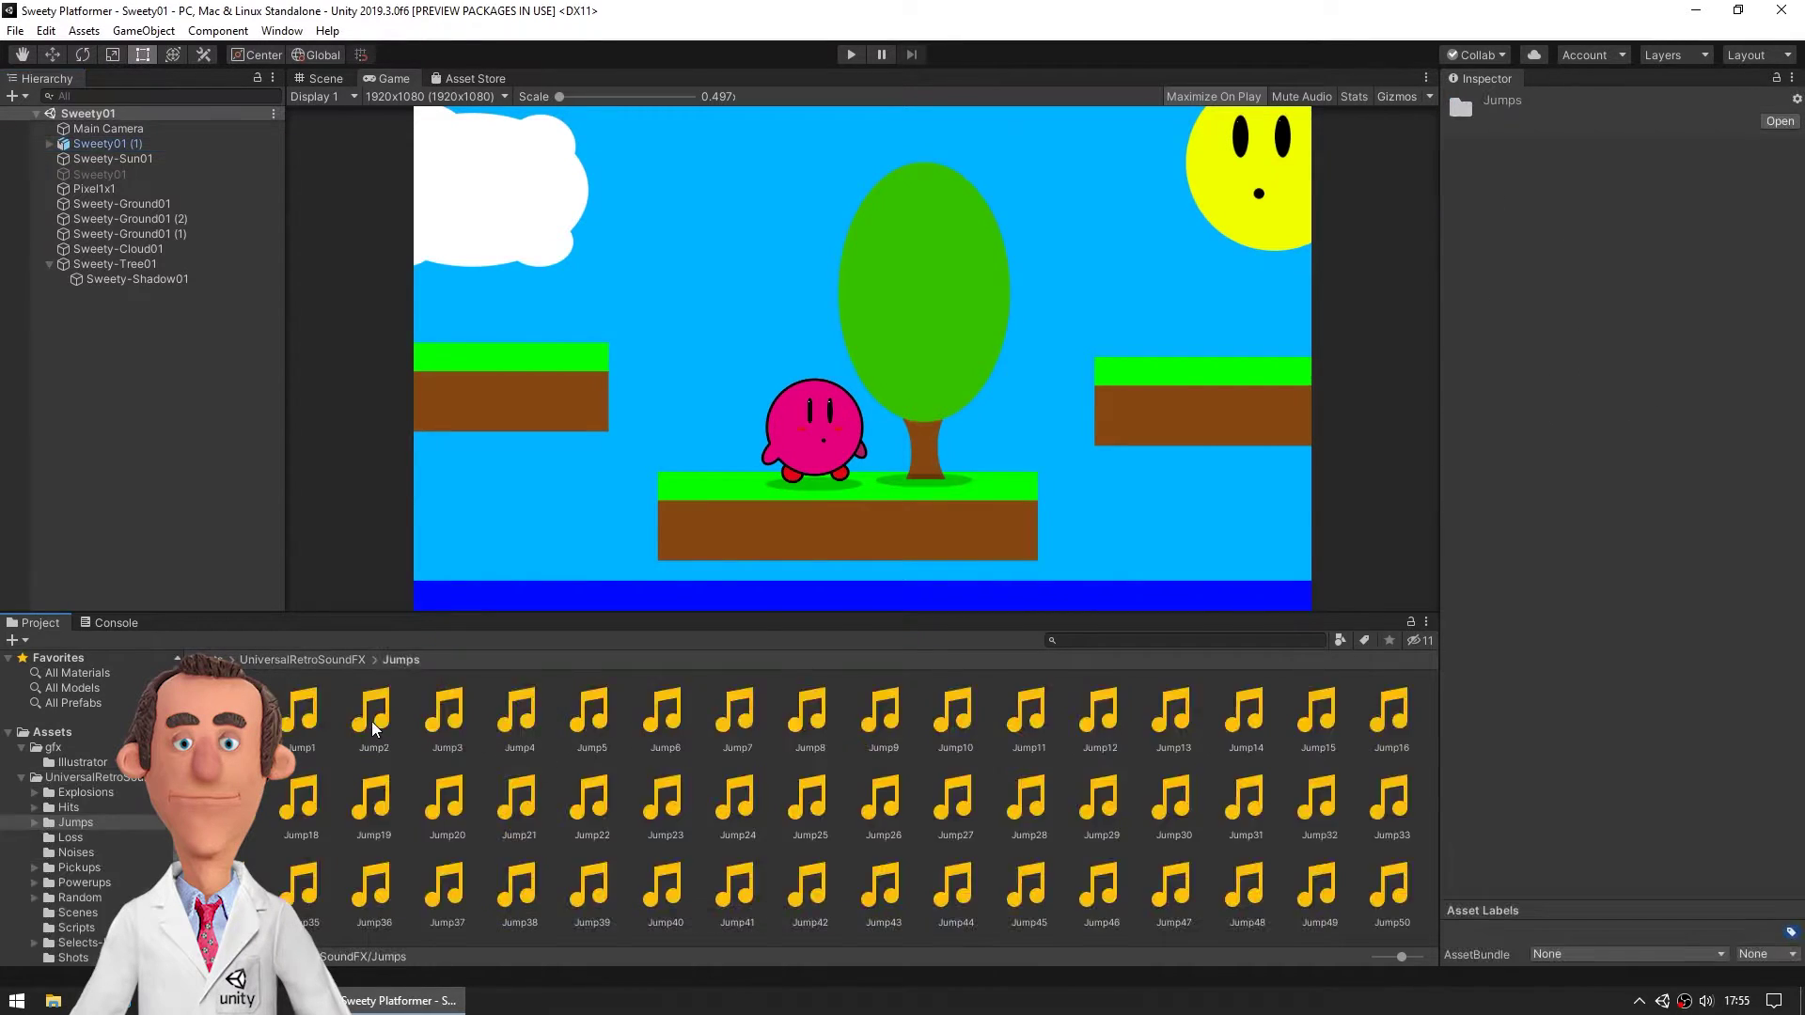
pyautogui.click(733, 816)
pyautogui.click(1728, 806)
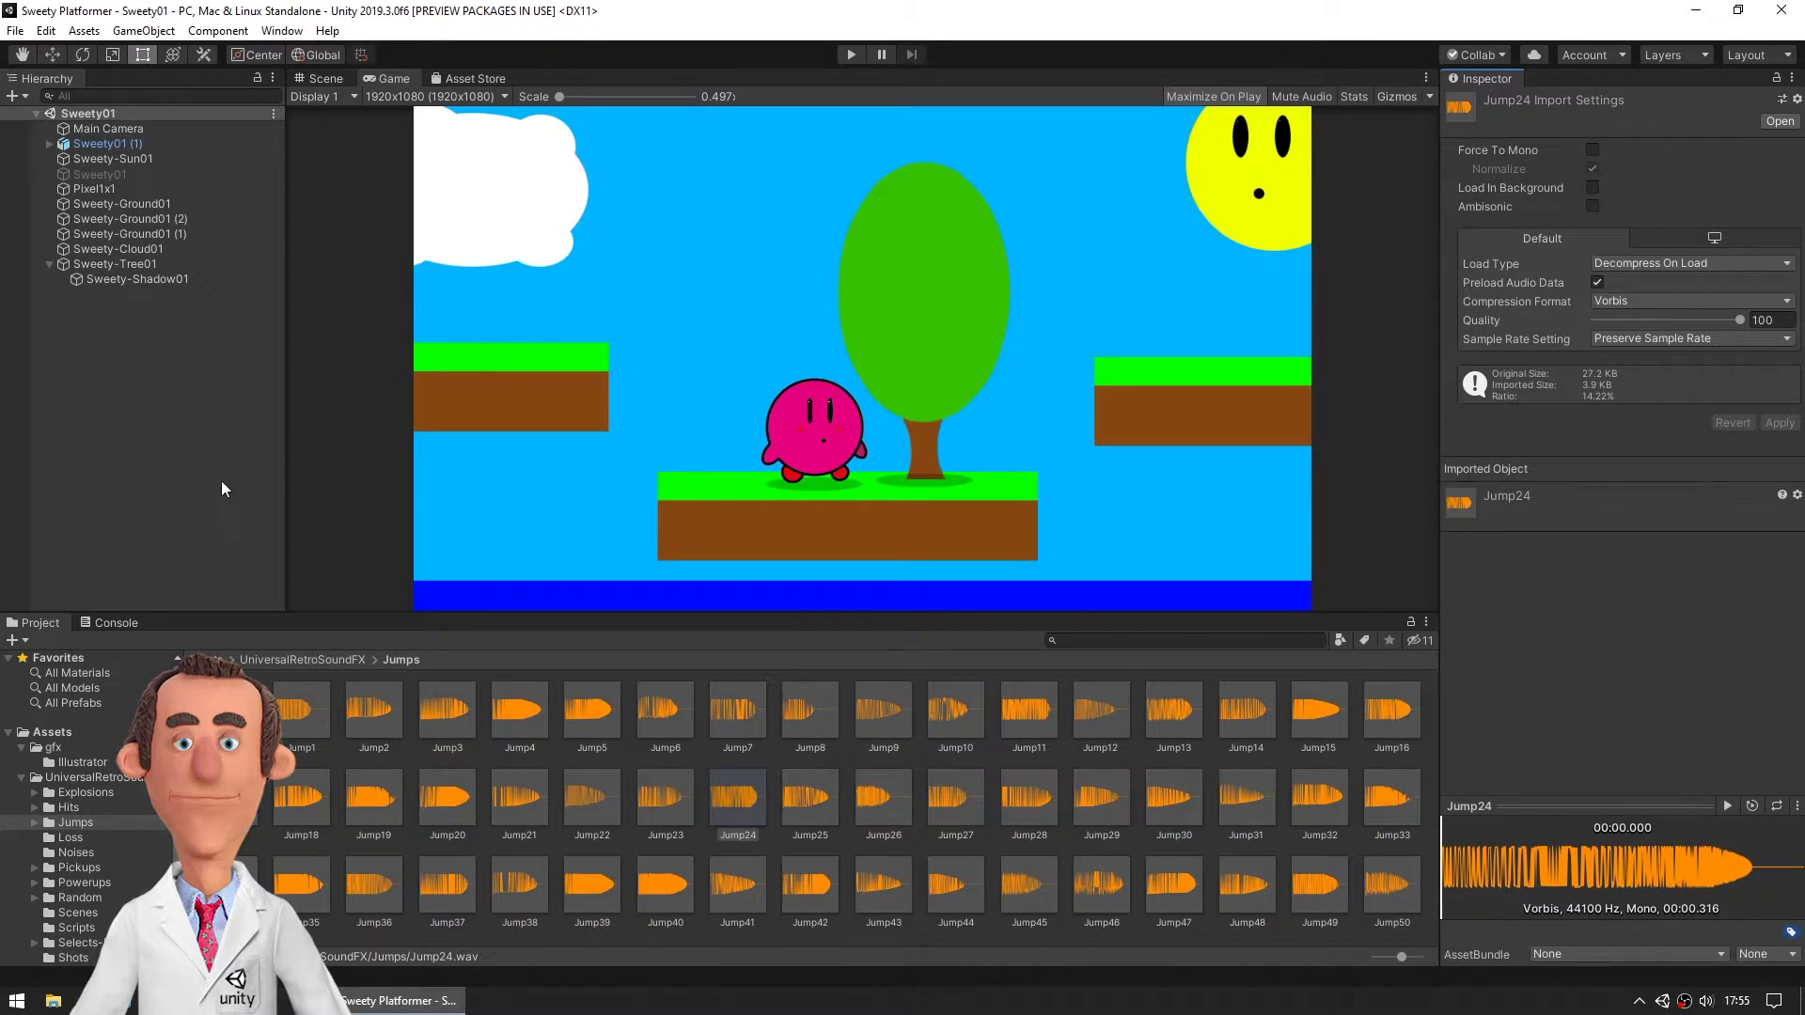
pyautogui.moveTo(728, 803); pyautogui.dragTo(110, 145)
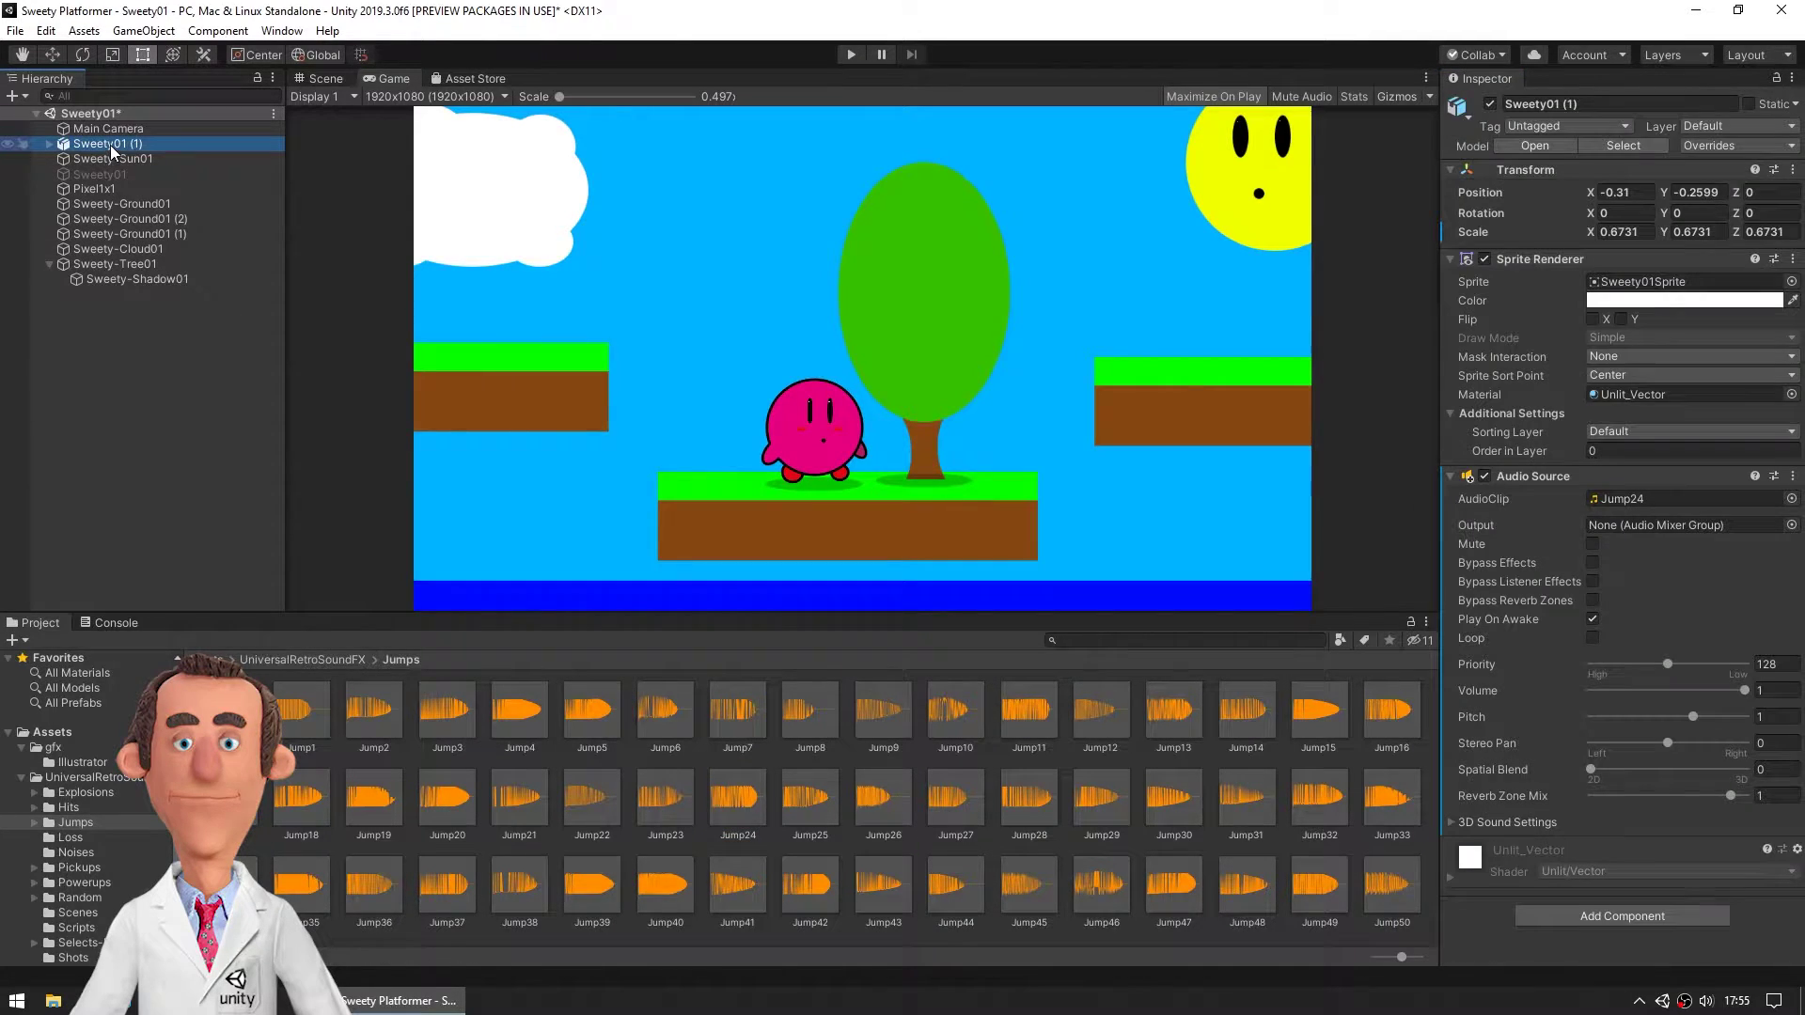
# Step: Play-test the scene, disable Play On Awake on the character's Audio Source, and save the scene
pyautogui.click(850, 57)
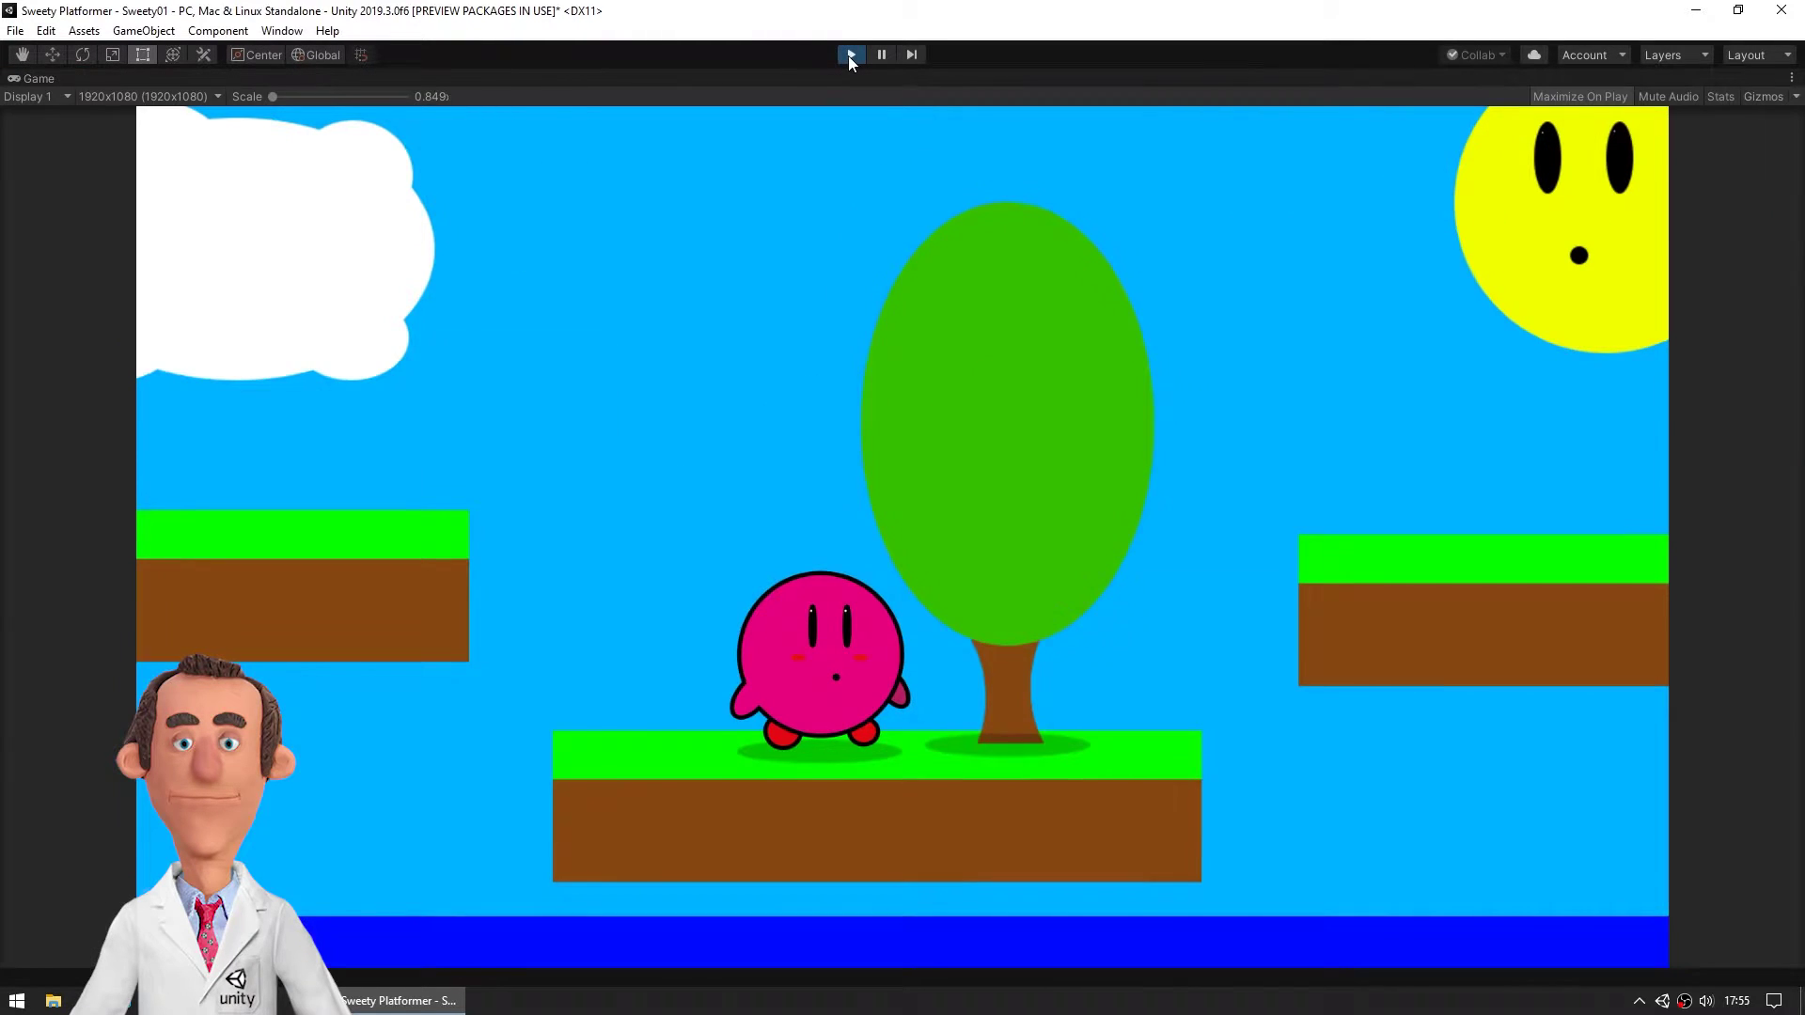
pyautogui.click(850, 54)
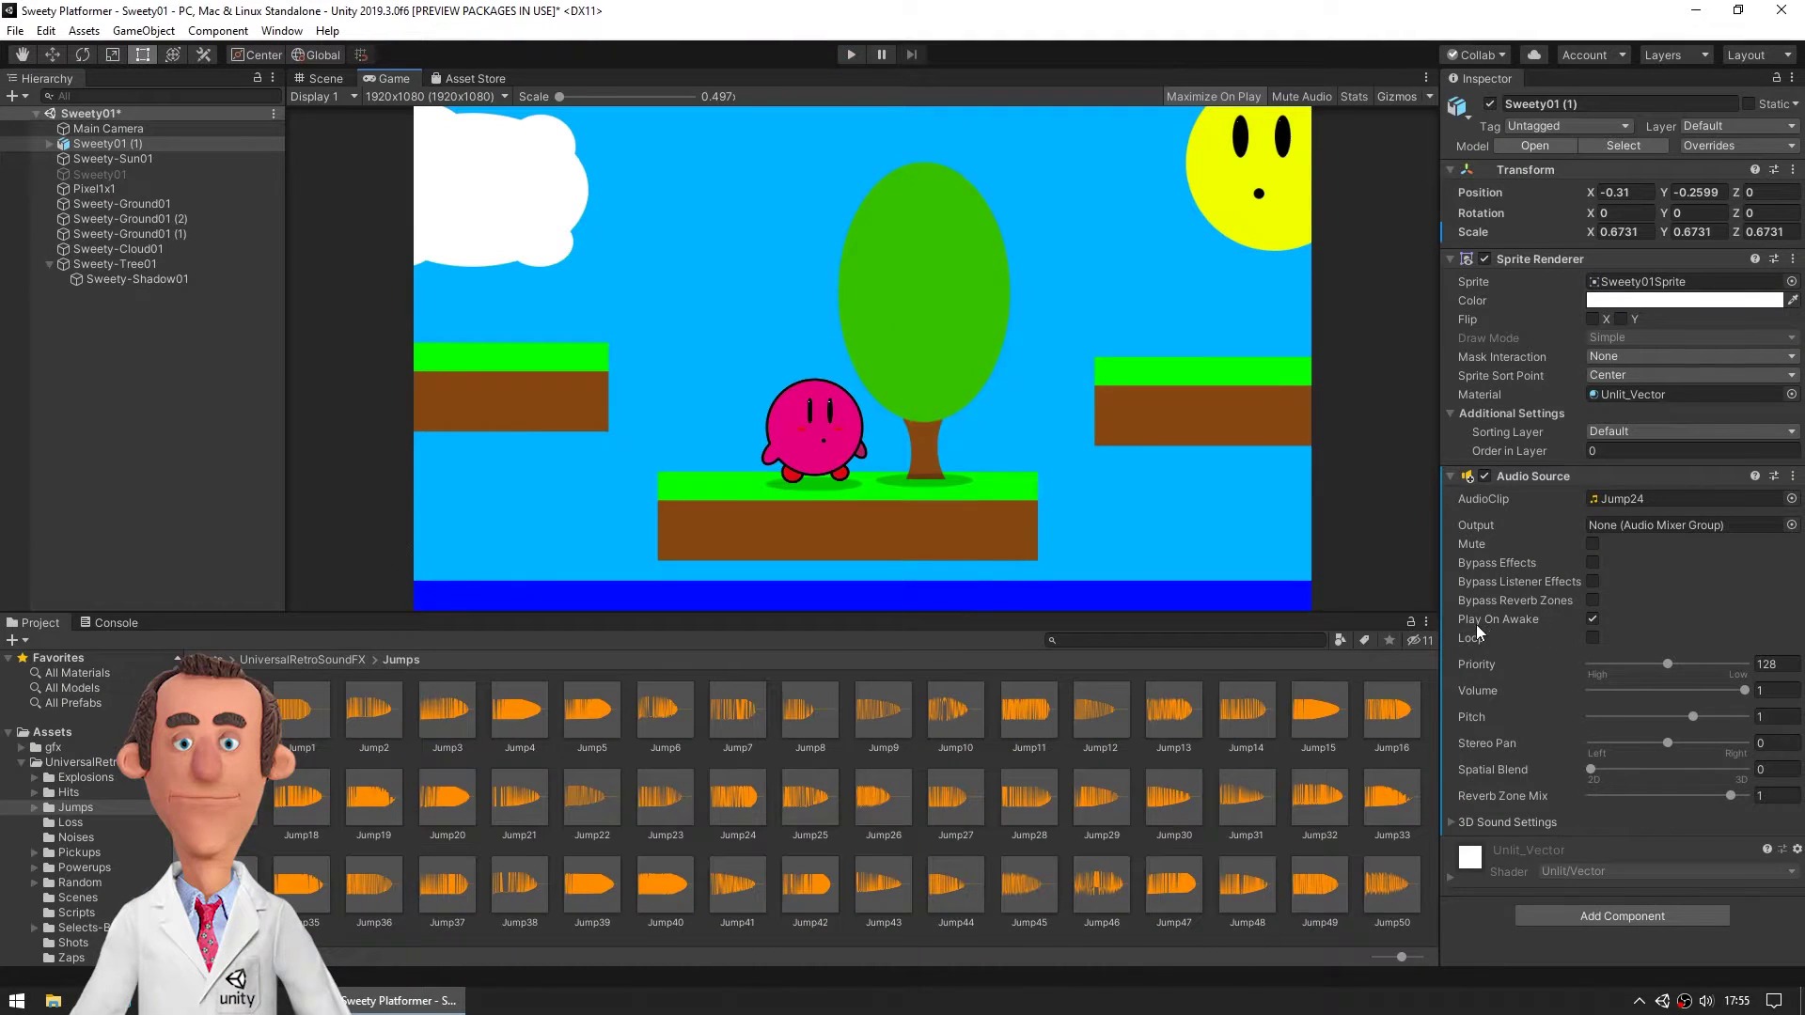
pyautogui.click(1591, 621)
pyautogui.hotkey('ctrl', 's')
# Step: Create a new script named SweetyController on Sweety01 (1) and open it in Visual Studio
pyautogui.click(1621, 917)
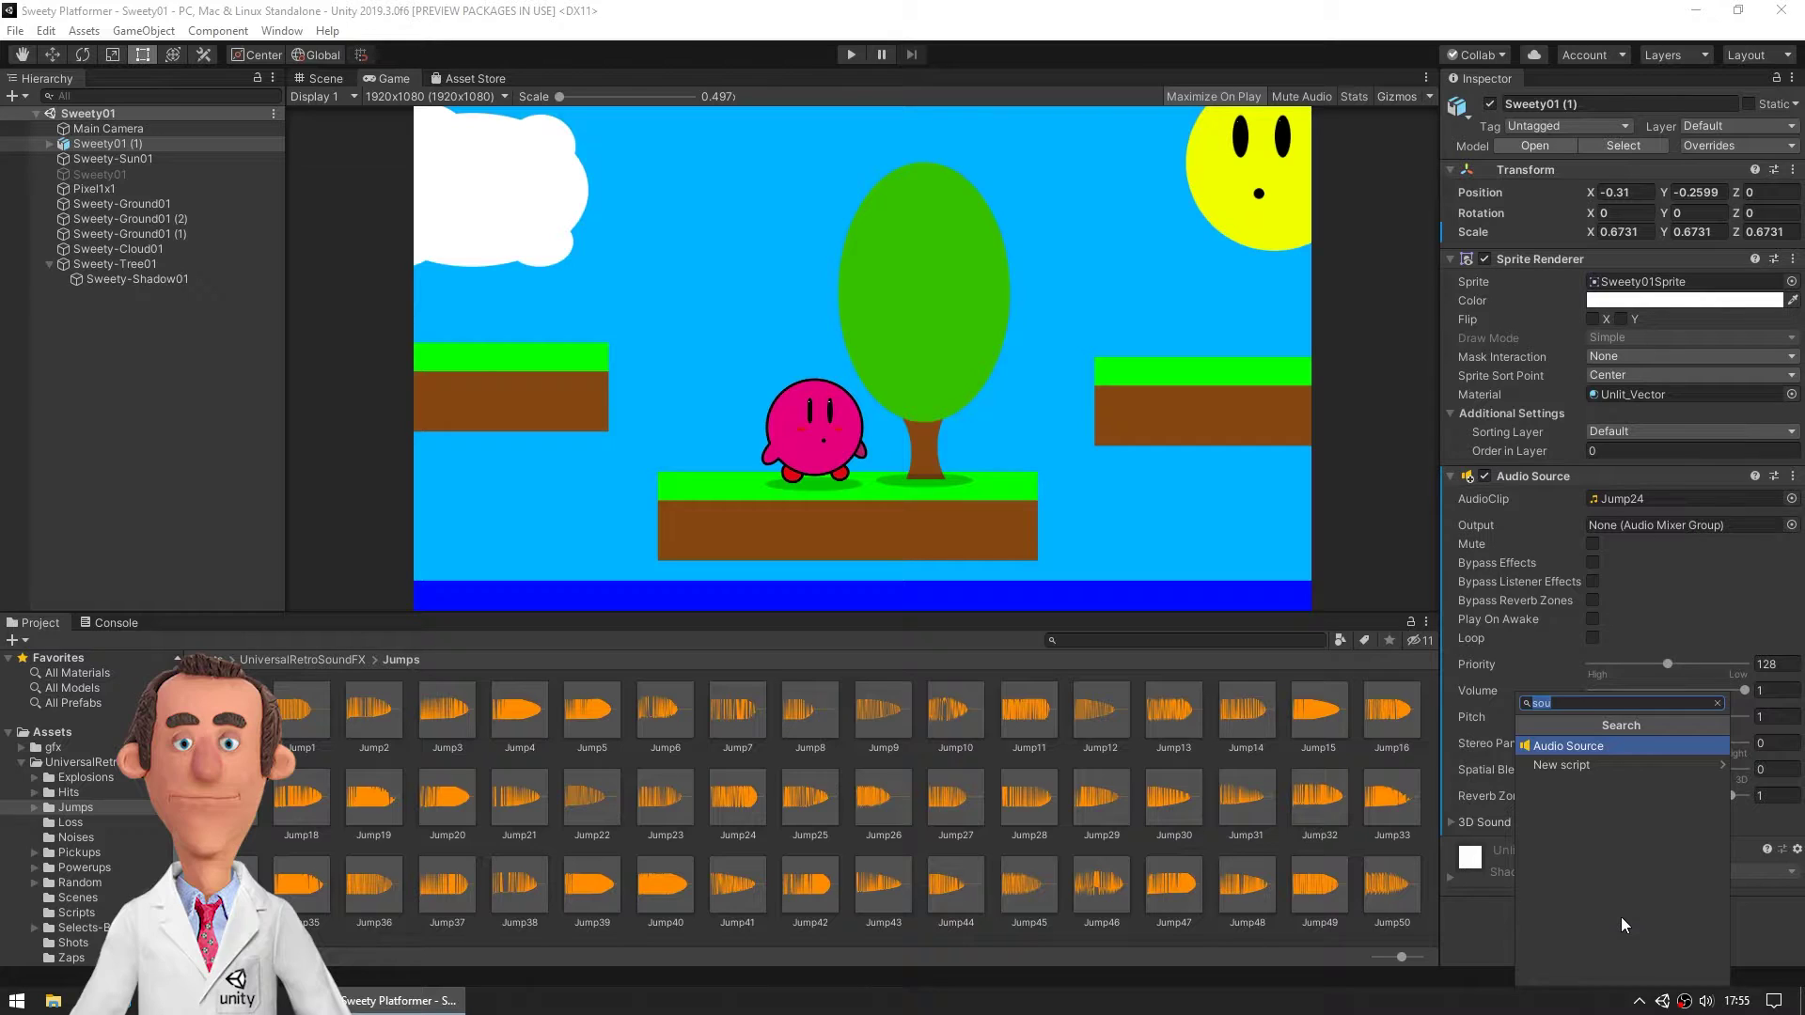
pyautogui.write('SweetyController')
pyautogui.press('Return')
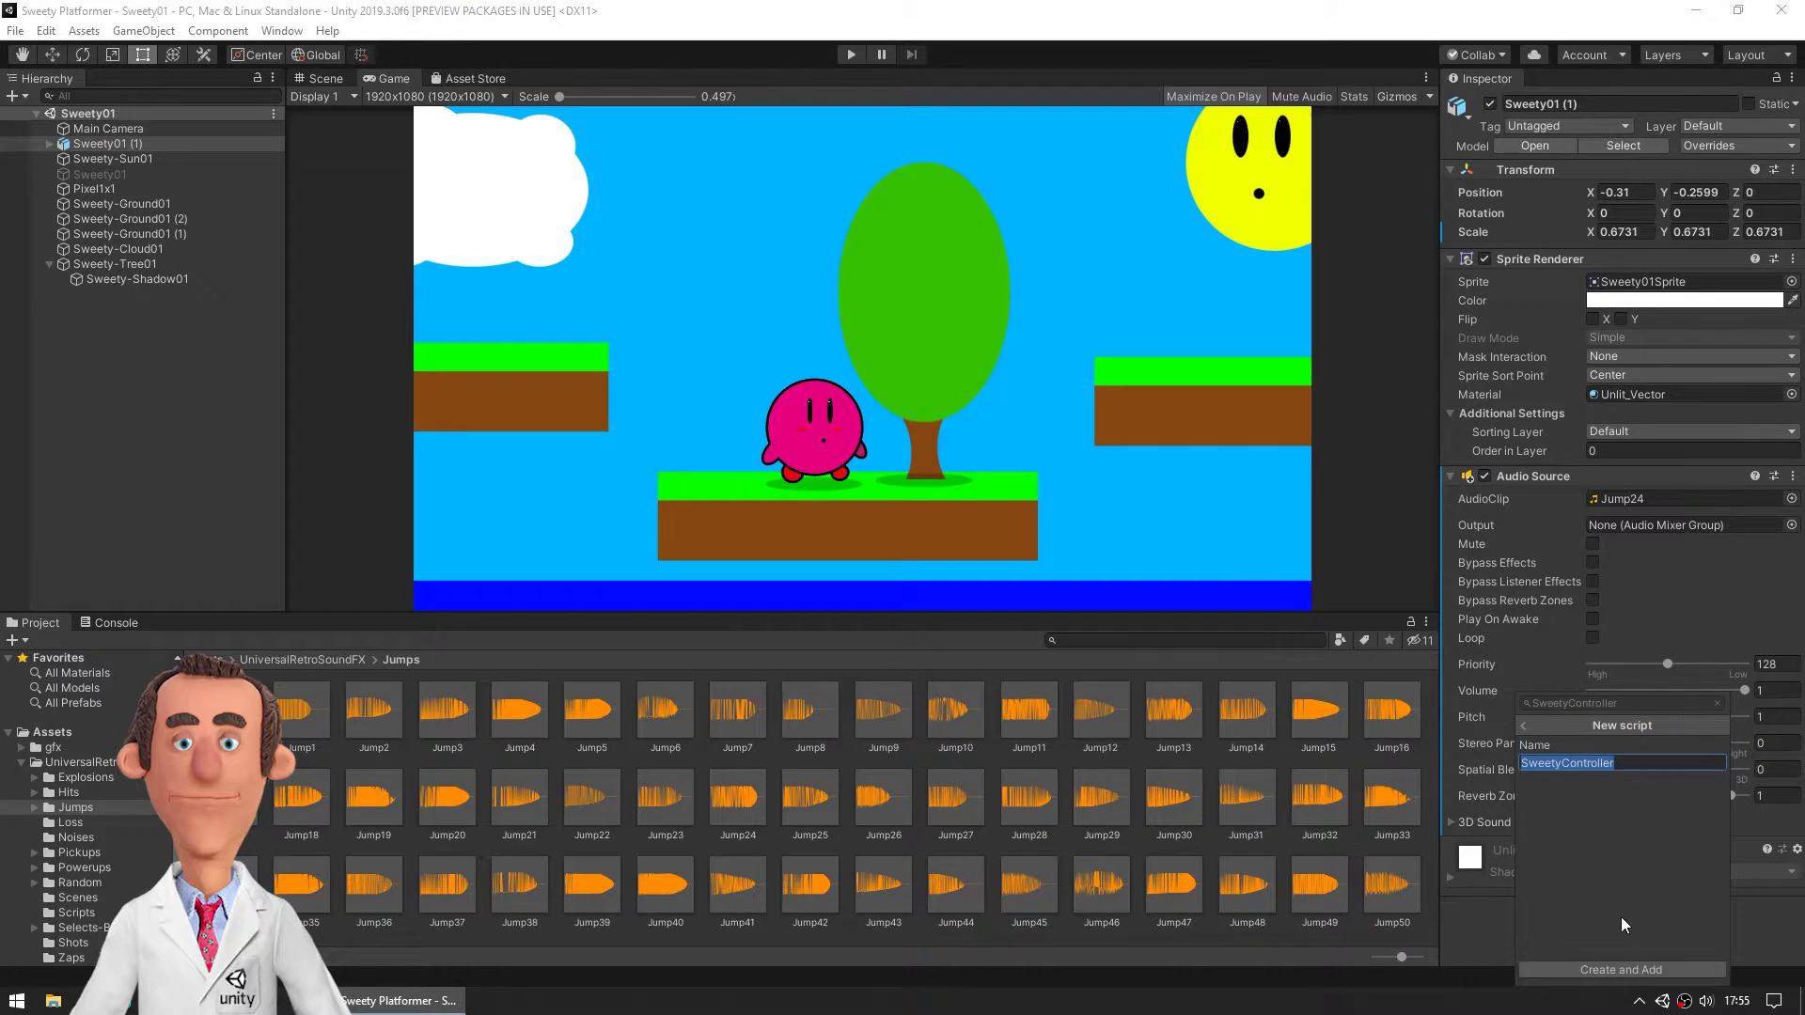
pyautogui.press('Return')
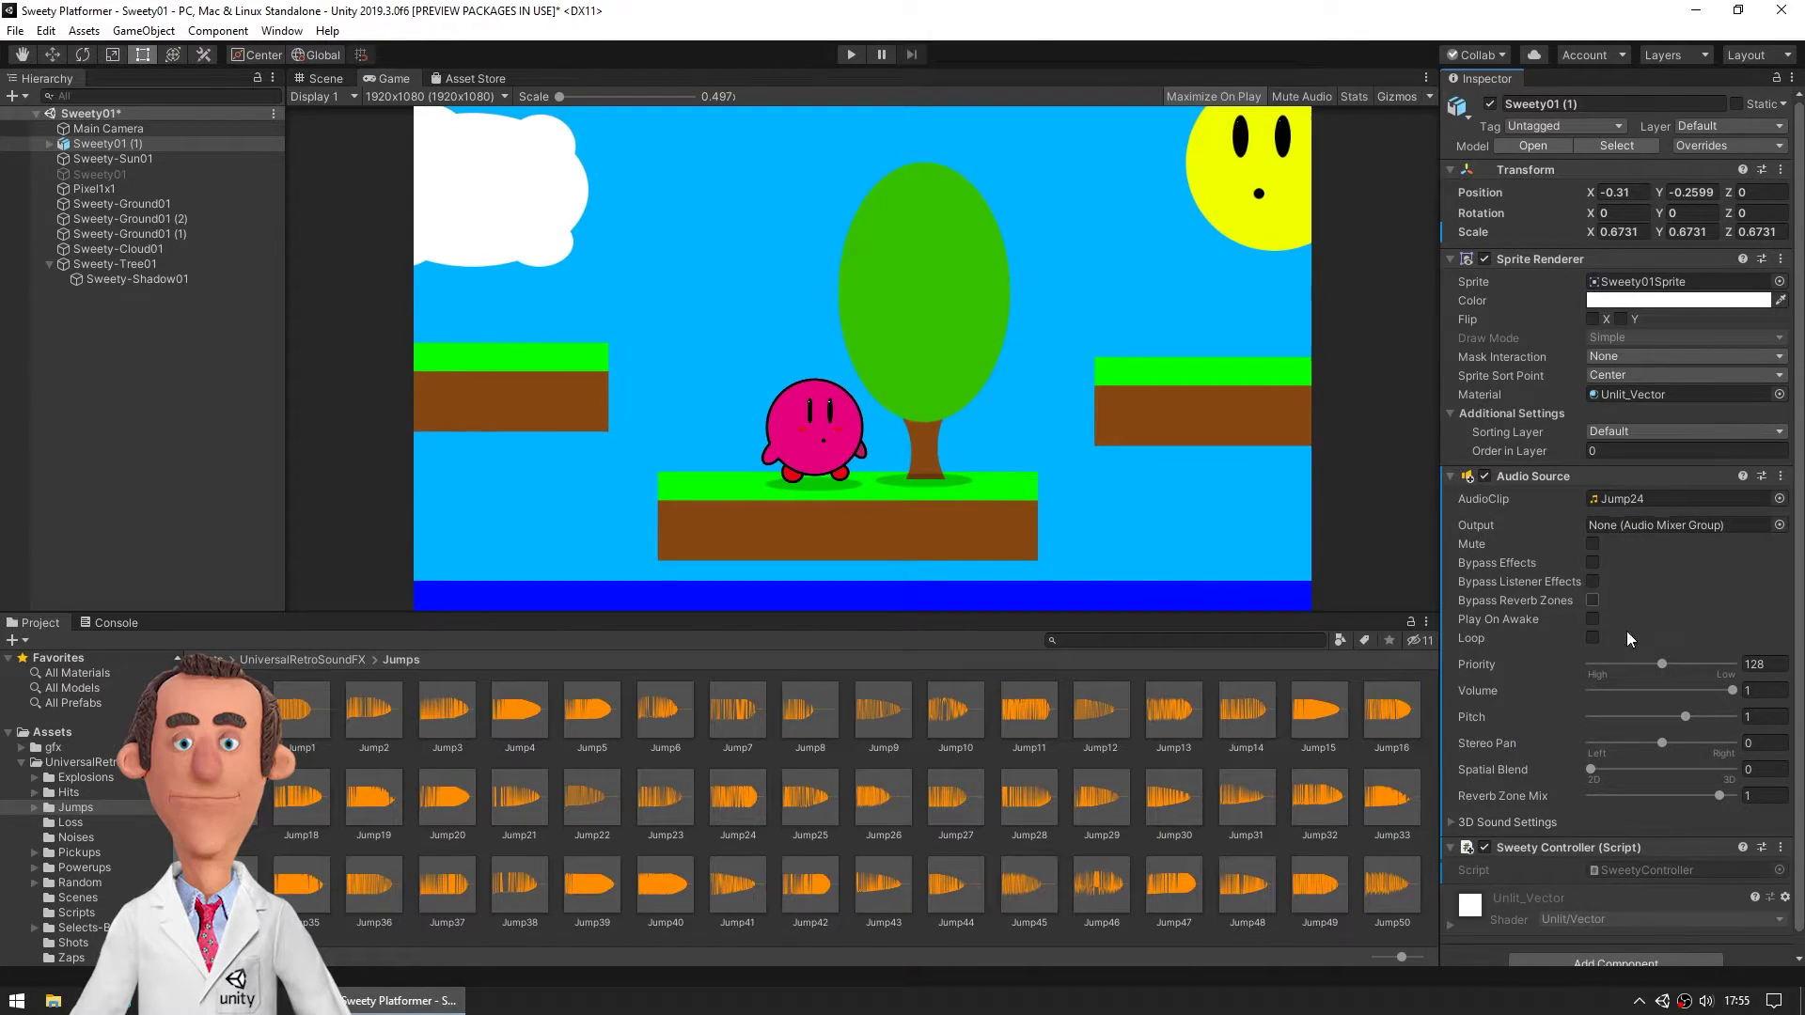
pyautogui.doubleClick(1641, 873)
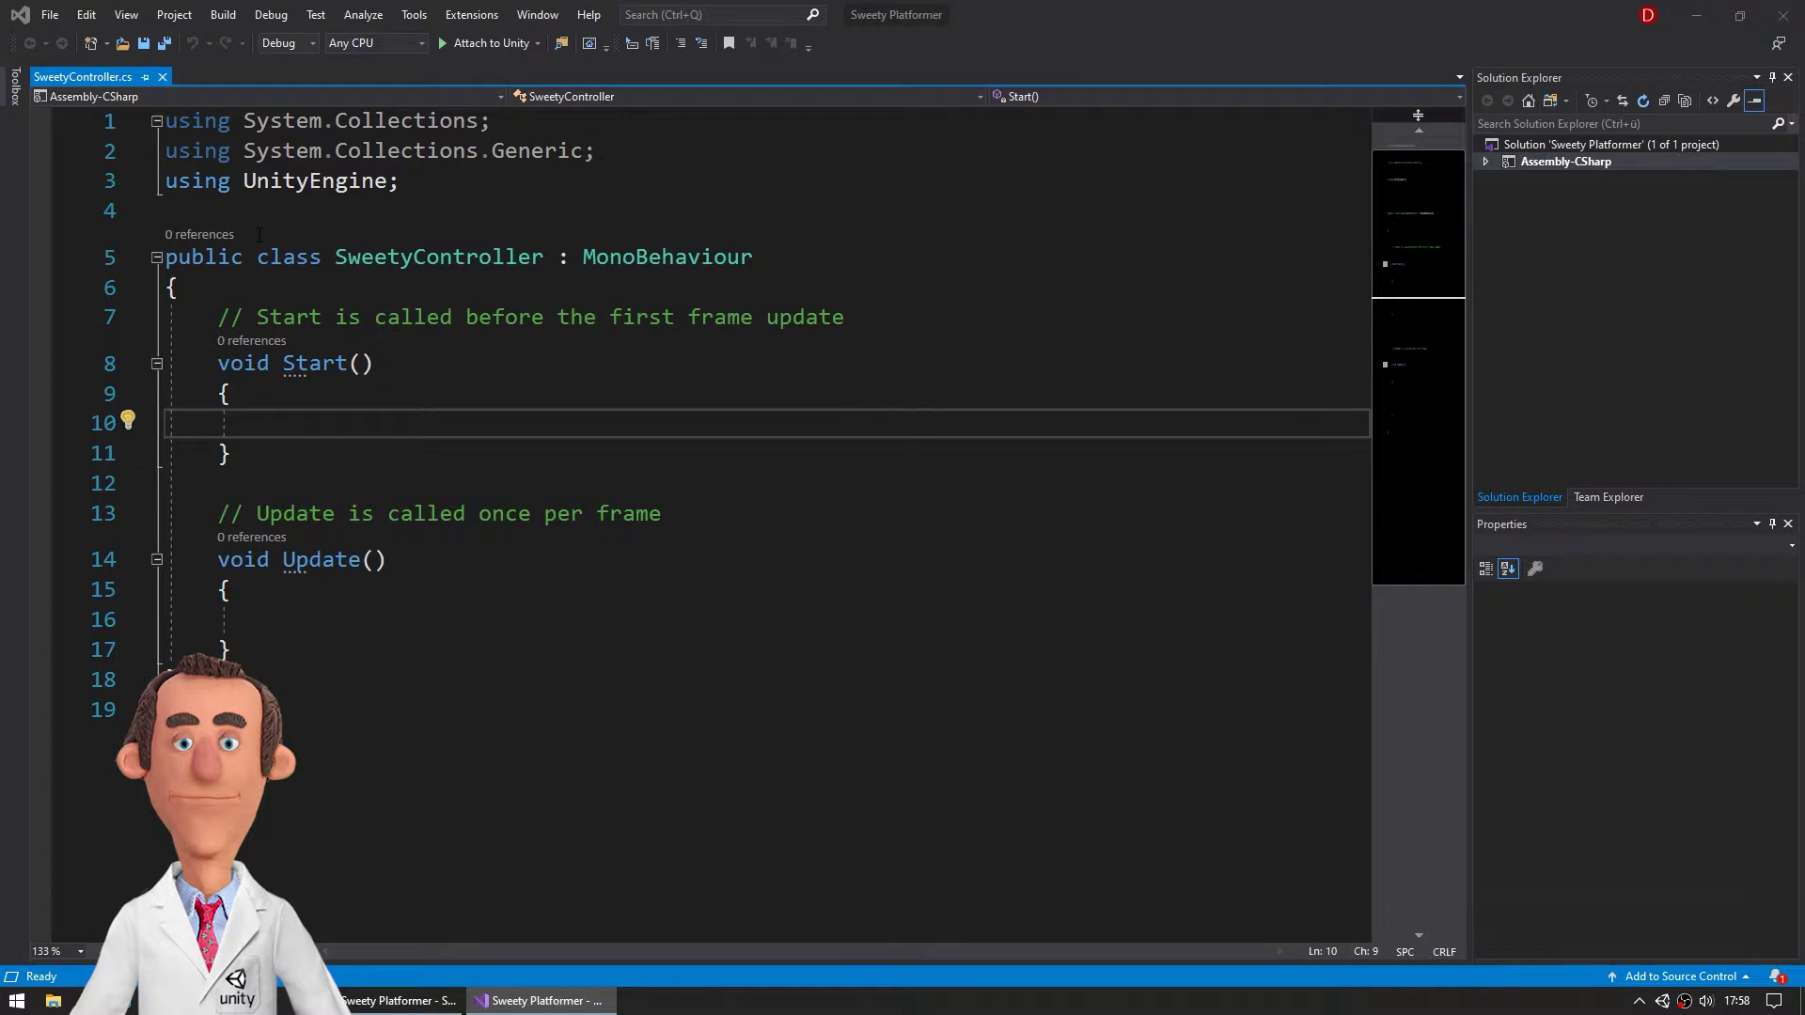
# Step: Add the attribute [RequireComponent(typeof(AudioSource))] on a new line above the SweetyController class declaration
pyautogui.click(259, 234)
pyautogui.press('Up')
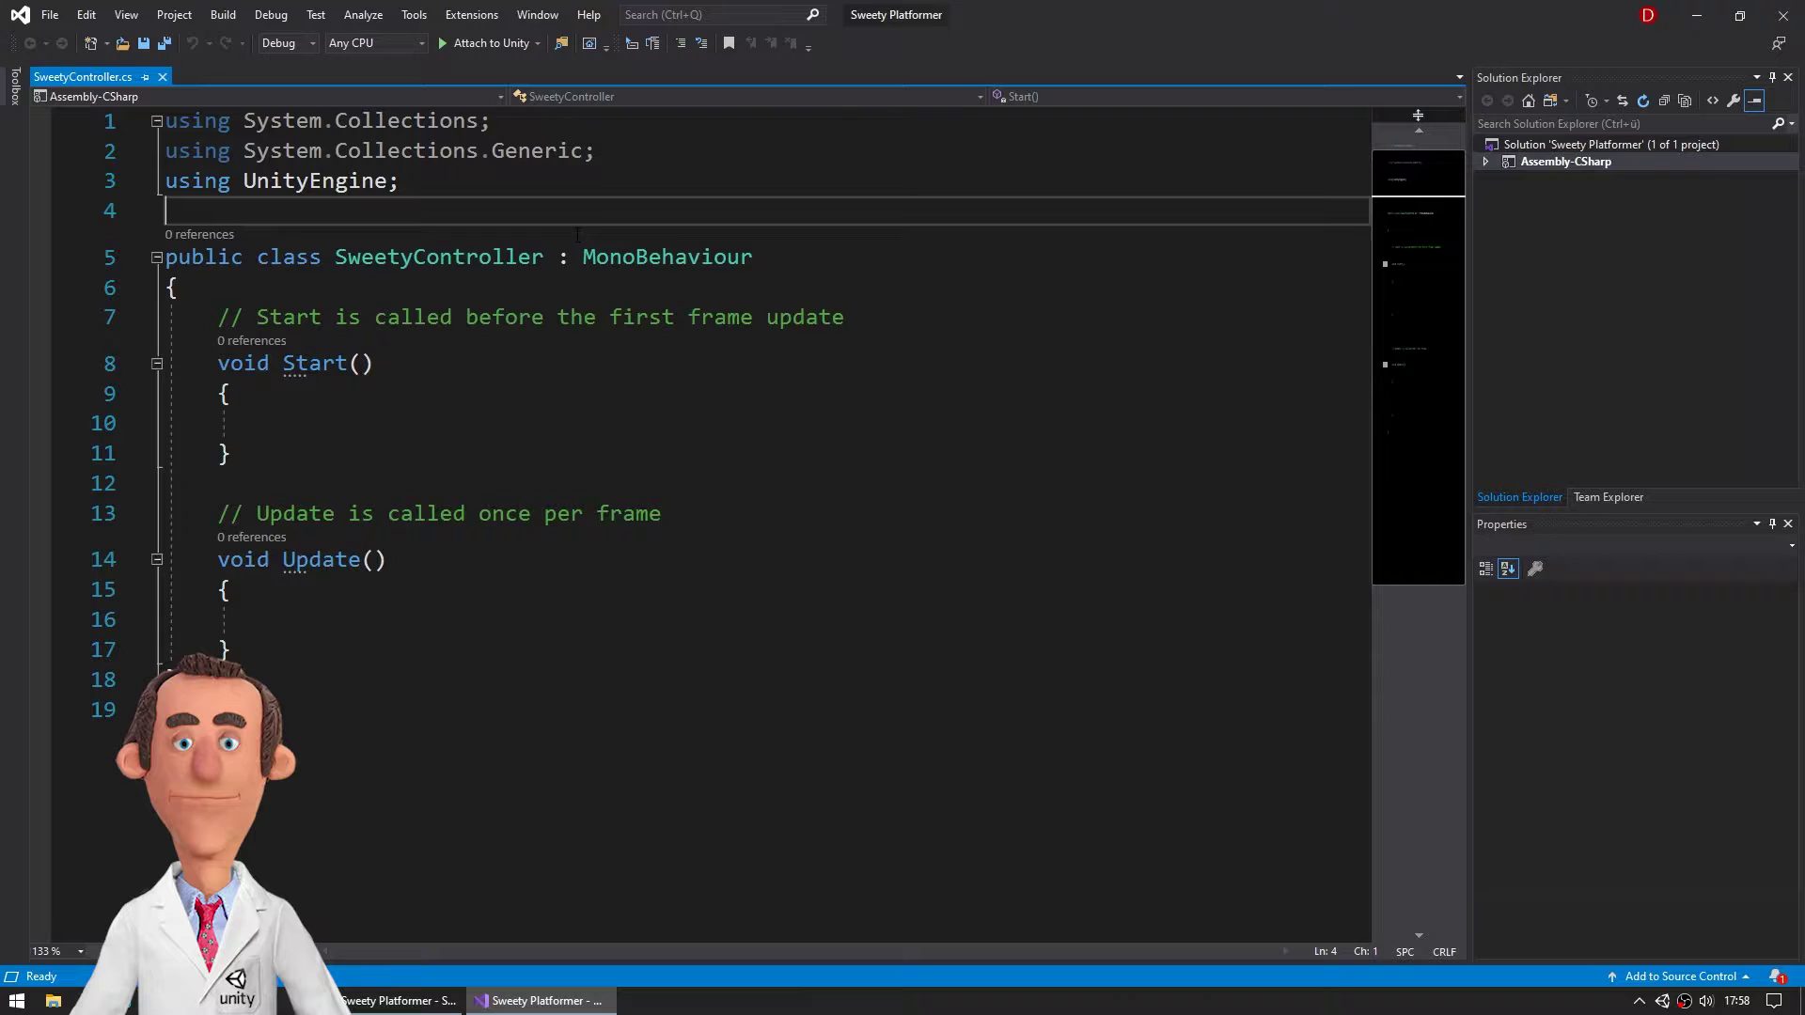
pyautogui.press('Return')
pyautogui.write('[RequireComponent(typeof(AudioSource))]')
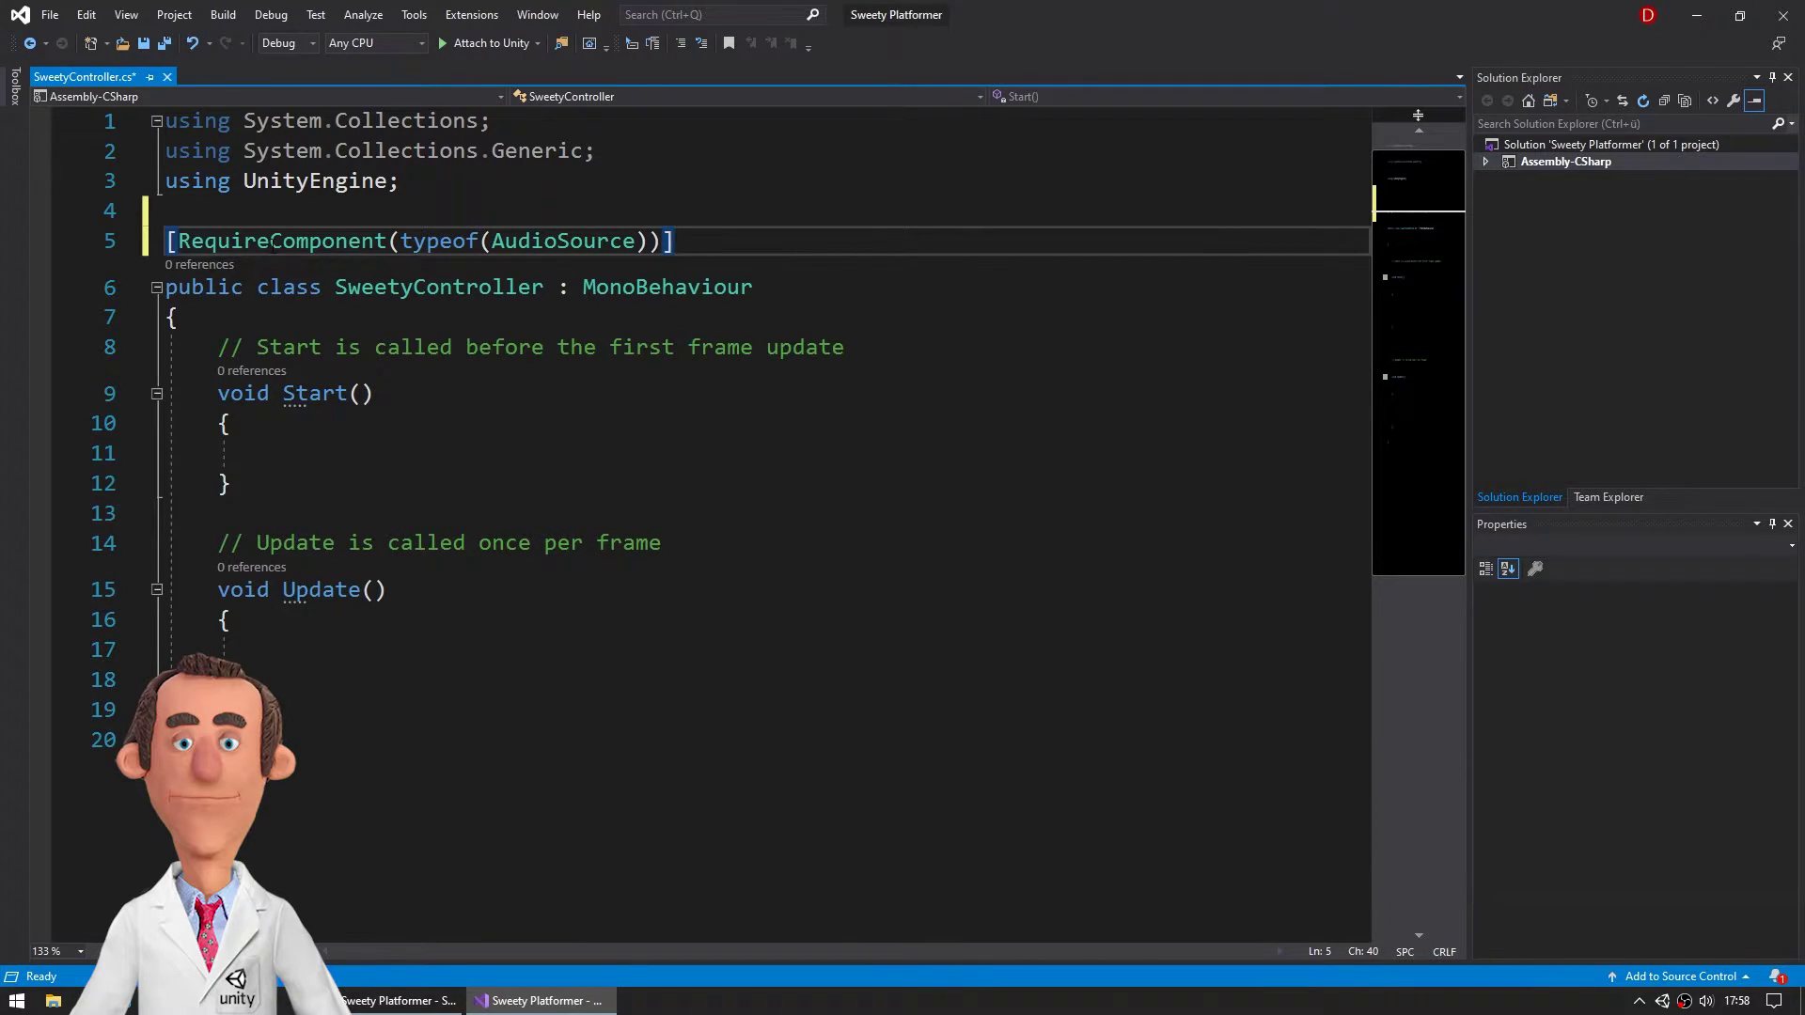
pyautogui.doubleClick(563, 241)
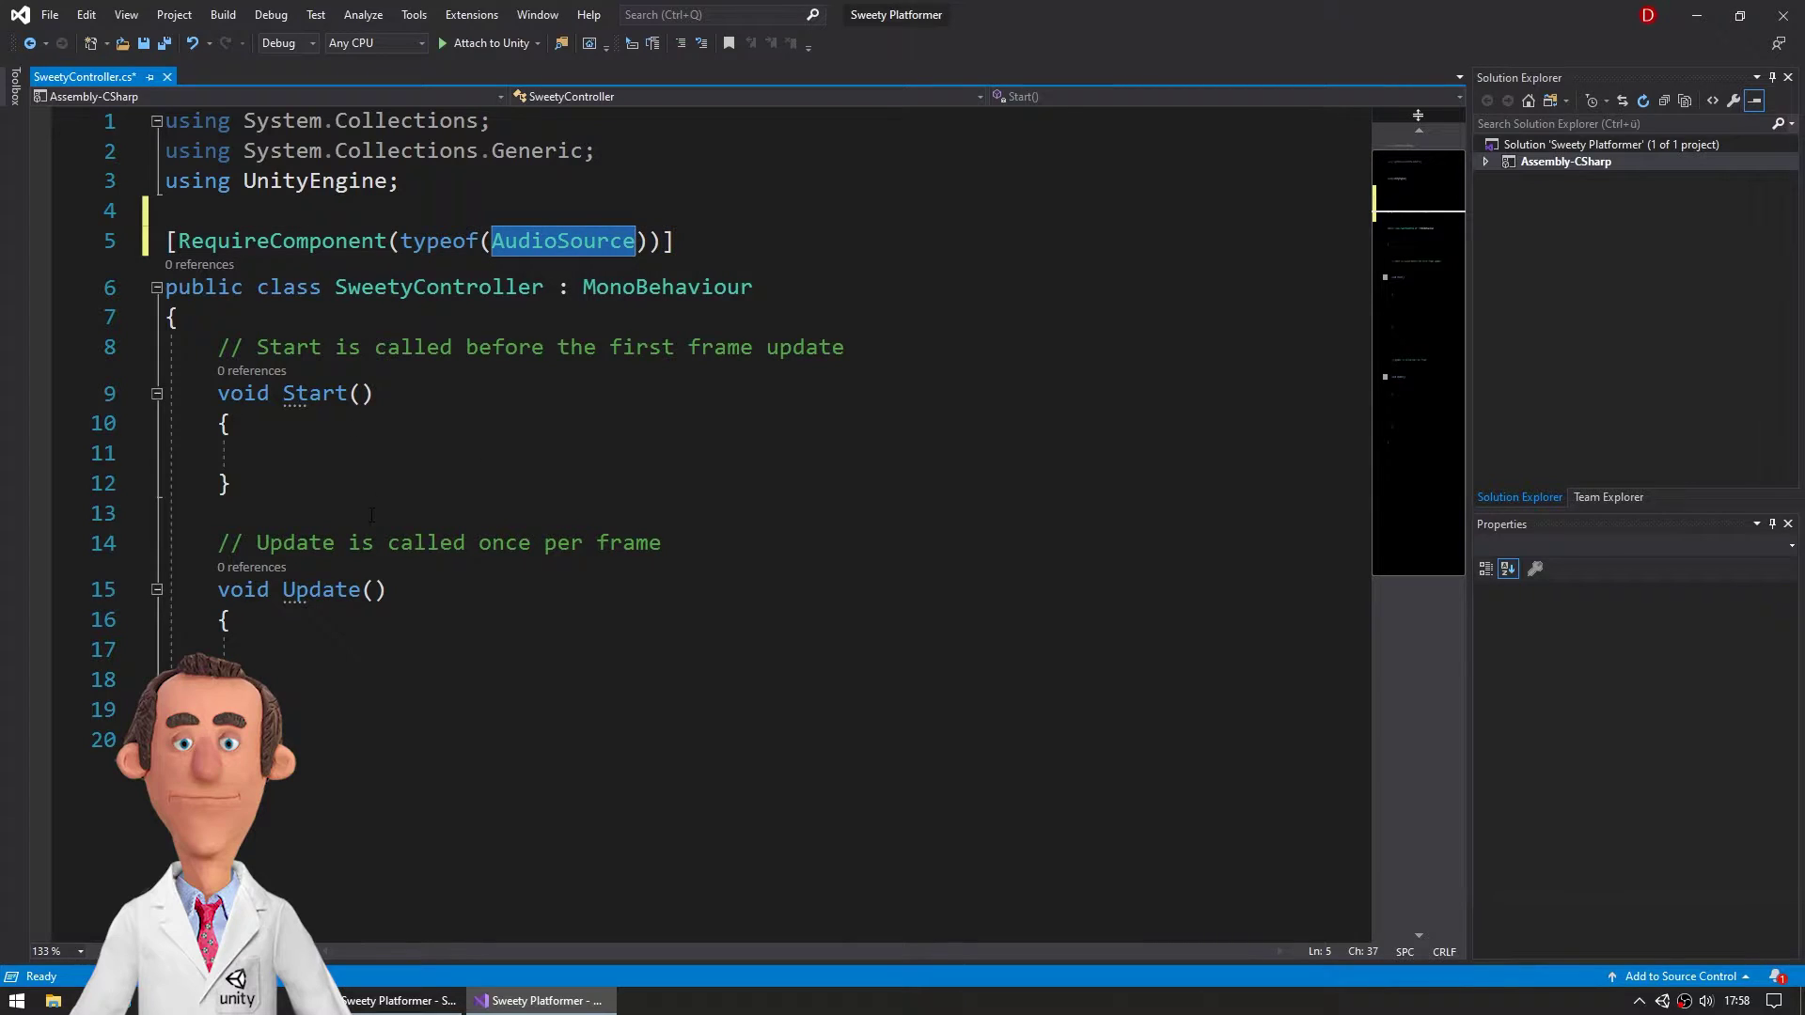
# Step: Declare a public AudioClip named impact and an AudioSource named audioSource at the start of the SweetyController class
pyautogui.click(179, 317)
pyautogui.press('Return')
pyautogui.write('public AudioClip impact; AudioSource audioSource;')
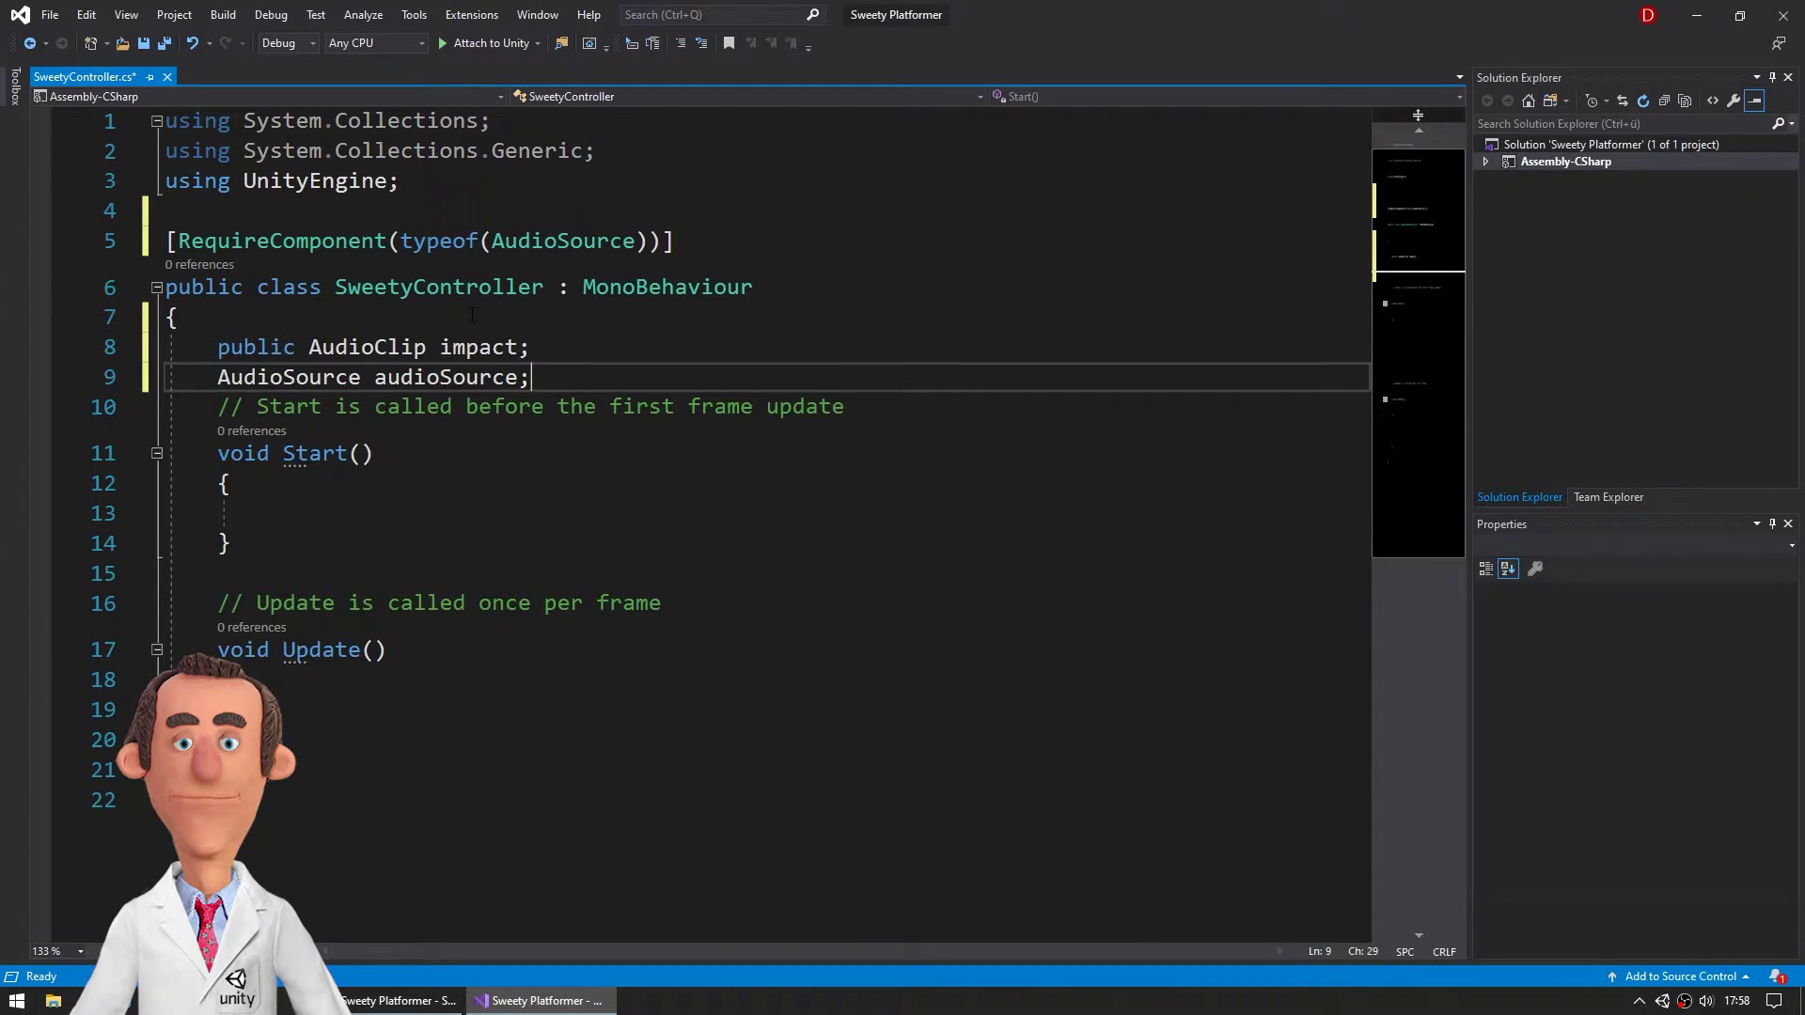
# Step: Rename the AudioClip variable to jumpClip
pyautogui.click(517, 347)
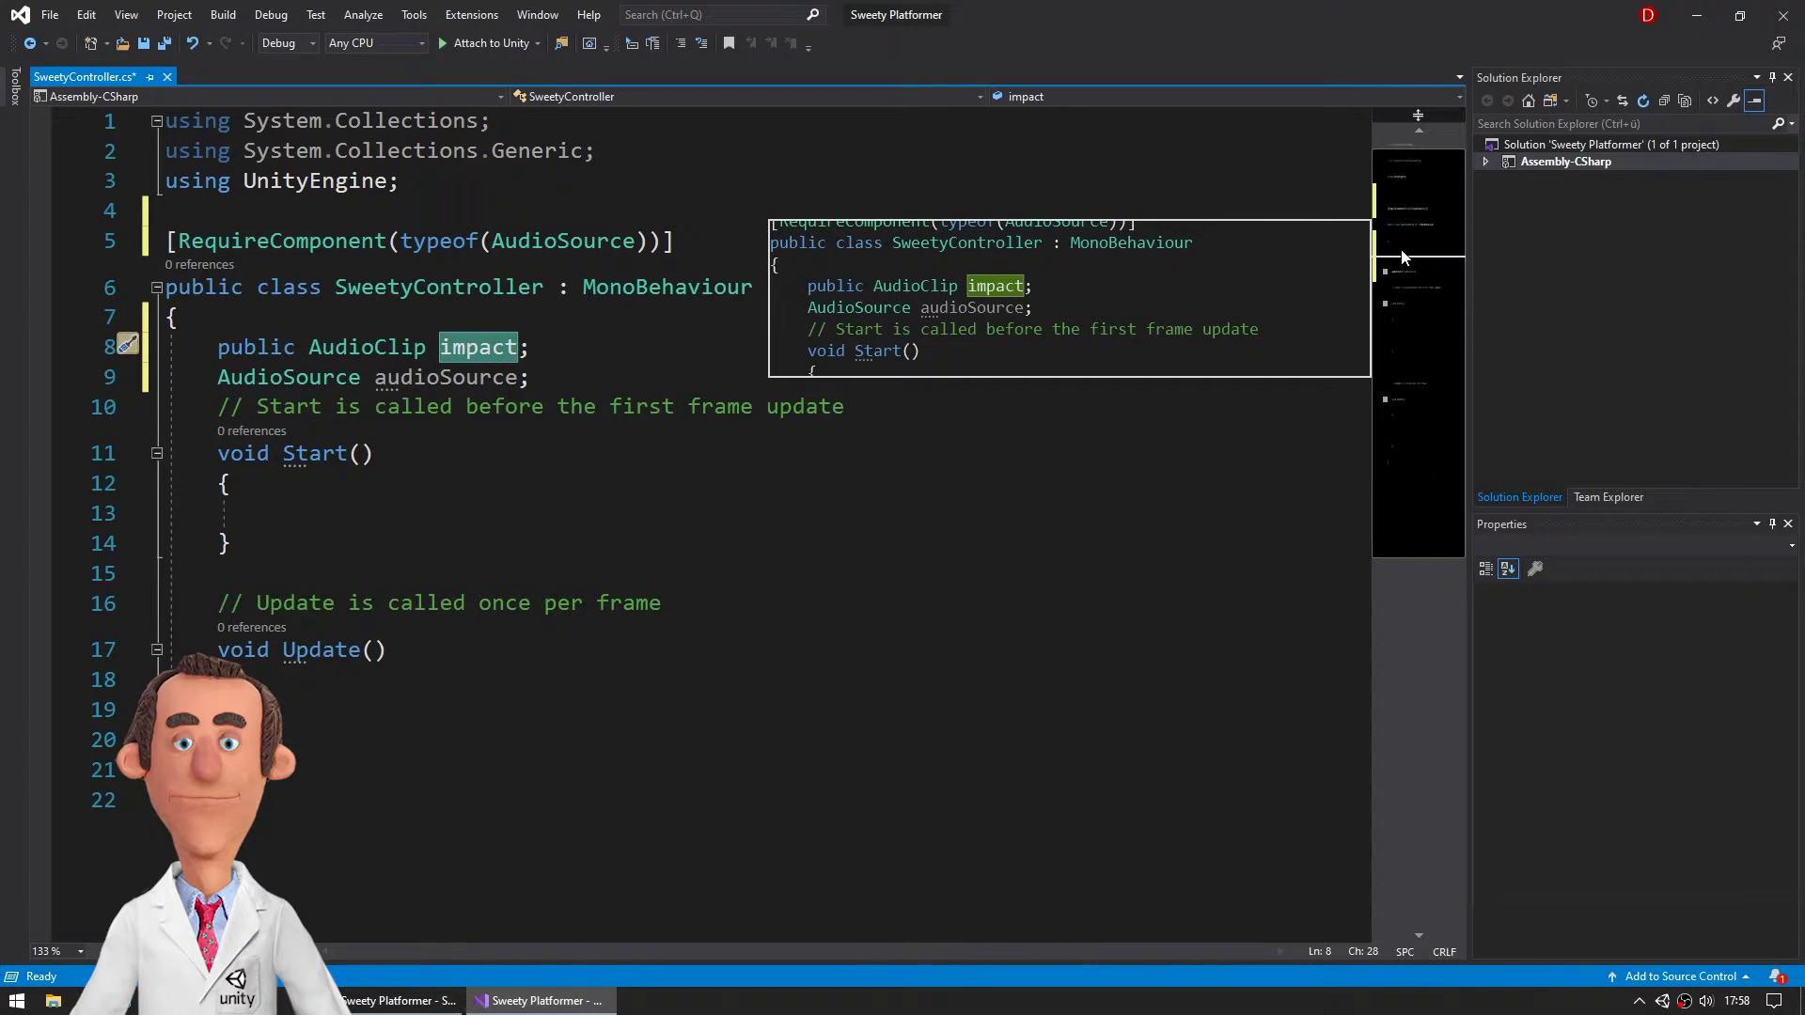
pyautogui.hotkey('ctrl', 'BackSpace')
pyautogui.write('jump')
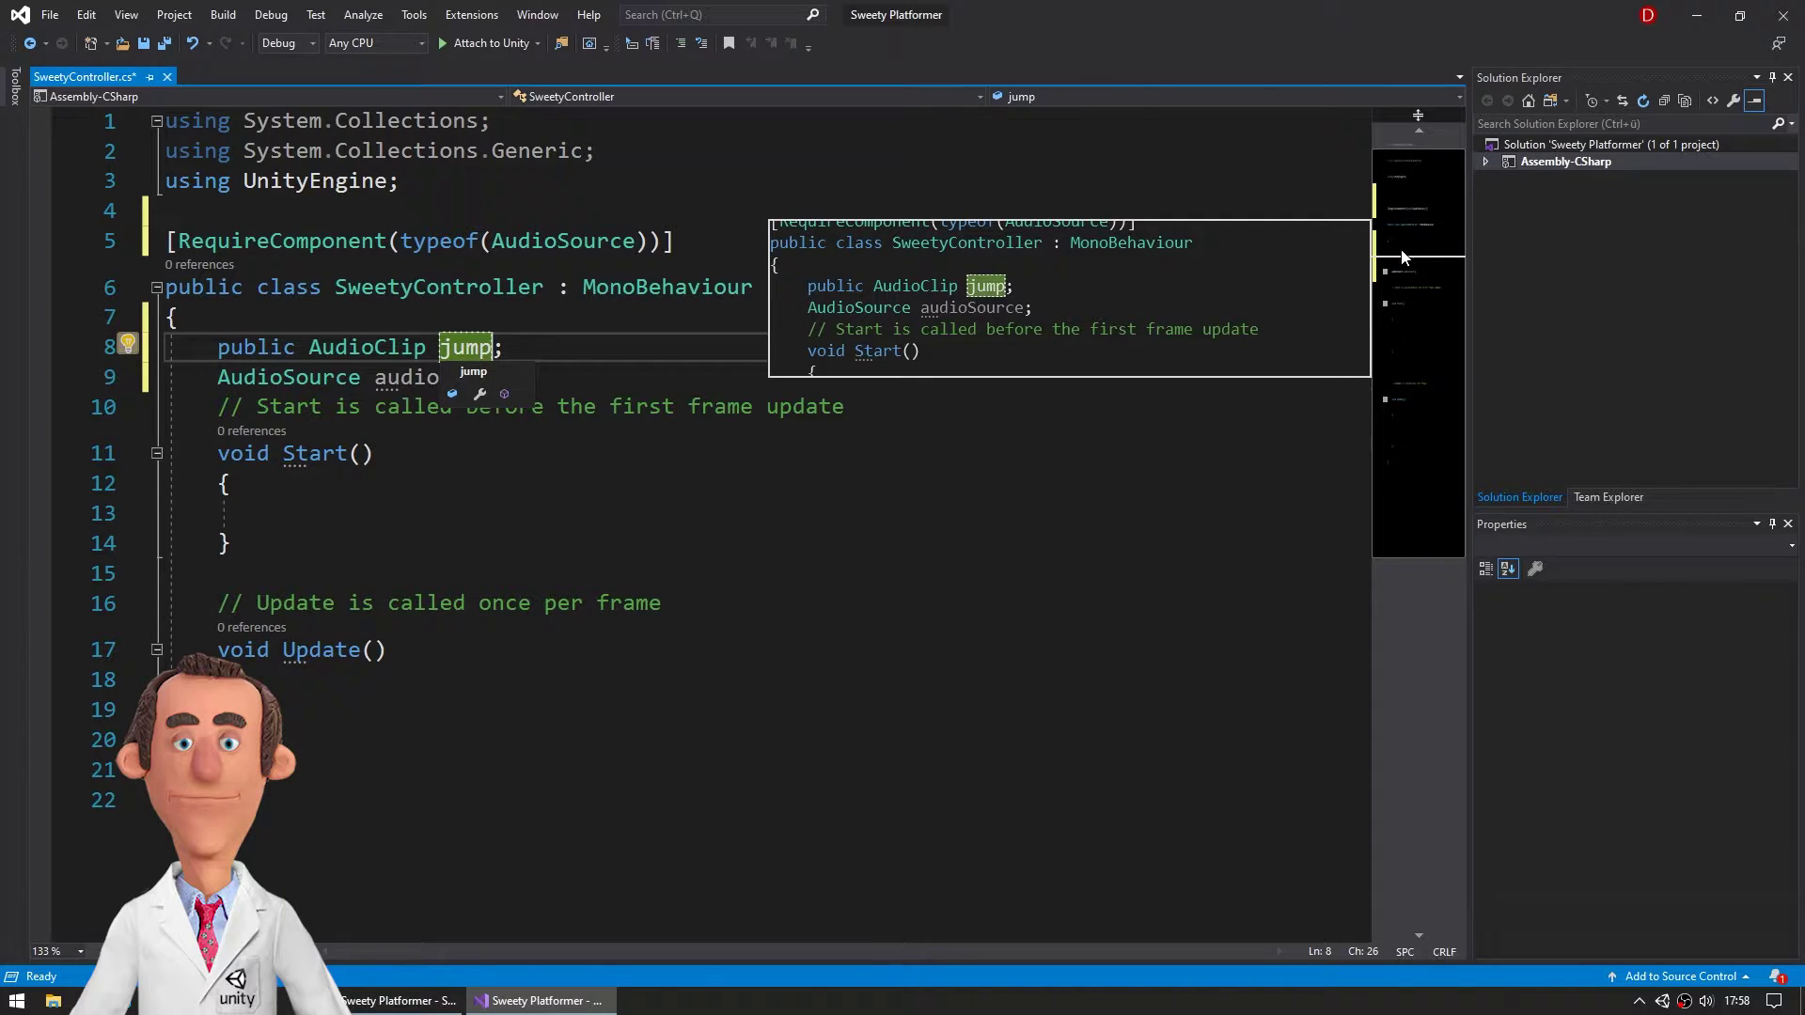
pyautogui.write('Clip')
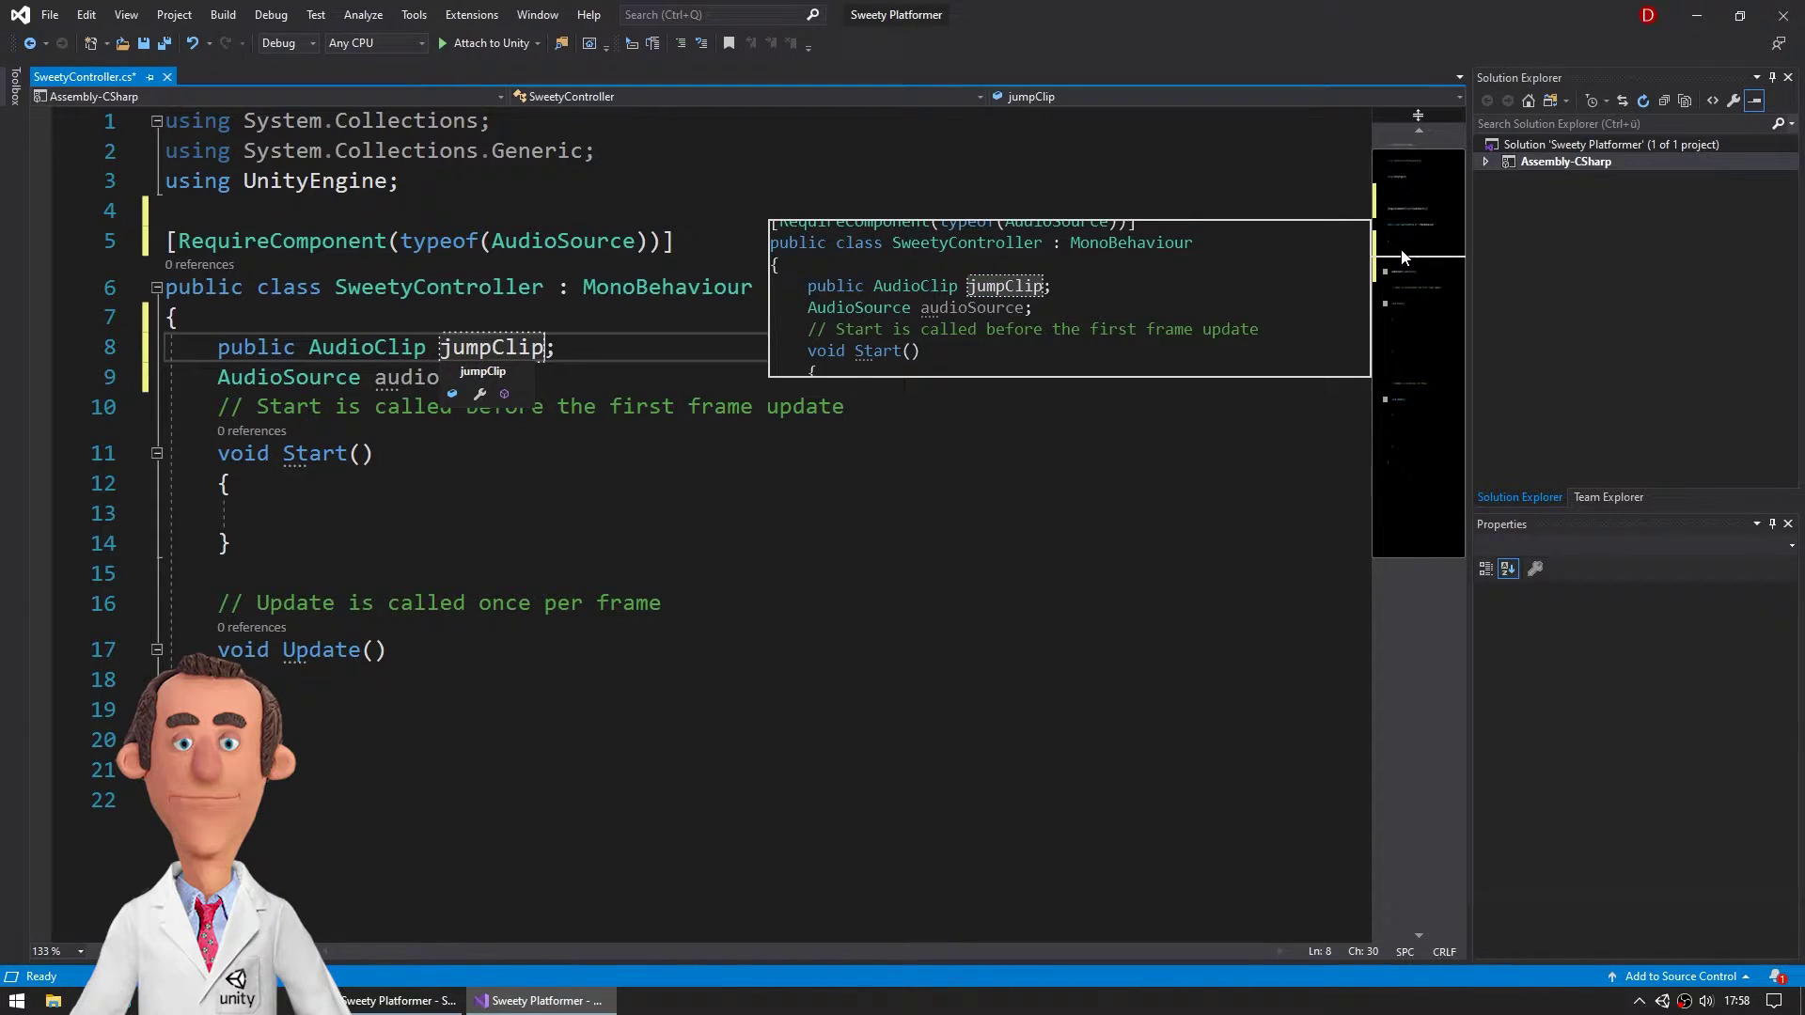
pyautogui.press('Return')
pyautogui.press('Down')
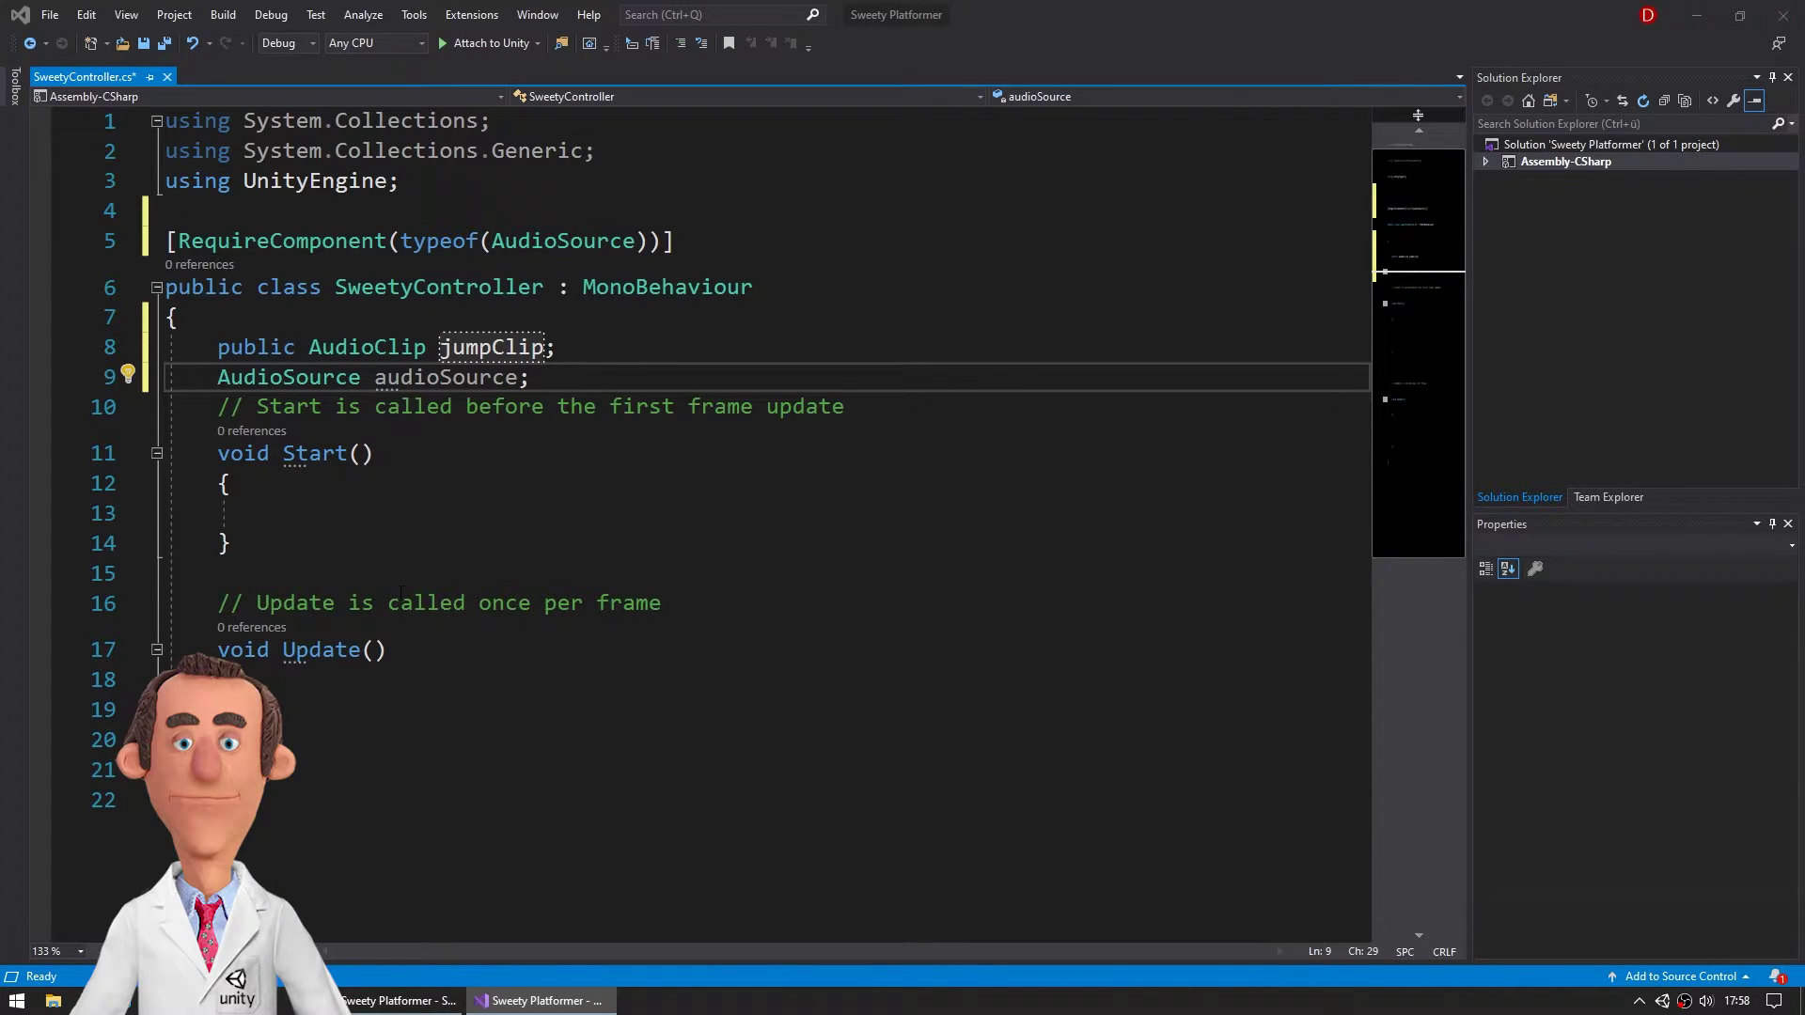
# Step: Assign GetComponent<AudioSource>() to audioSource in Start, call PlayOneShot(jumpClip, 1f) in Update when Input.GetKey(KeyCode.Space) is true, and save the script
pyautogui.click(273, 514)
pyautogui.write('audioSource = GetComponent<AudioSource>();')
pyautogui.click(1116, 709)
pyautogui.write('if(Input.')
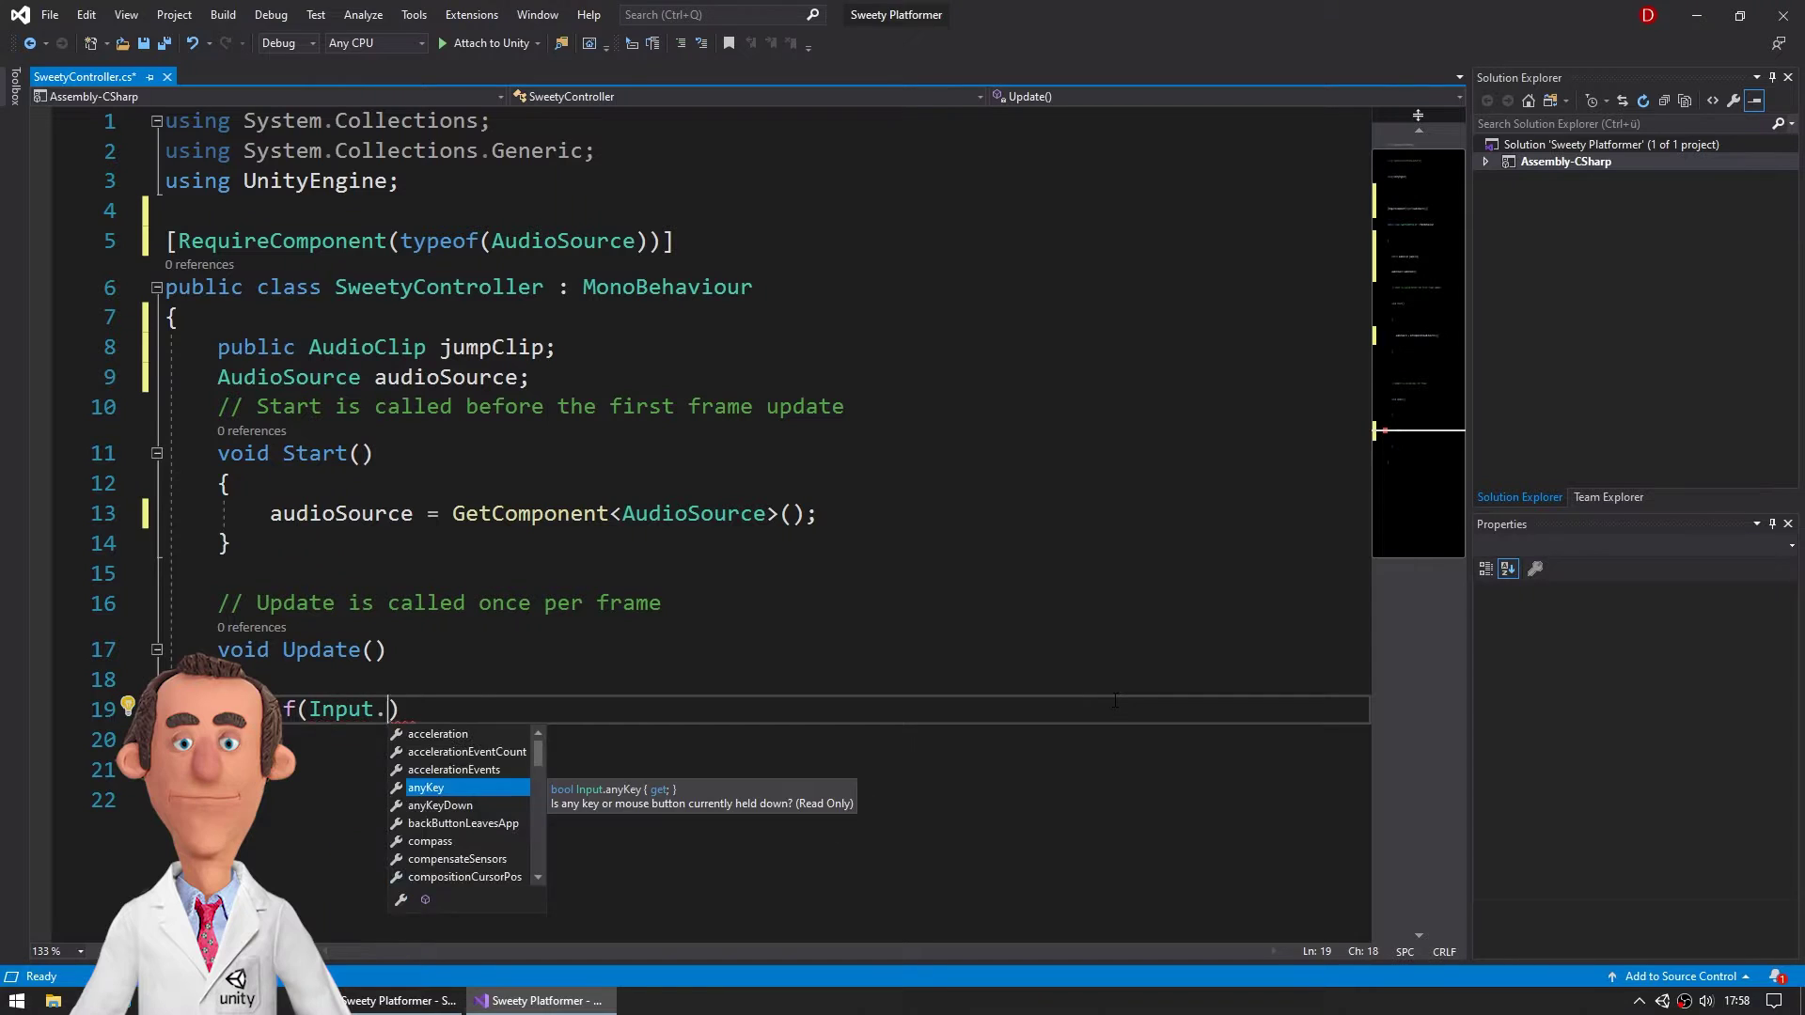
pyautogui.write('GetKey(KeyCode.Space')
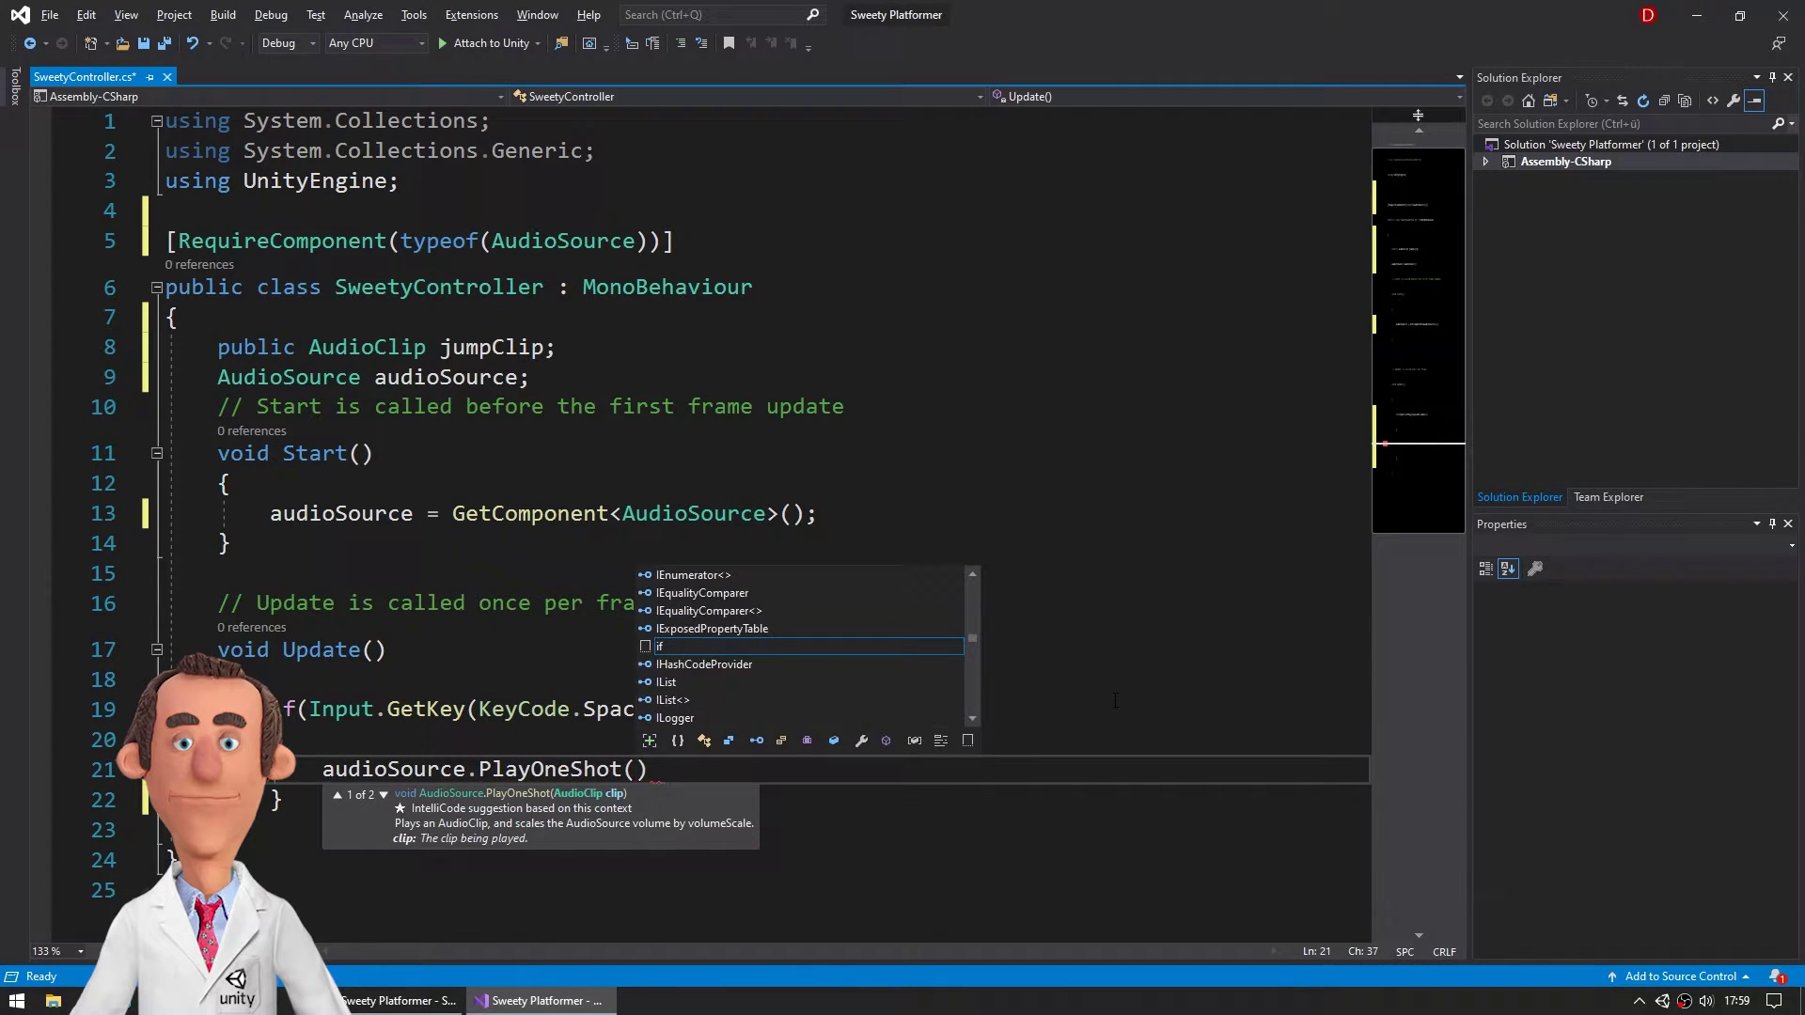
pyautogui.write('jumpClip, 1f);')
pyautogui.hotkey('ctrl', 's')
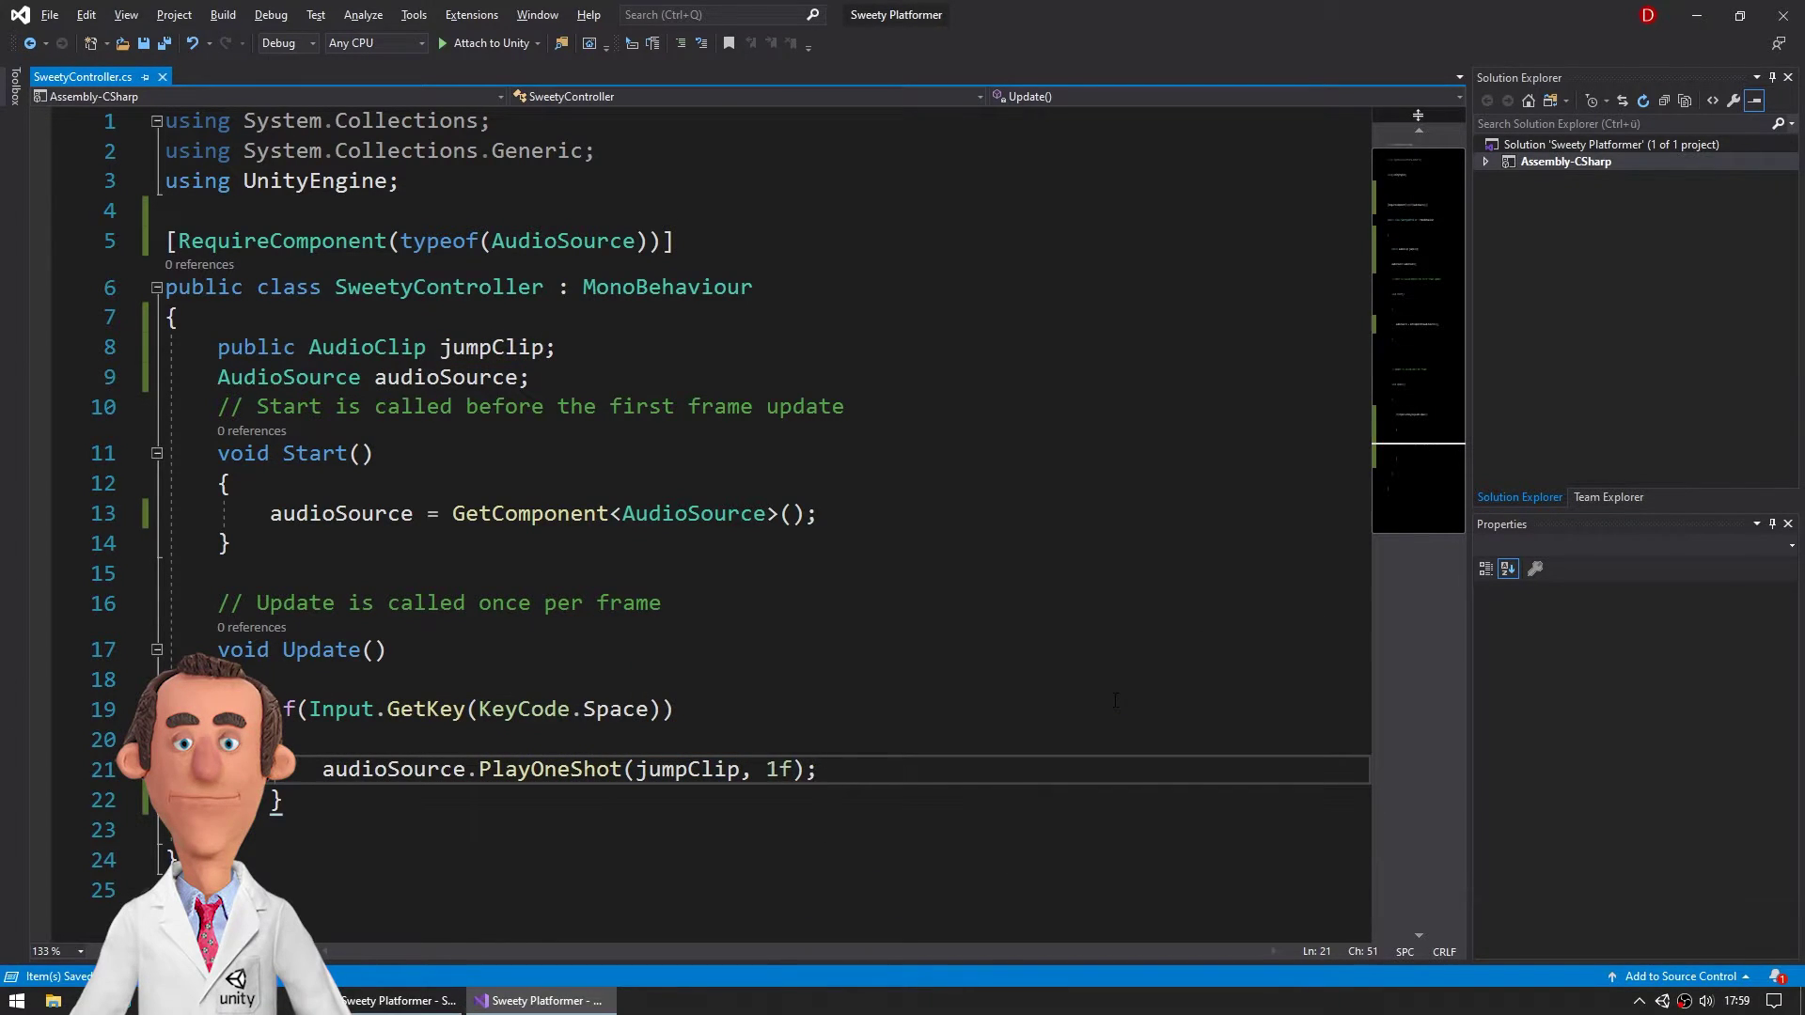
# Step: Switch to Unity and play-test the scene with the Space key, ending play mode when done
pyautogui.hotkey('alt', 'Tab')
pyautogui.click(849, 52)
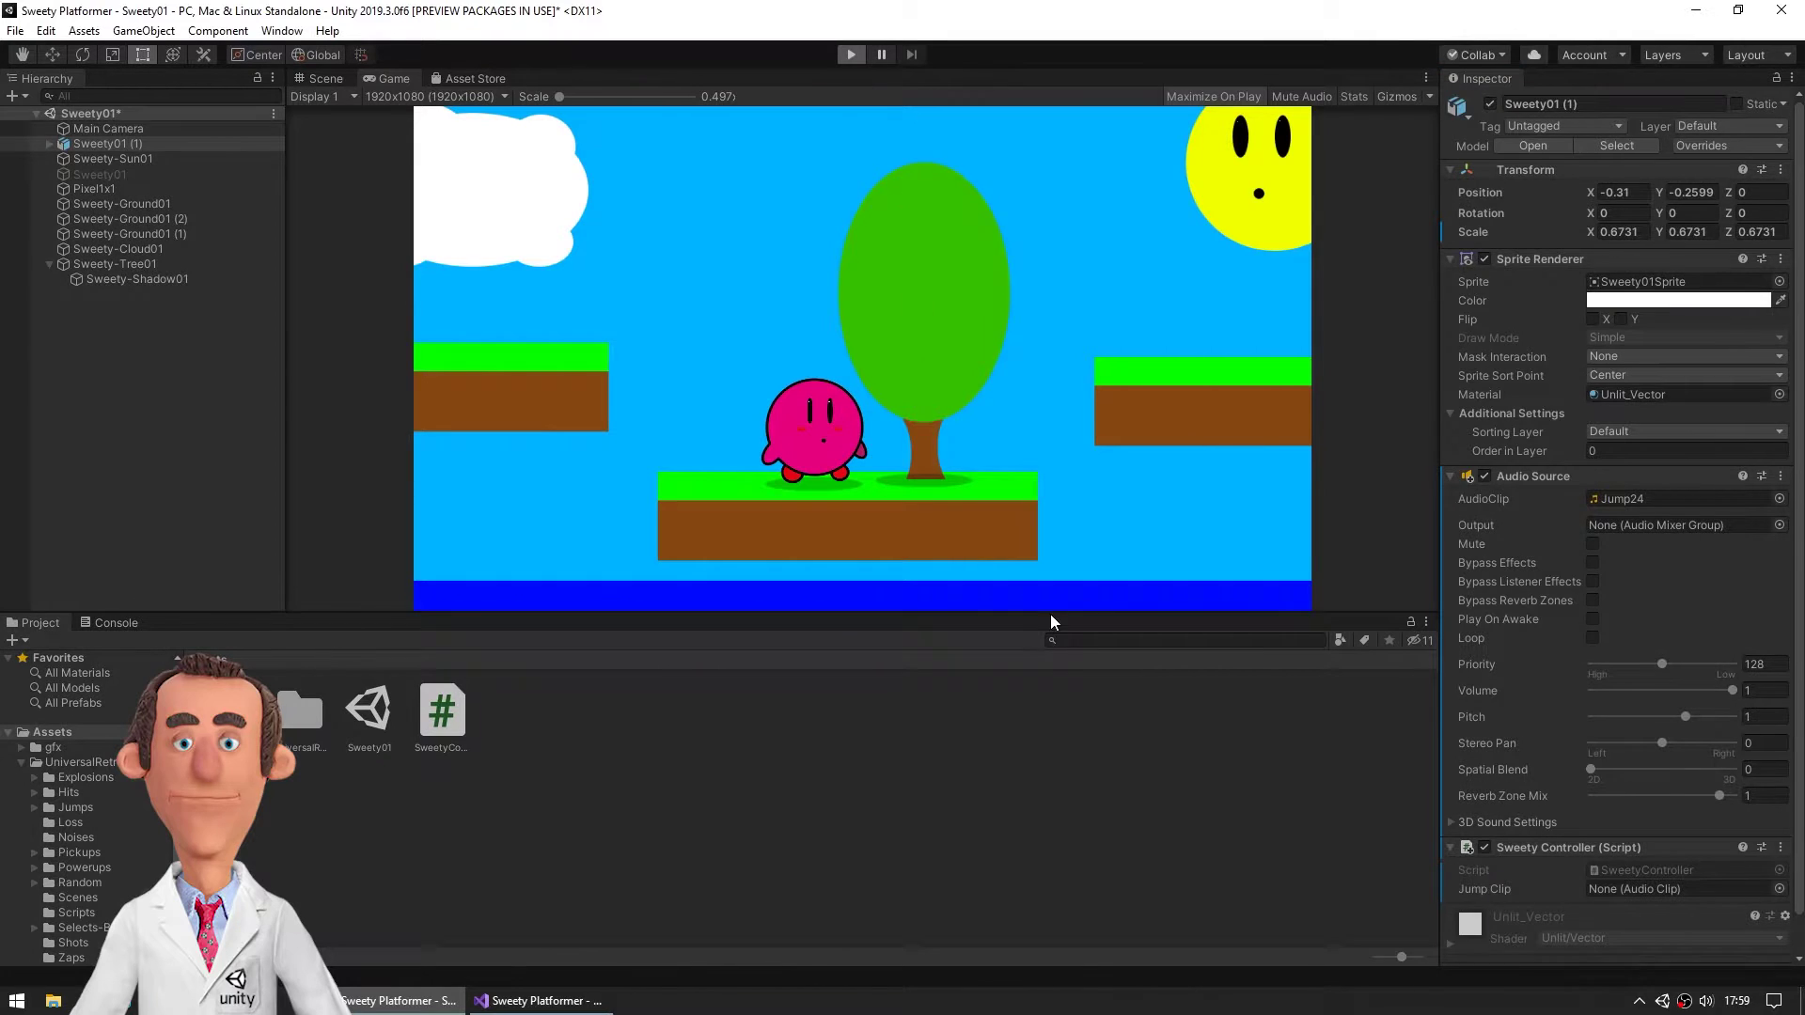
pyautogui.press('space')
pyautogui.hotkey('ctrl', 'p')
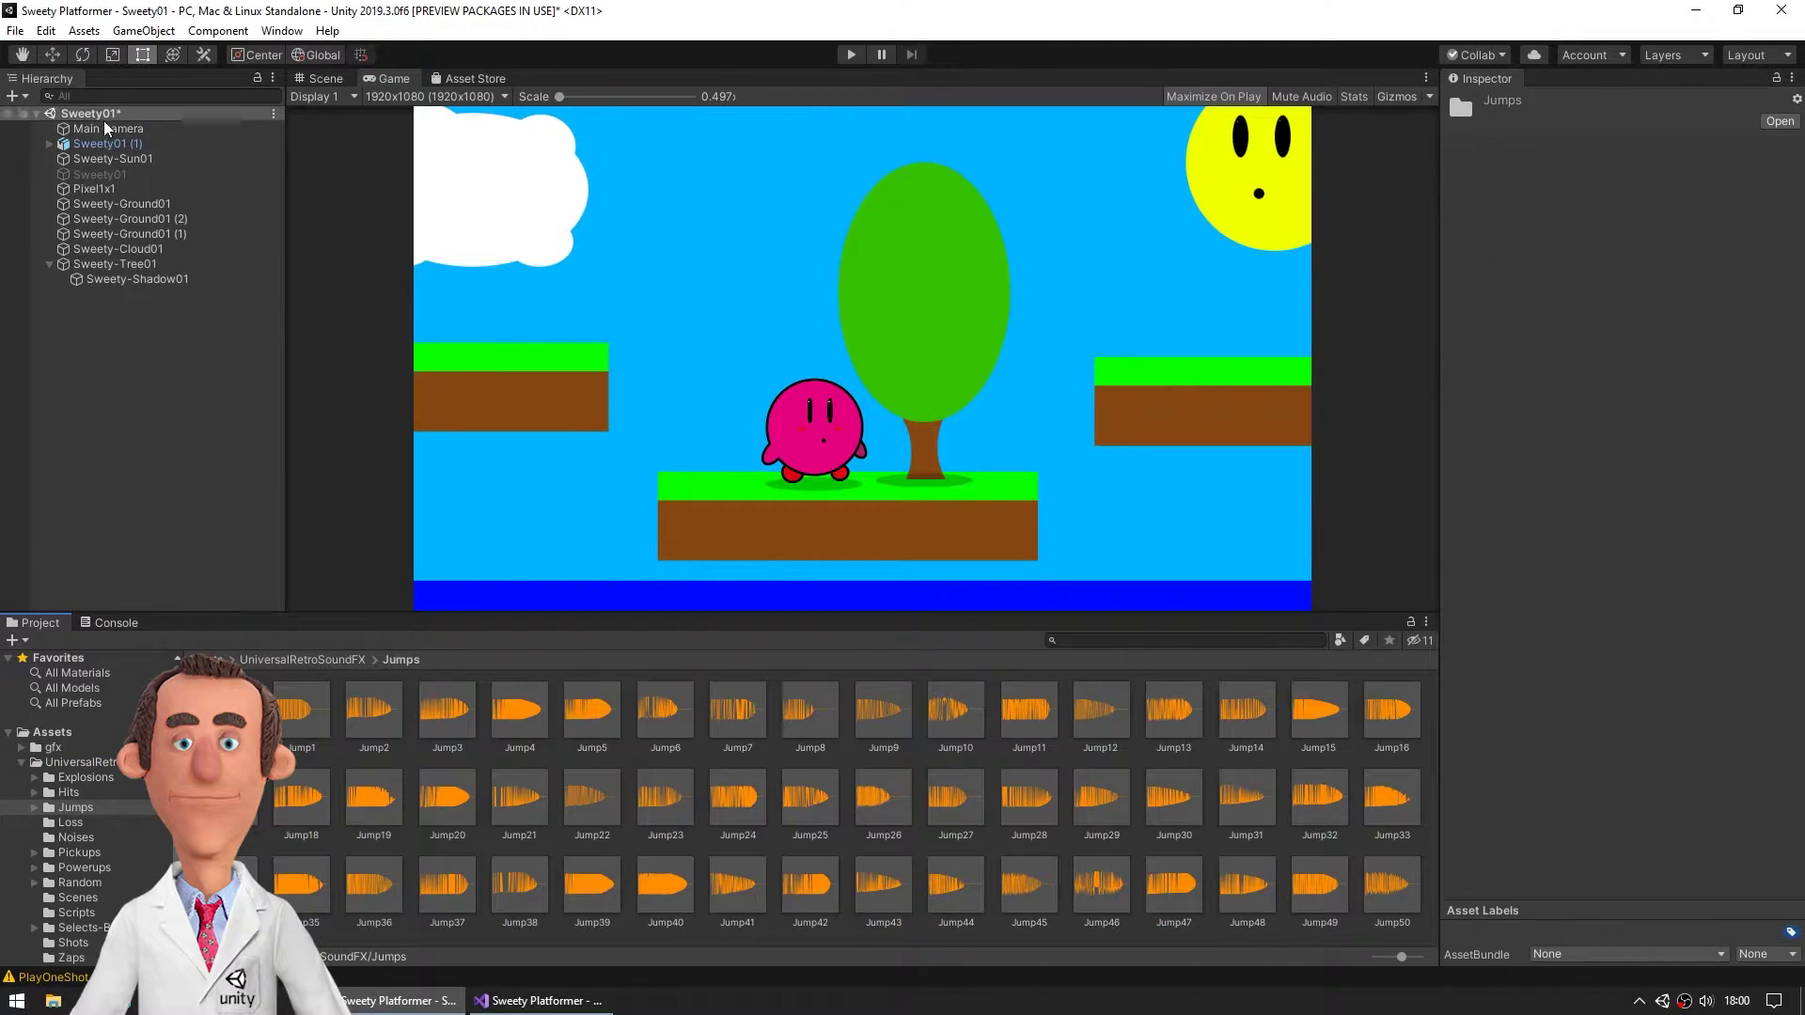
# Step: Assign Jump24 to the Jump Clip field of the Sweety Controller script on Sweety01 (1) and play-test the scene
pyautogui.click(100, 143)
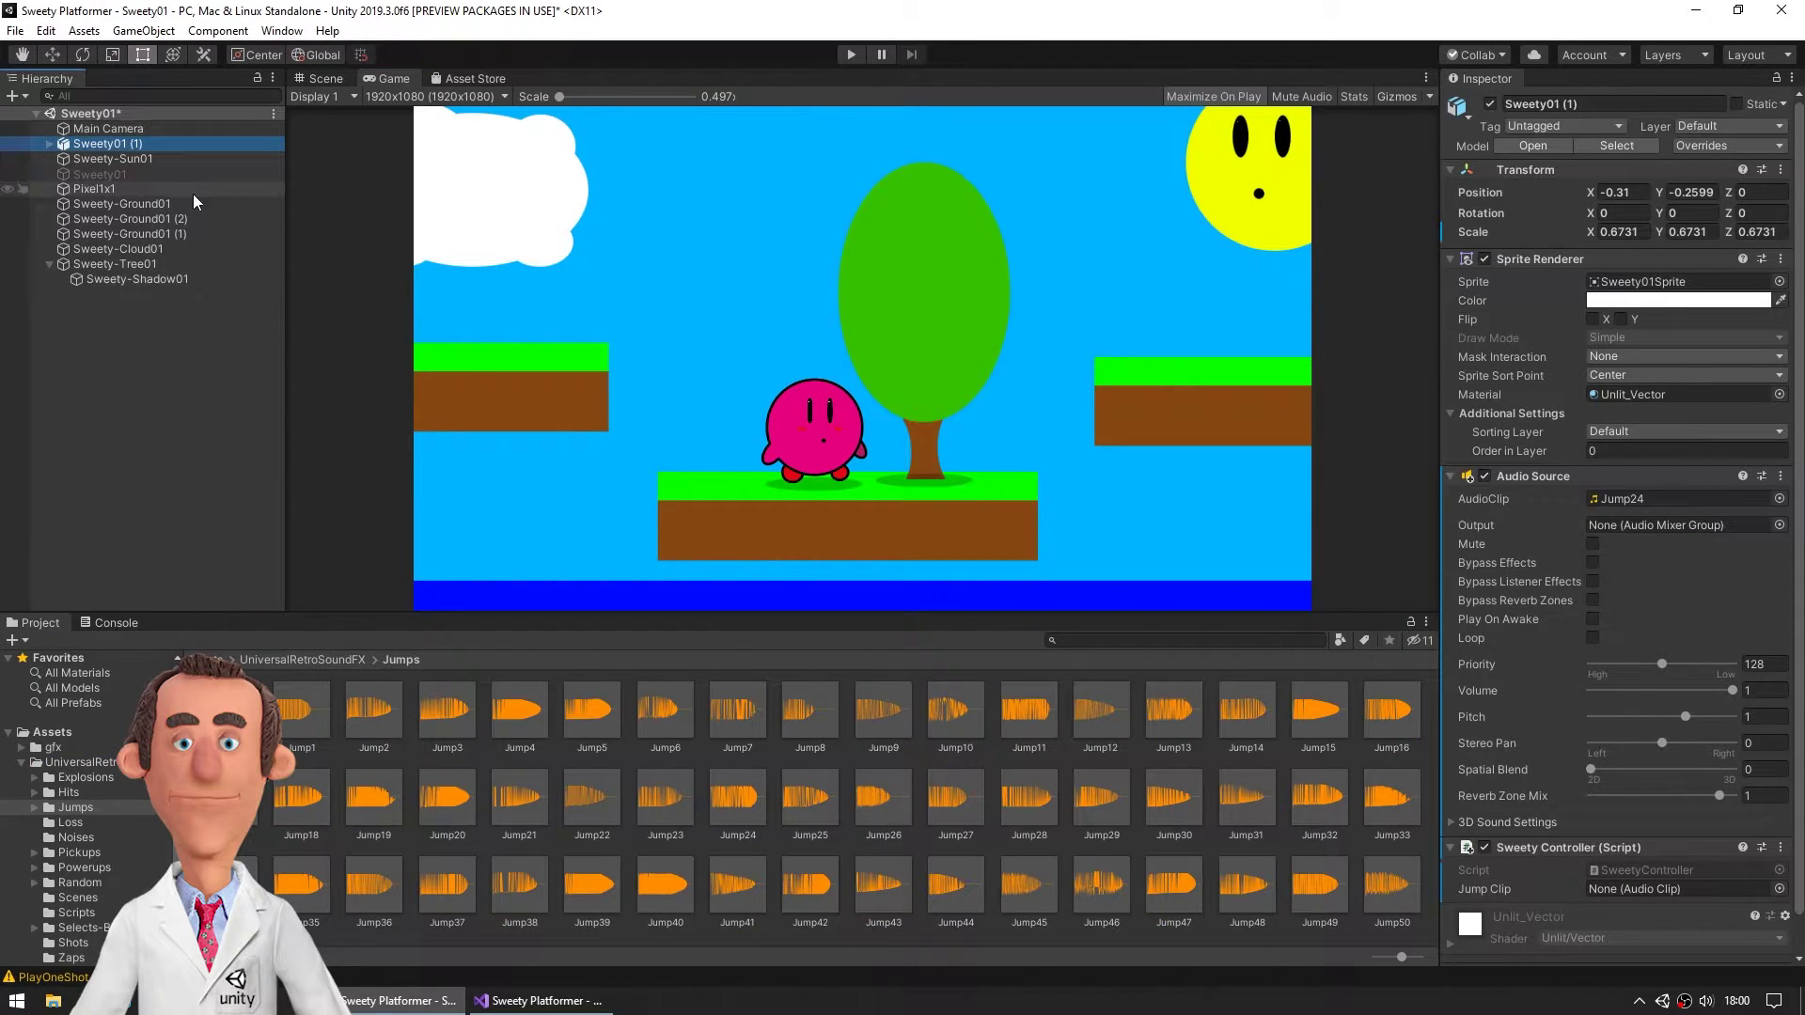
pyautogui.moveTo(738, 798); pyautogui.dragTo(1636, 891)
pyautogui.click(849, 56)
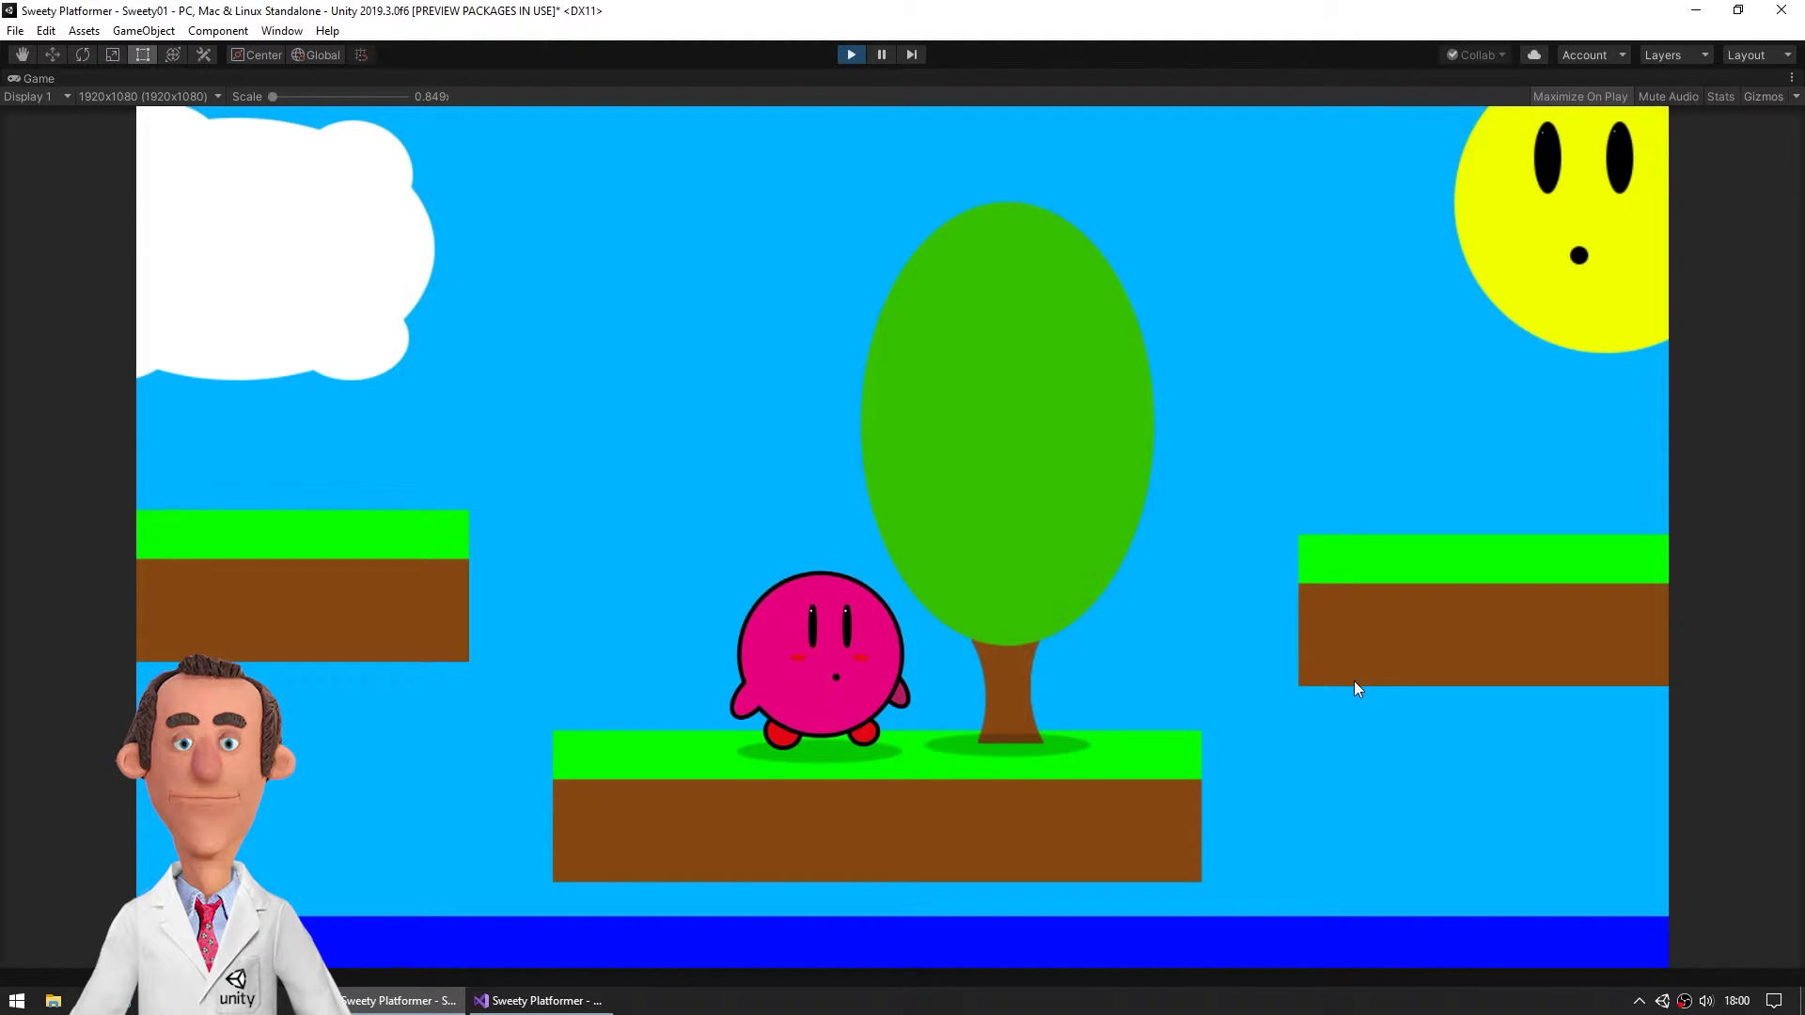
pyautogui.click(851, 54)
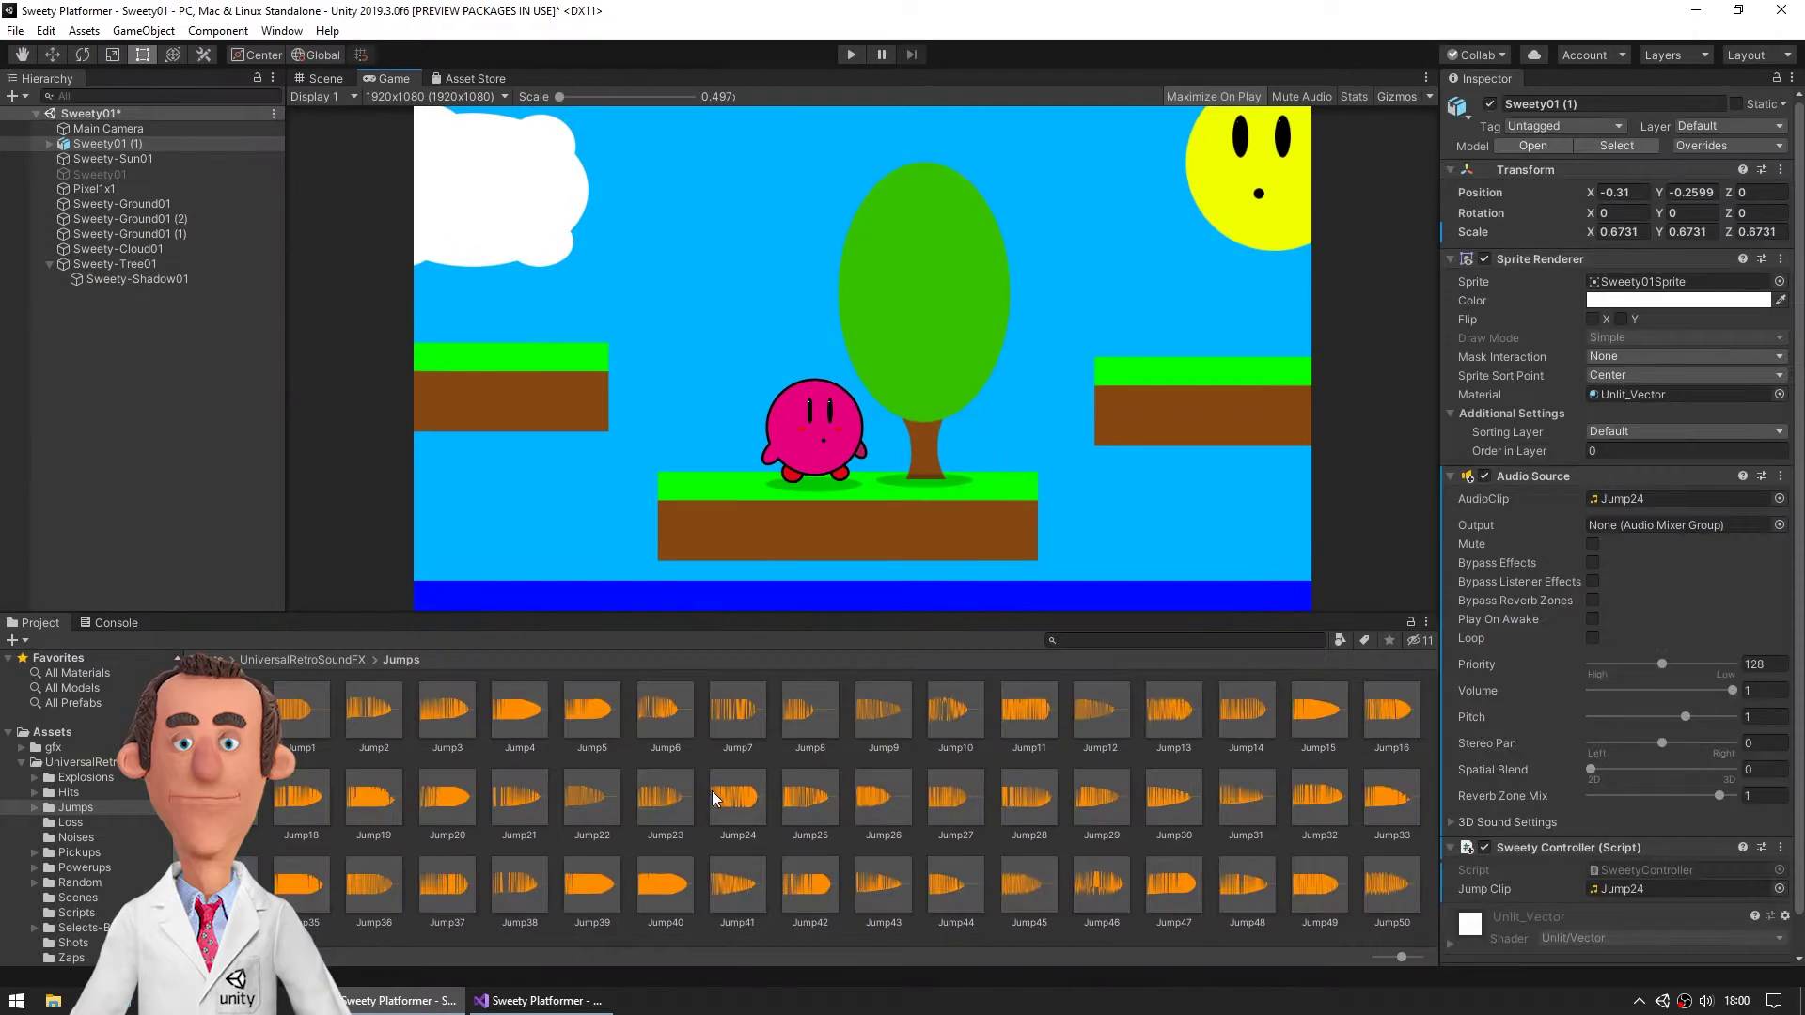
# Step: Switch to Visual Studio, change the Space key check in Update to Input.GetKeyUp, and save the script
pyautogui.click(537, 1000)
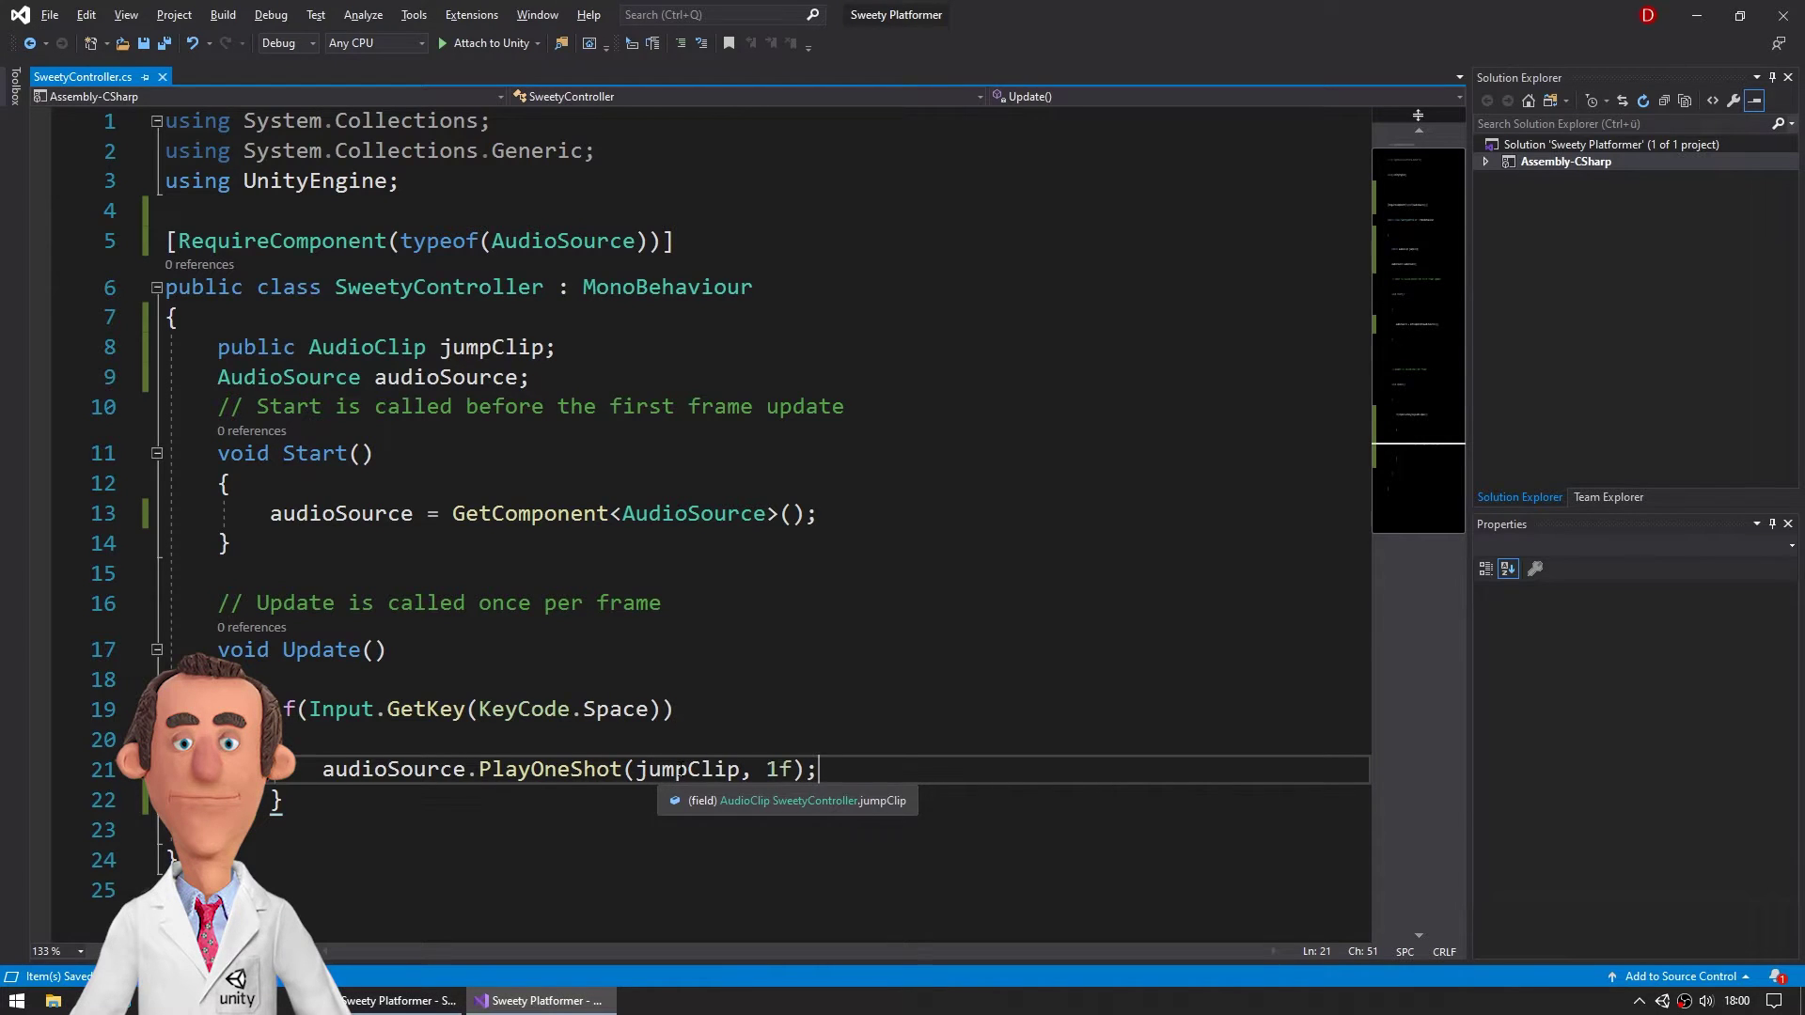
pyautogui.click(467, 708)
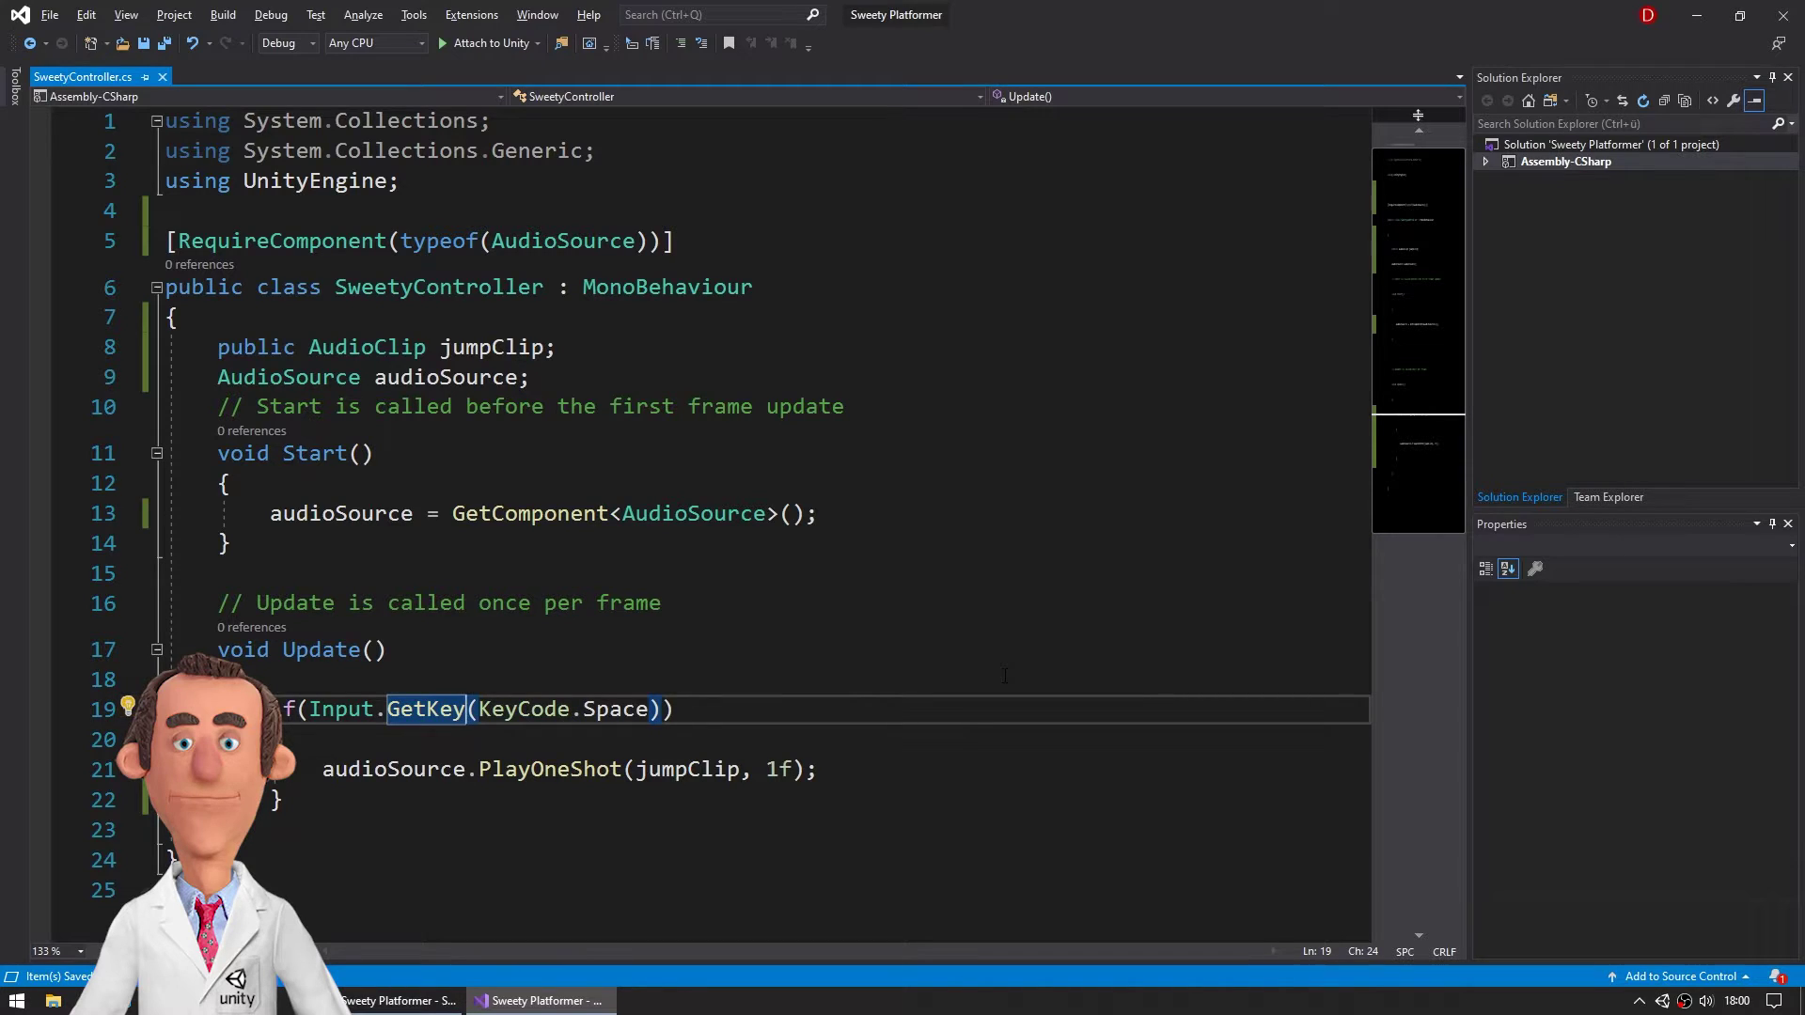
pyautogui.write('Up')
pyautogui.hotkey('ctrl', 's')
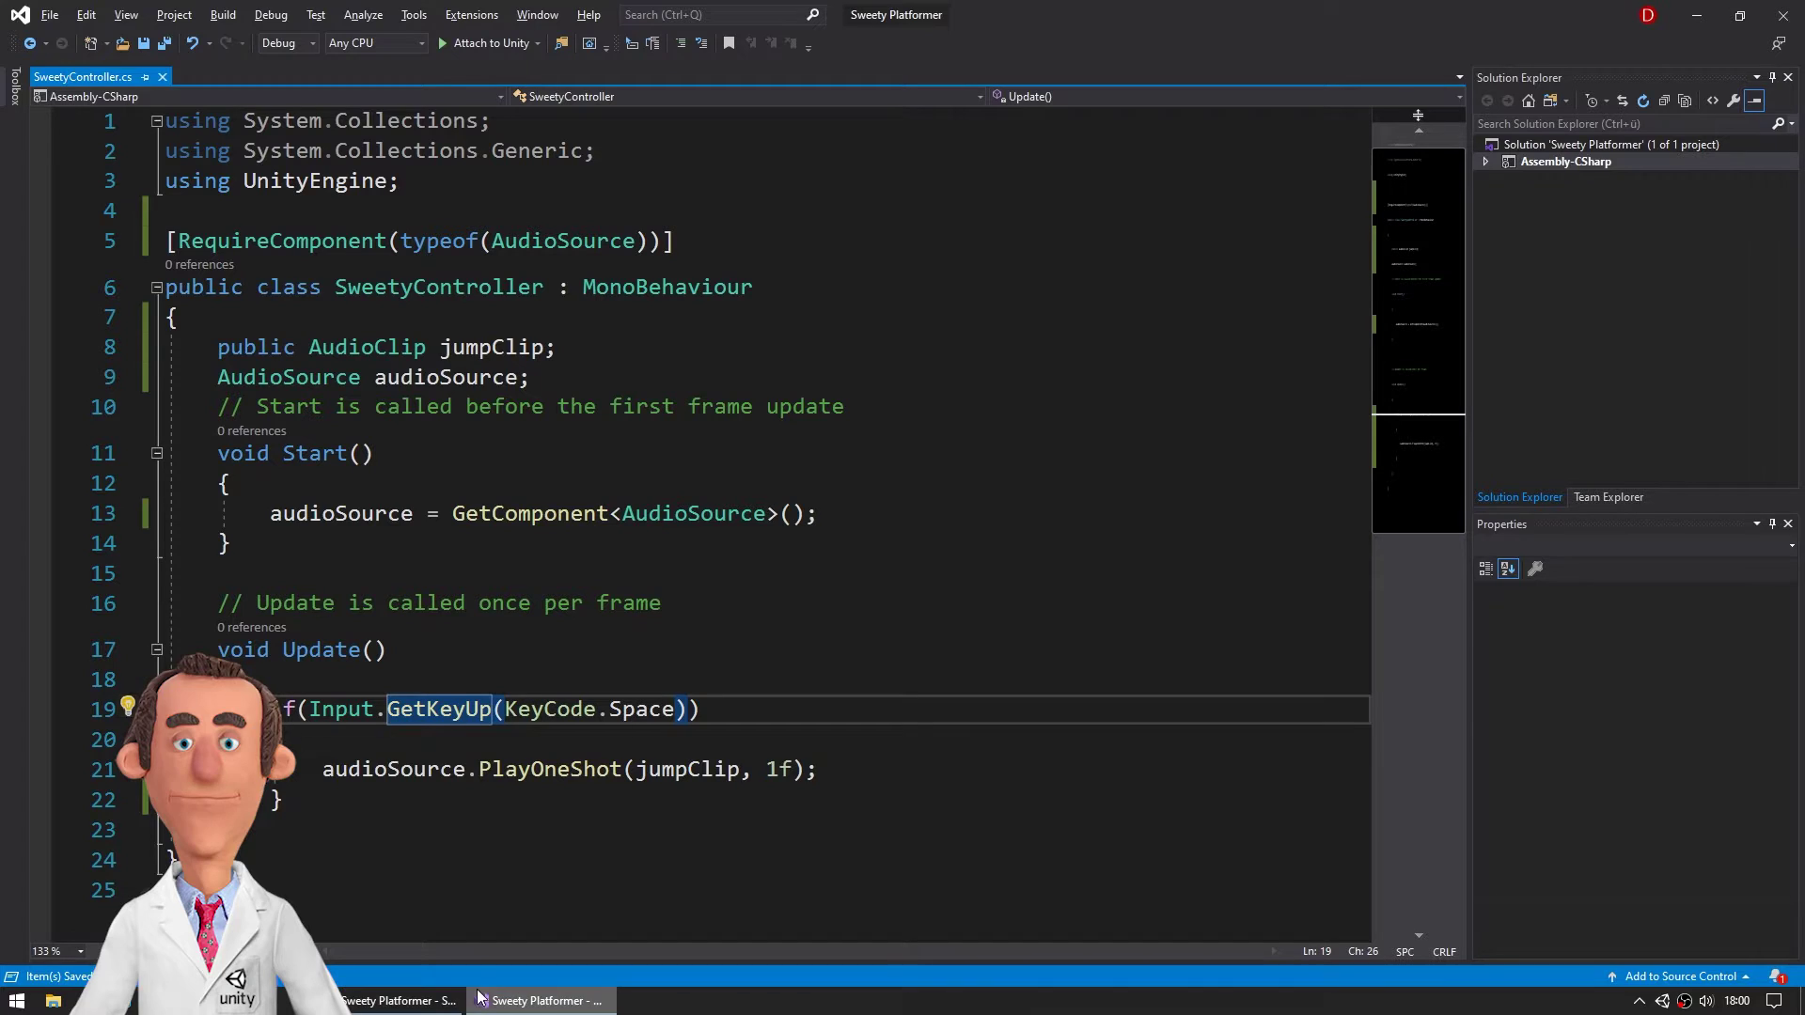
# Step: Play-test the jump sound in Unity and return to Visual Studio to review GetKeyUp and KeyCode.Space in the condition
pyautogui.hotkey('alt', 'Tab')
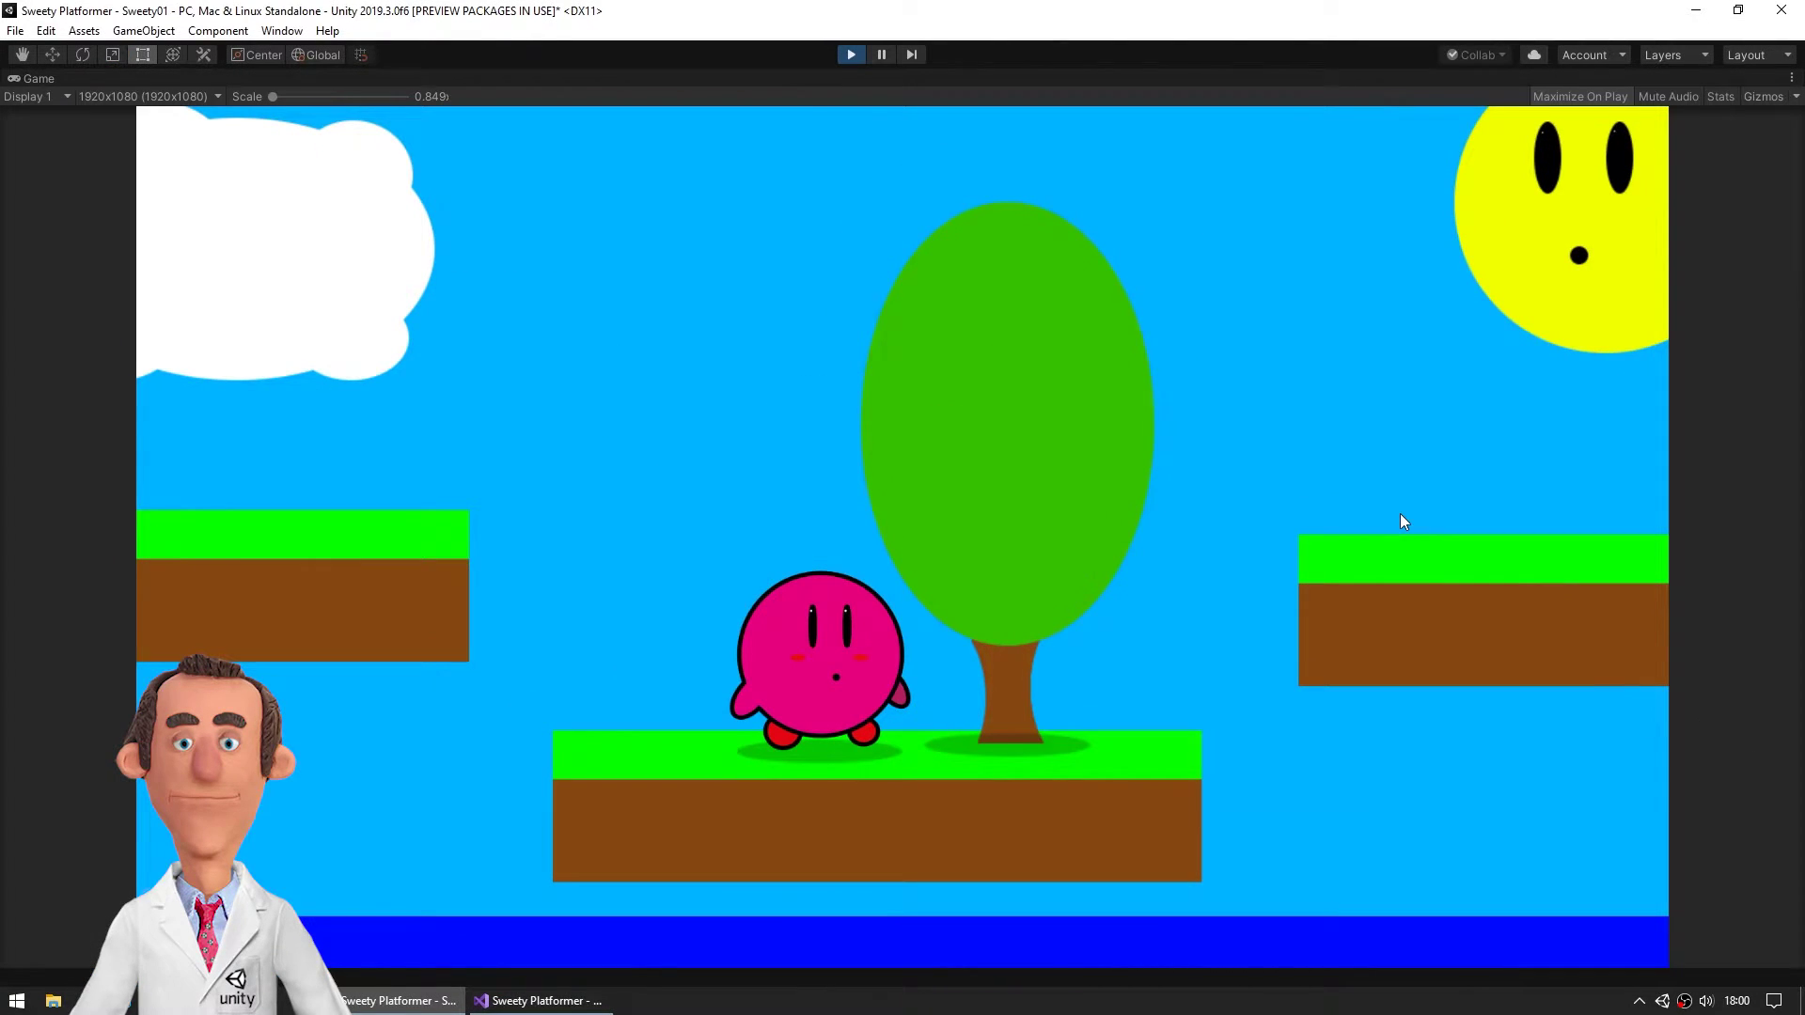
pyautogui.click(853, 55)
pyautogui.hotkey('alt', 'Tab')
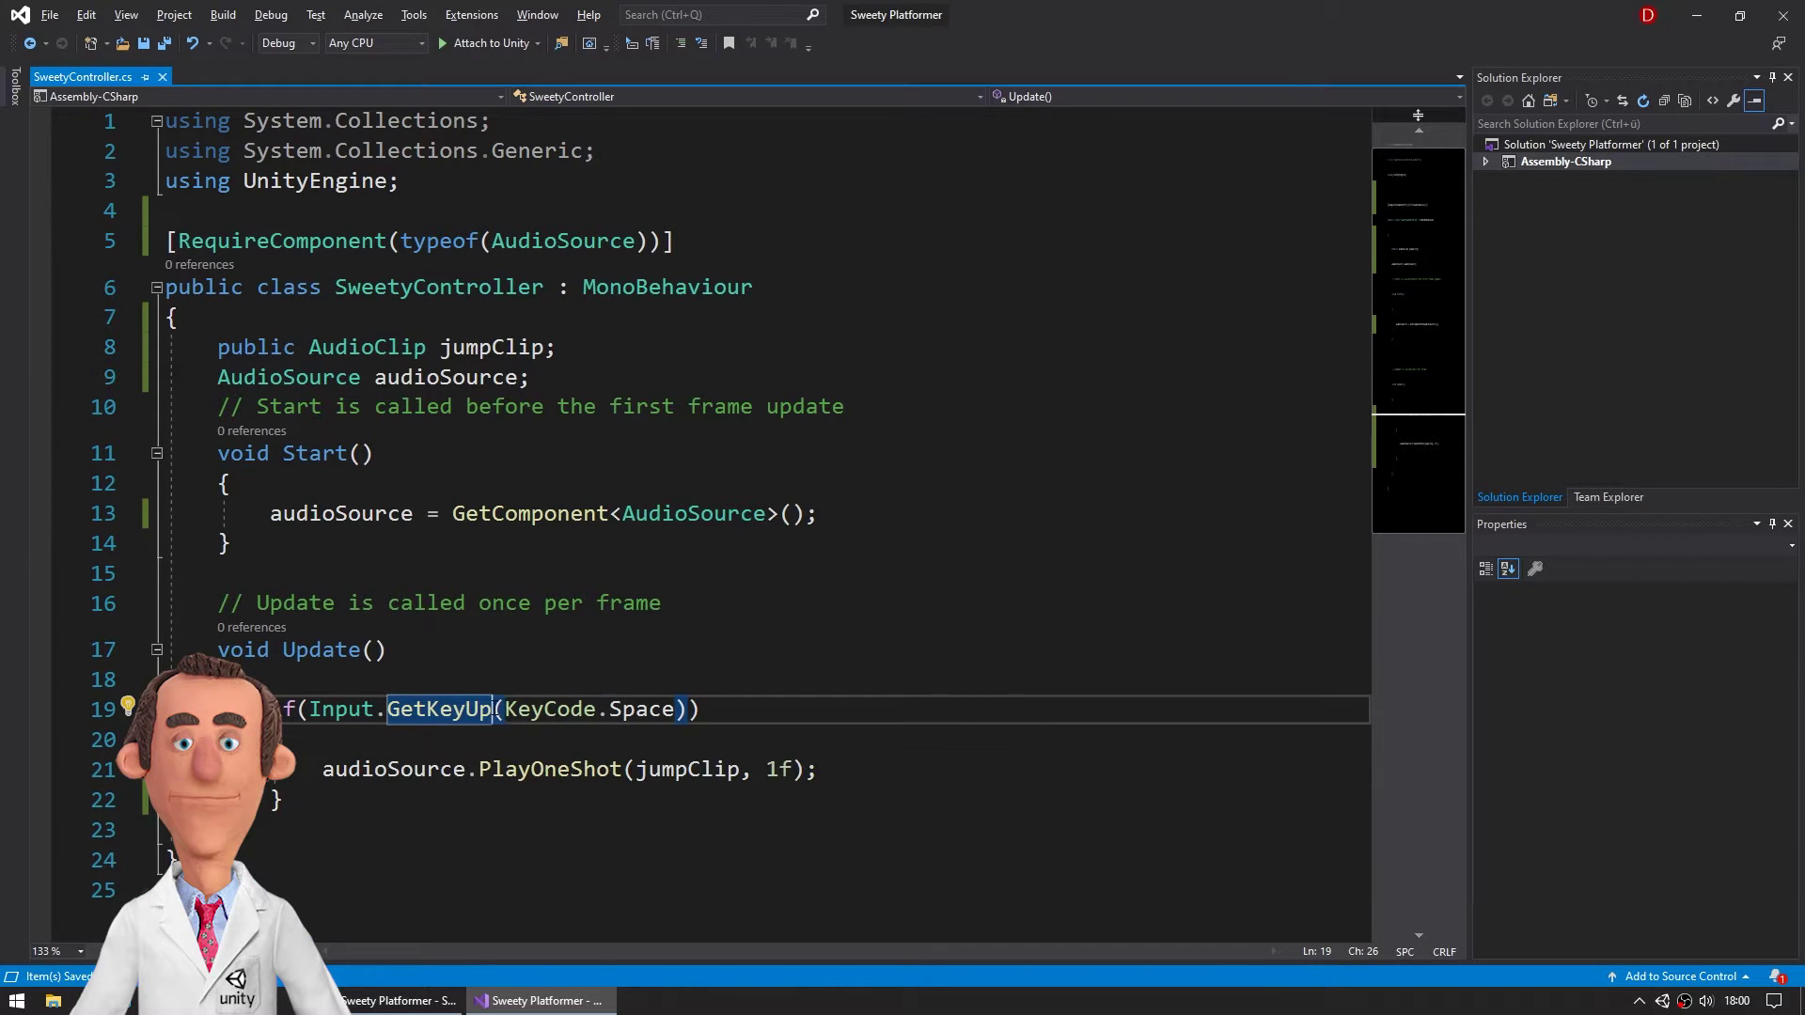
pyautogui.moveTo(495, 709); pyautogui.dragTo(390, 711)
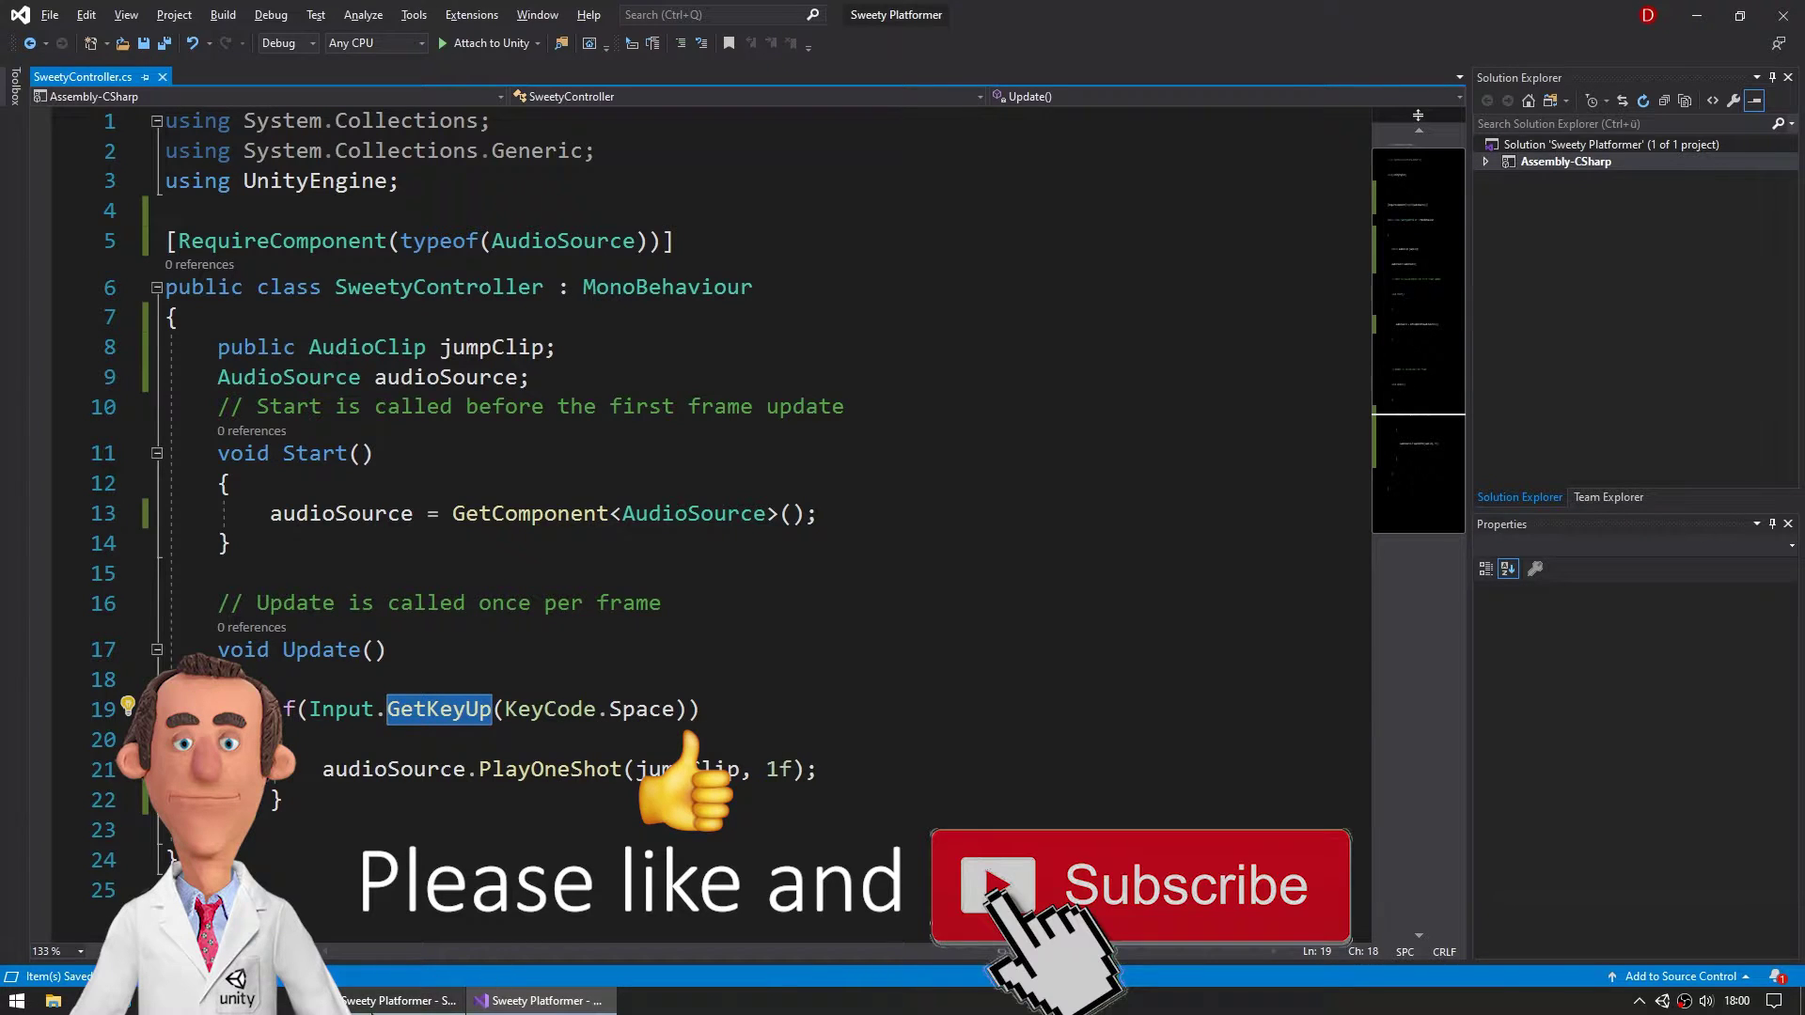
pyautogui.doubleClick(663, 711)
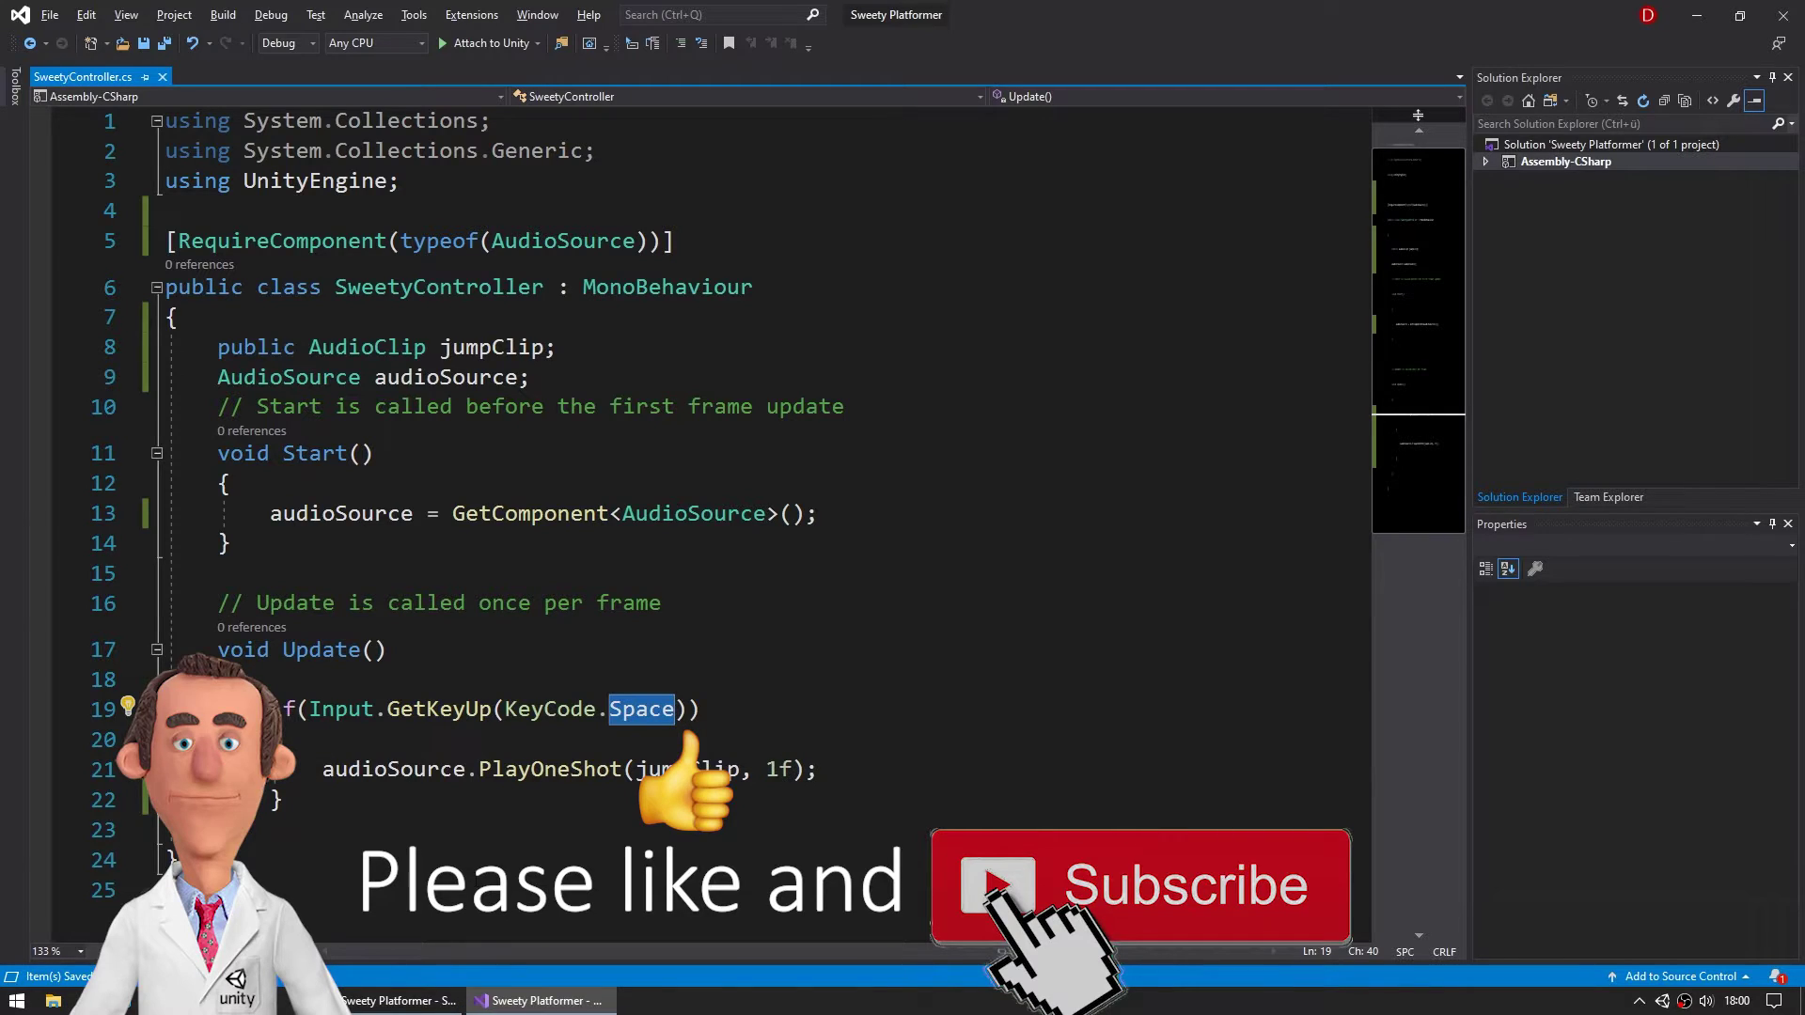
# Step: Switch to Unity and add a Rigidbody 2D component to the Sweety01 (1) object
pyautogui.doubleClick(488, 712)
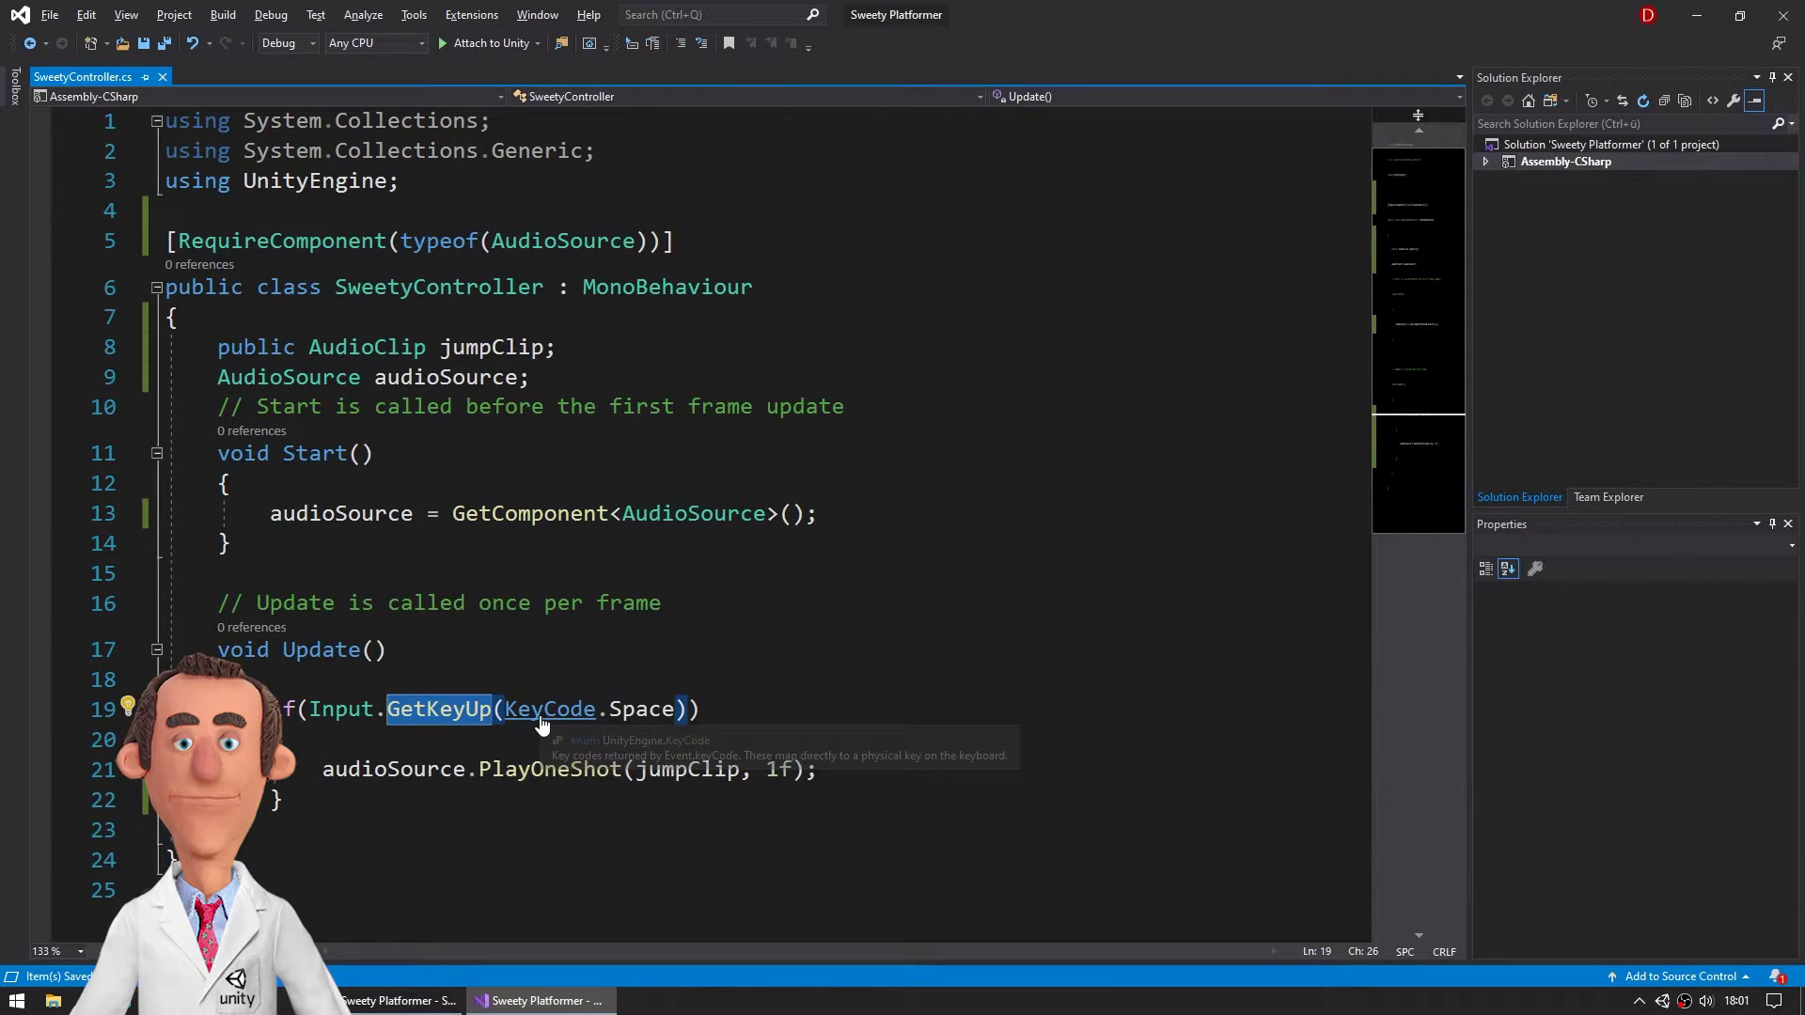
pyautogui.click(399, 1001)
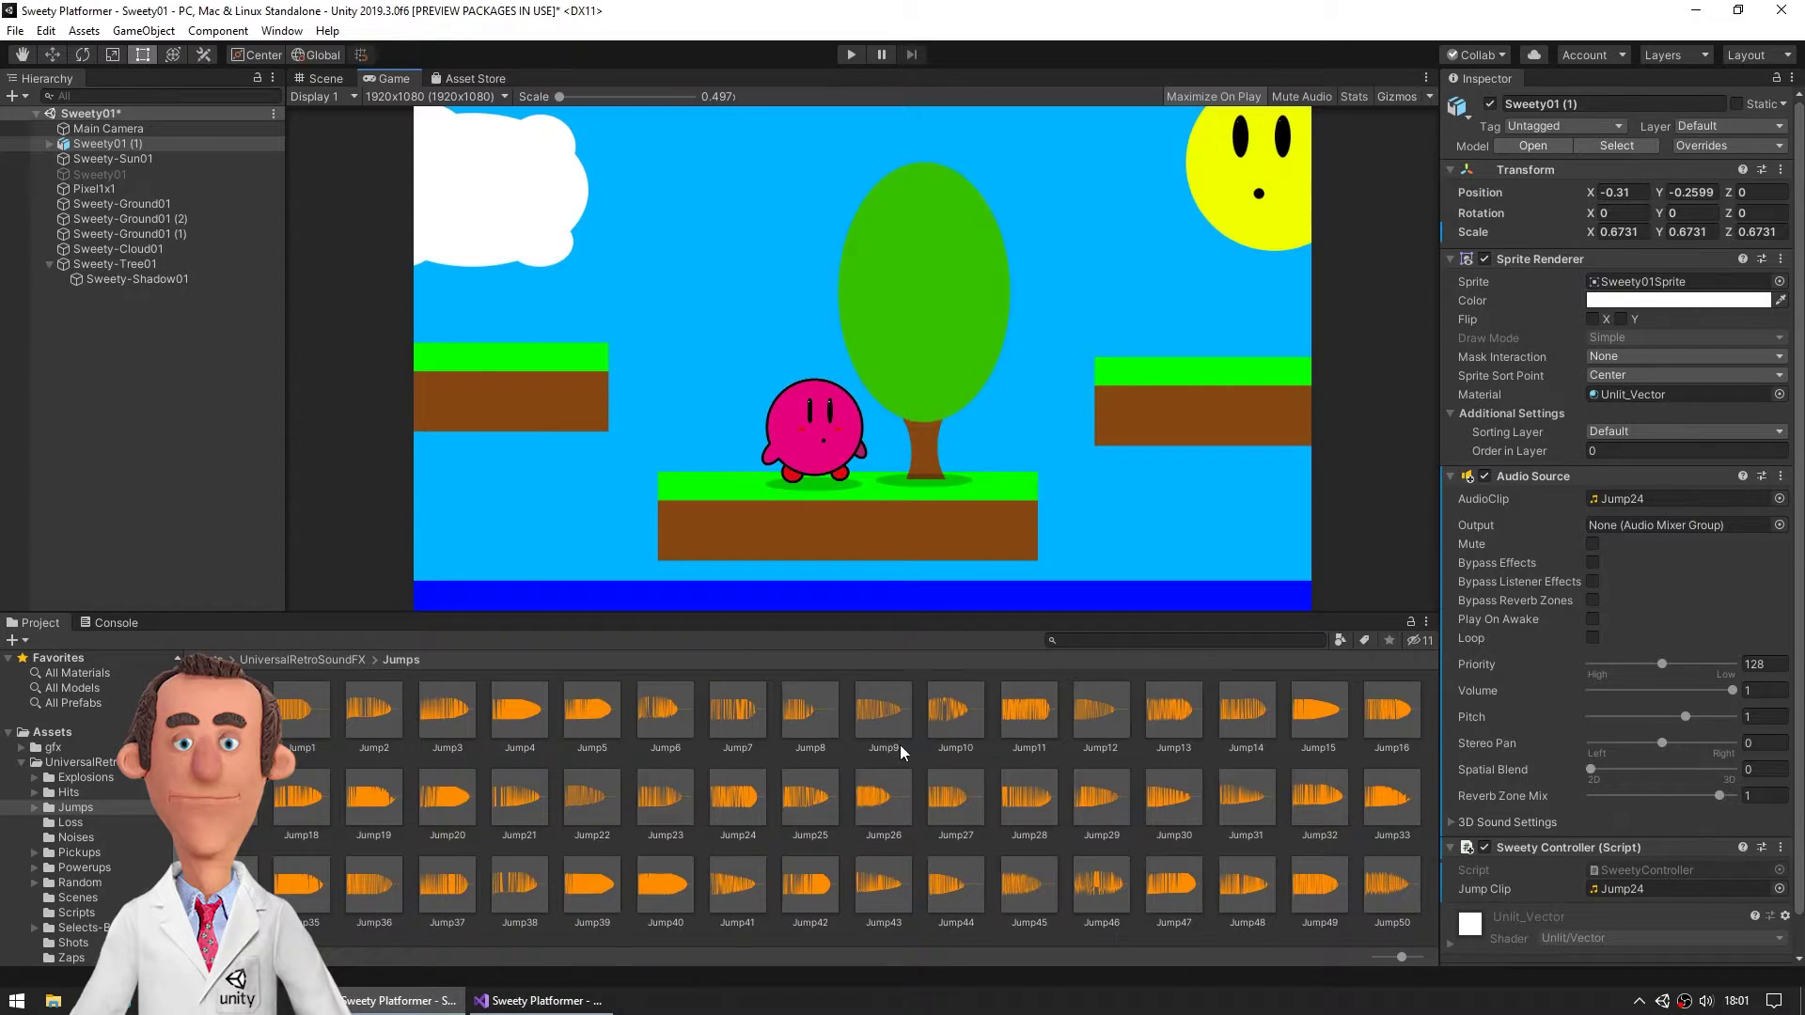
pyautogui.click(538, 1001)
pyautogui.click(400, 1000)
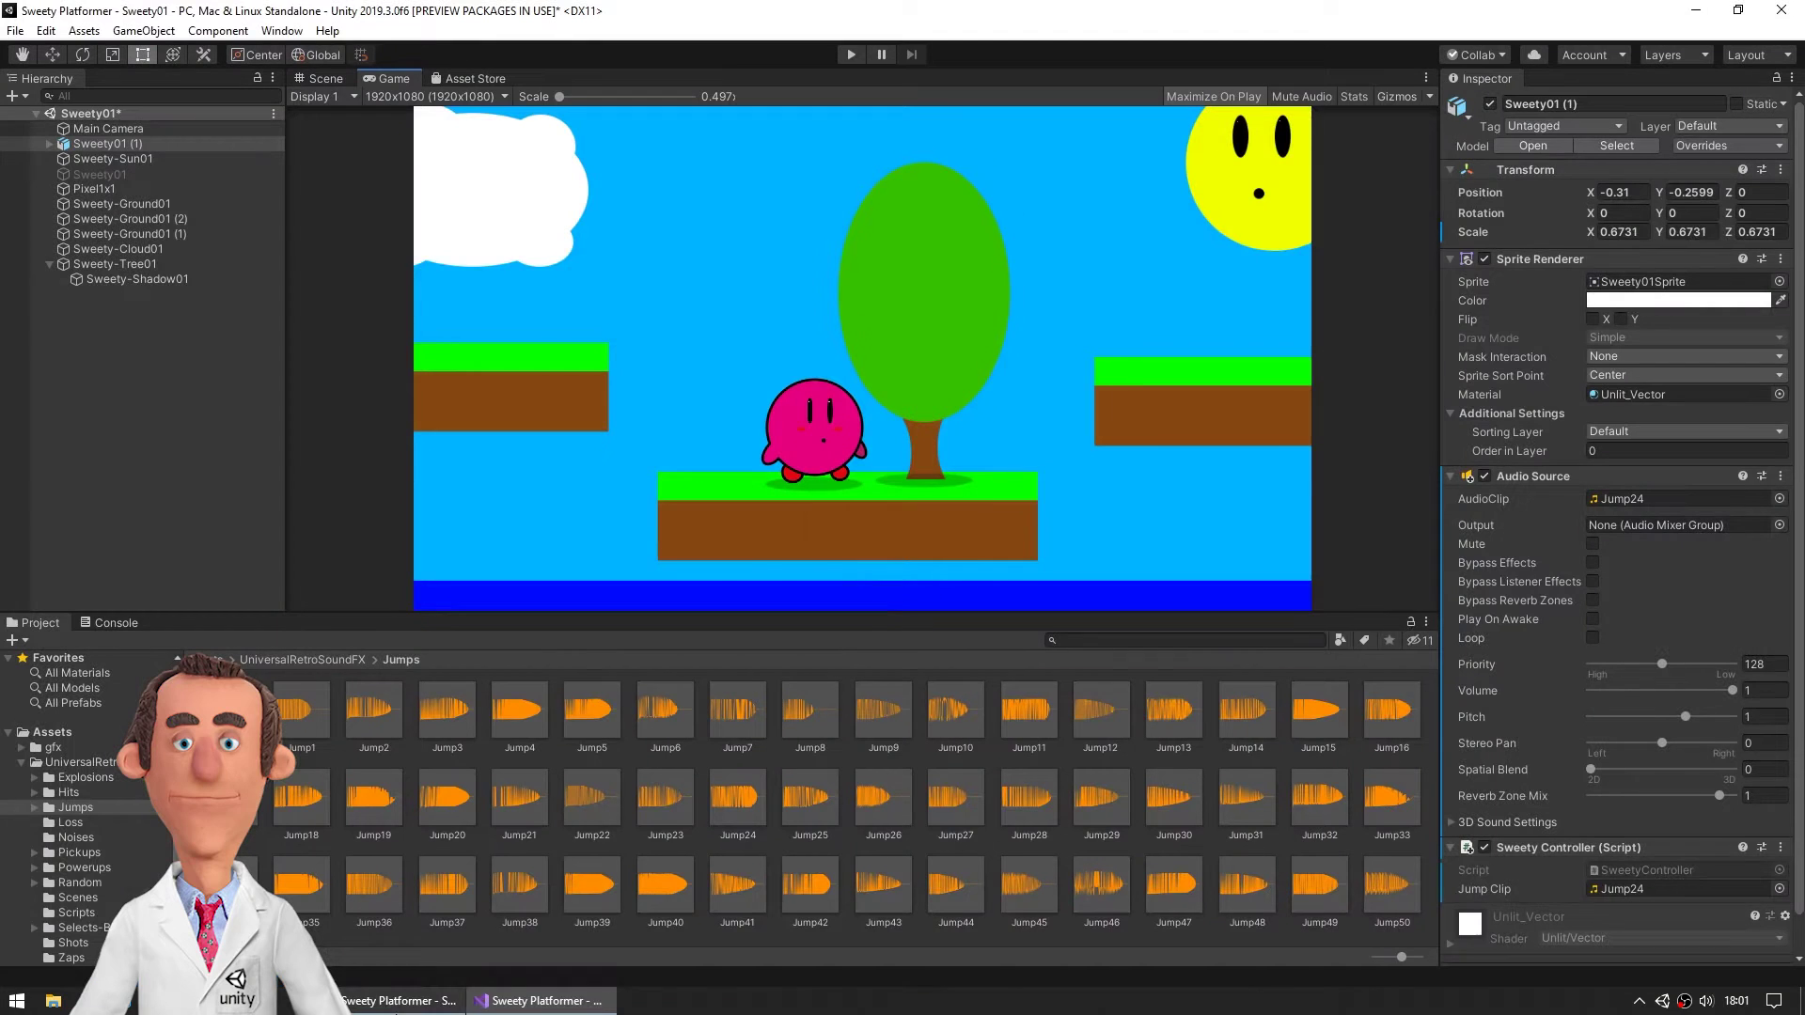
pyautogui.scroll(-2, 1712, 605)
pyautogui.click(1616, 944)
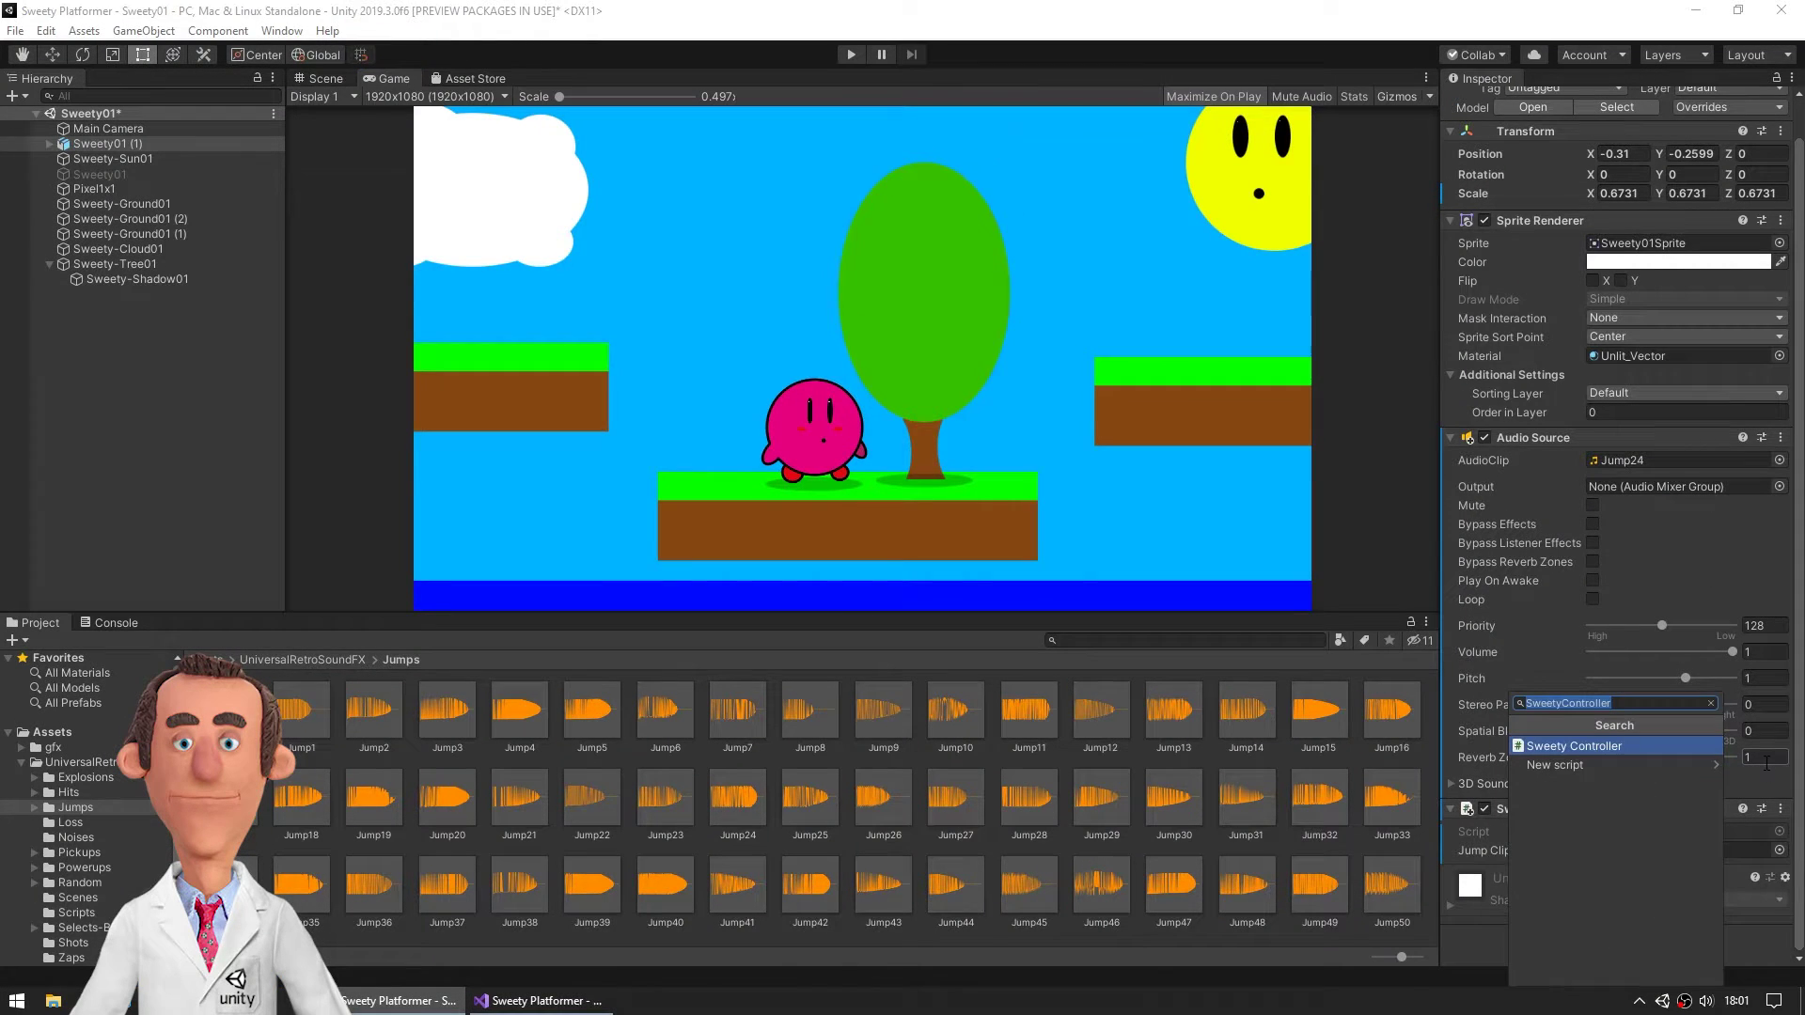
pyautogui.press('BackSpace')
pyautogui.write('r')
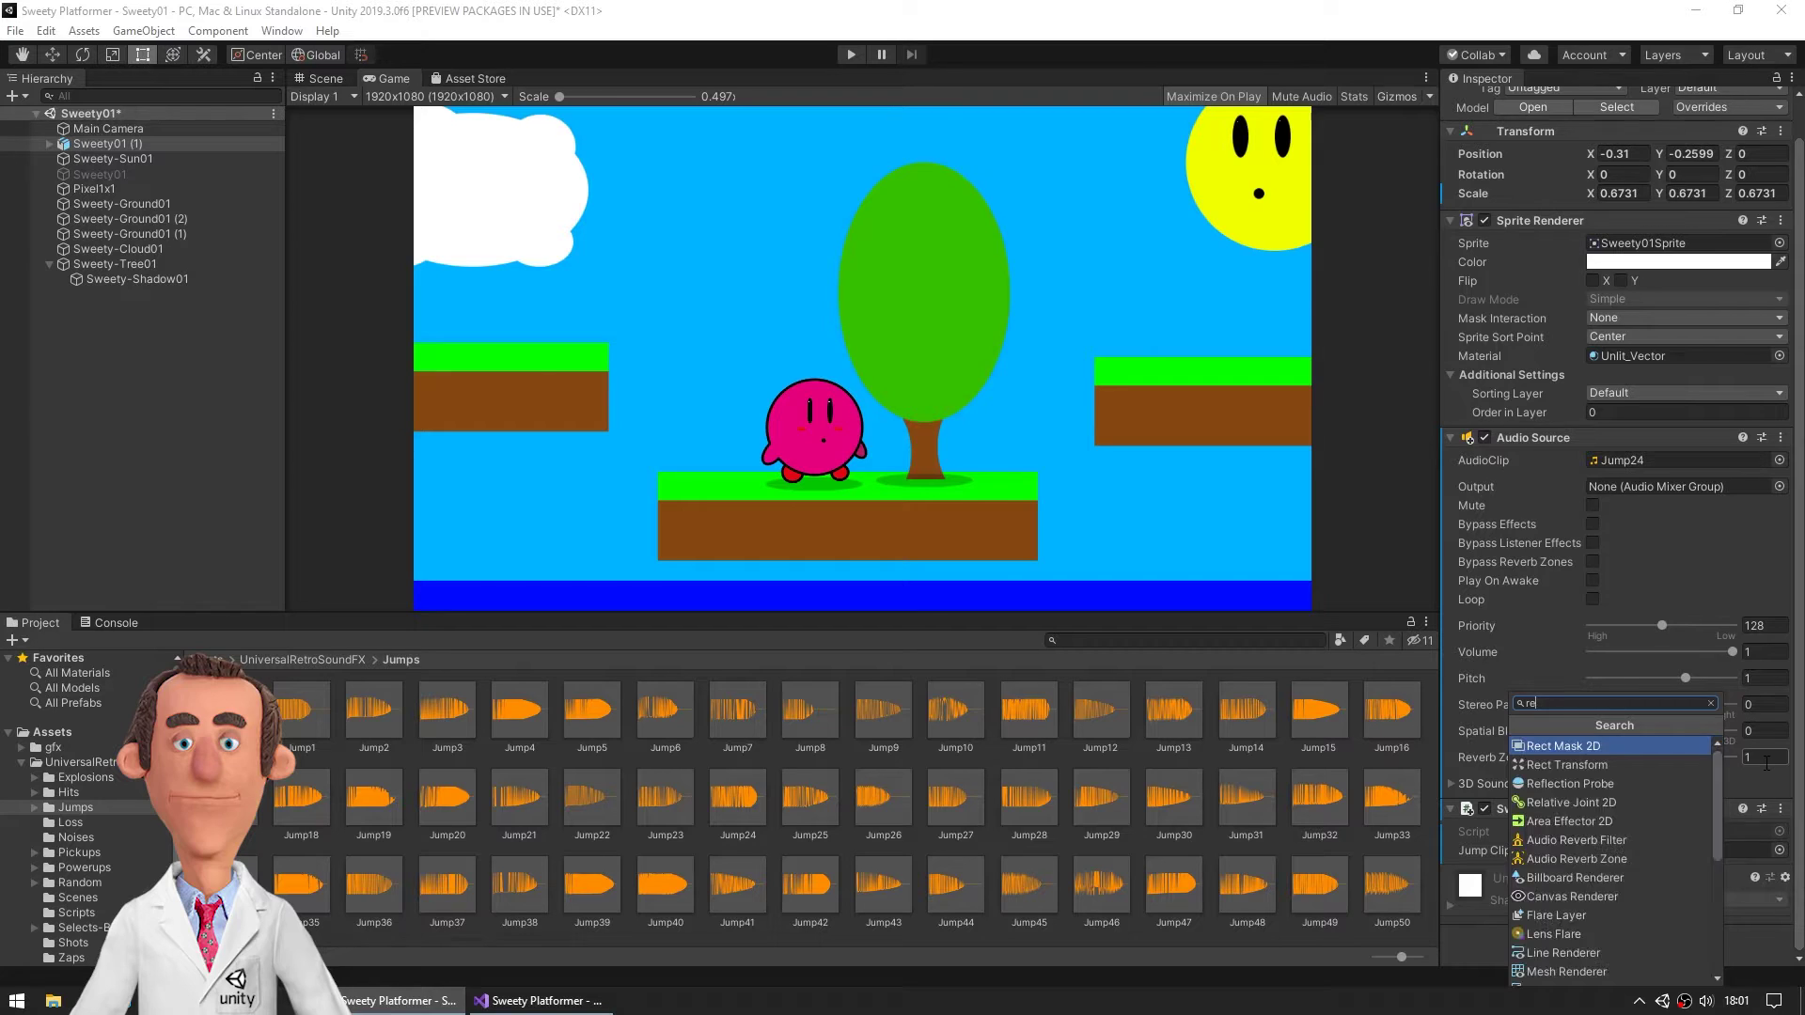
pyautogui.write('ig')
pyautogui.press('Down')
pyautogui.press('Return')
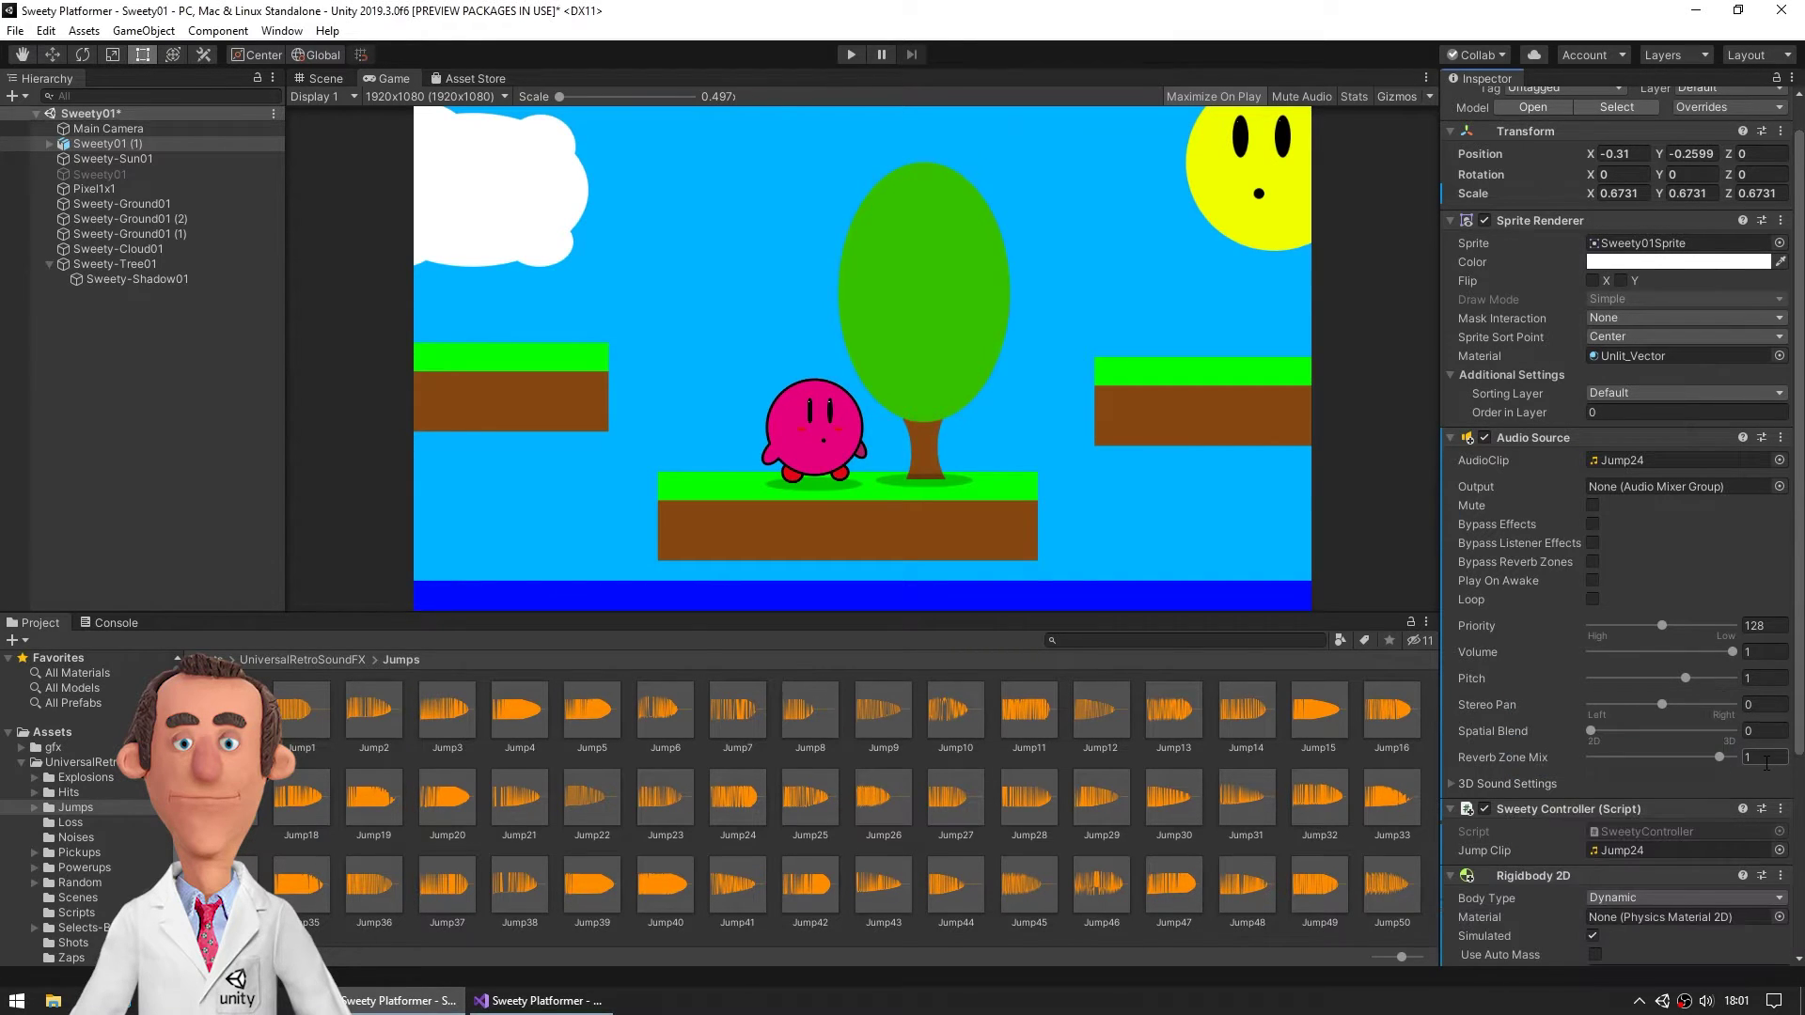
pyautogui.scroll(-5, 1786, 649)
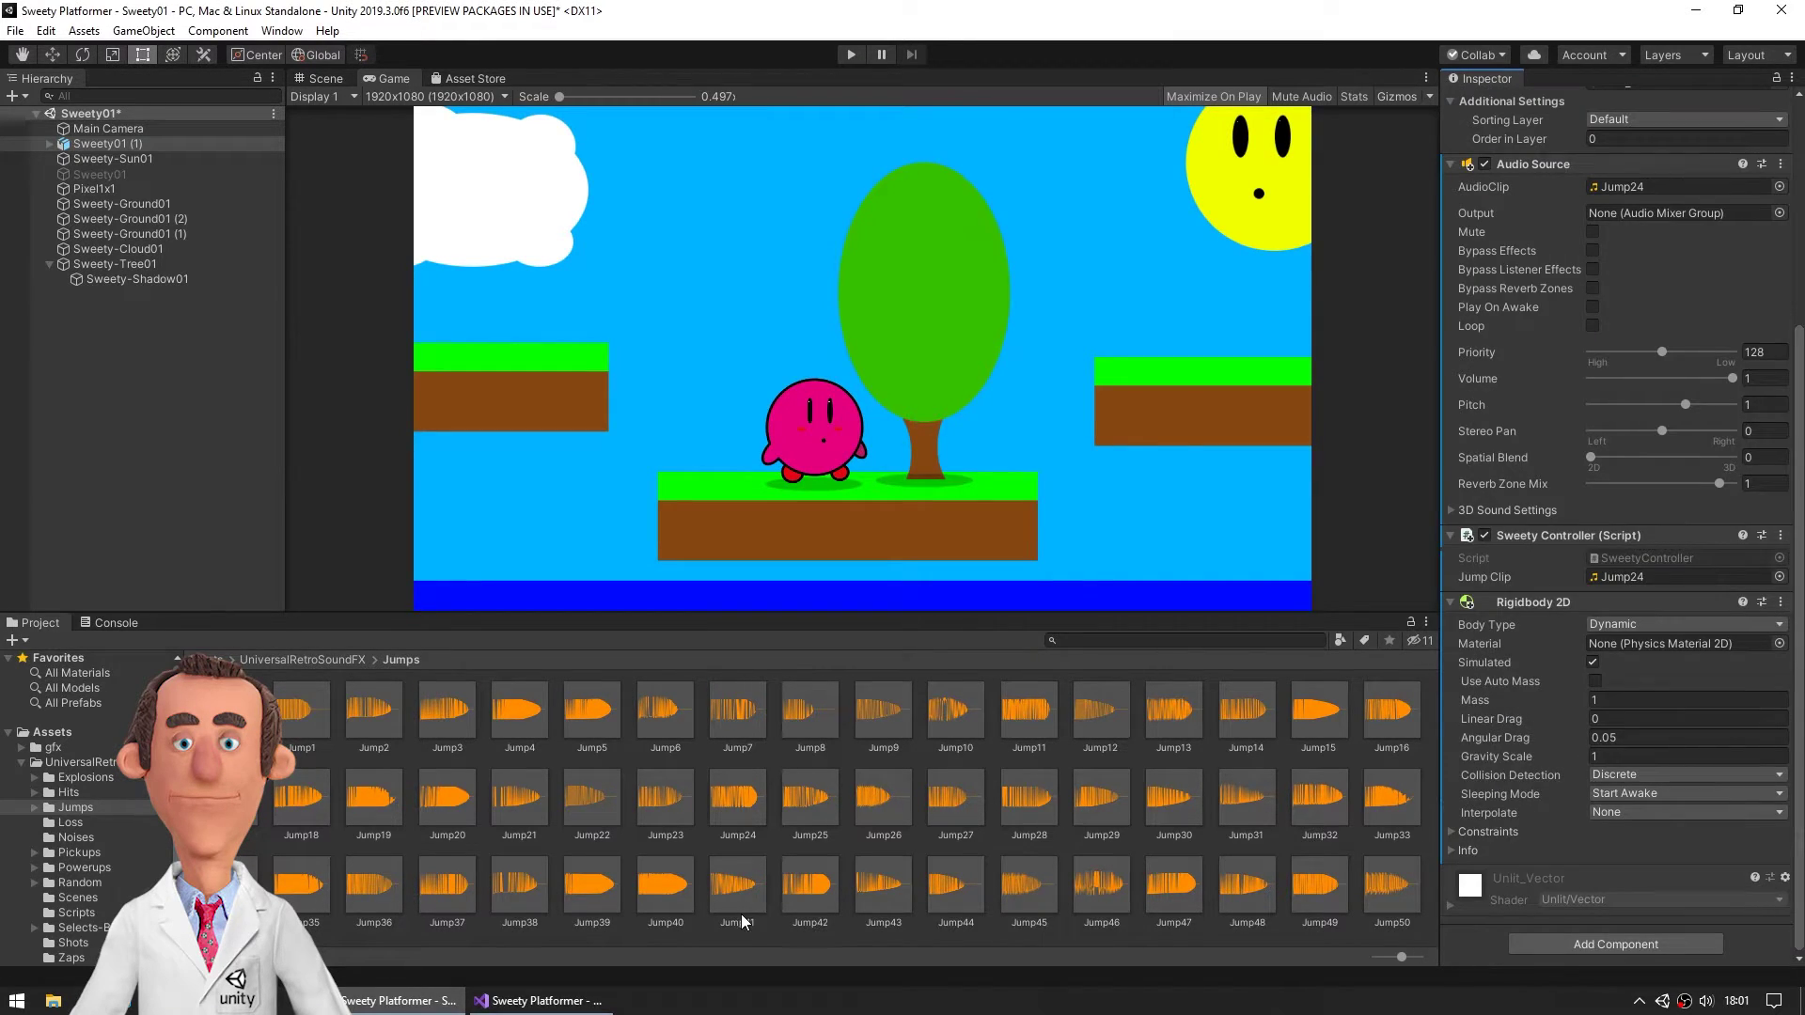
# Step: Switch to Visual Studio, declare the field Rigidbody2D rb; below the audioSource field in SweetyController, and save the script
pyautogui.click(543, 1005)
pyautogui.click(915, 377)
pyautogui.press('Return')
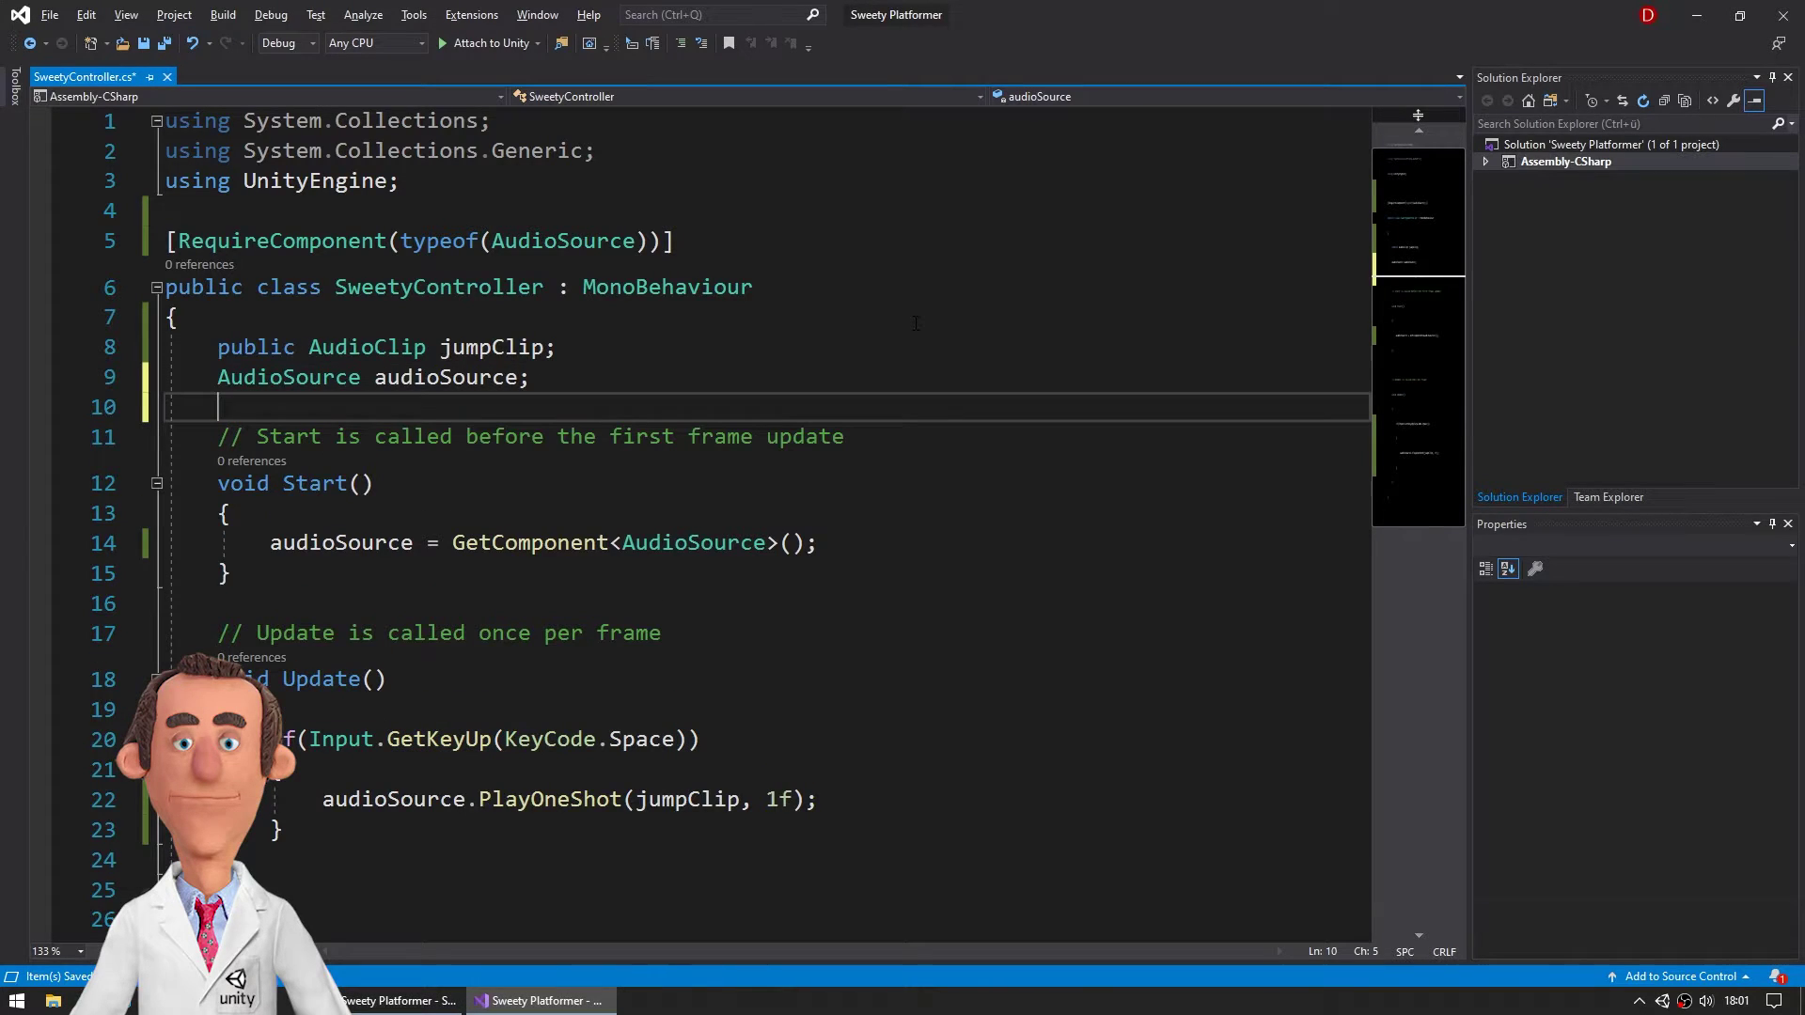
pyautogui.press('Return')
pyautogui.write('ri')
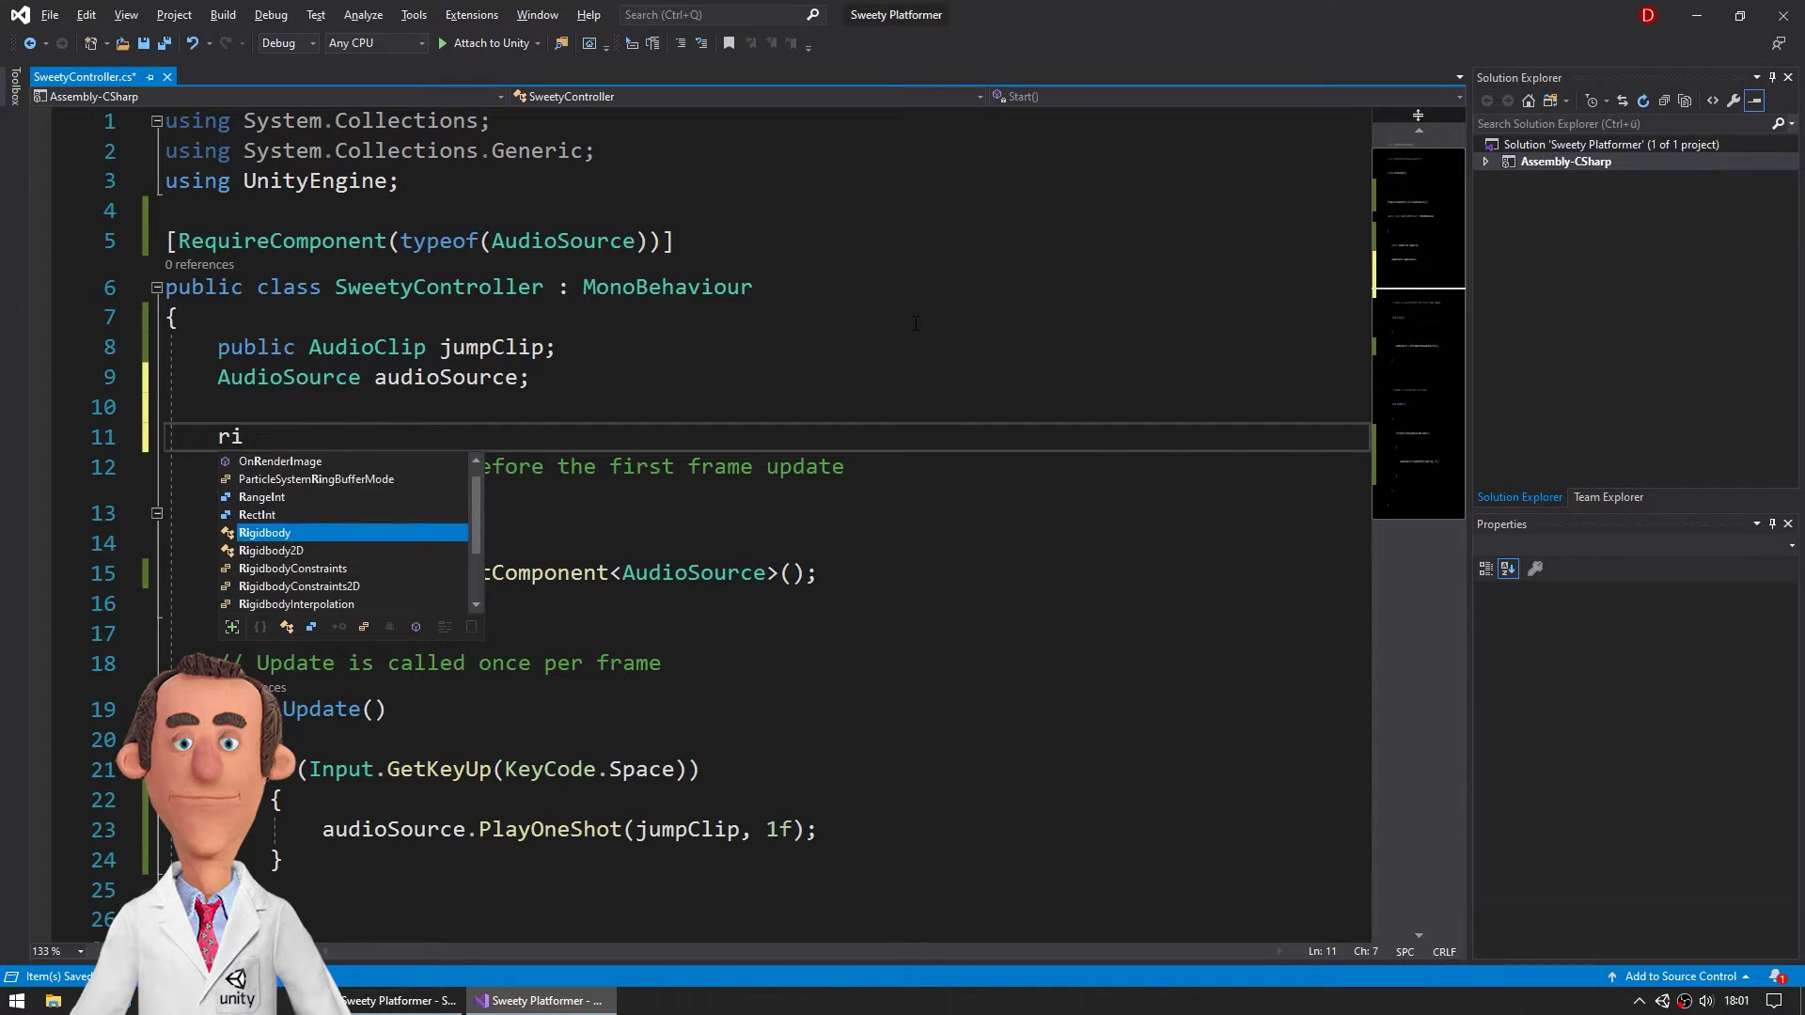
pyautogui.press('Tab')
pyautogui.write('2D ')
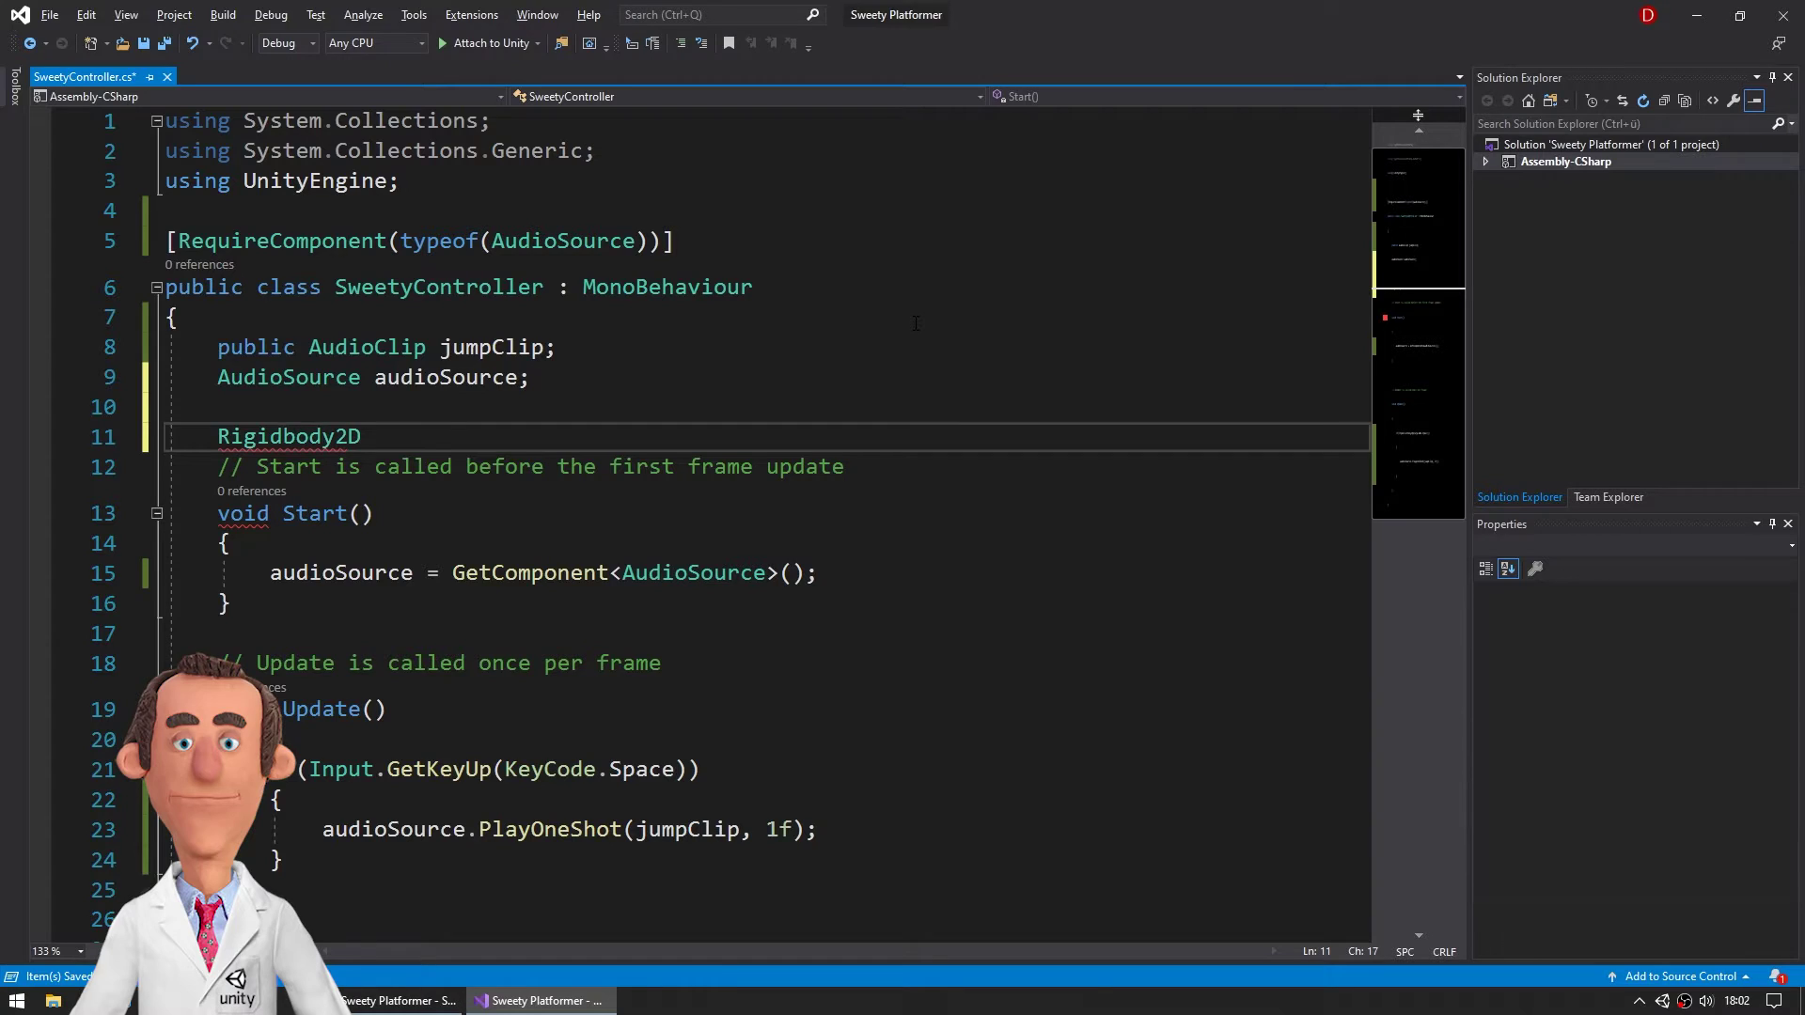
pyautogui.write('rb;')
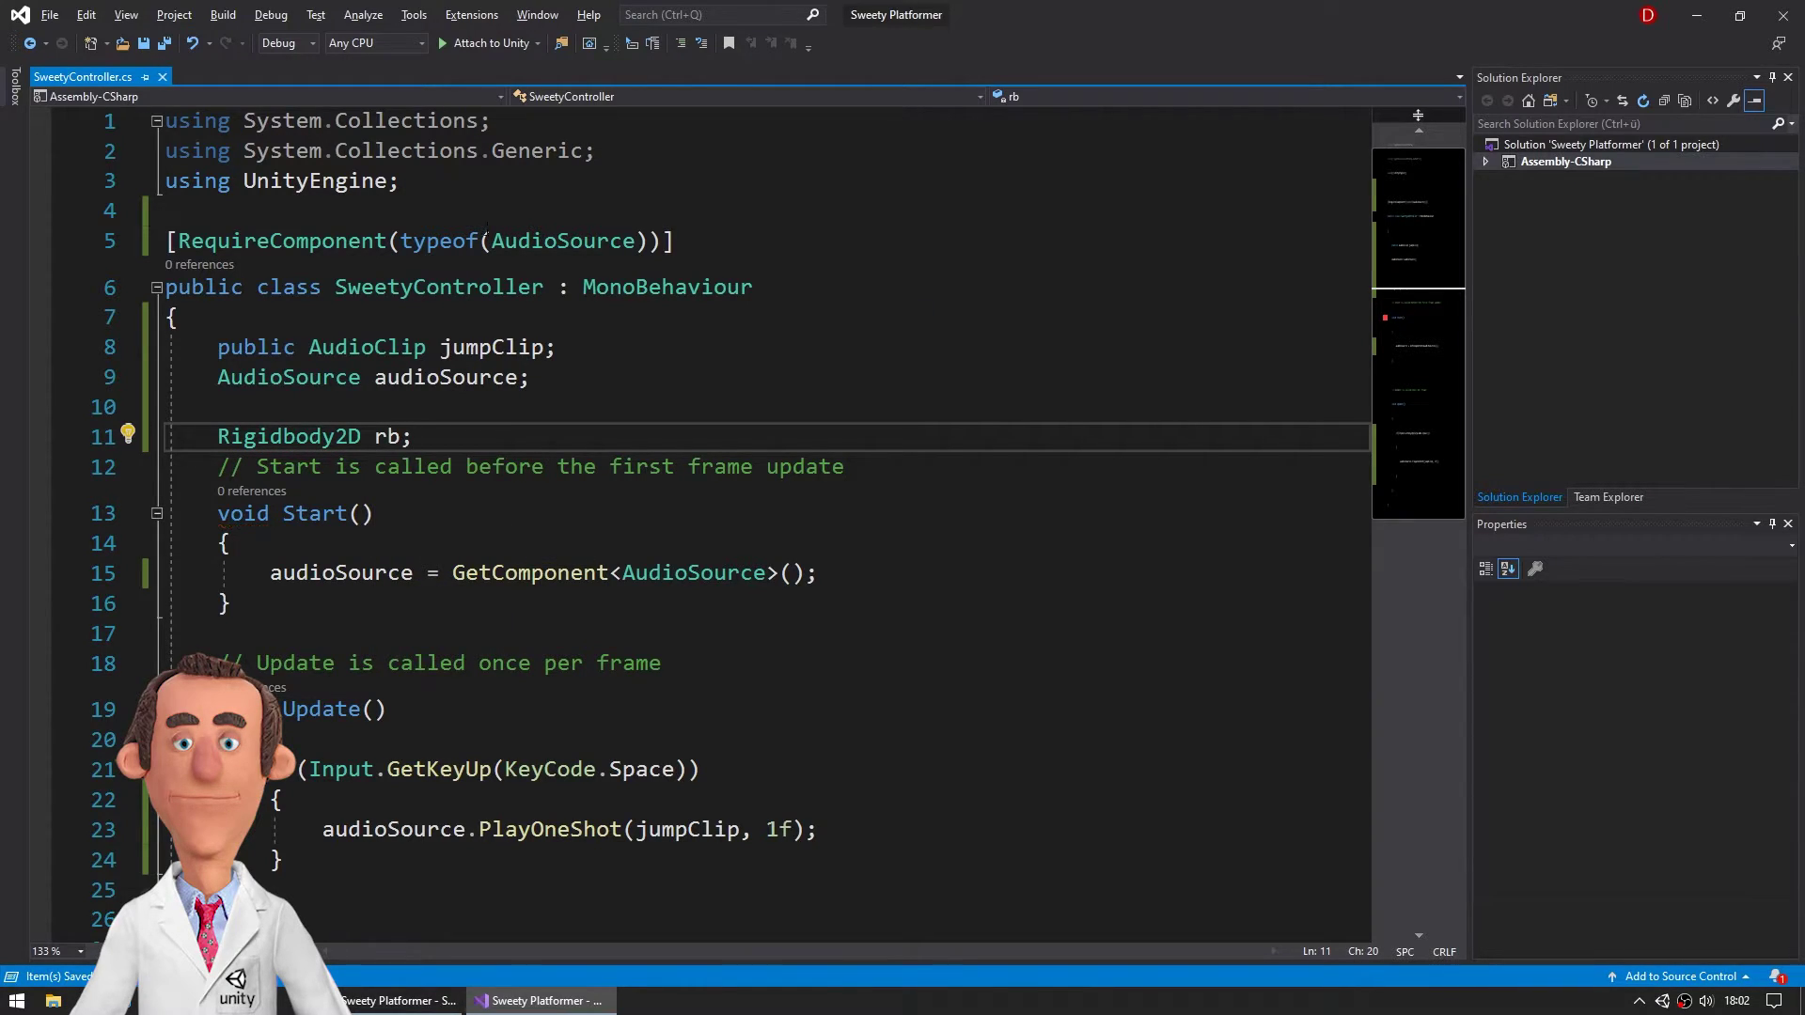
pyautogui.press('Left')
# Step: Add rb = GetComponent<Rigidbody2D>(); after the audioSource assignment in Start and save the script
pyautogui.click(847, 583)
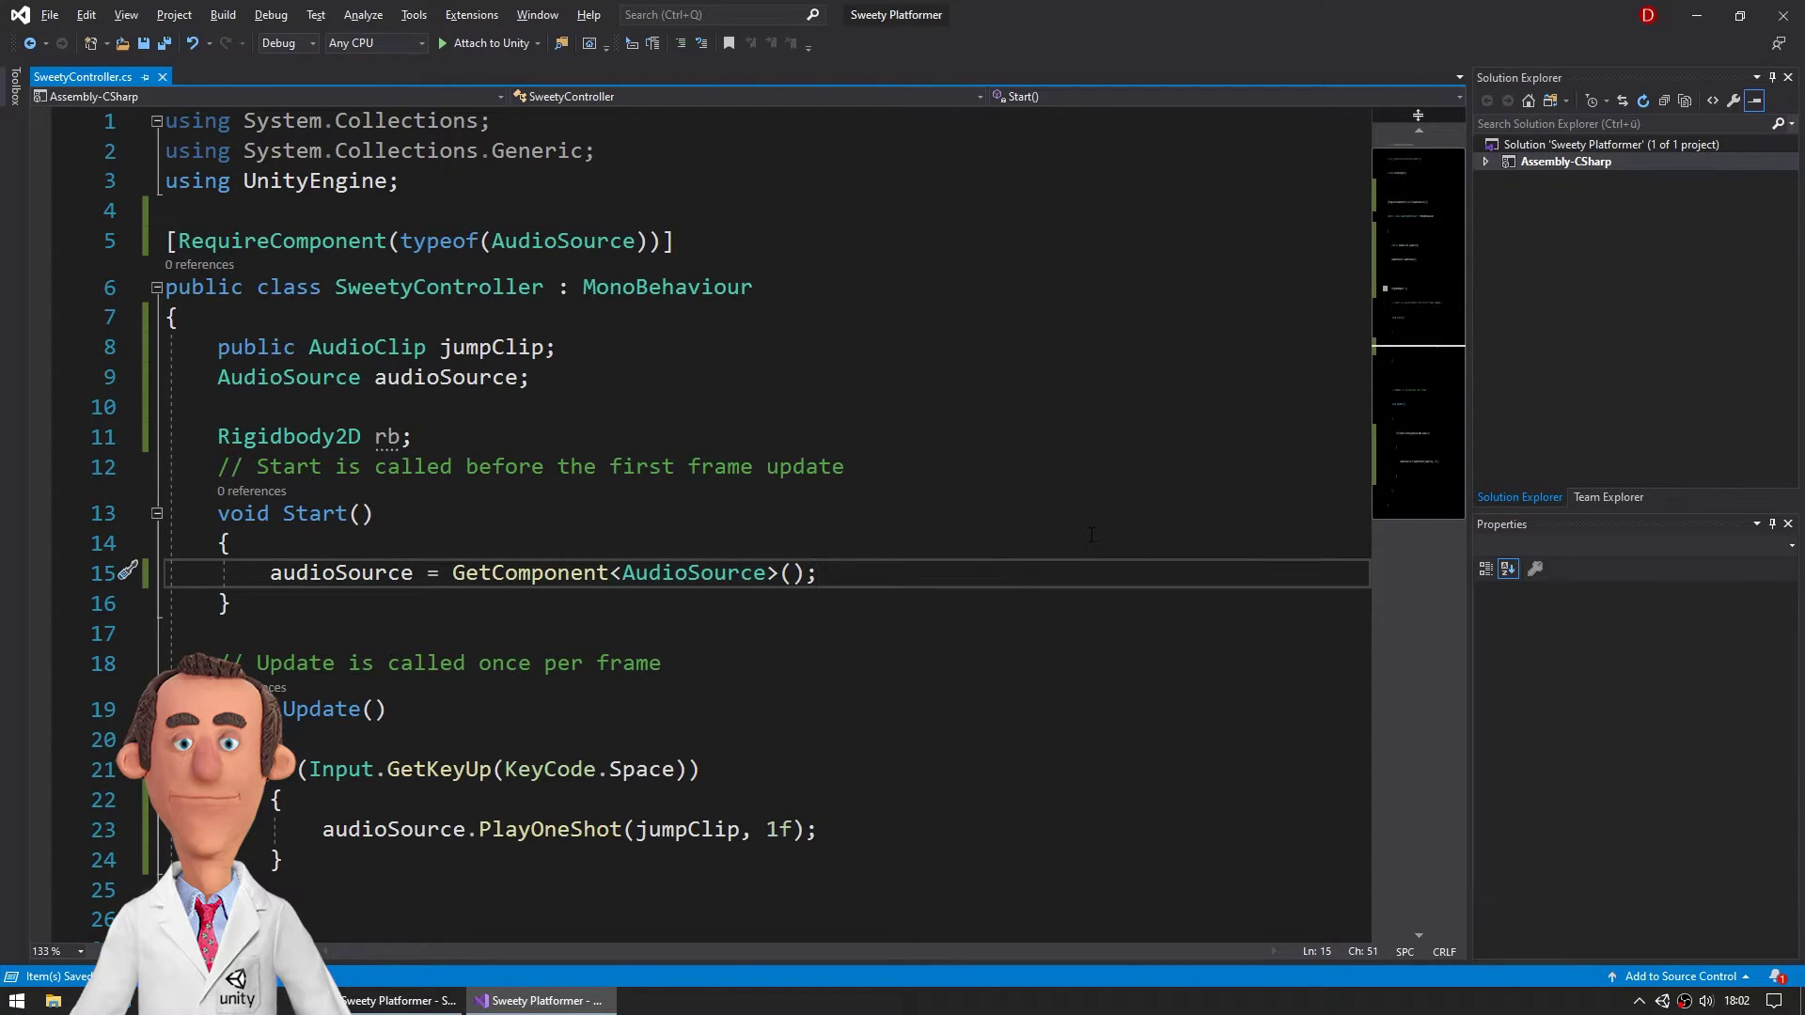
pyautogui.press('Return')
pyautogui.write('rb = GetComponent<Rigi>();')
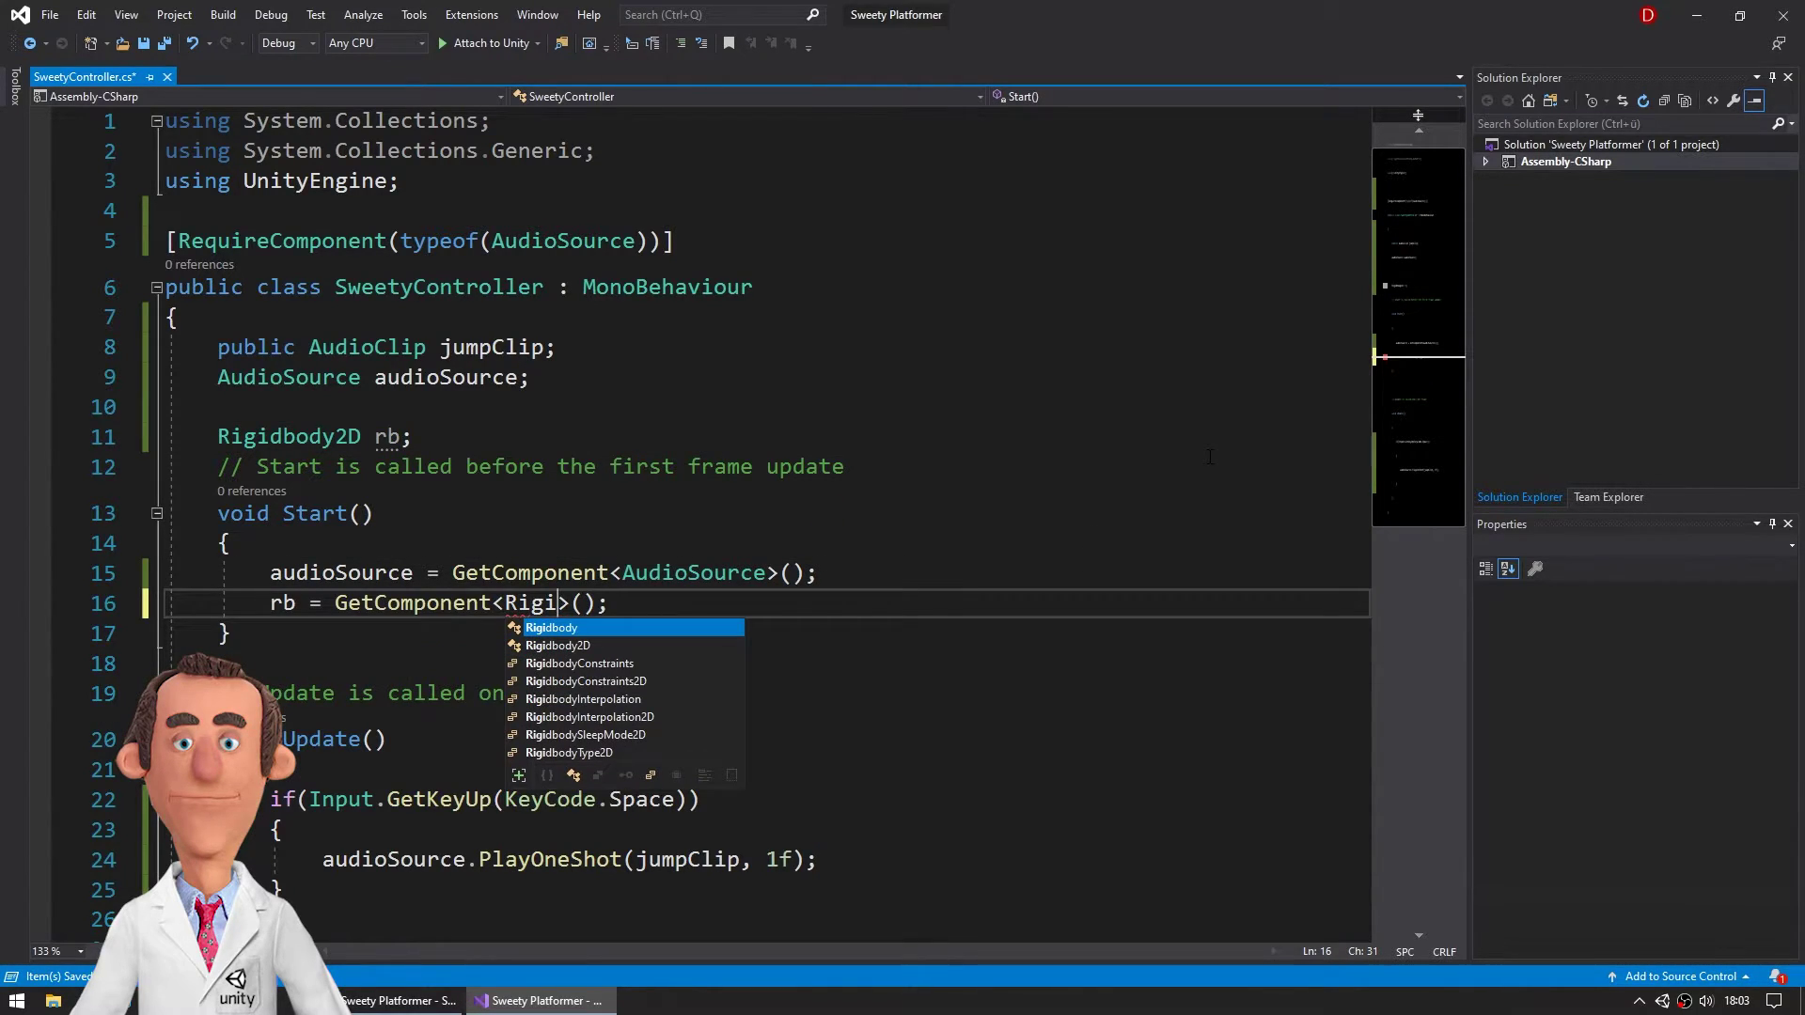
pyautogui.press('Down')
pyautogui.press('Tab')
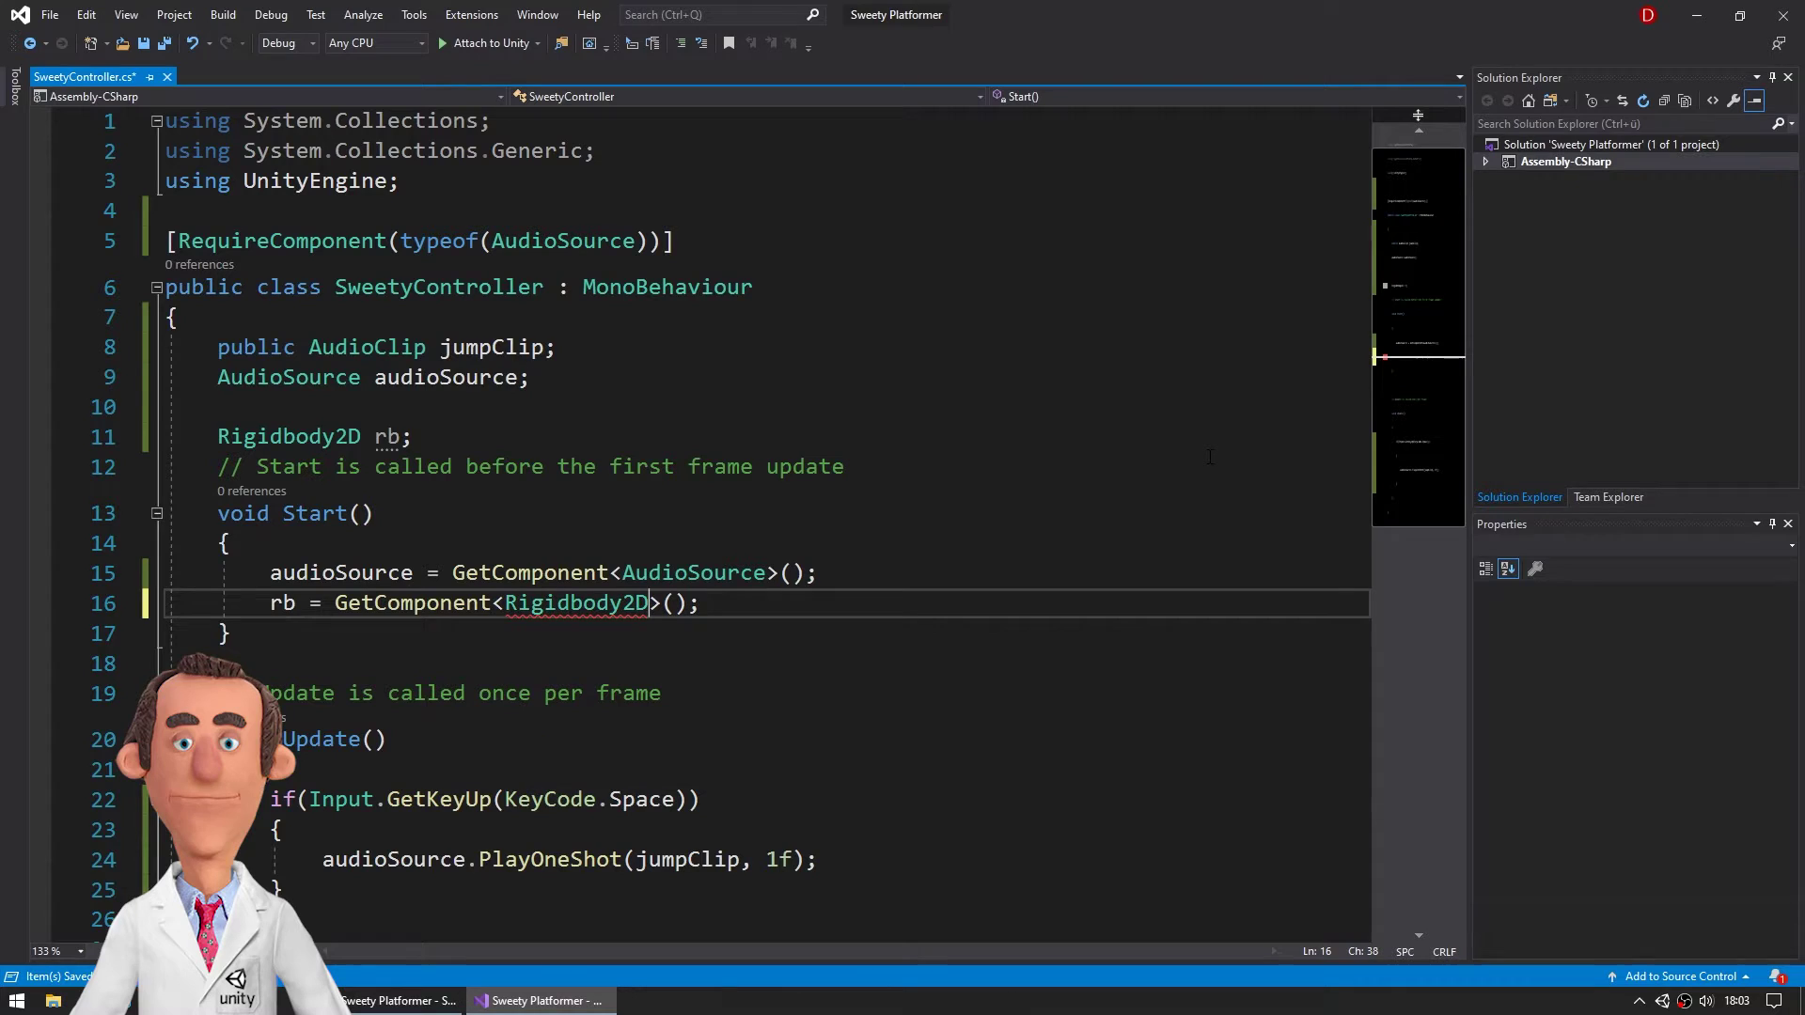
pyautogui.hotkey('ctrl', 's')
pyautogui.press('Down')
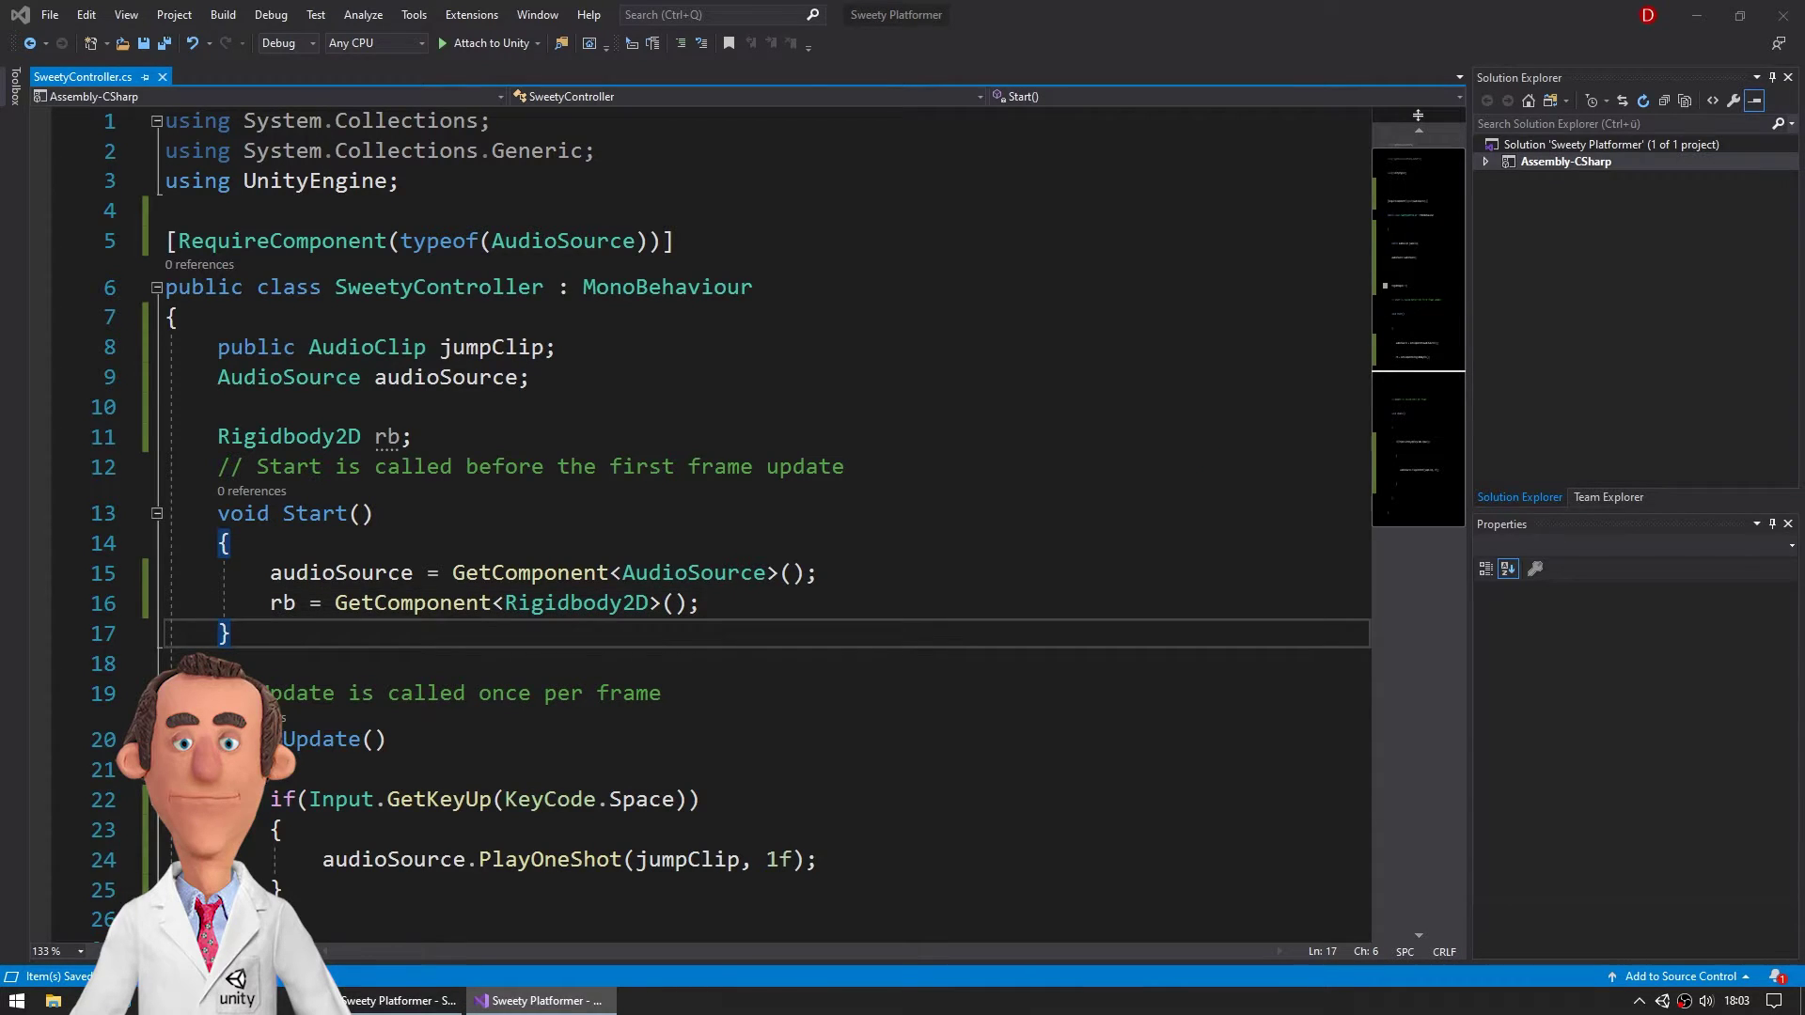
# Step: Insert rb.AddForce(Vector2.up * jumpHeight); above the PlayOneShot call inside the Space key condition in Update
pyautogui.scroll(-5, 413, 675)
pyautogui.scroll(3, 564, 658)
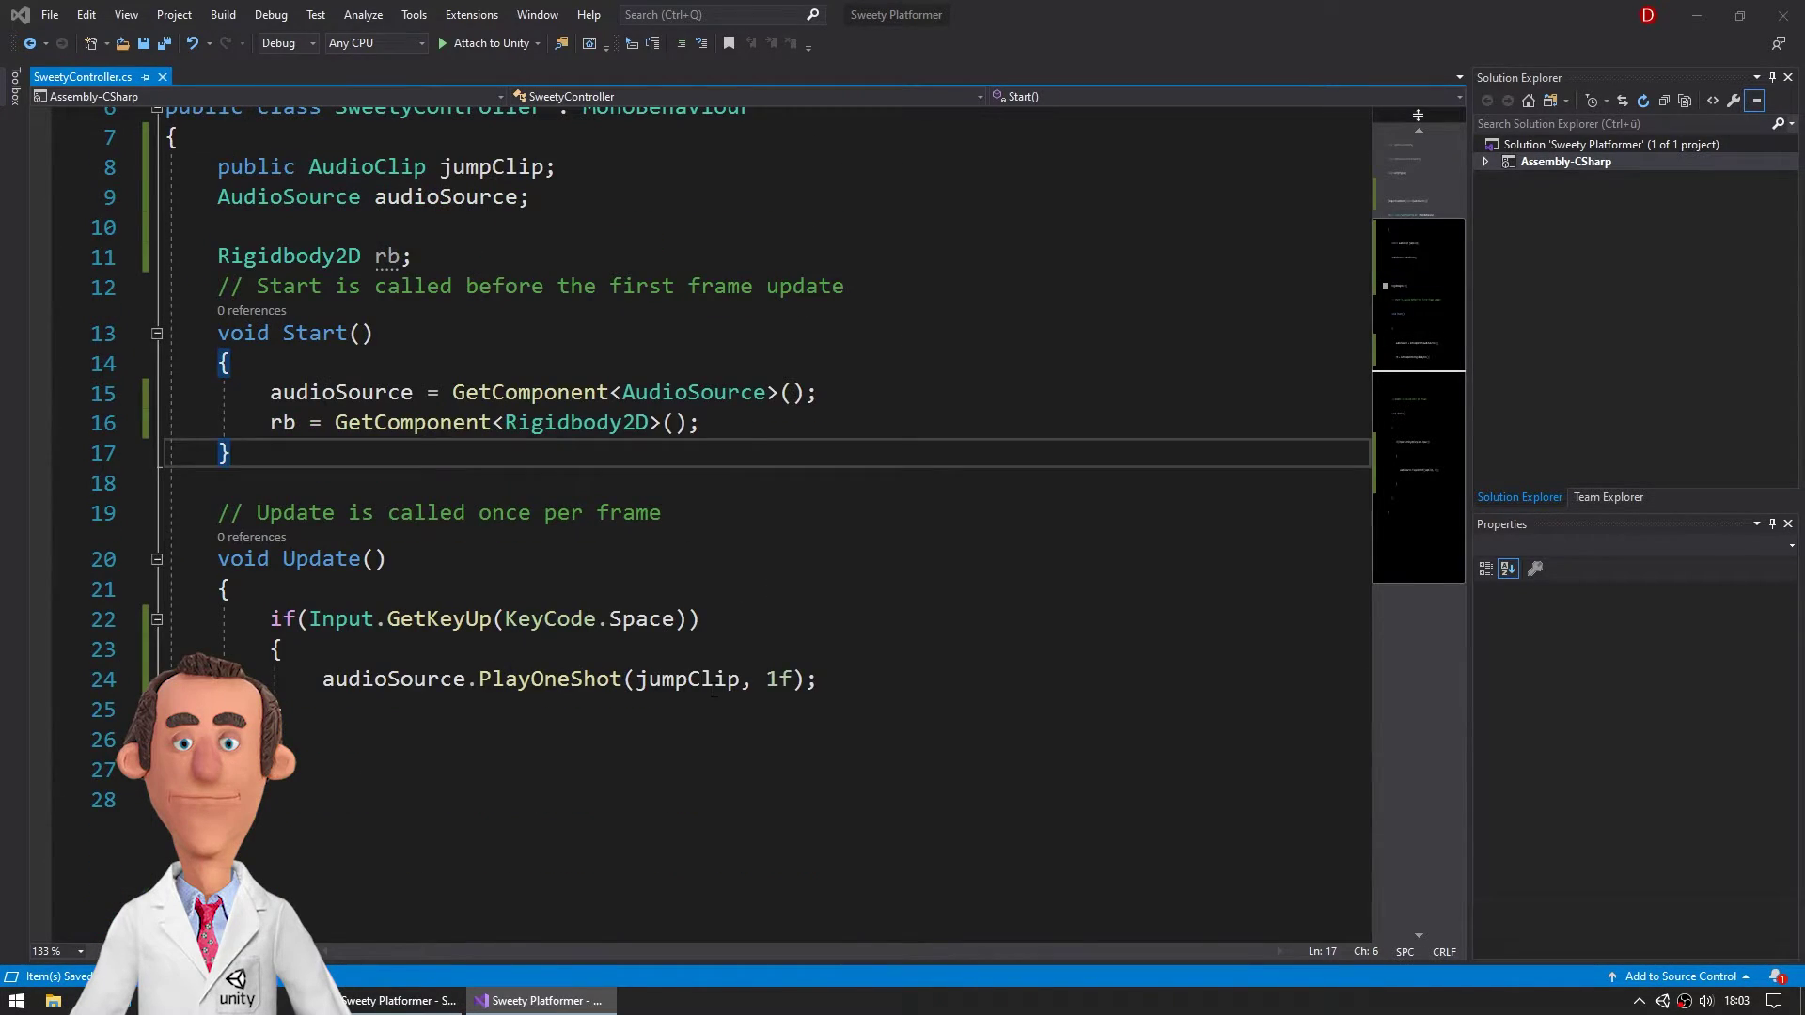
pyautogui.click(855, 650)
pyautogui.press('Return')
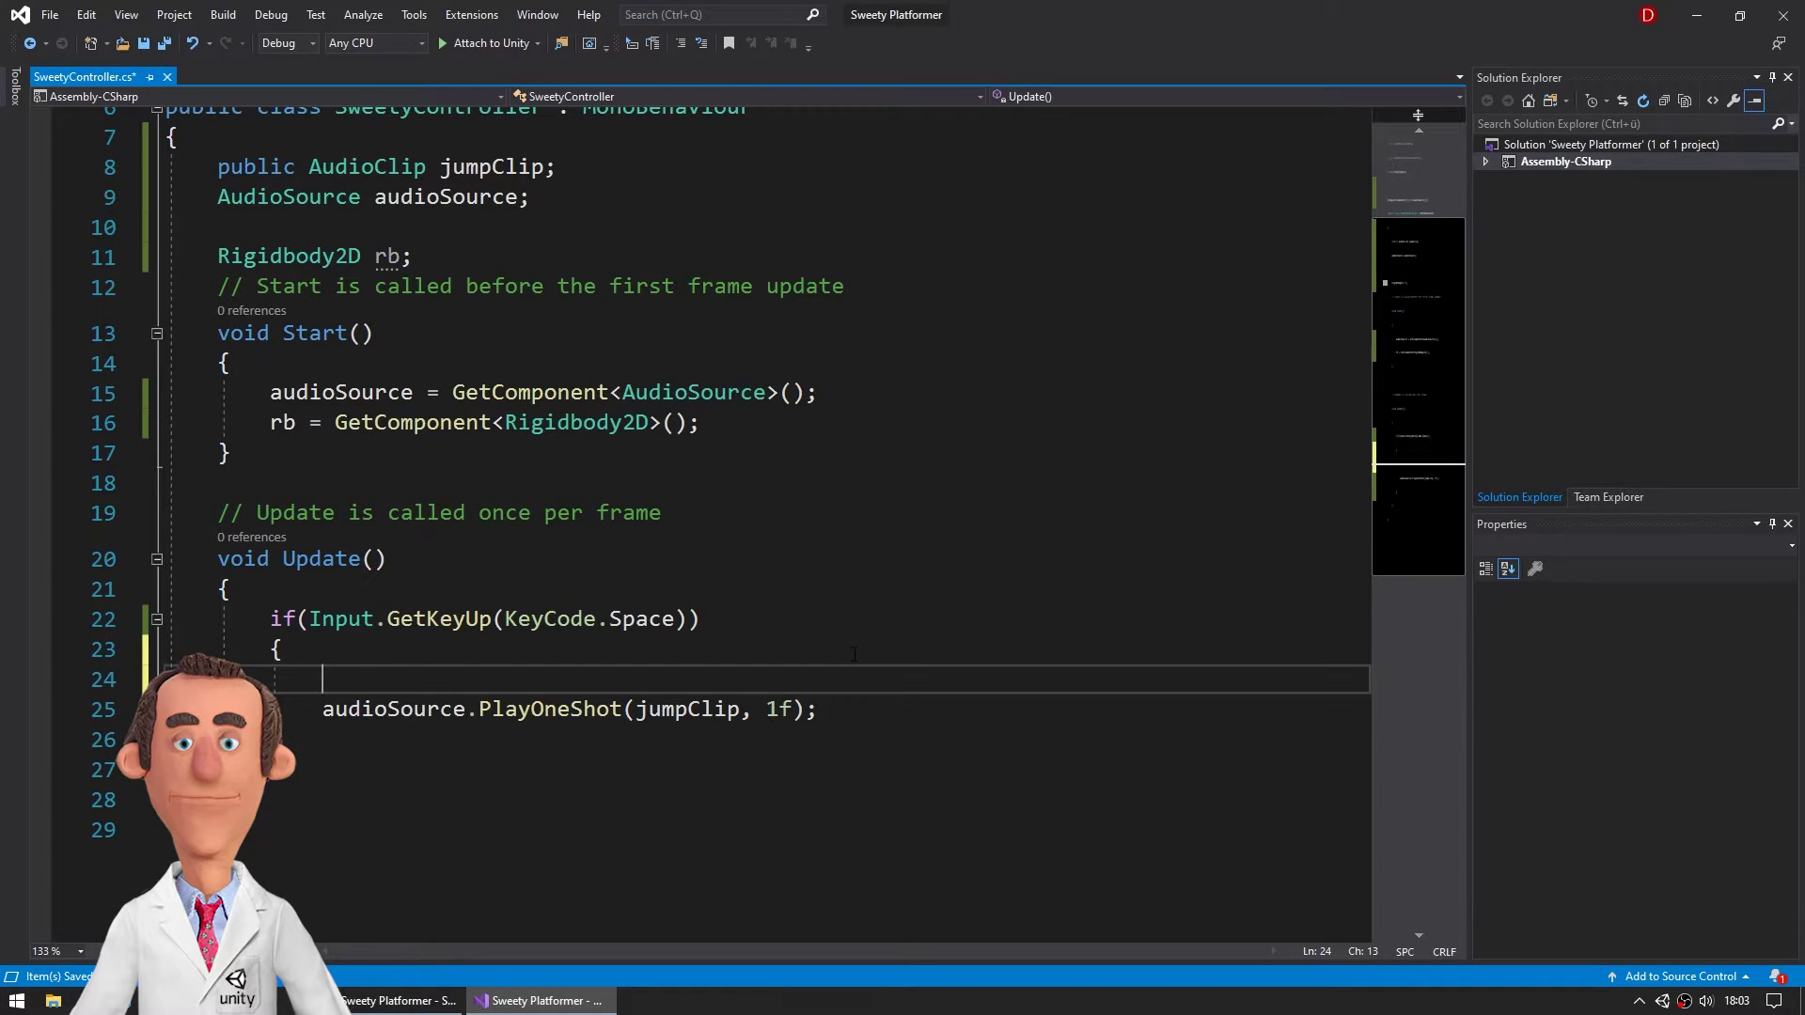
pyautogui.write('rigidBody2D.AddForce(Vector2.up * jumpHeight);')
pyautogui.press('Home')
pyautogui.hotkey('ctrl', 'shift', 'Right')
pyautogui.write('rb')
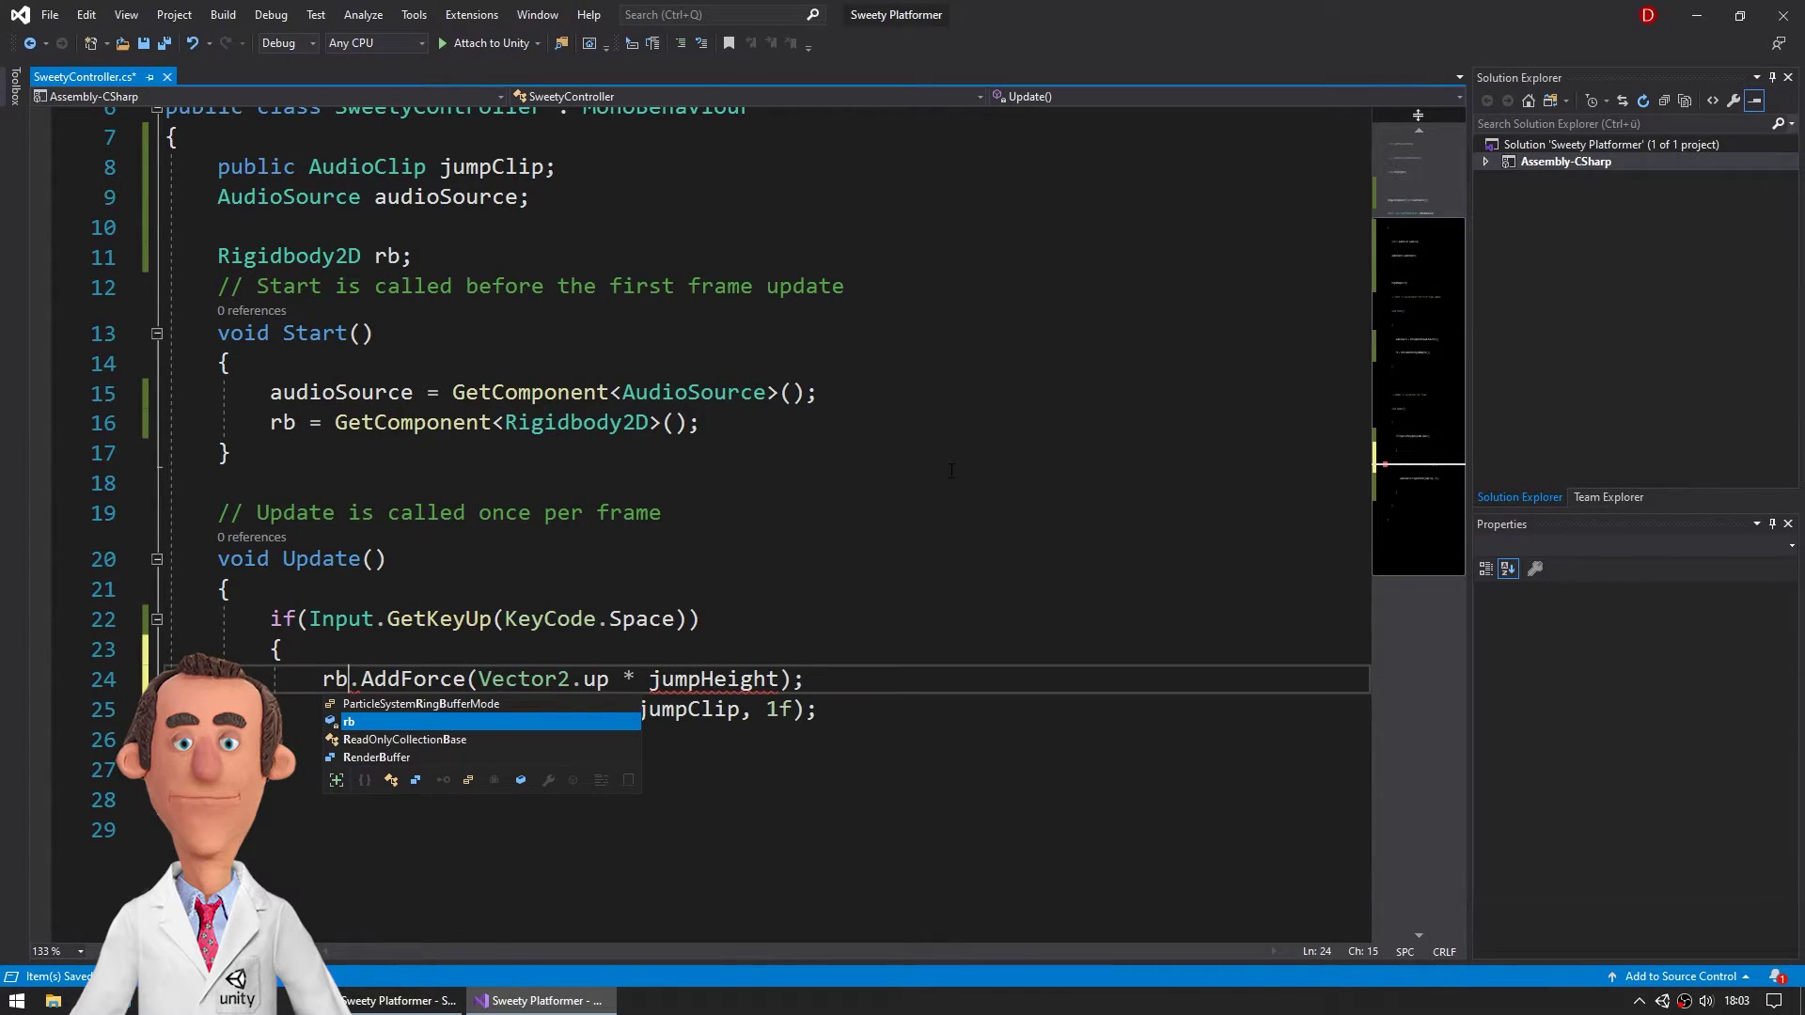
# Step: Replace jumpHeight with 10f in the AddForce call and save the script
pyautogui.press('Escape')
pyautogui.press('End')
pyautogui.press('Left')
pyautogui.press('Left')
pyautogui.hotkey('ctrl', 'shift', 'Left')
pyautogui.write('10f')
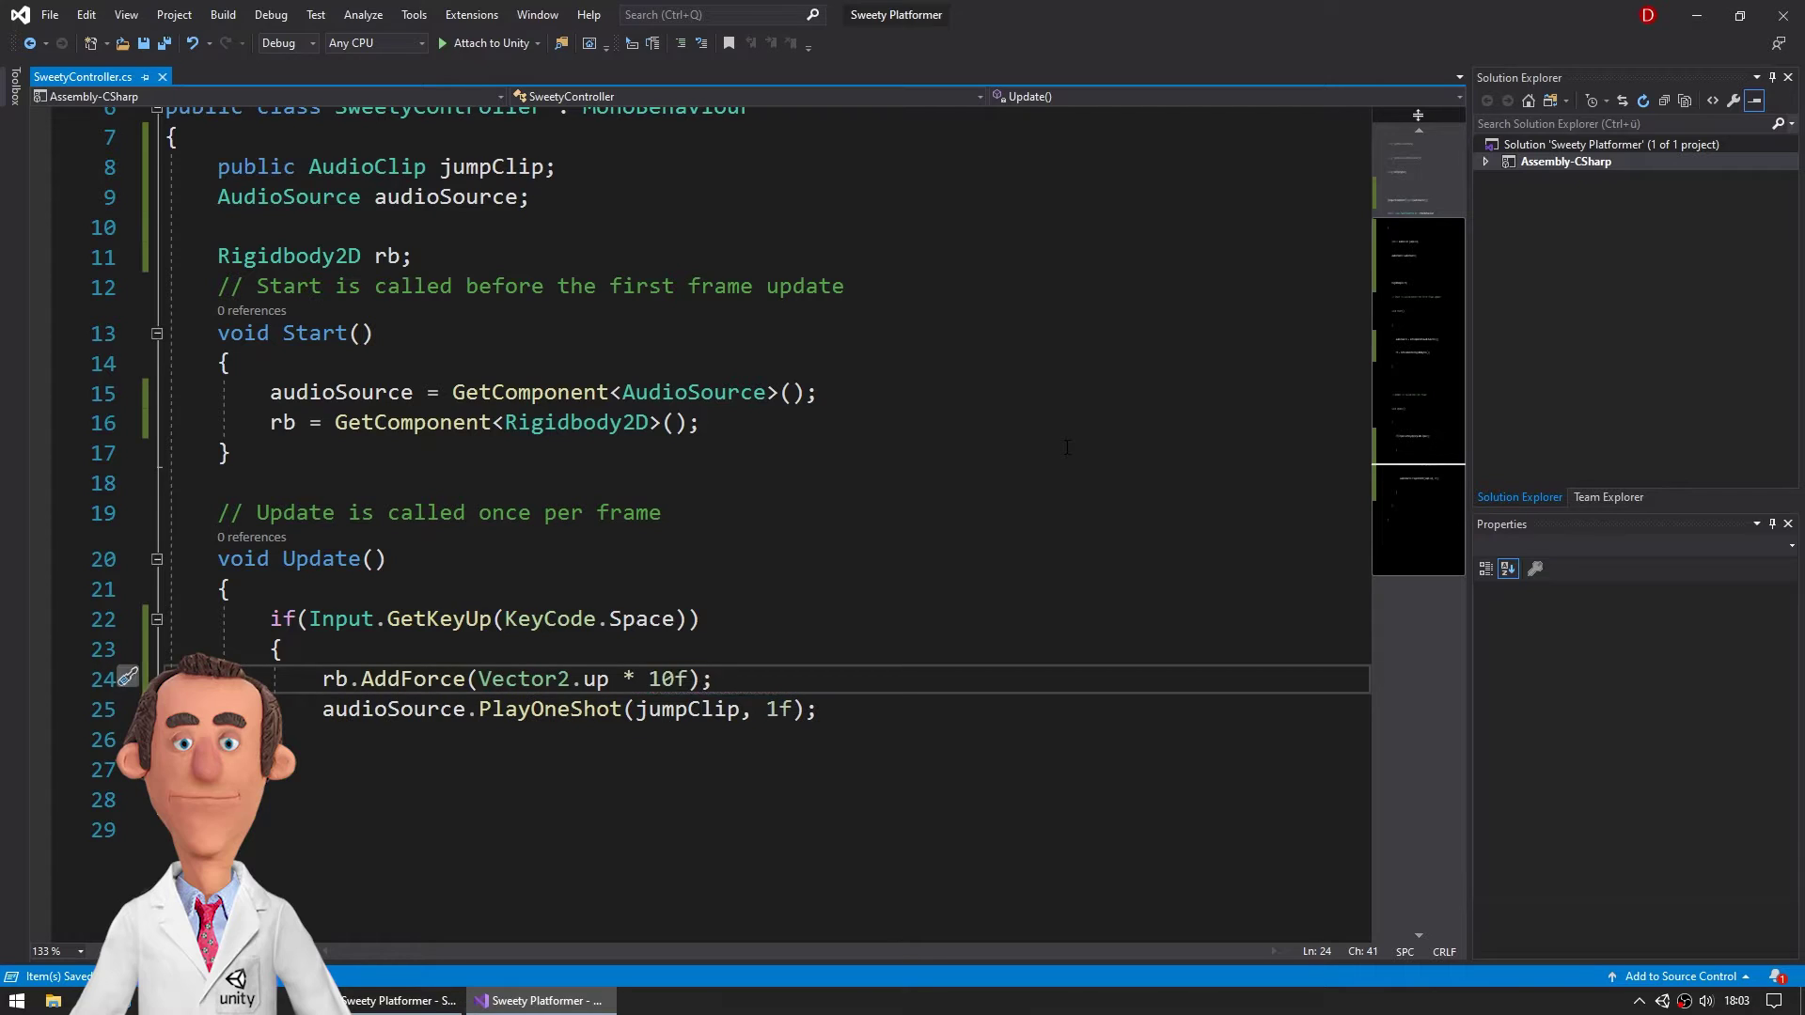
# Step: Switch to Unity and play-test the scene with the Rigidbody 2D, ending play mode when done
pyautogui.click(400, 1000)
pyautogui.click(852, 54)
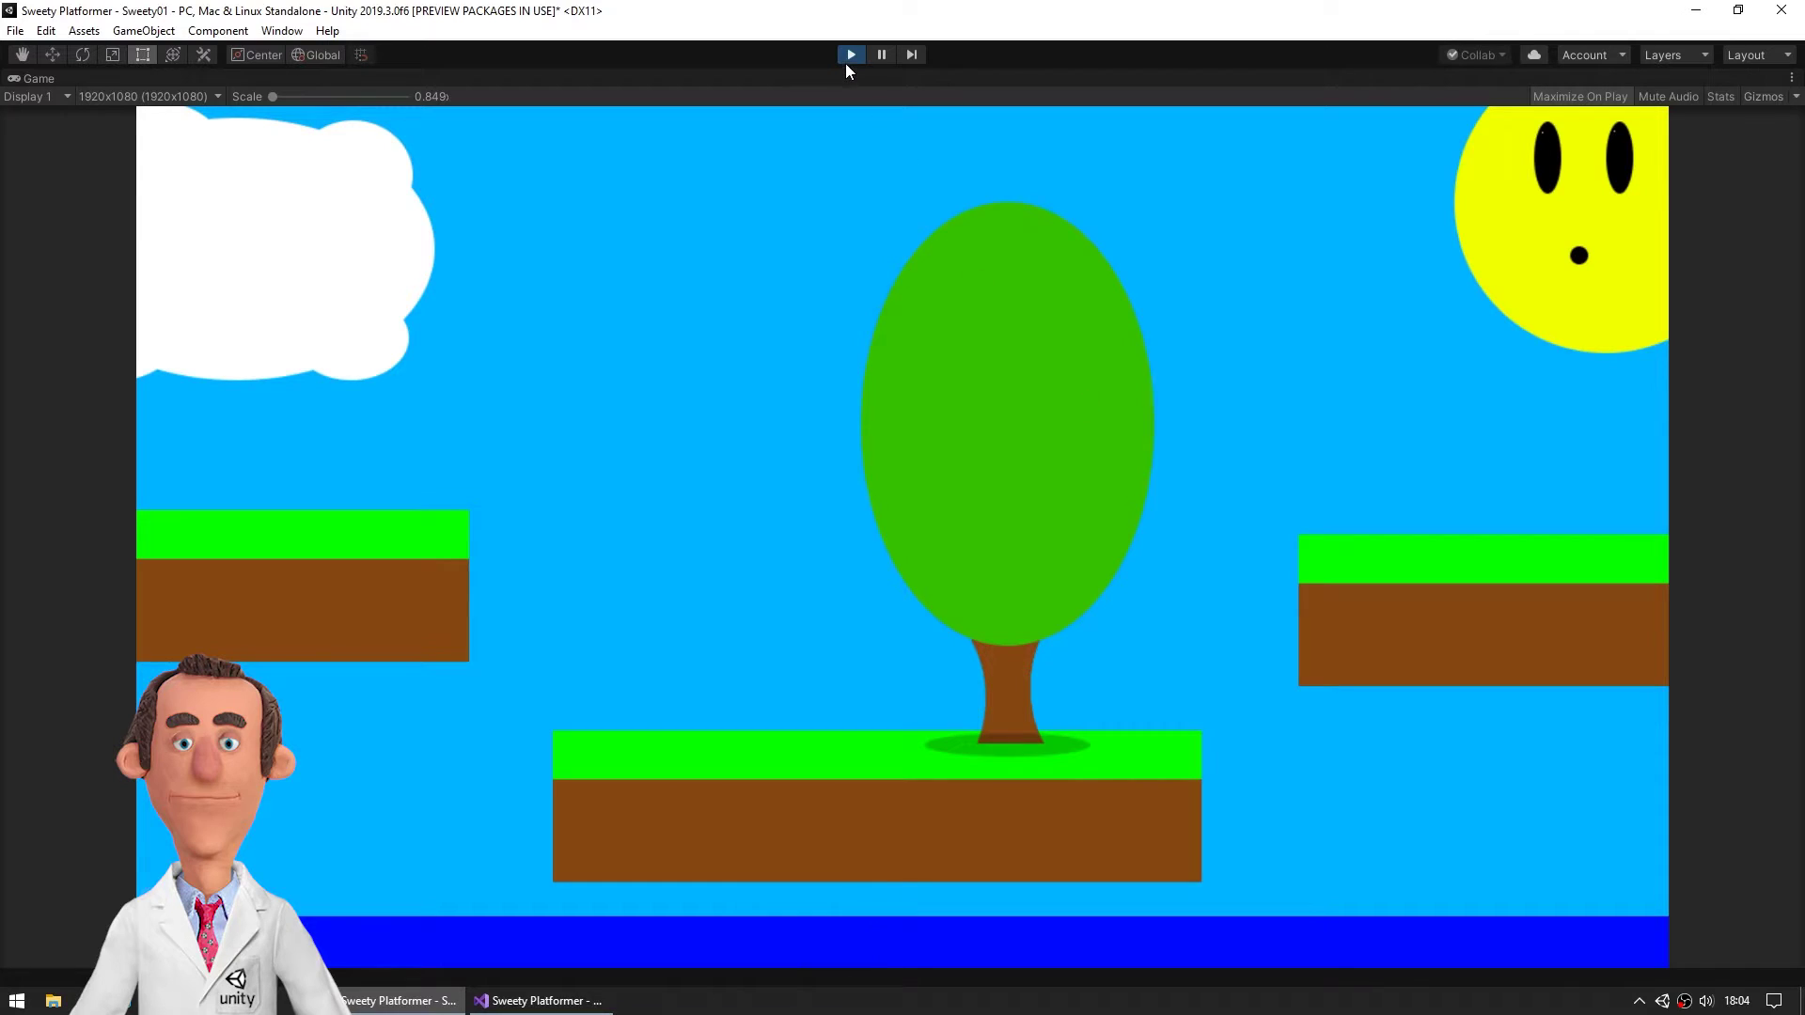
pyautogui.click(851, 55)
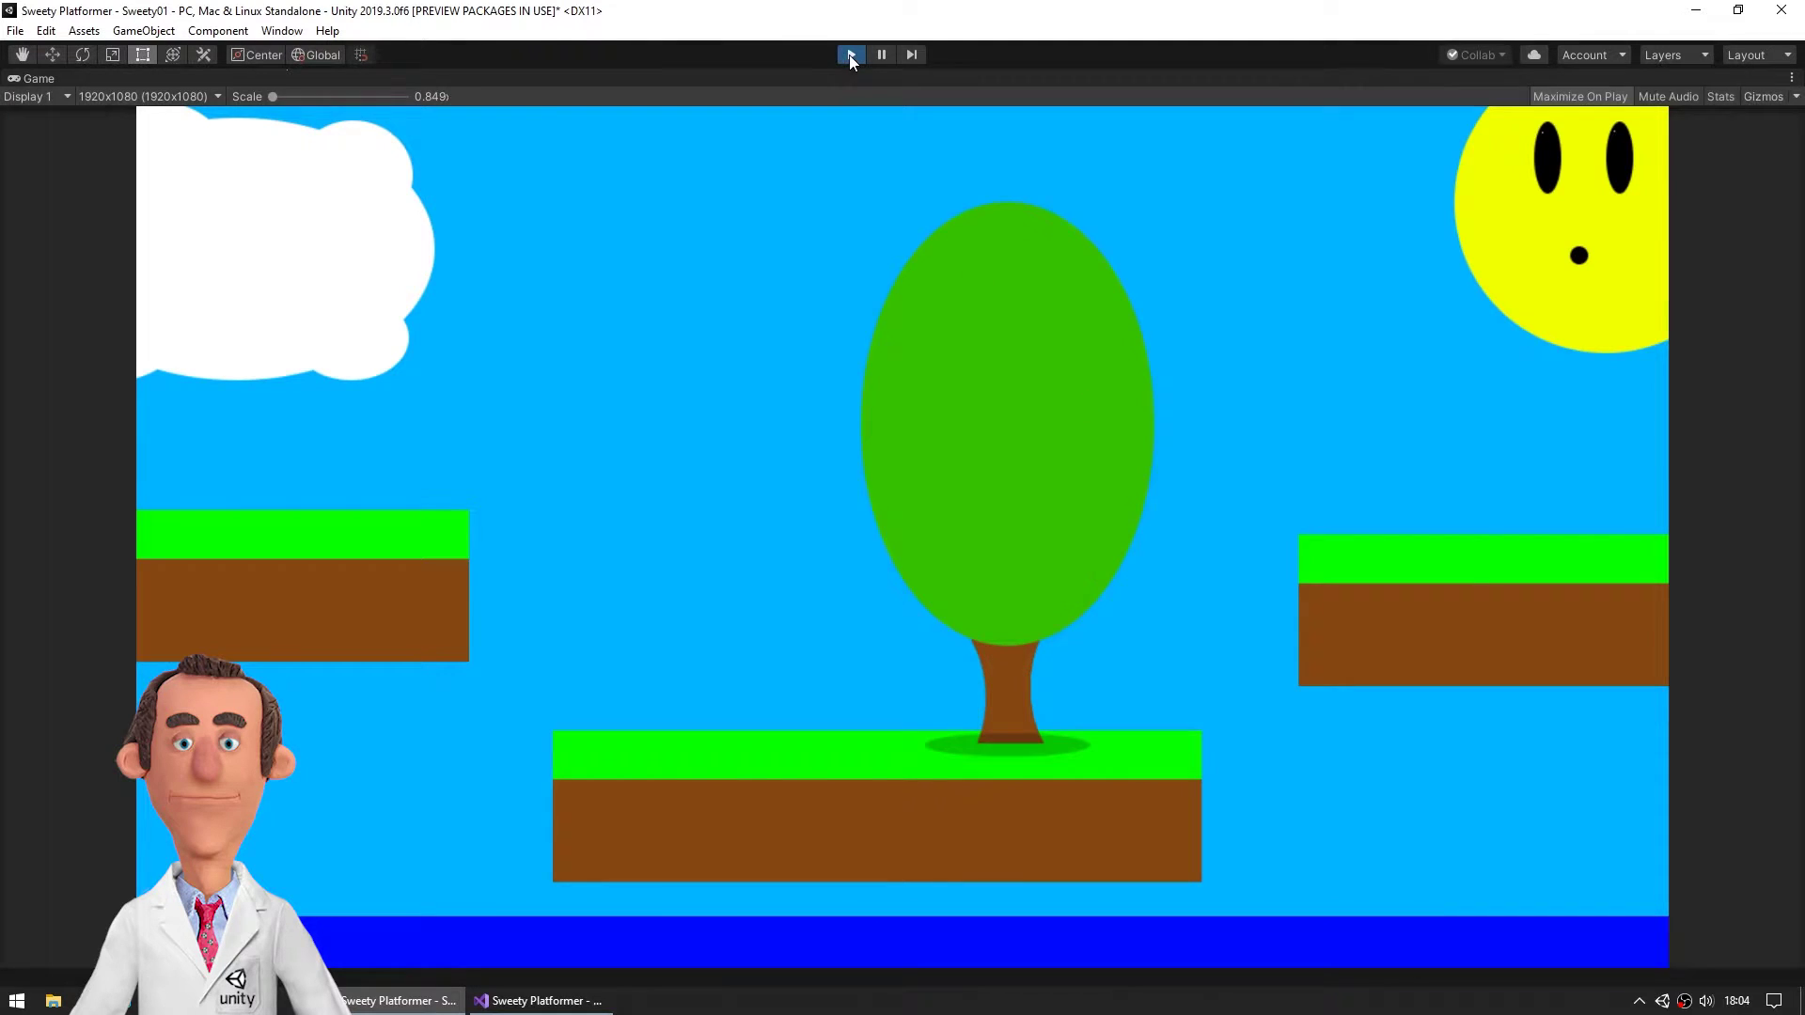
# Step: Select Sweety-Ground01 in the scene and add a Box Collider 2D component to it
pyautogui.click(913, 452)
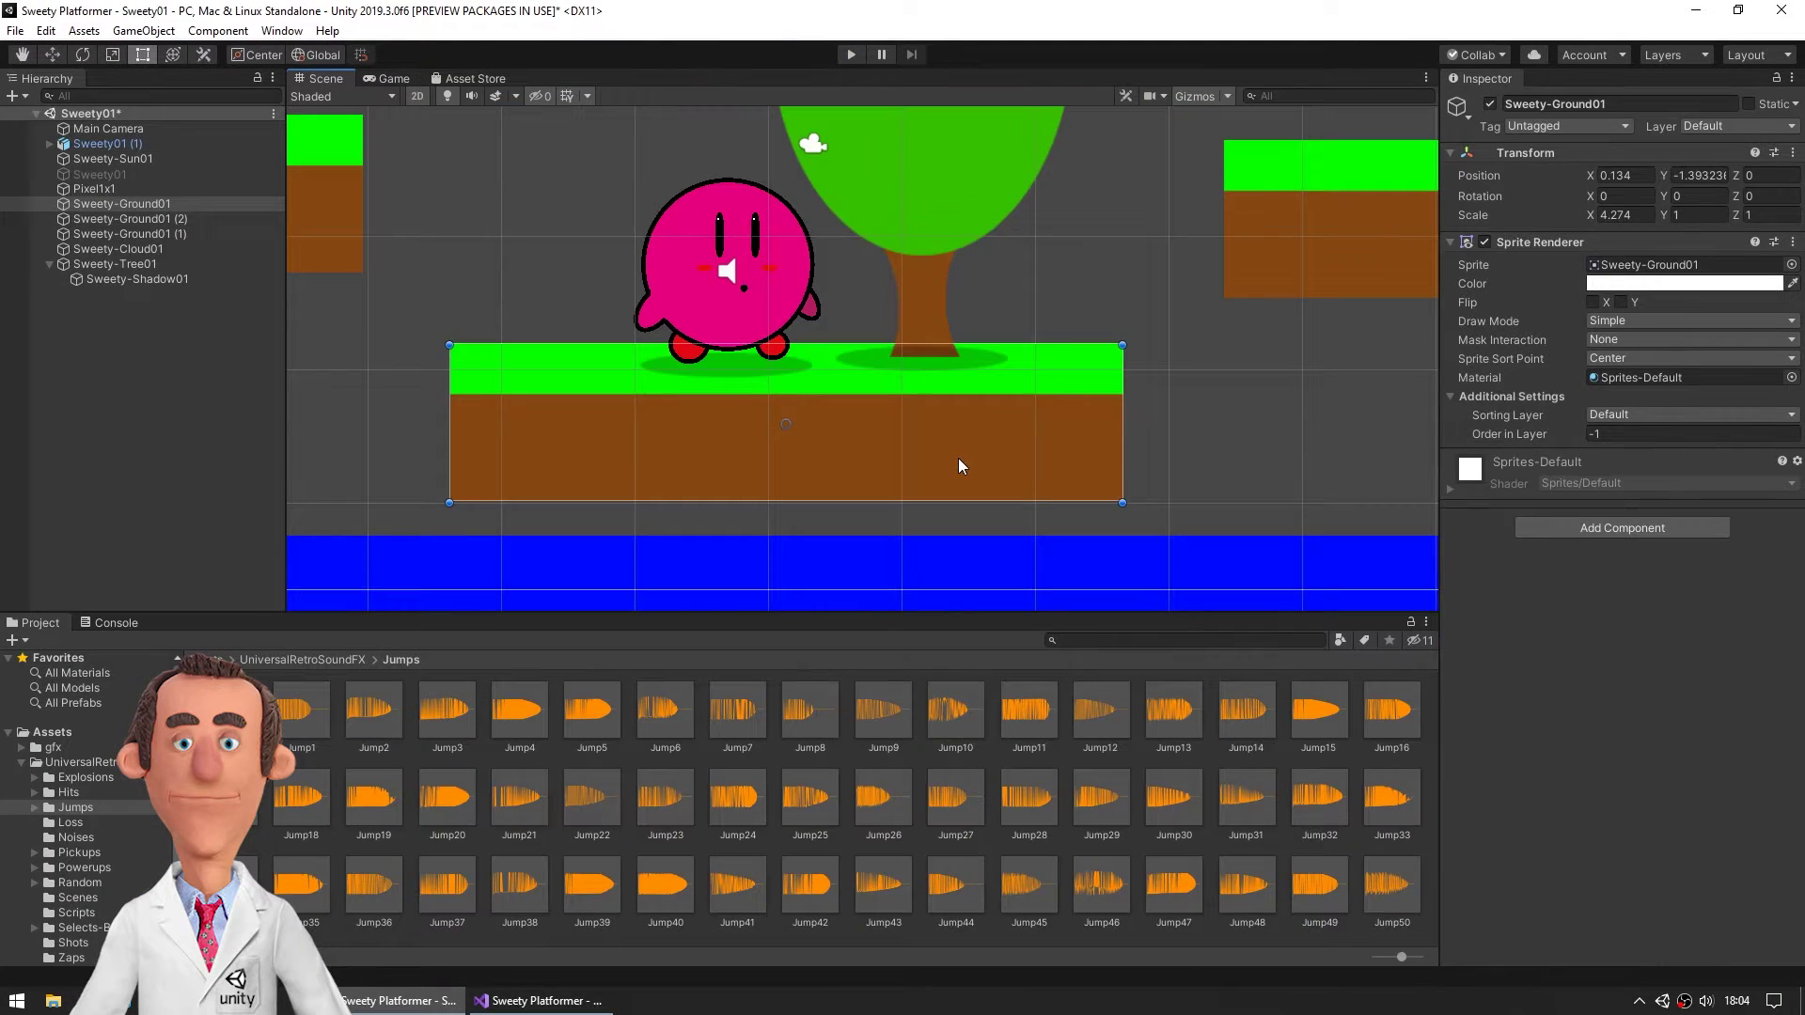
pyautogui.click(1660, 533)
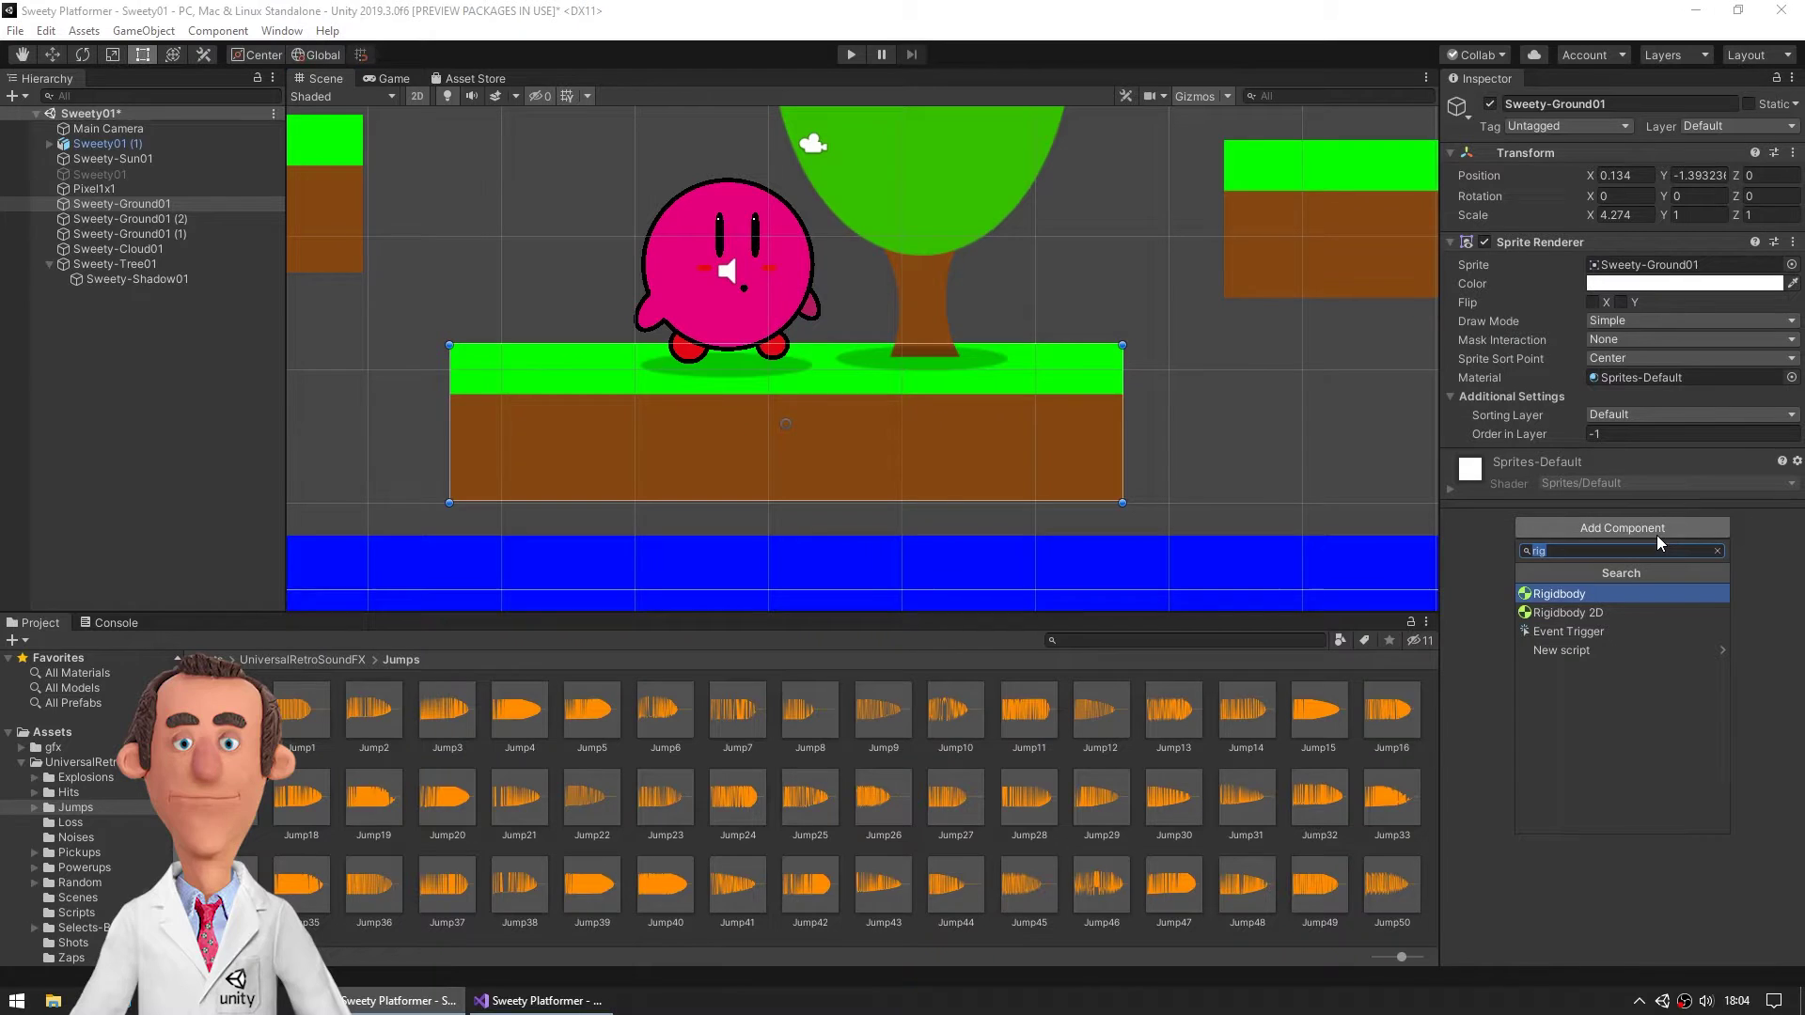
pyautogui.write('coll')
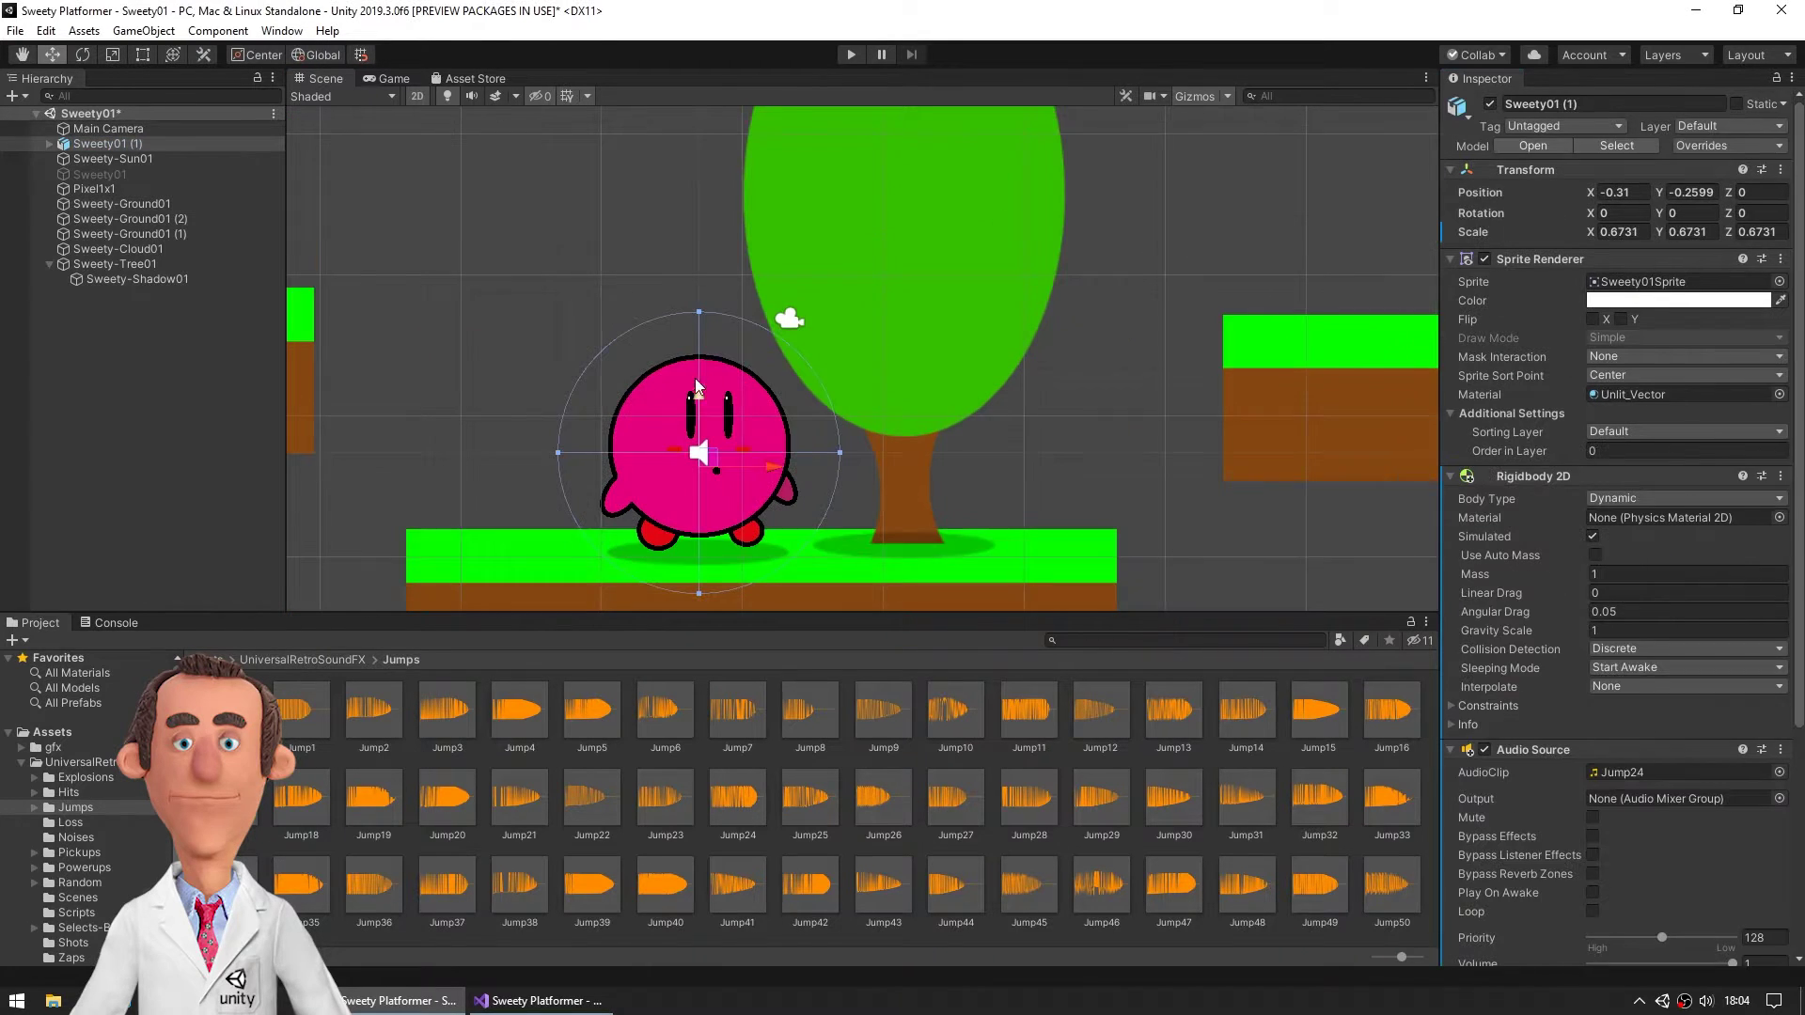
# Step: Raise Sweety01 (1) above the ground platform to about Y 0.423 and add a Circle Collider 2D component to it
pyautogui.moveTo(705, 400); pyautogui.dragTo(700, 303)
pyautogui.scroll(-3, 1551, 752)
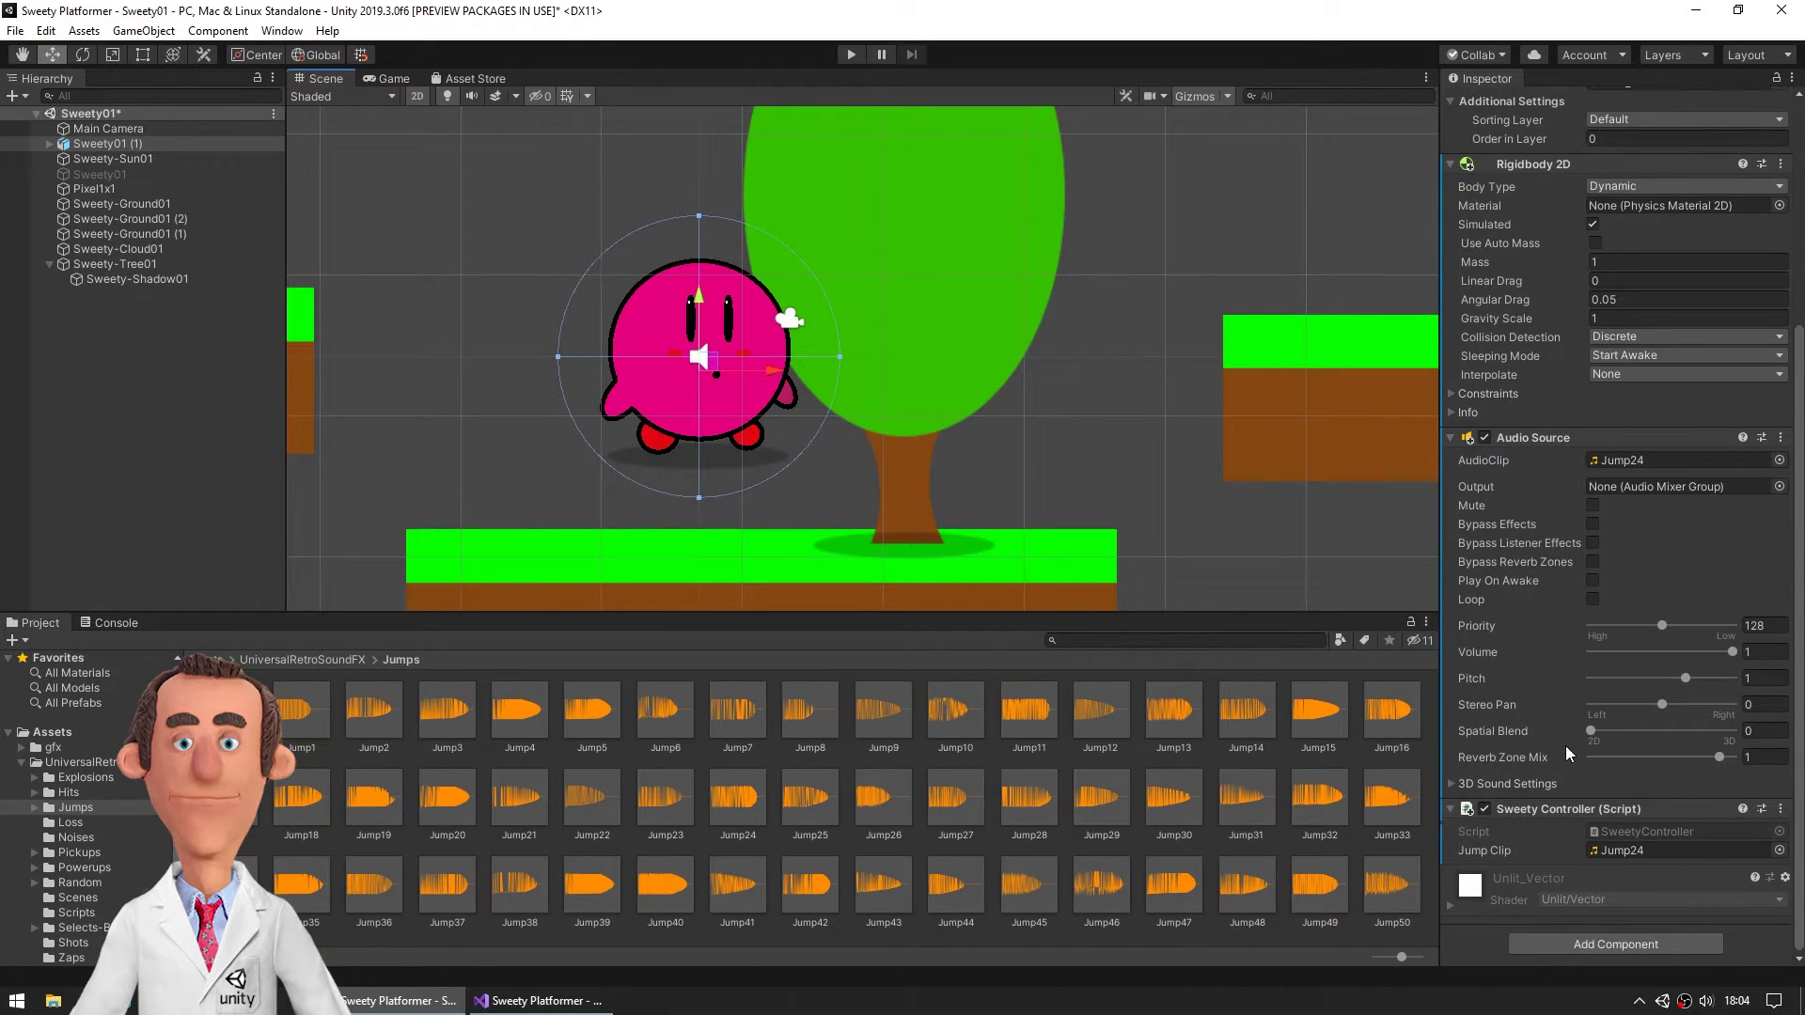
pyautogui.click(1617, 940)
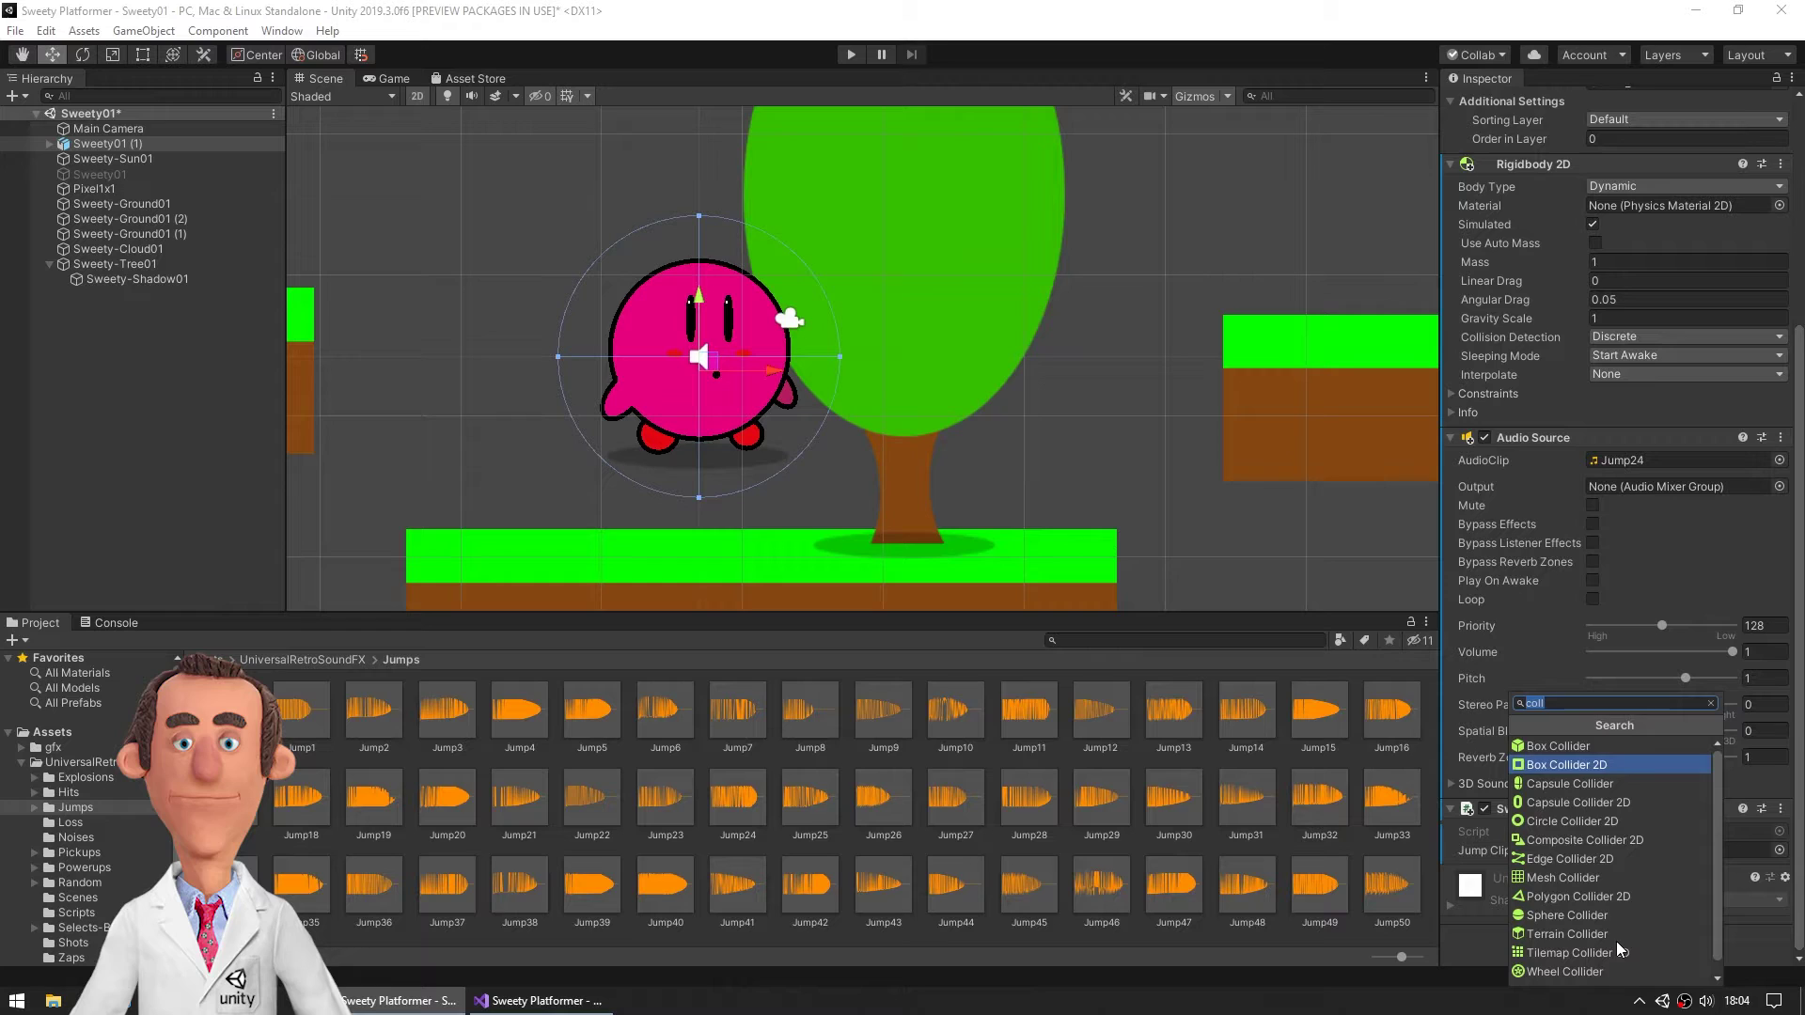
pyautogui.click(1600, 826)
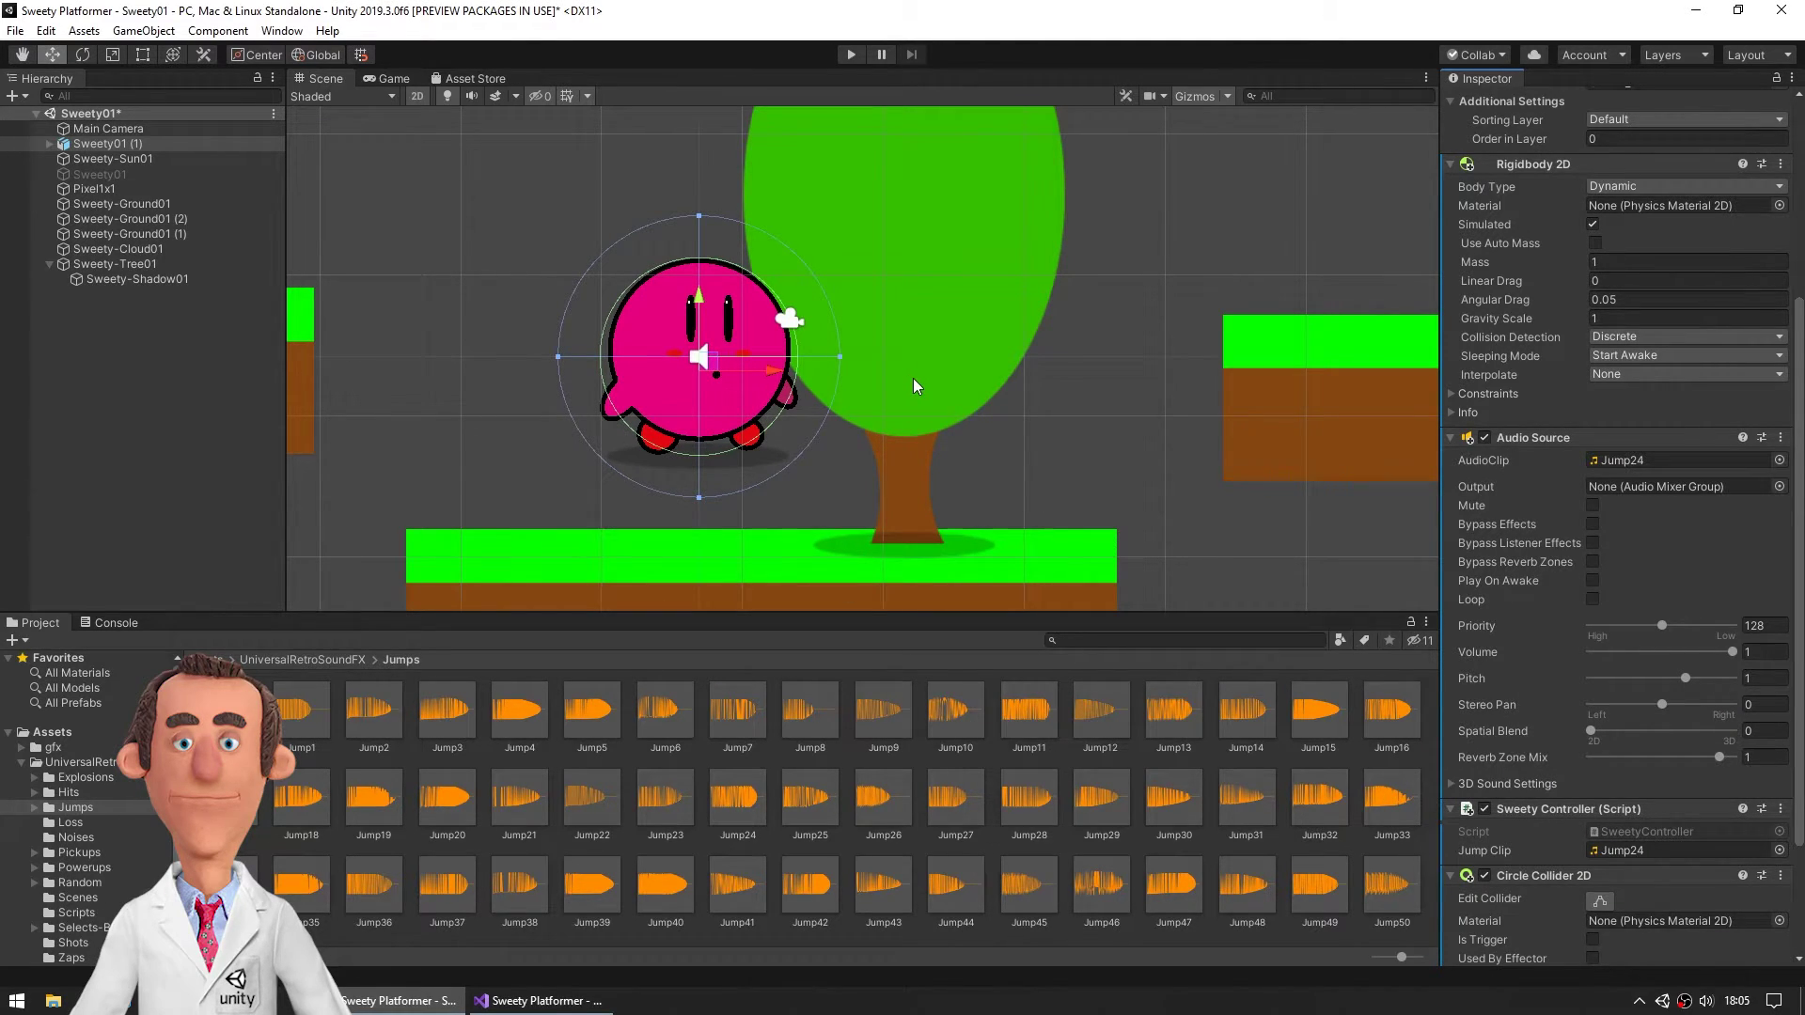
# Step: Play-test the scene with the colliders, end play mode, and change the AddForce multiplier to 100f in the Visual Studio script
pyautogui.click(853, 56)
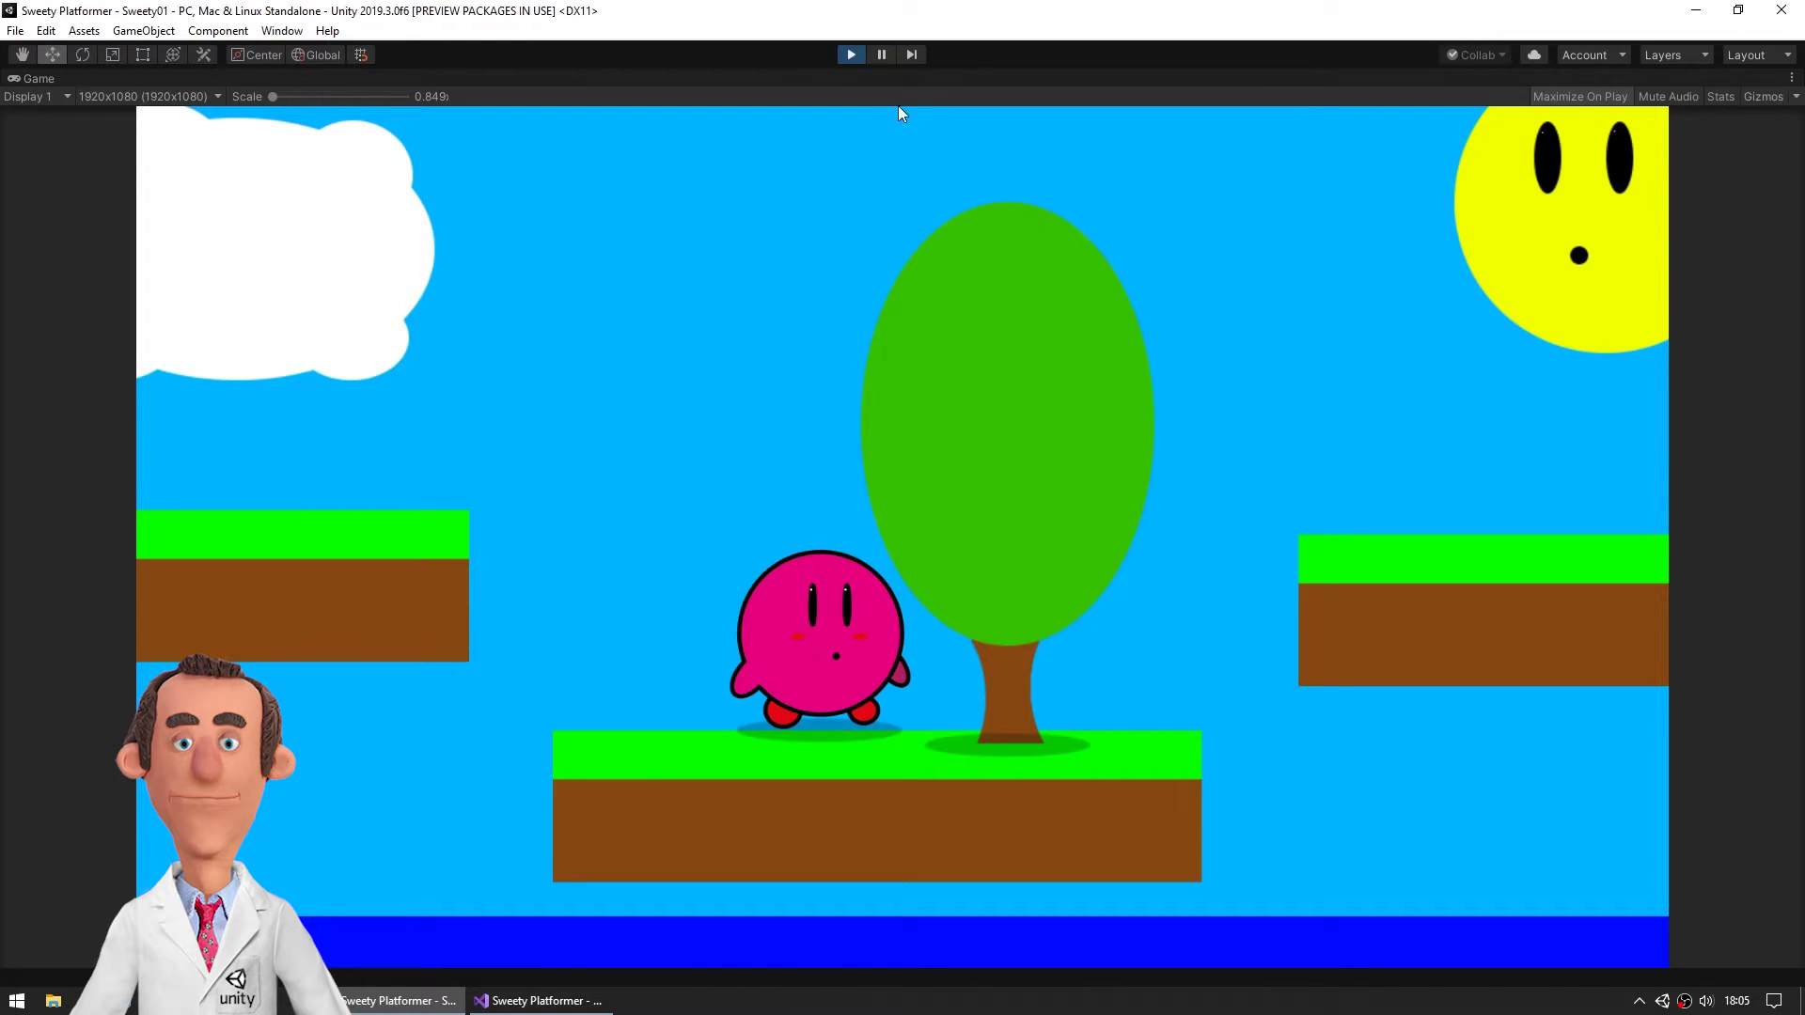
pyautogui.click(851, 55)
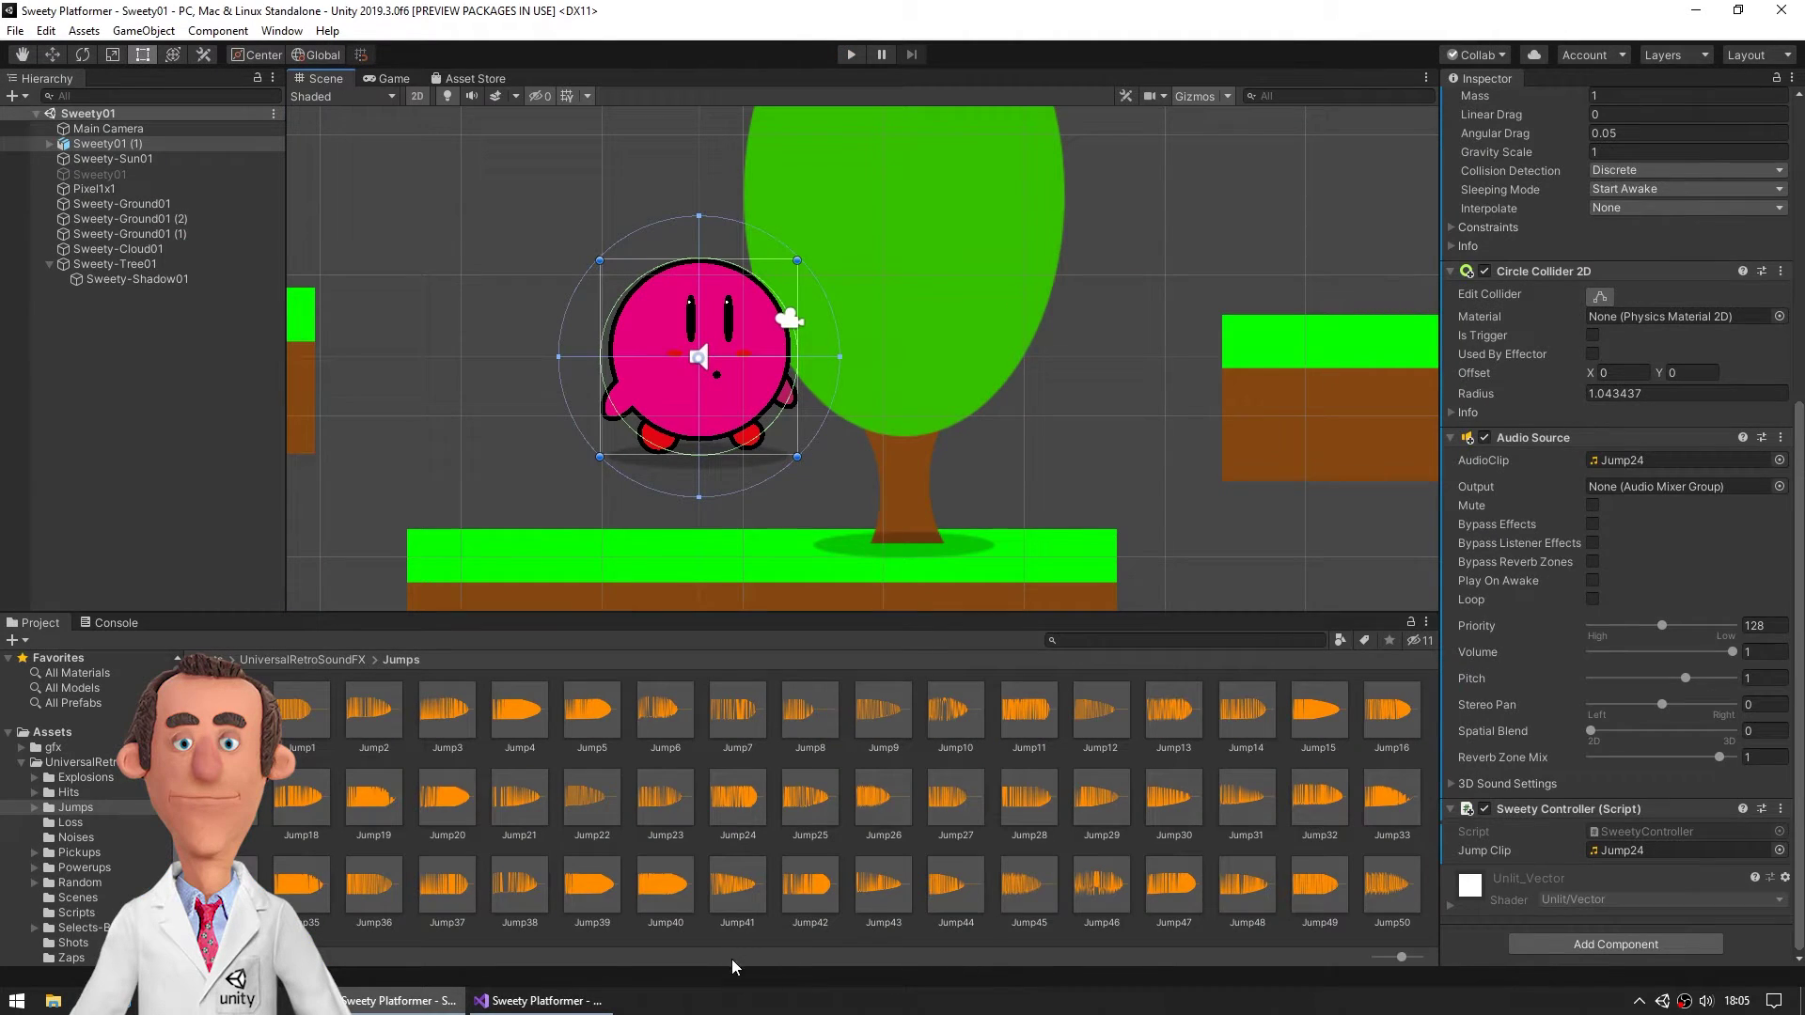
pyautogui.click(537, 1001)
pyautogui.scroll(1, 647, 738)
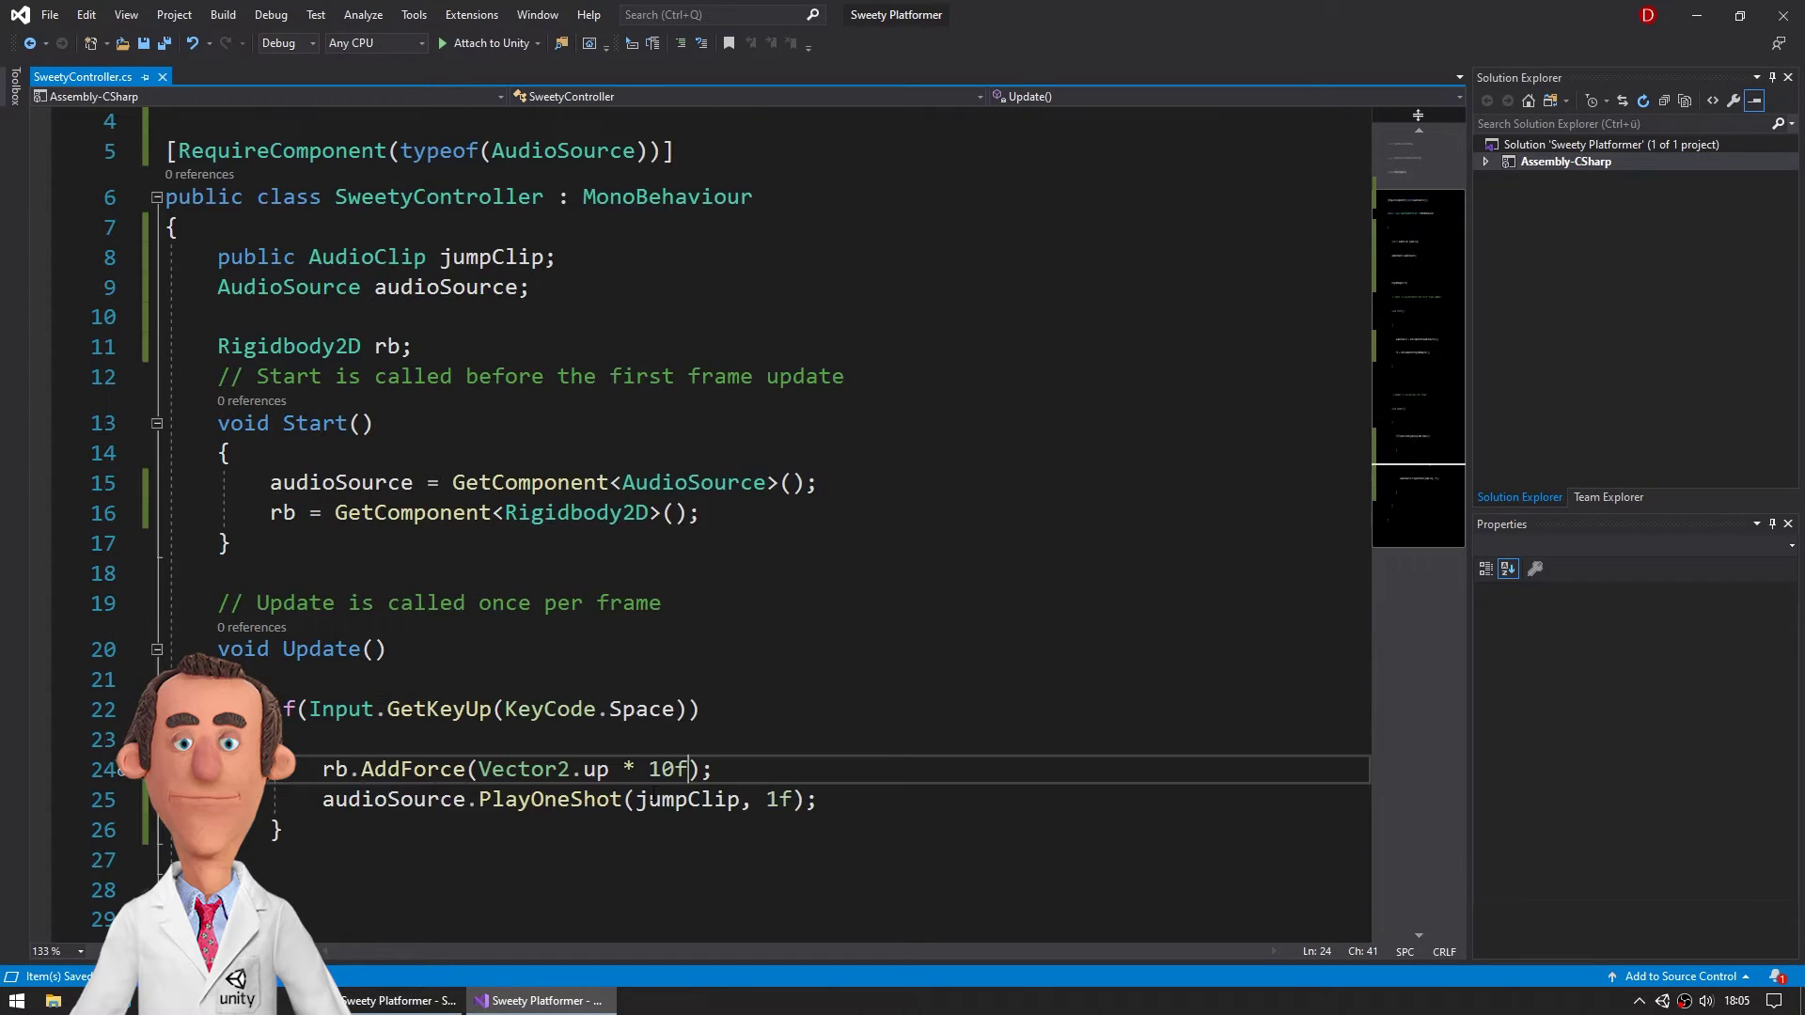
pyautogui.write('0')
# Step: Return to Unity and play-test the jump with the 100f force, ending play mode when done
pyautogui.click(400, 1001)
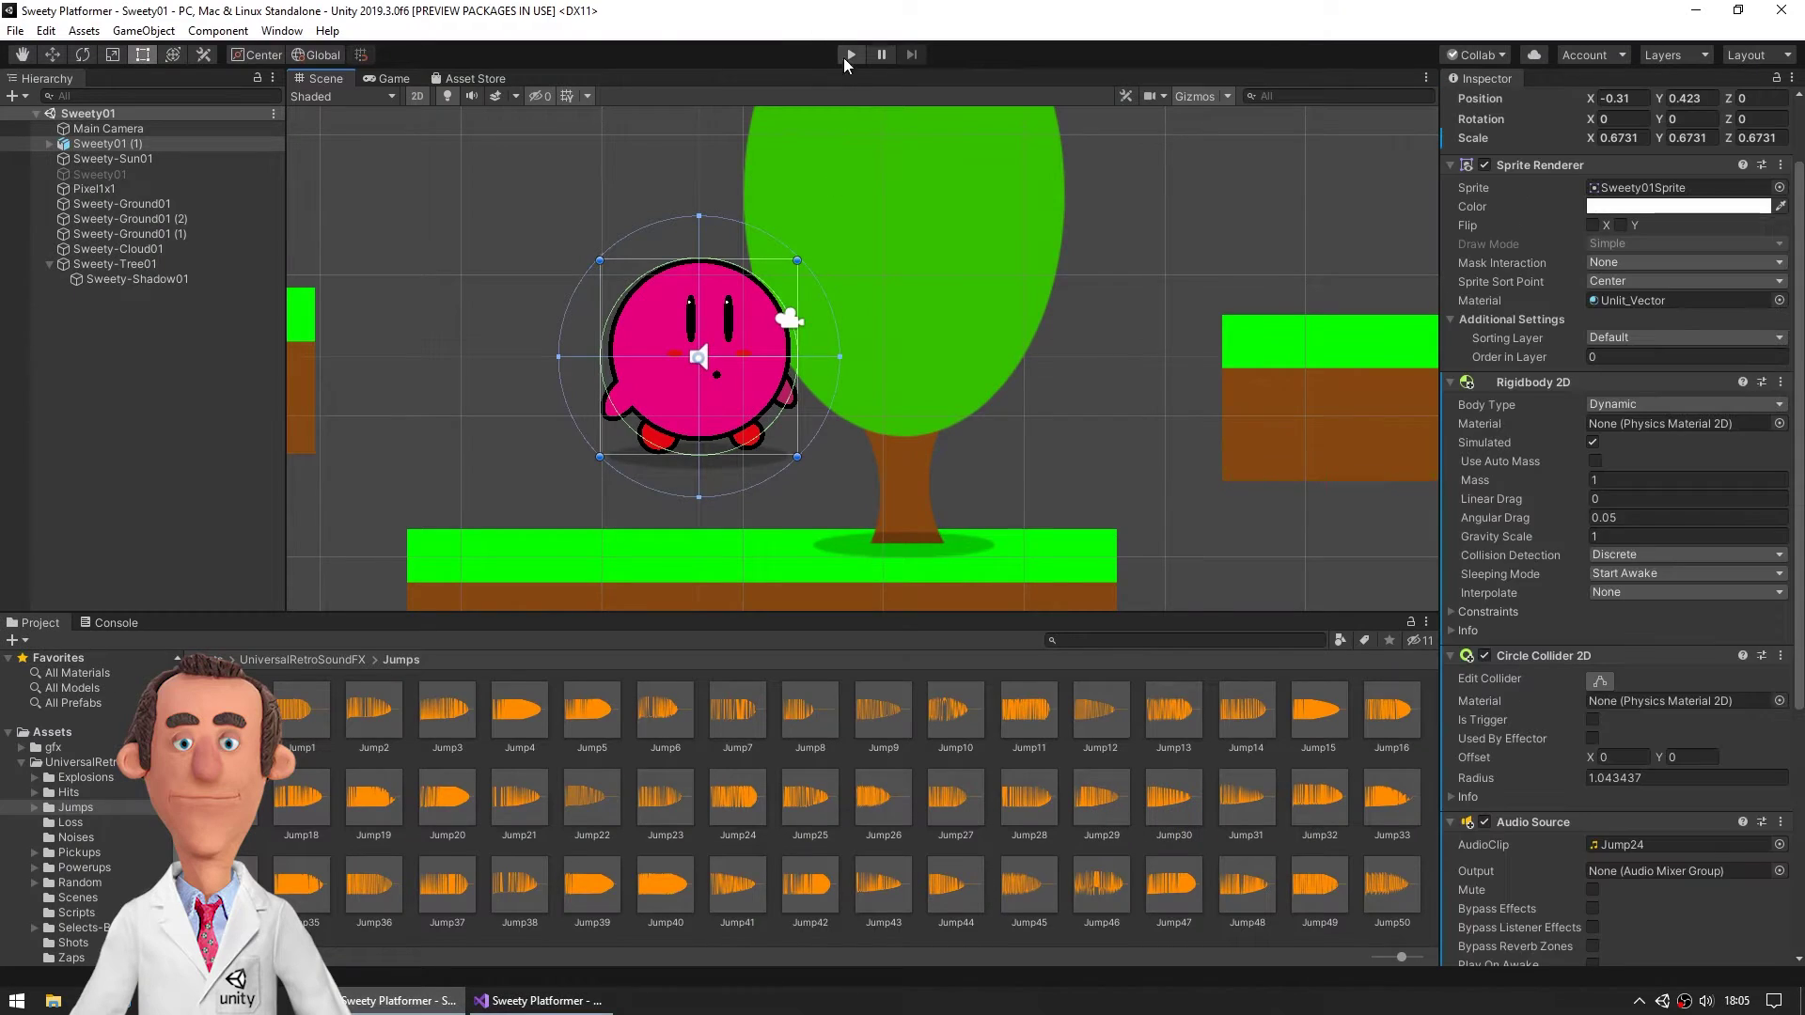
pyautogui.click(851, 53)
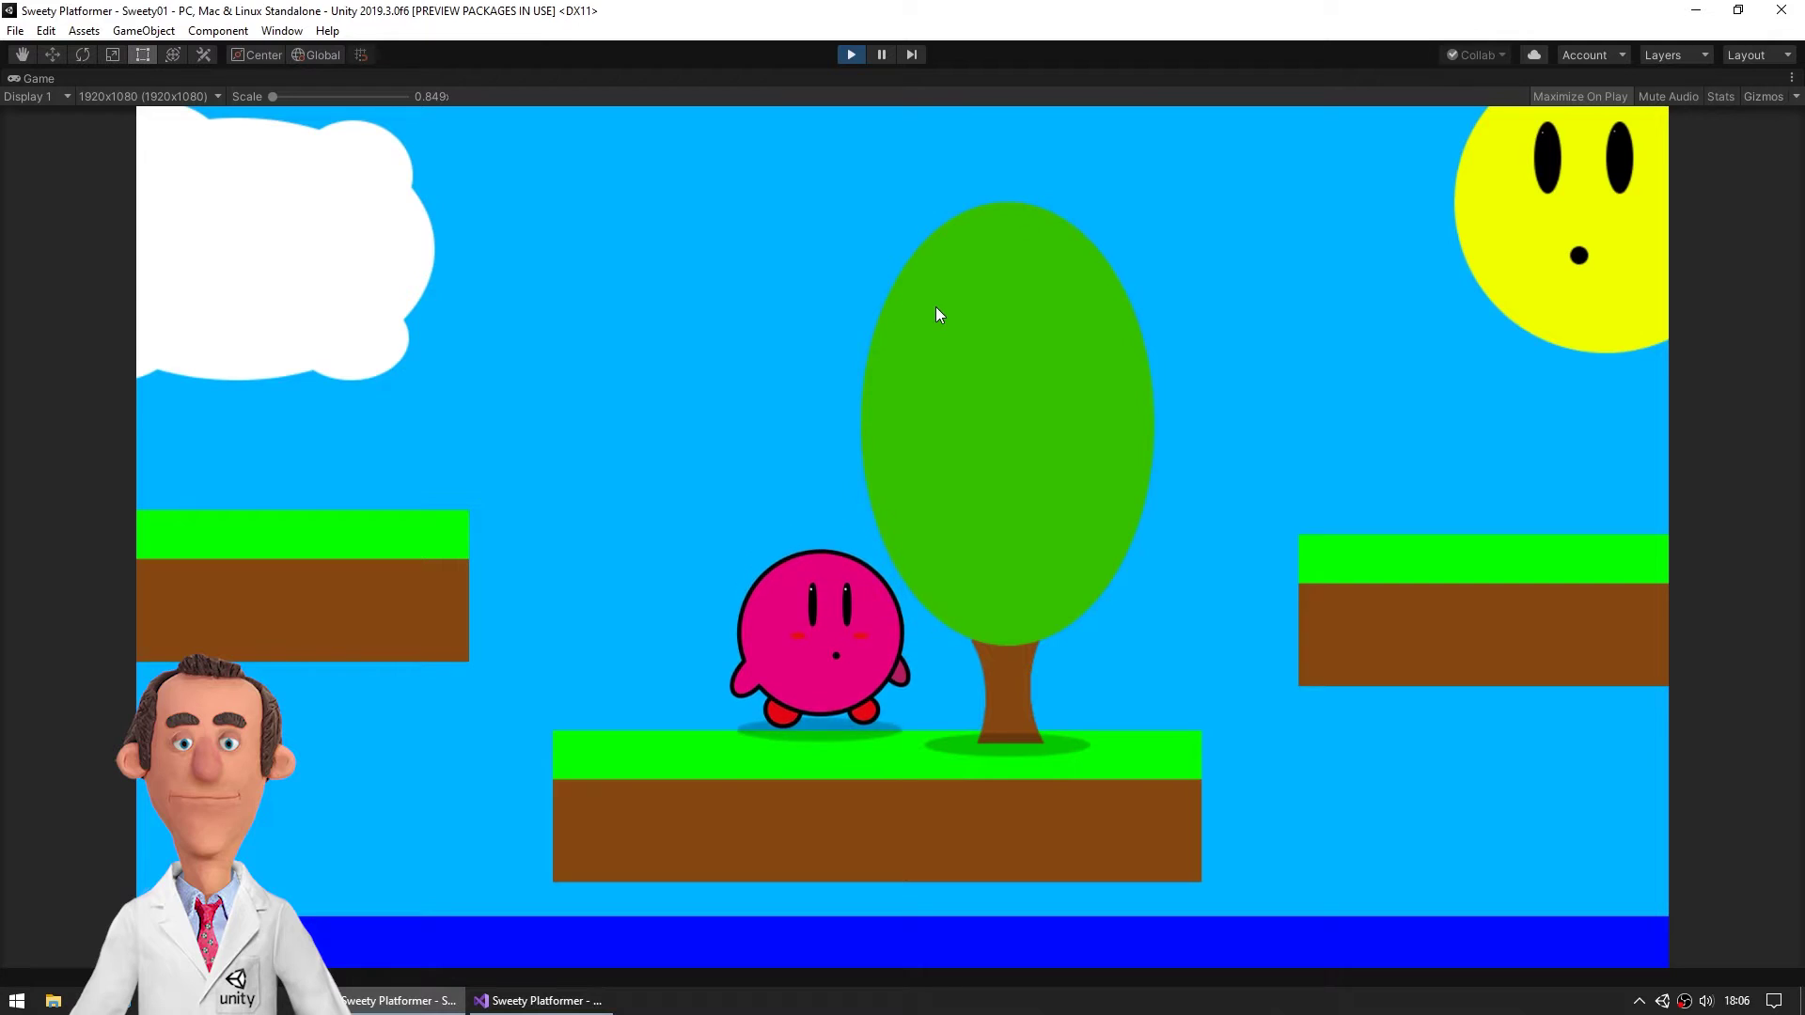
pyautogui.click(848, 52)
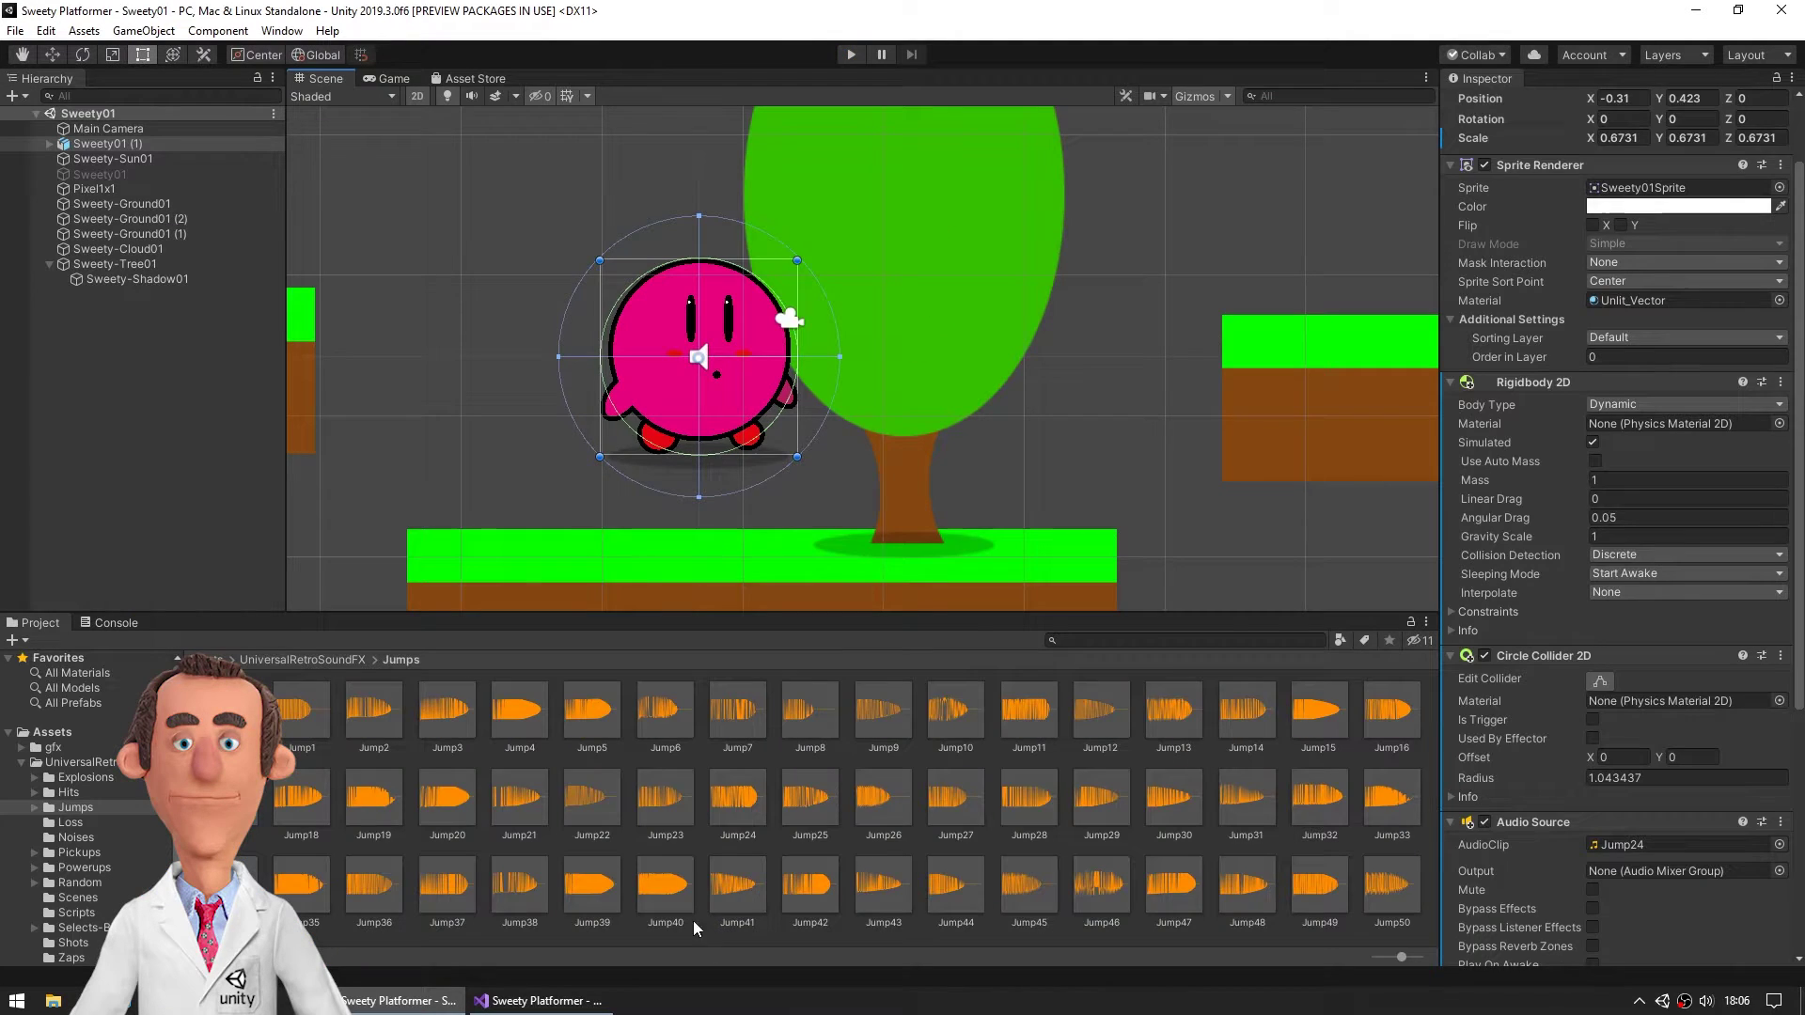
# Step: Switch to Visual Studio, set the AddForce multiplier to 1000f, and save the script
pyautogui.click(588, 999)
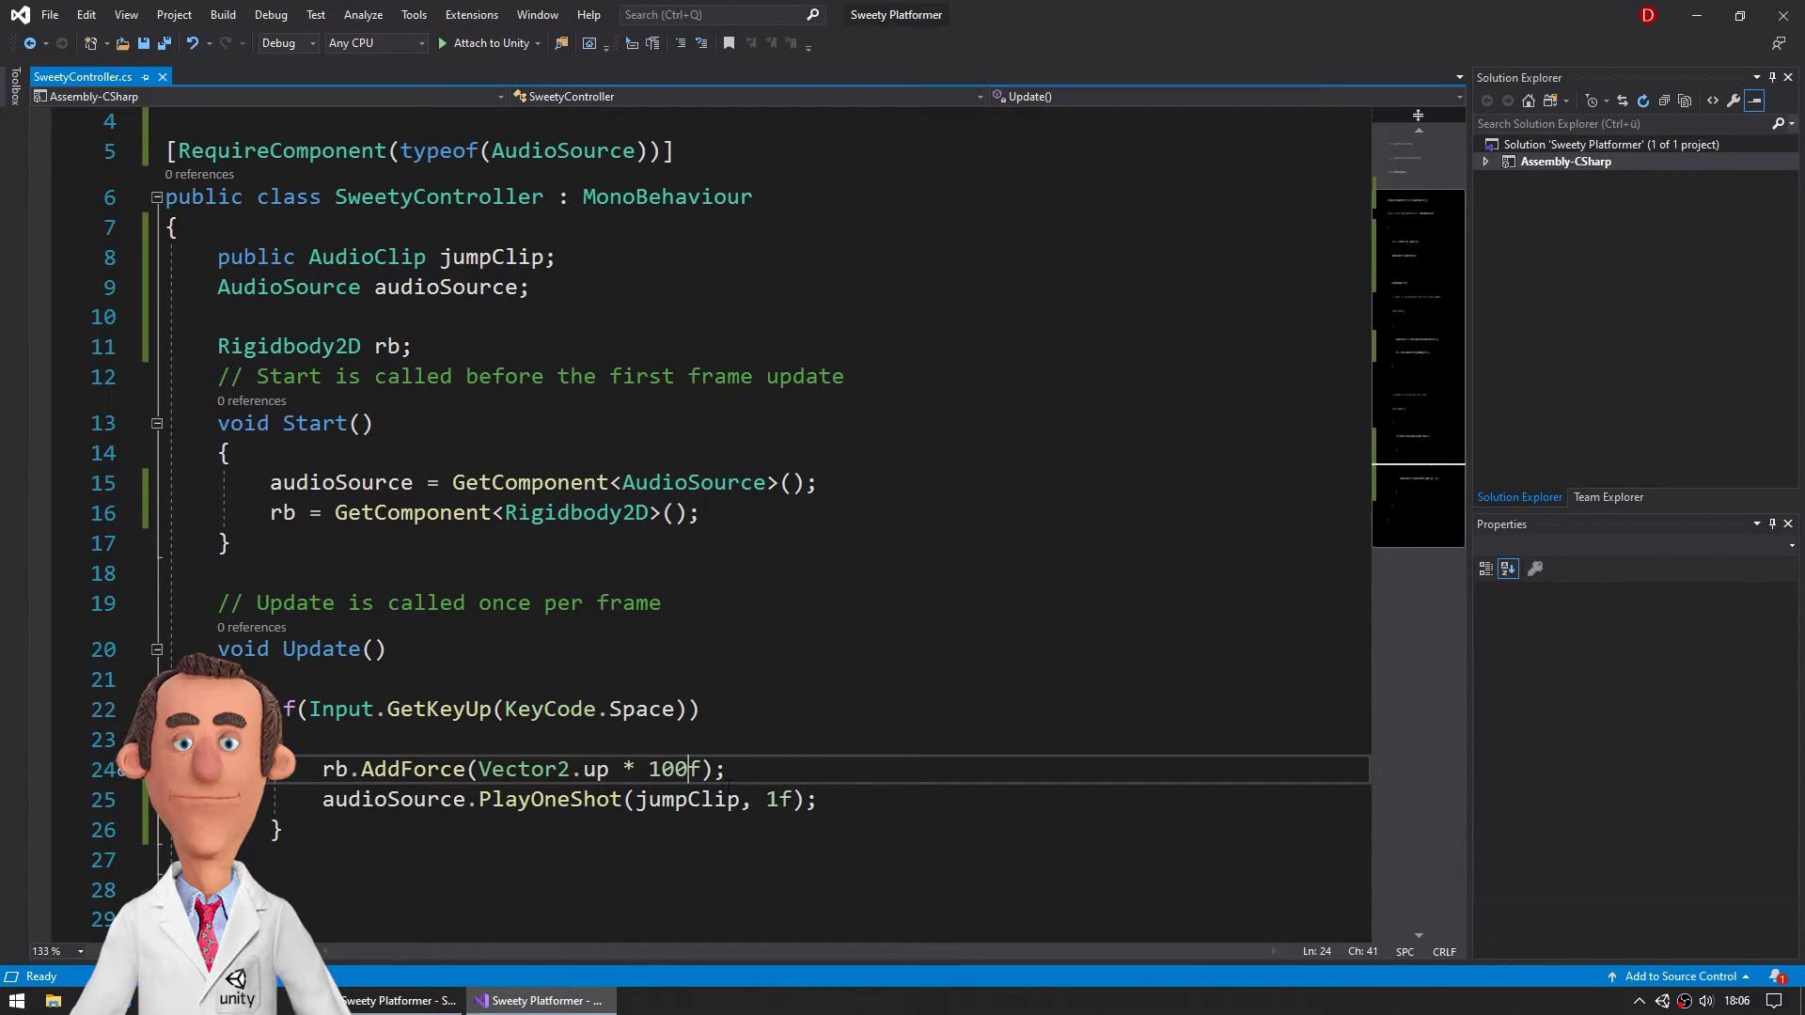
pyautogui.write('0')
pyautogui.hotkey('ctrl', 's')
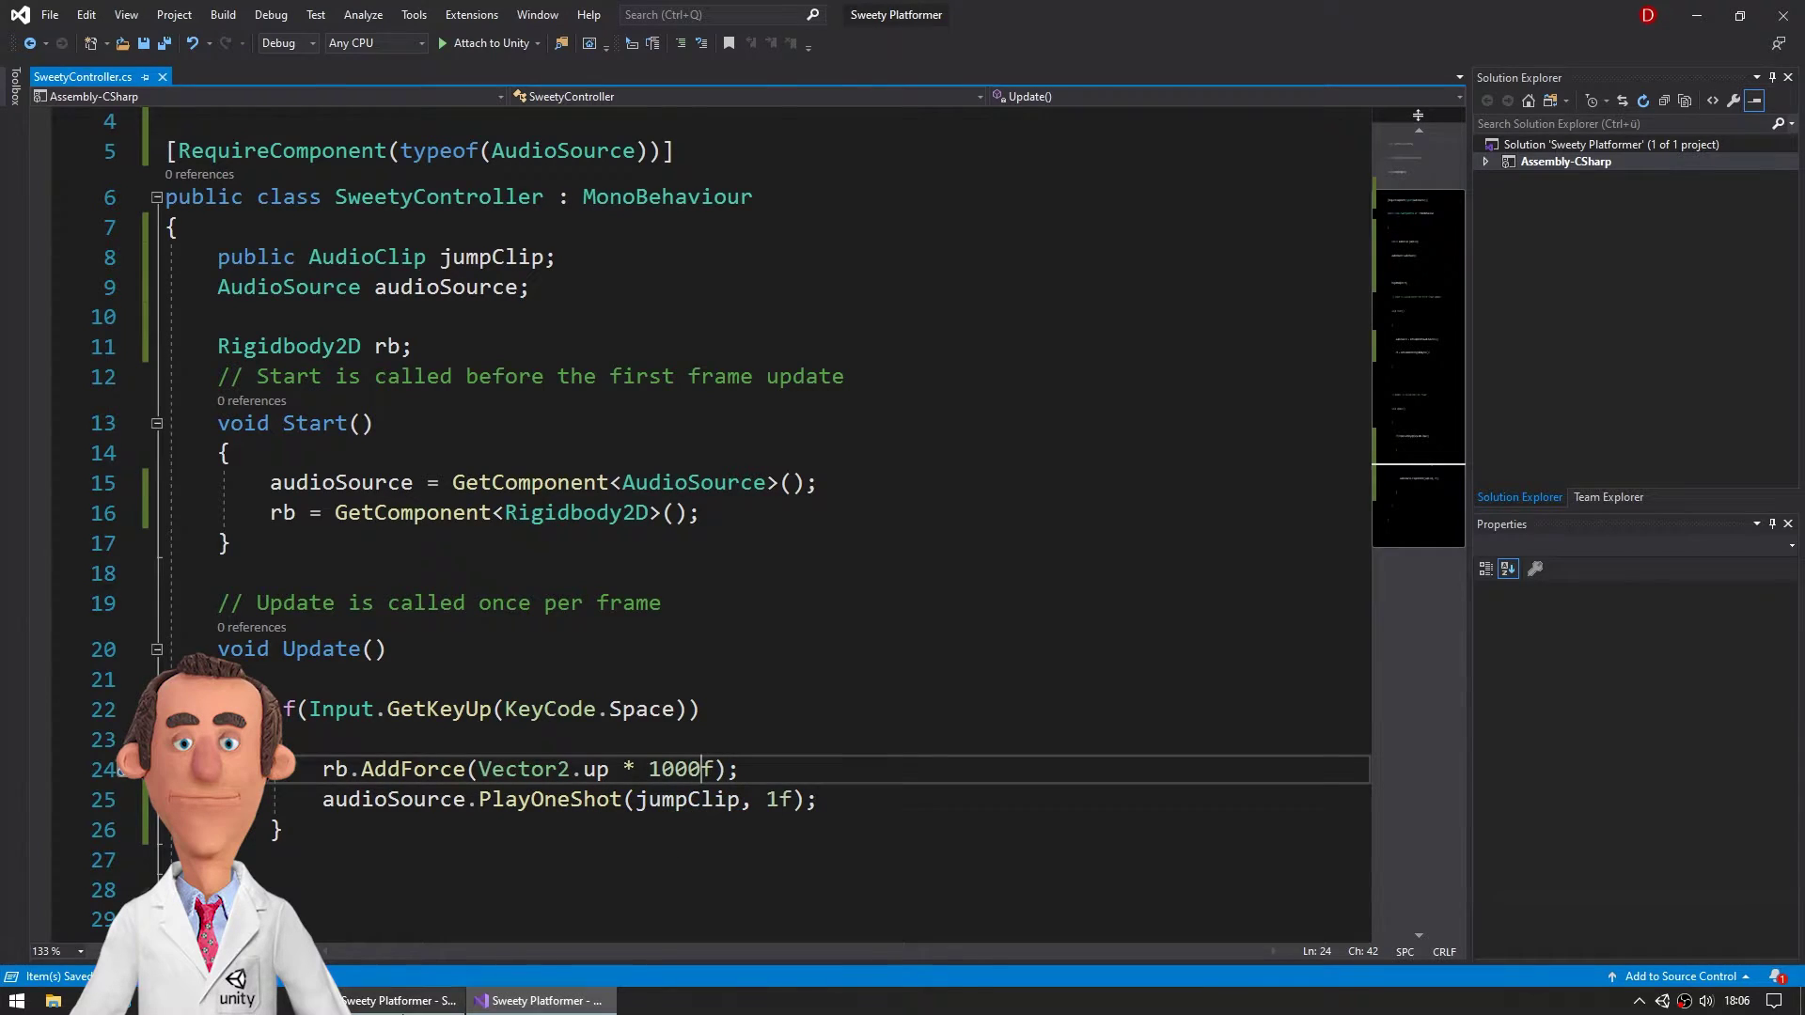
# Step: Switch to Unity and play-test the jump with the 1000f force, ending play mode when done
pyautogui.hotkey('alt', 'Tab')
pyautogui.click(850, 54)
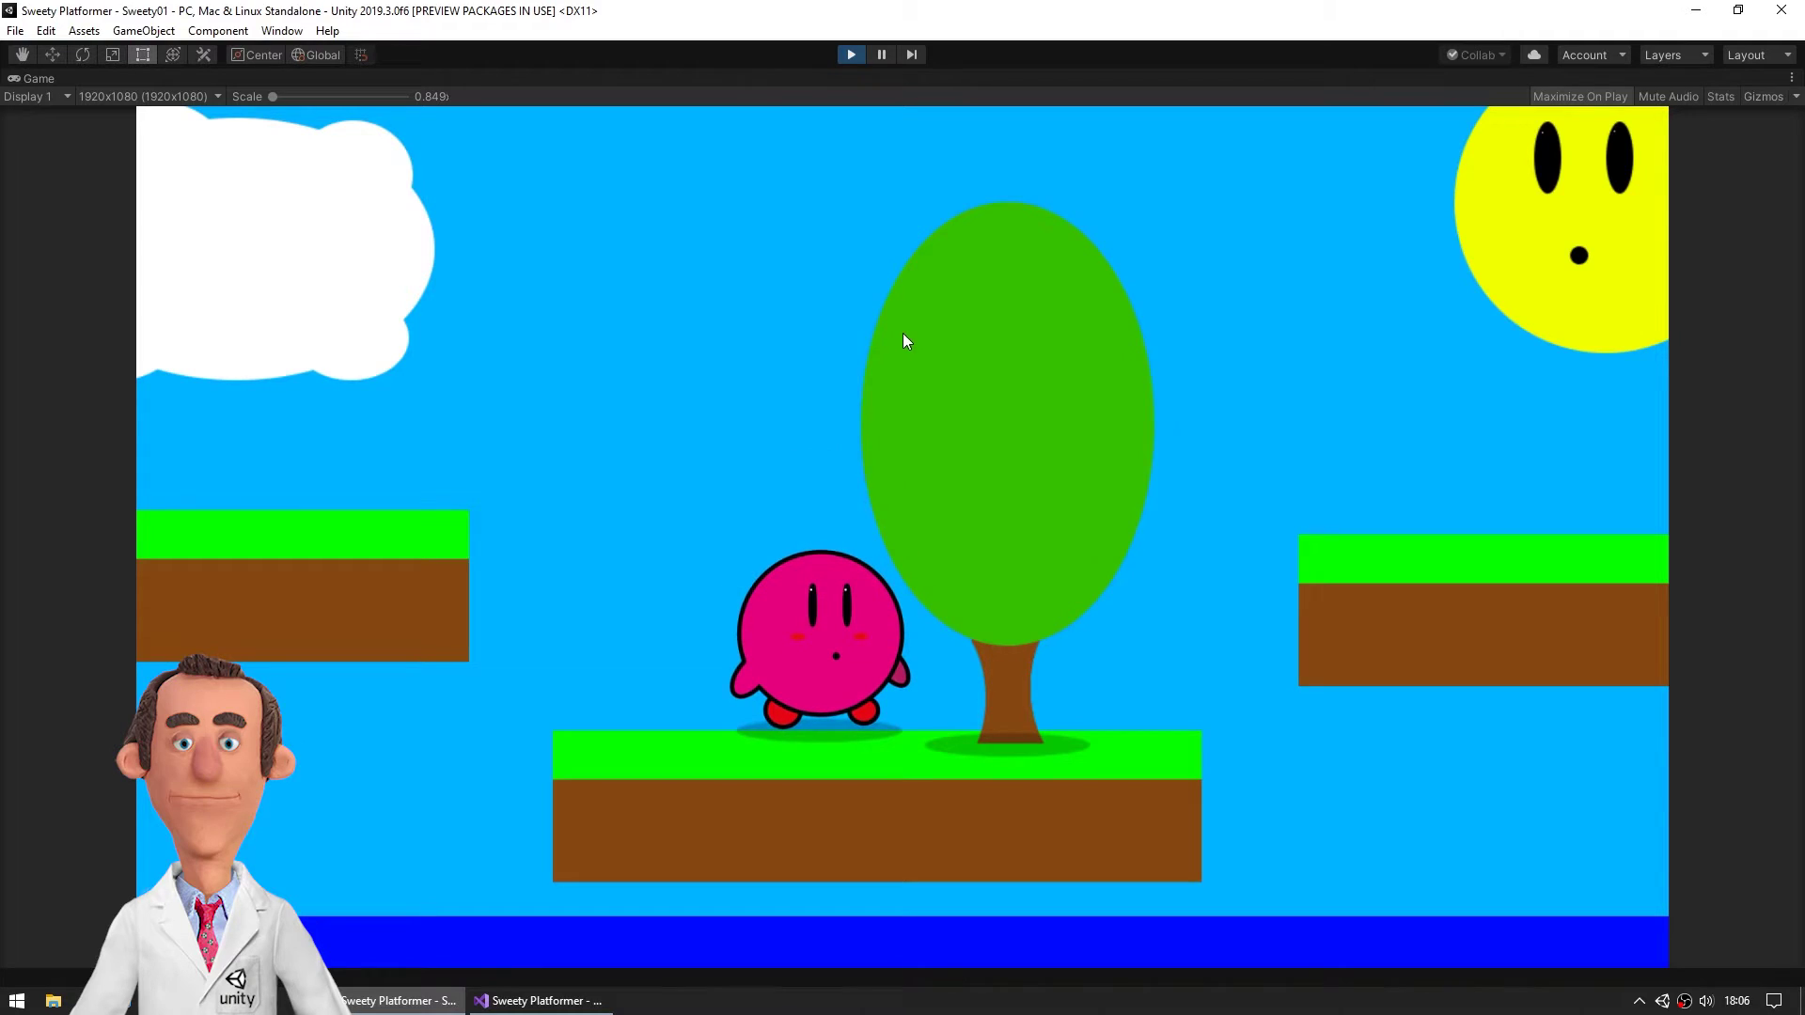
pyautogui.click(850, 54)
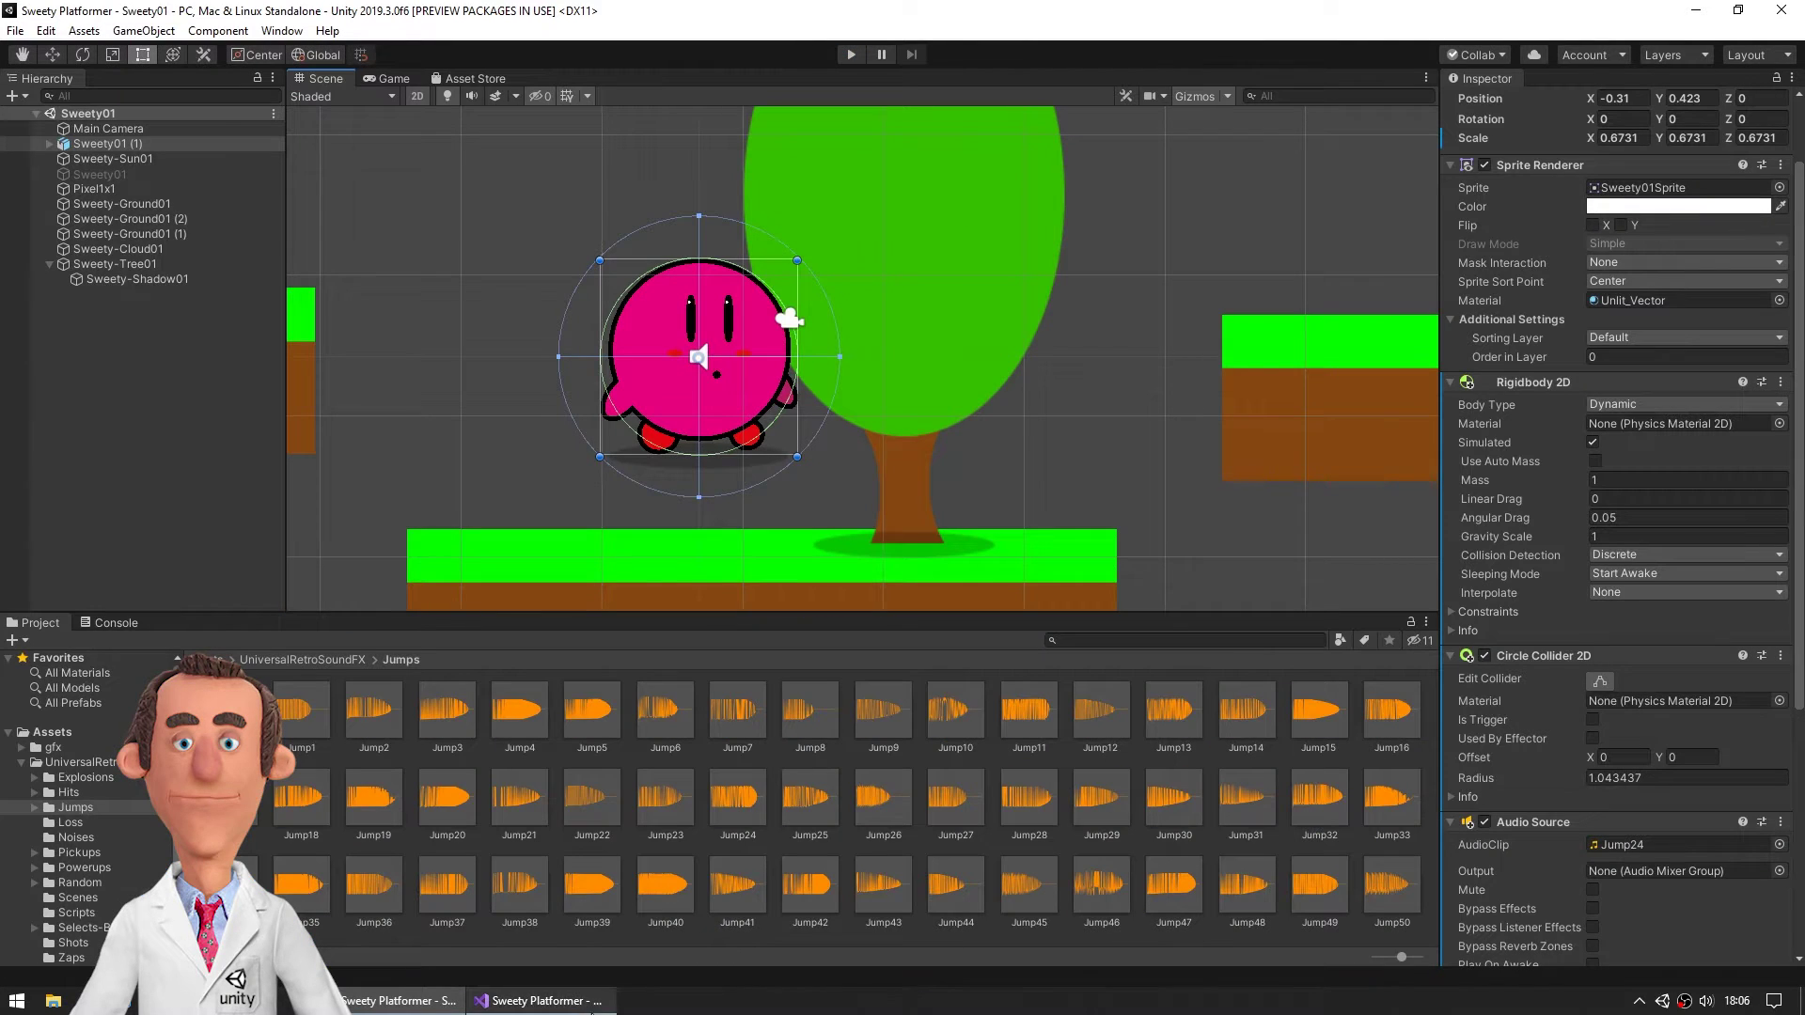
# Step: Switch to Visual Studio, set the jump's AddForce multiplier to 222f, and save the script
pyautogui.click(541, 1000)
pyautogui.moveTo(707, 769)
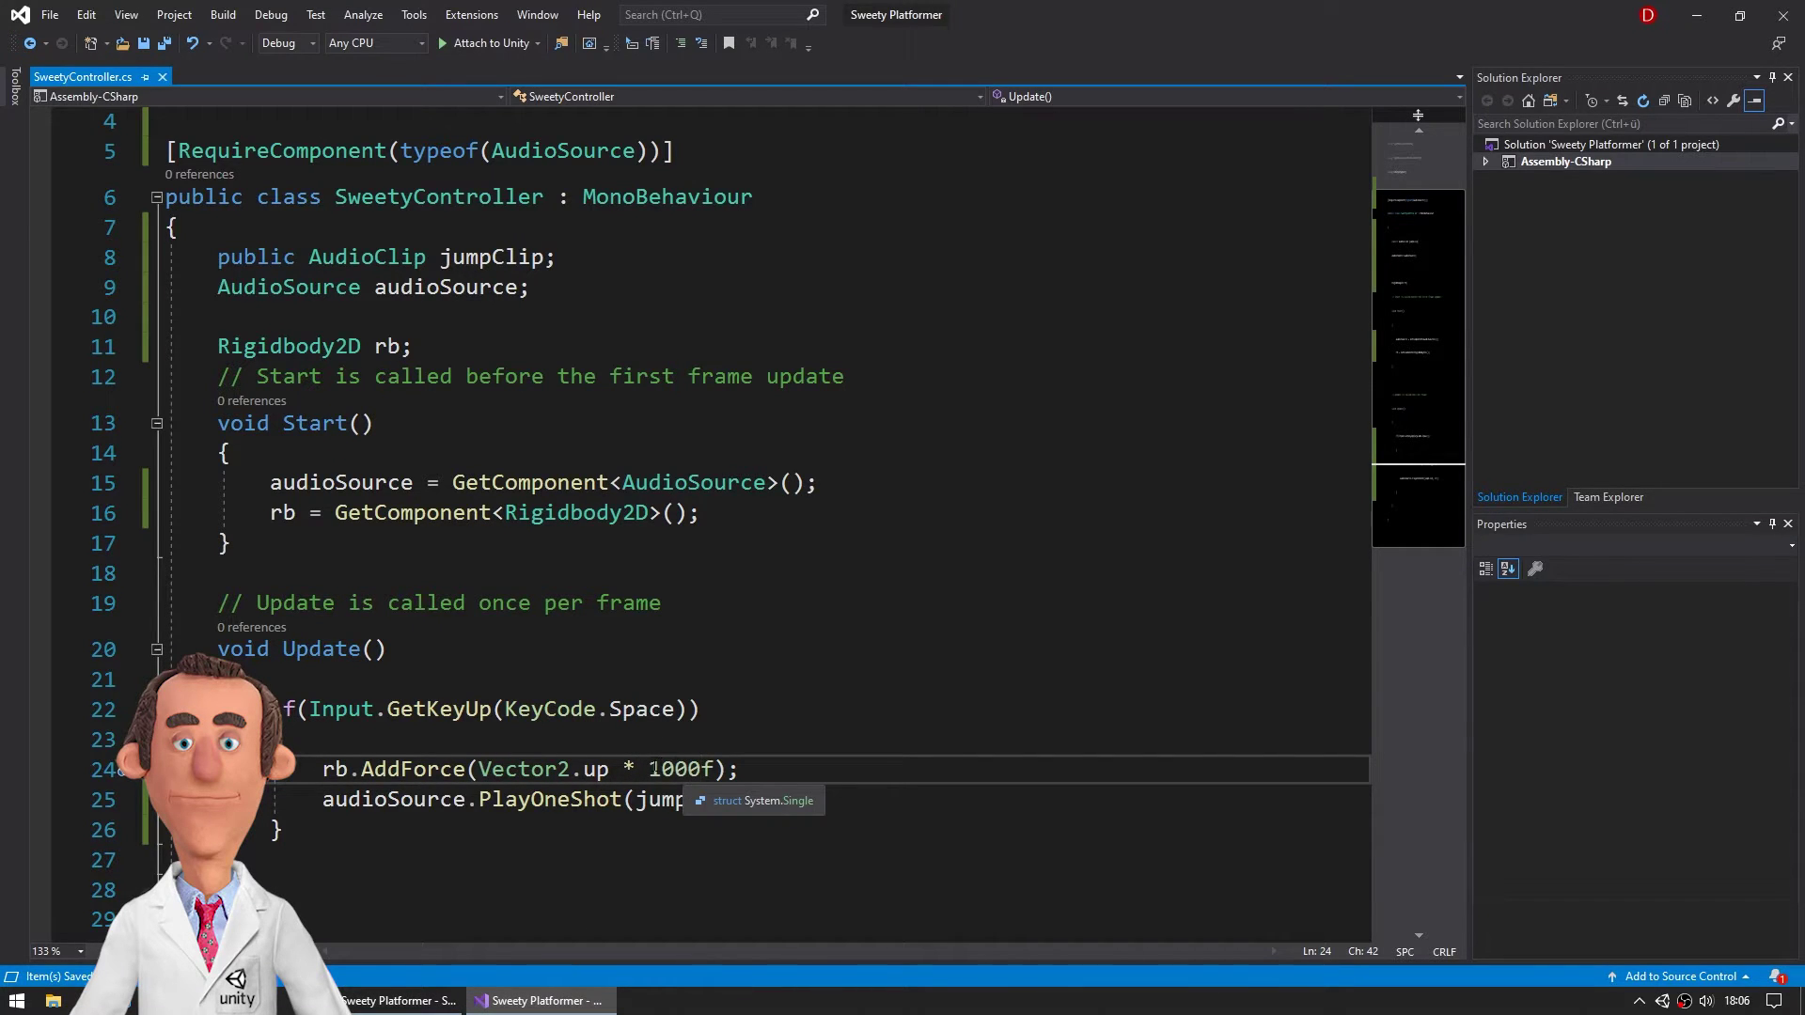
pyautogui.moveTo(651, 769); pyautogui.dragTo(703, 769)
pyautogui.write('22')
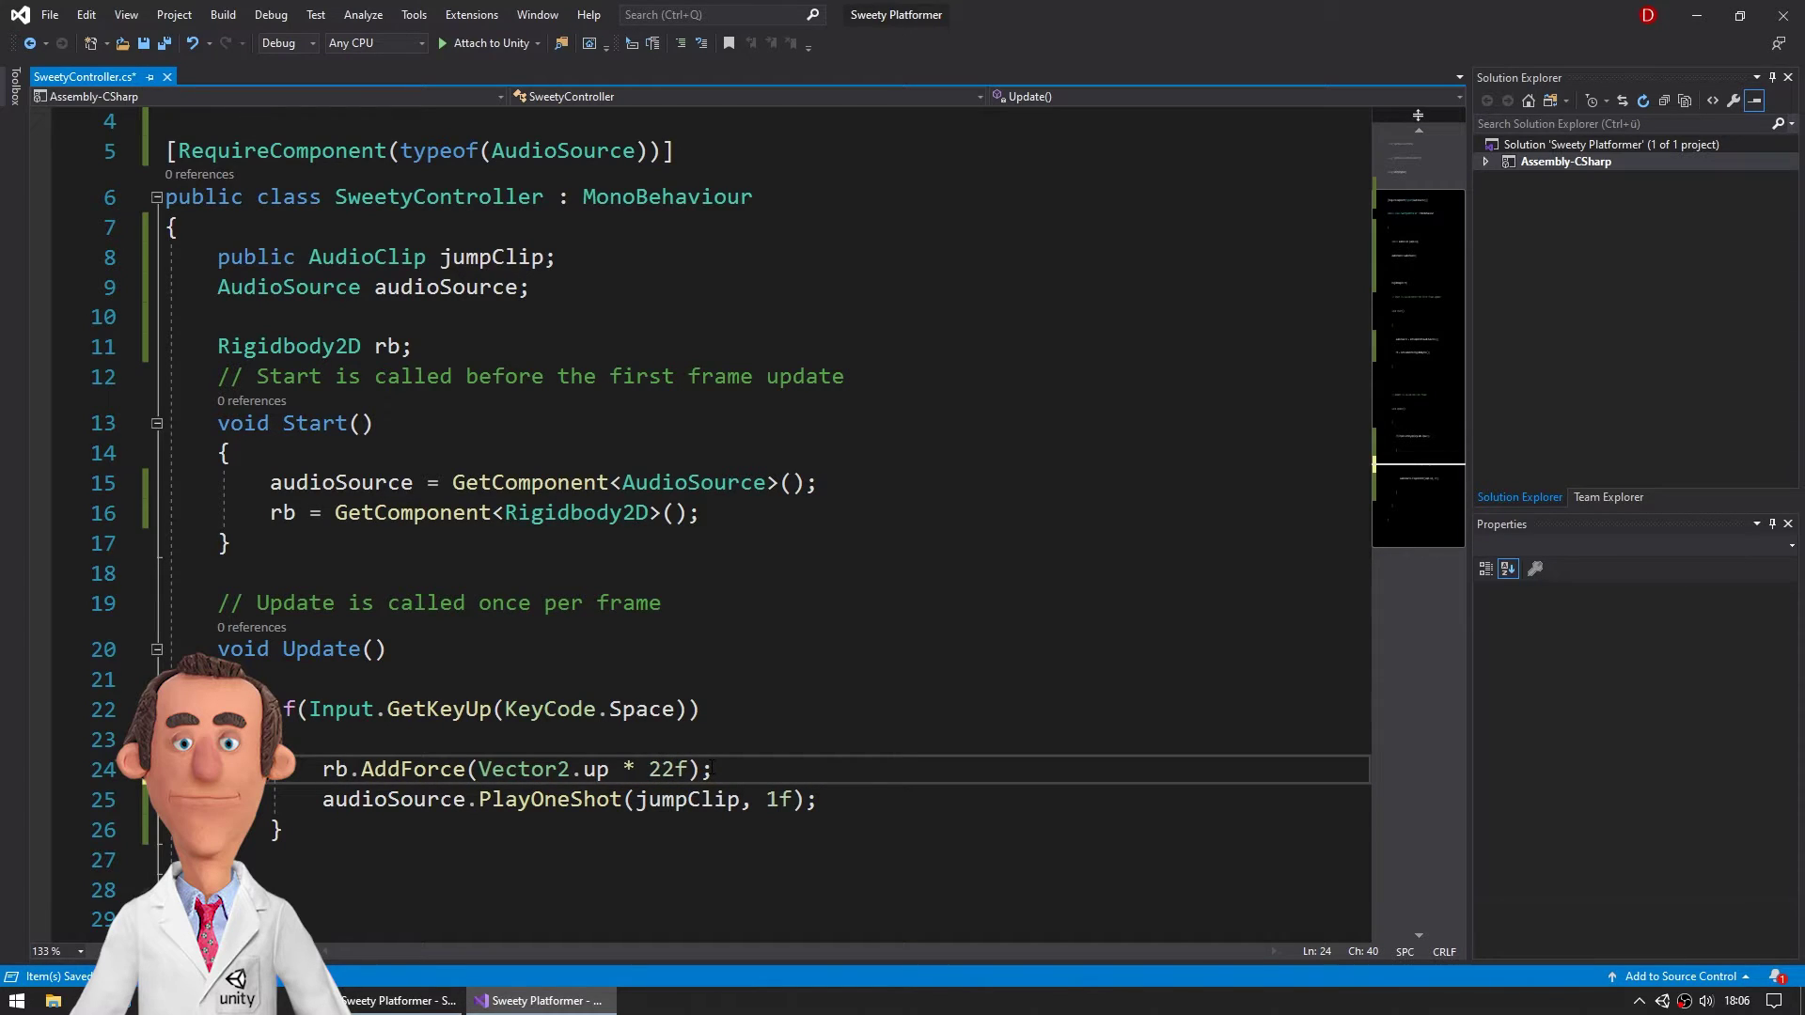
pyautogui.write('2')
pyautogui.hotkey('ctrl', 's')
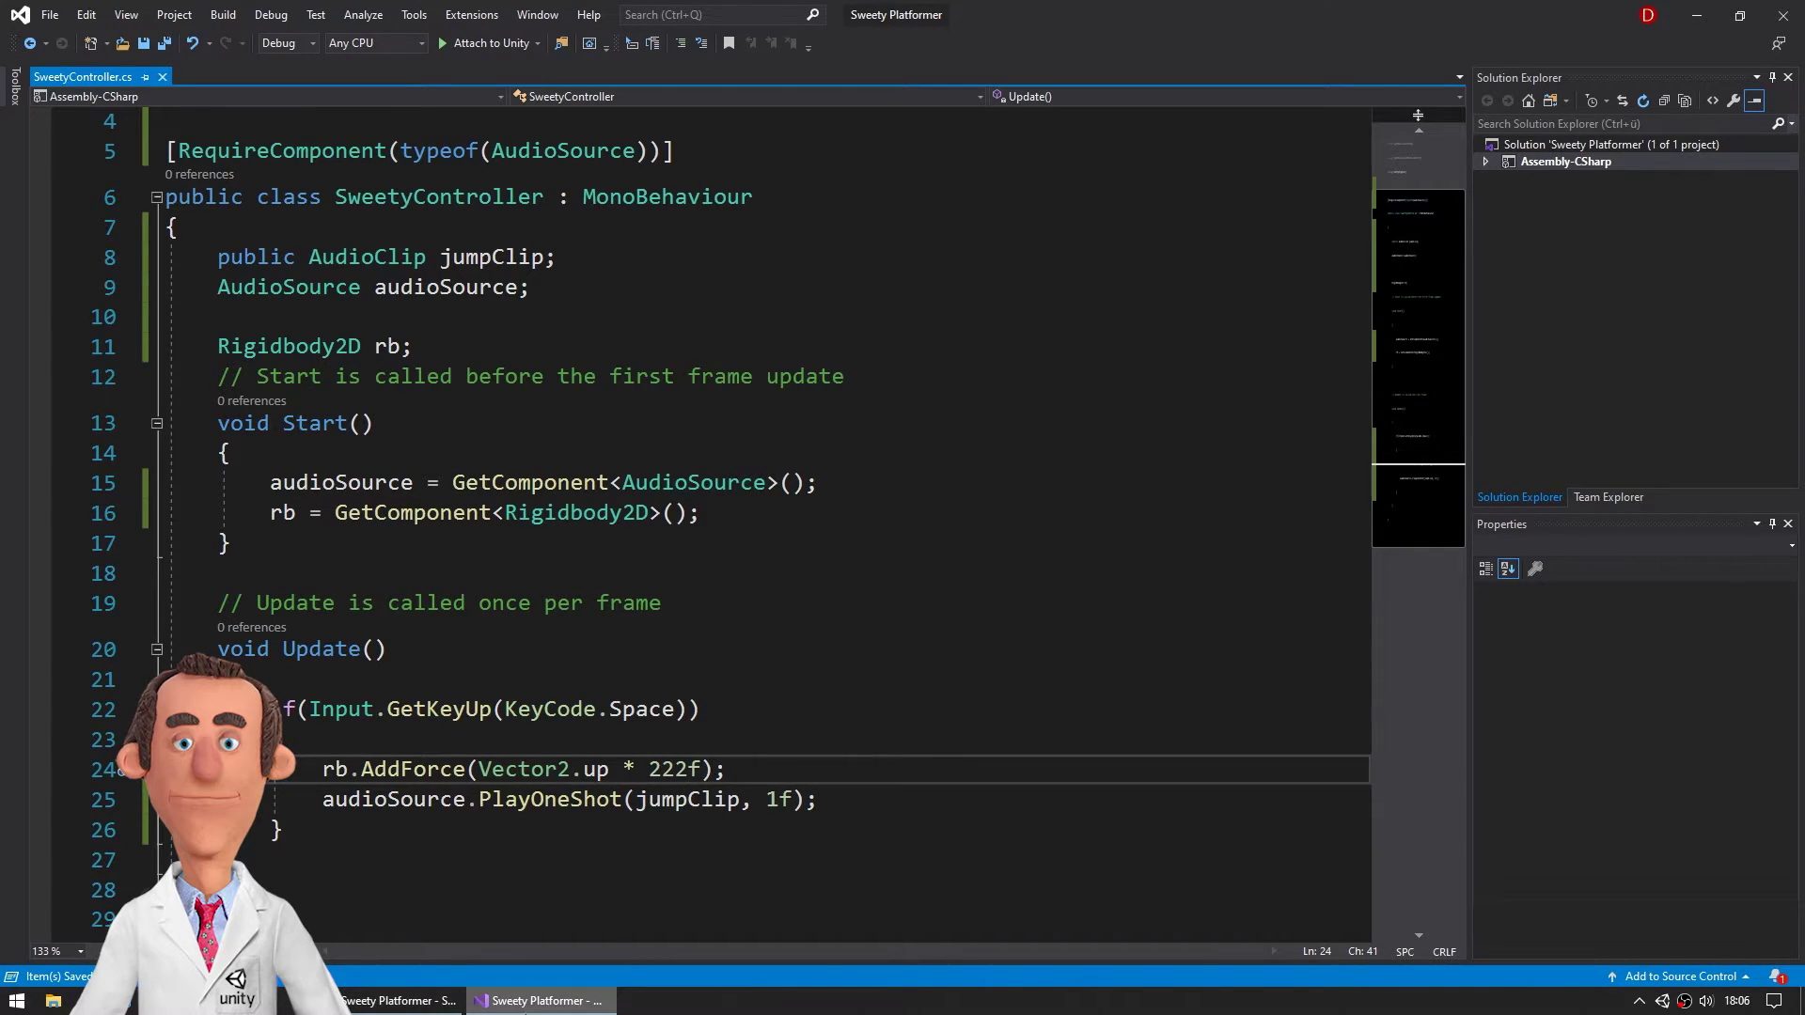
# Step: Return to Unity and play-test the jump with the 222f force, ending play mode when done
pyautogui.click(414, 1001)
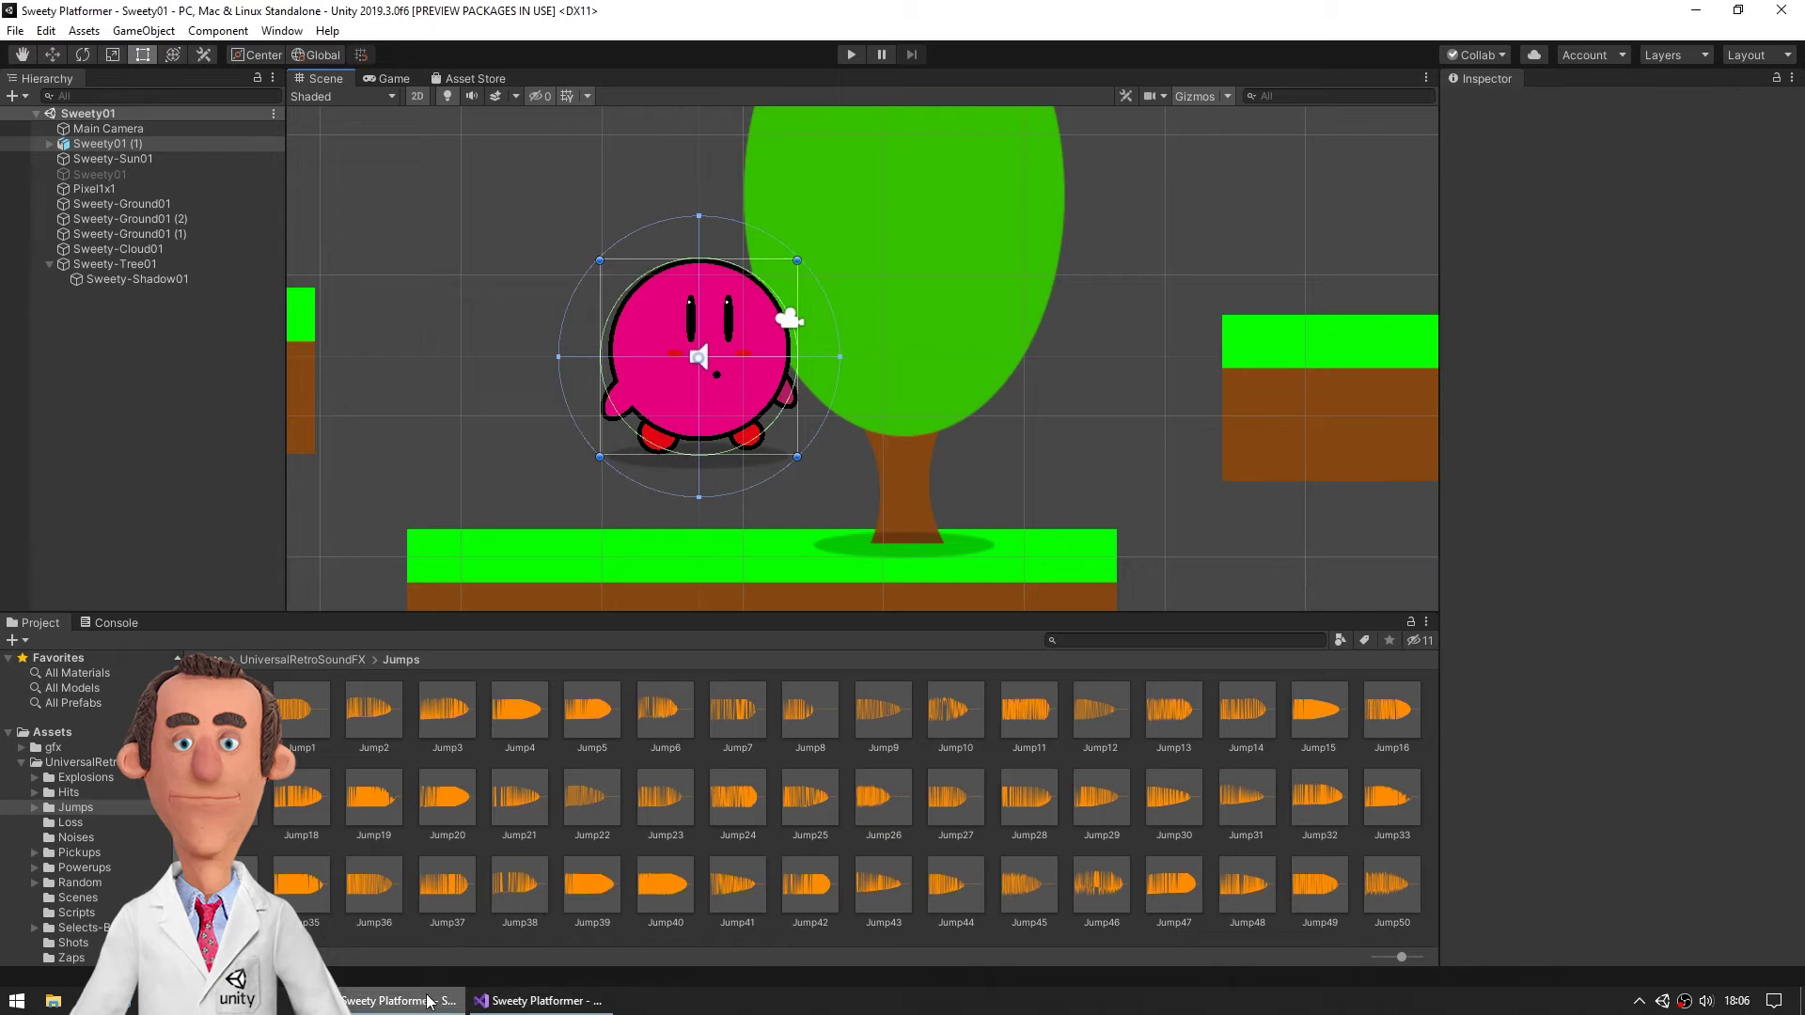
pyautogui.click(846, 56)
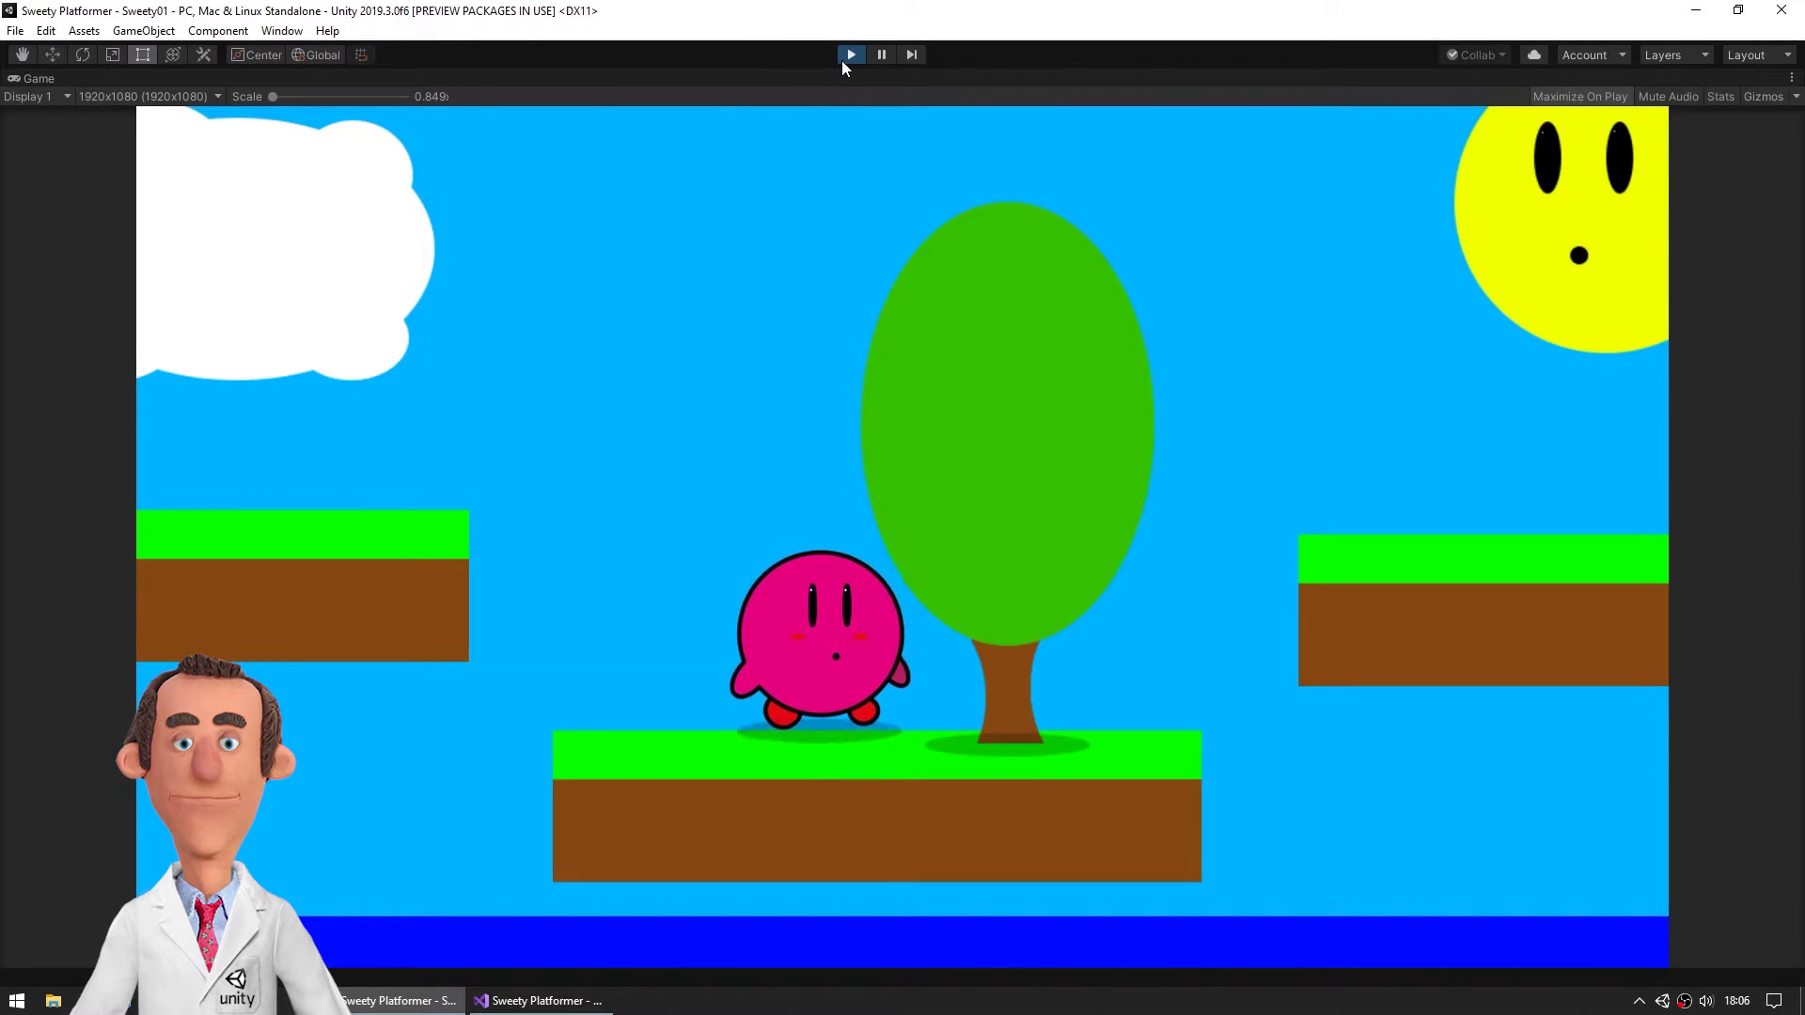
pyautogui.click(849, 54)
# Step: Switch to Visual Studio, set the jump's AddForce multiplier to 333f, and save the script
pyautogui.click(541, 1001)
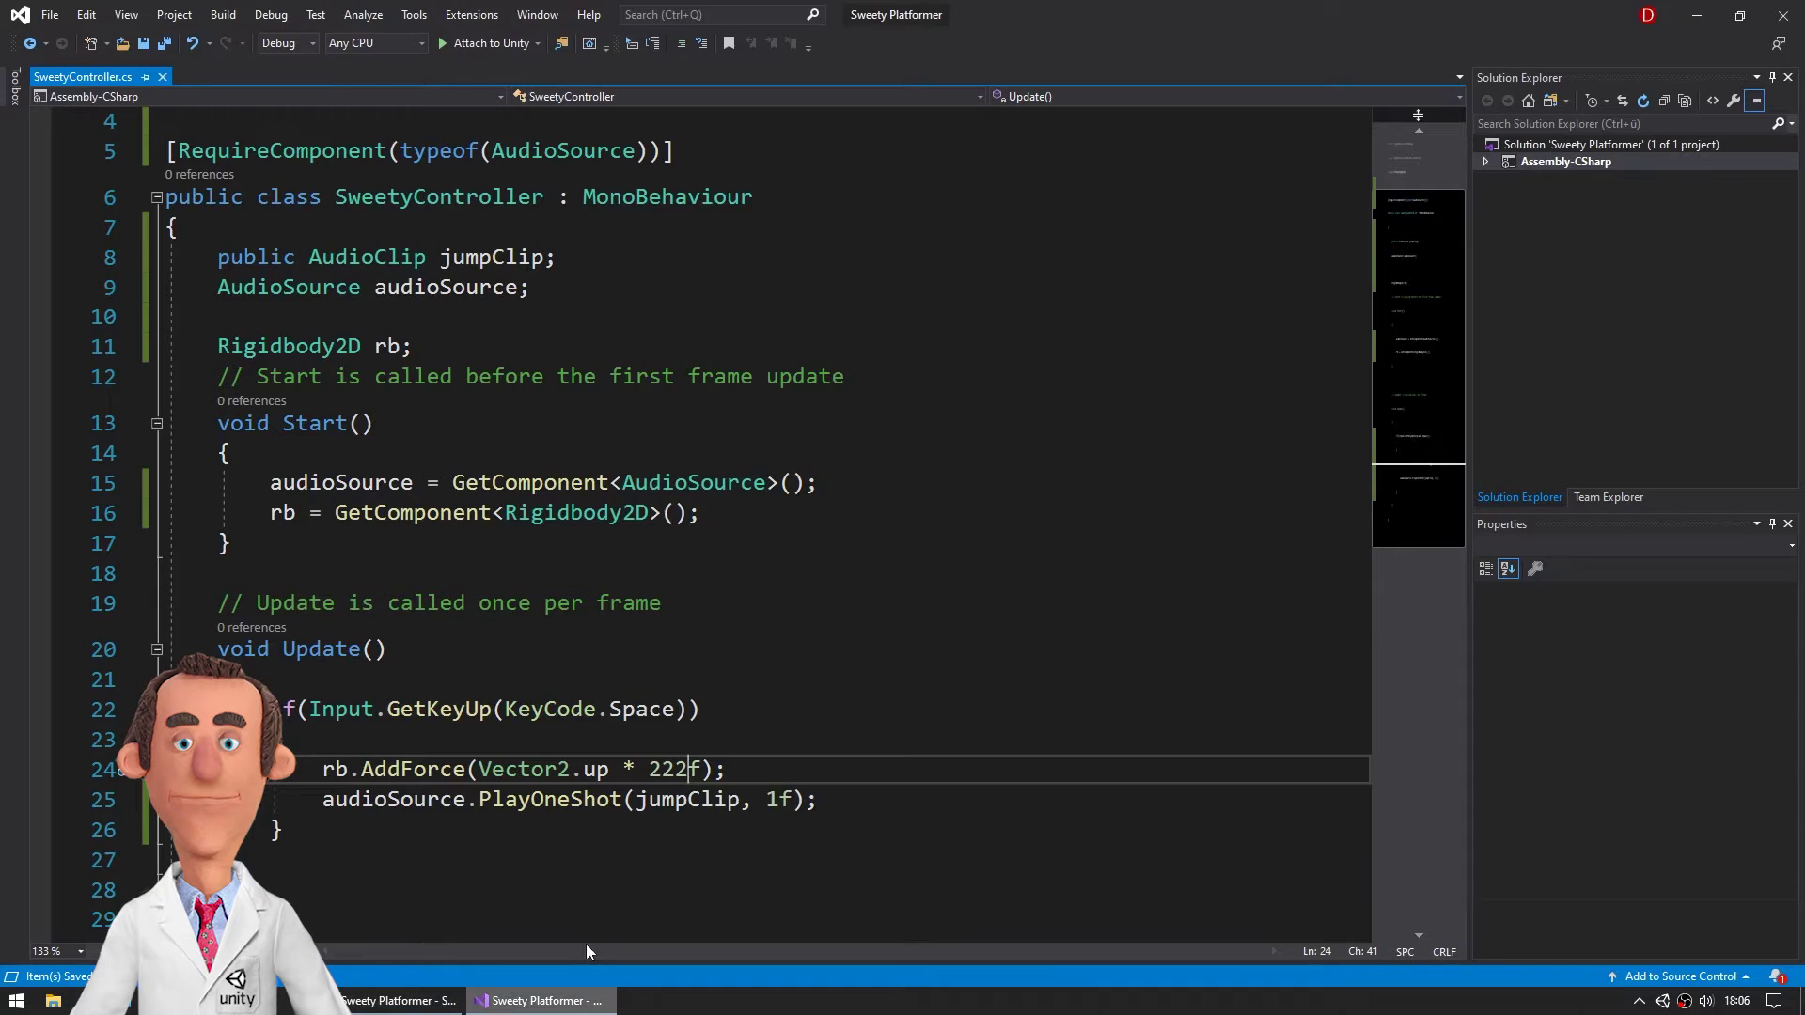
pyautogui.doubleClick(667, 769)
pyautogui.write('33')
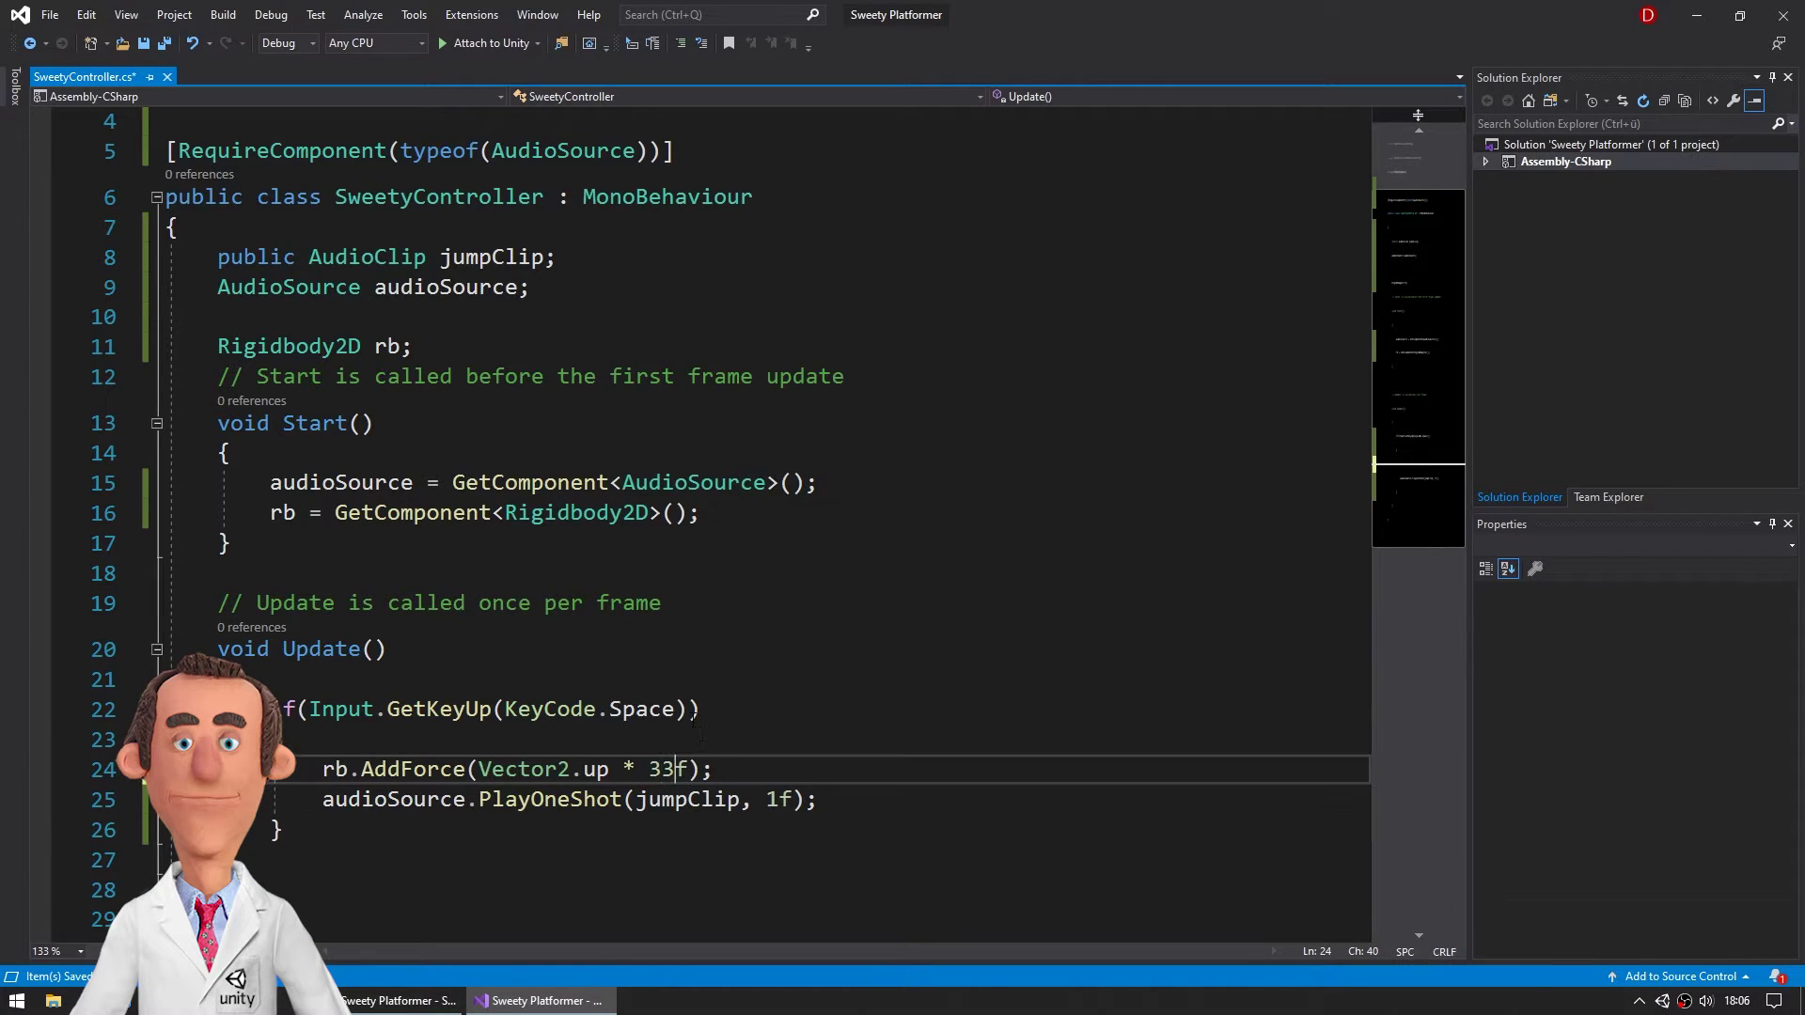
pyautogui.write('3')
pyautogui.hotkey('ctrl', 's')
# Step: Return to Unity and play-test the jump with the 333f force
pyautogui.click(460, 1002)
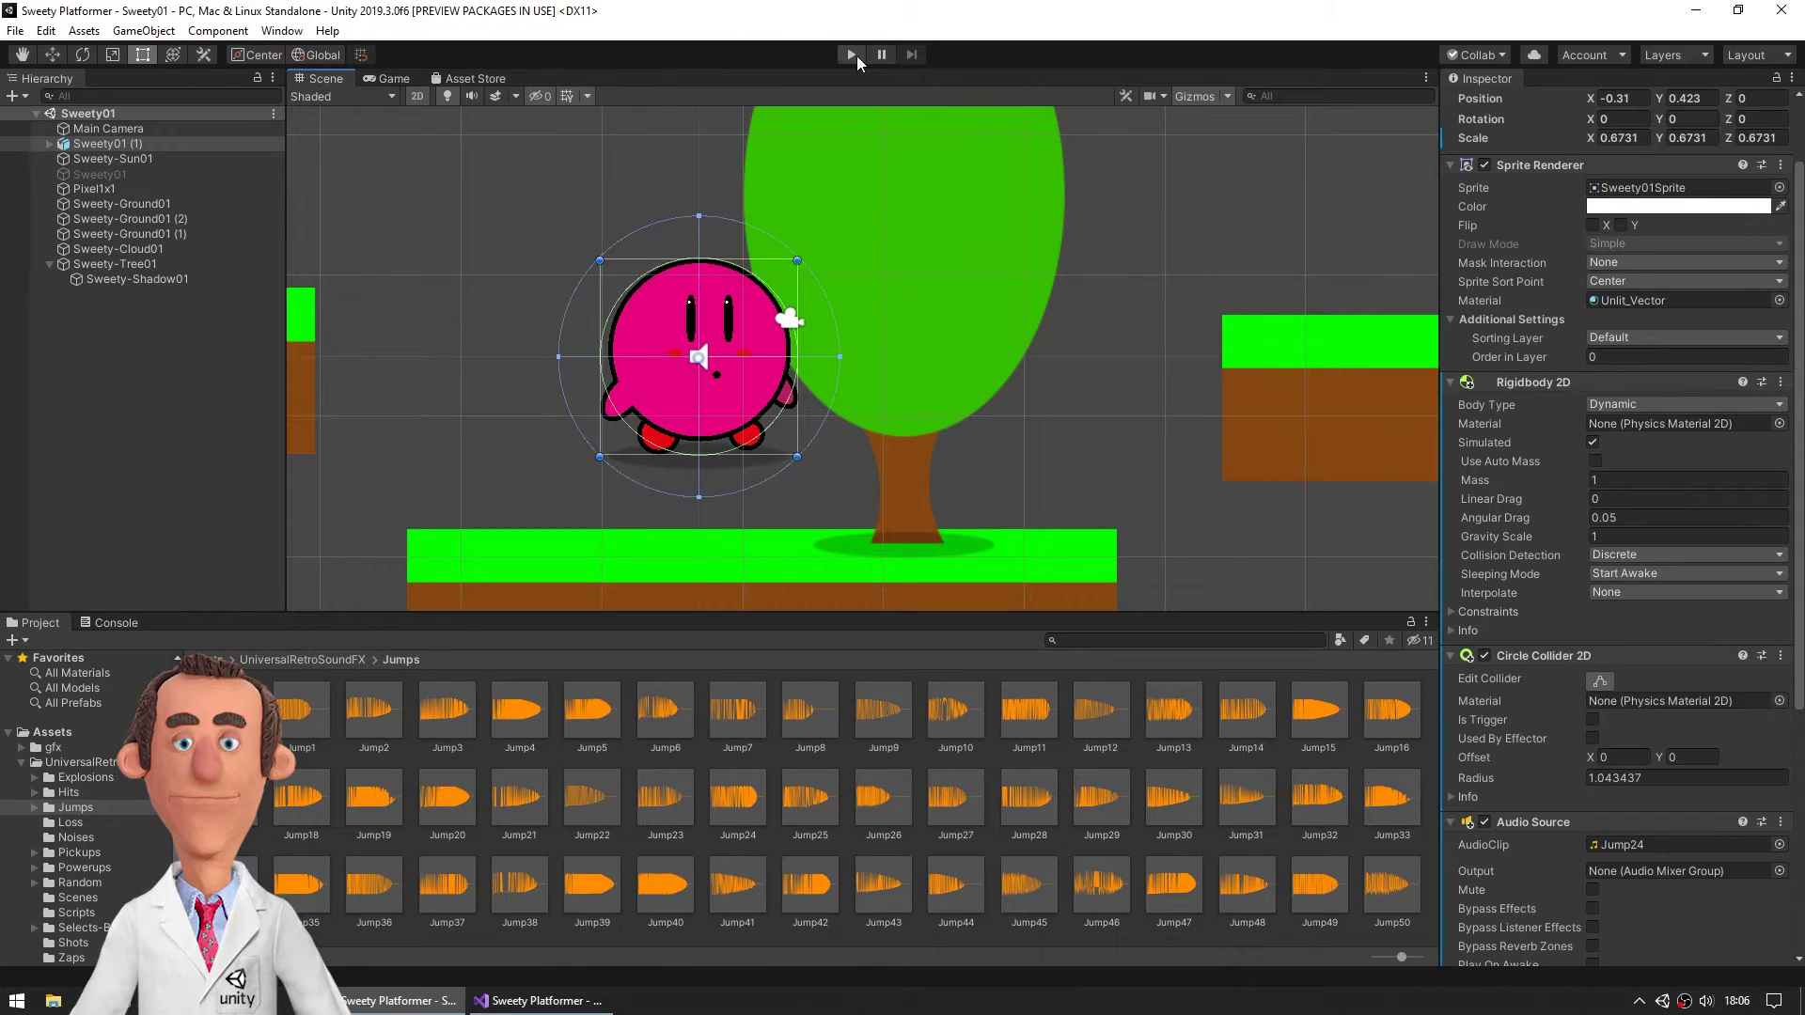
pyautogui.click(851, 55)
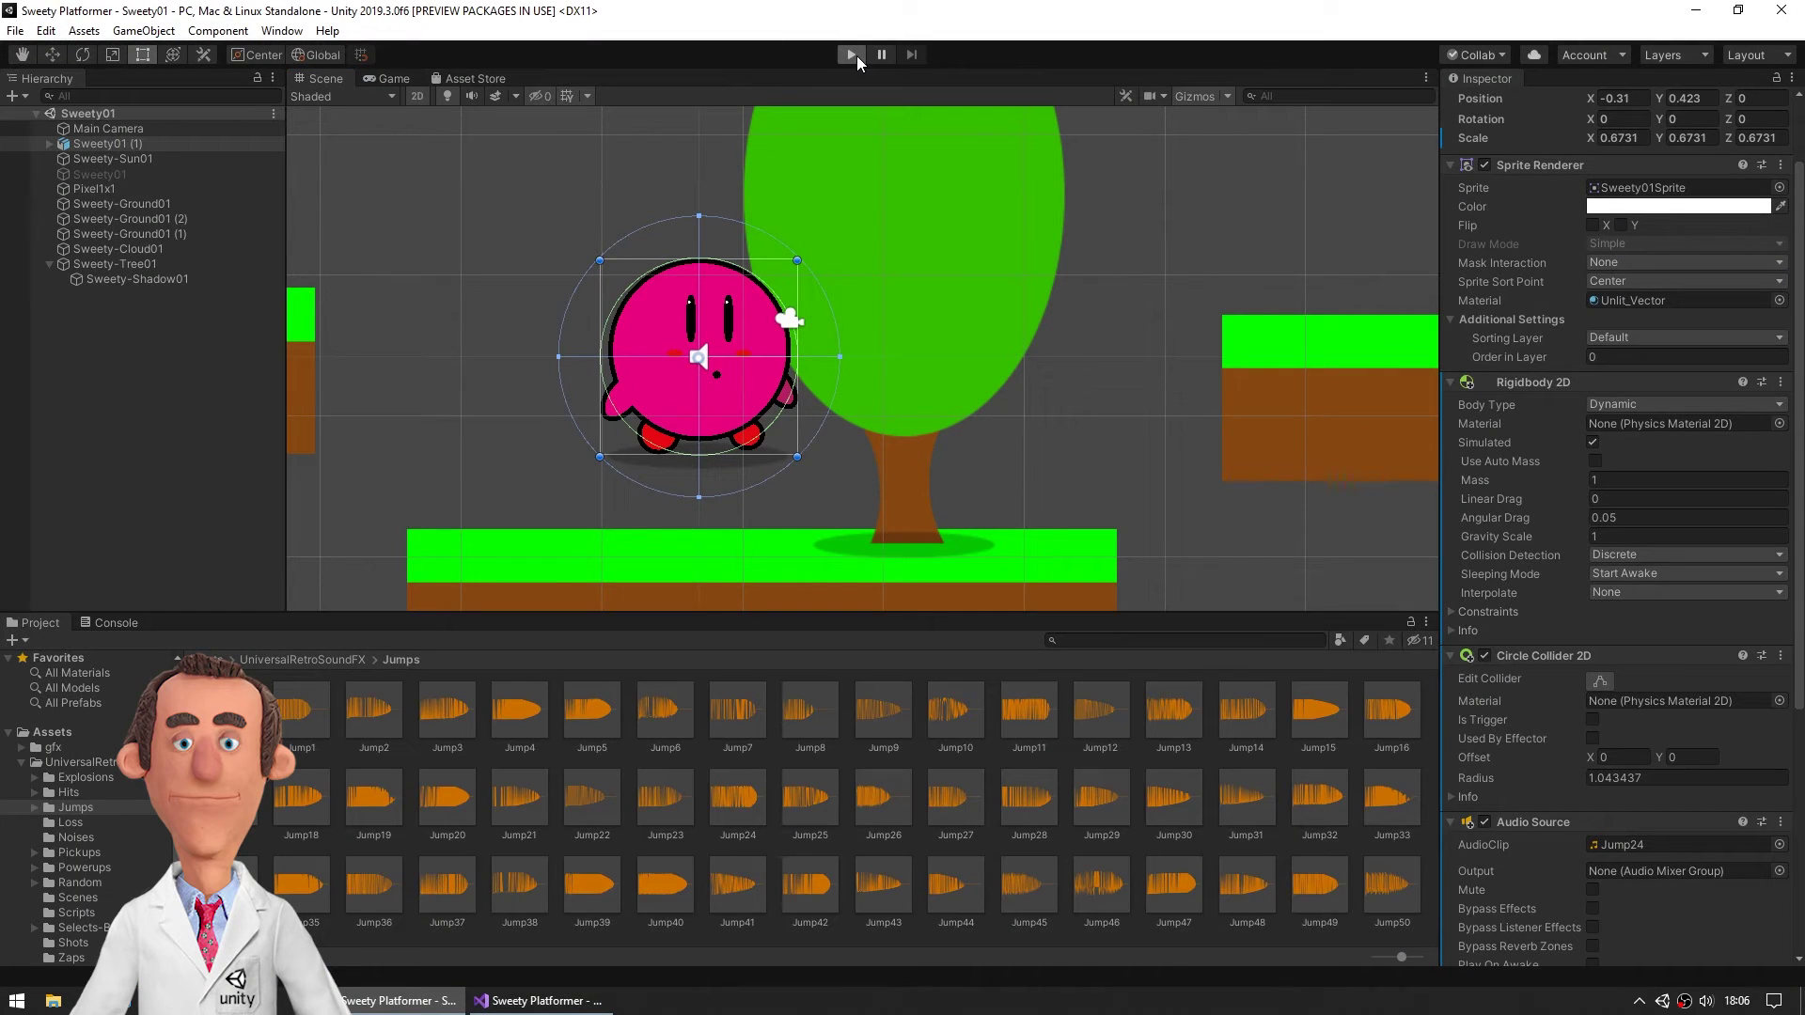
pyautogui.press('space')
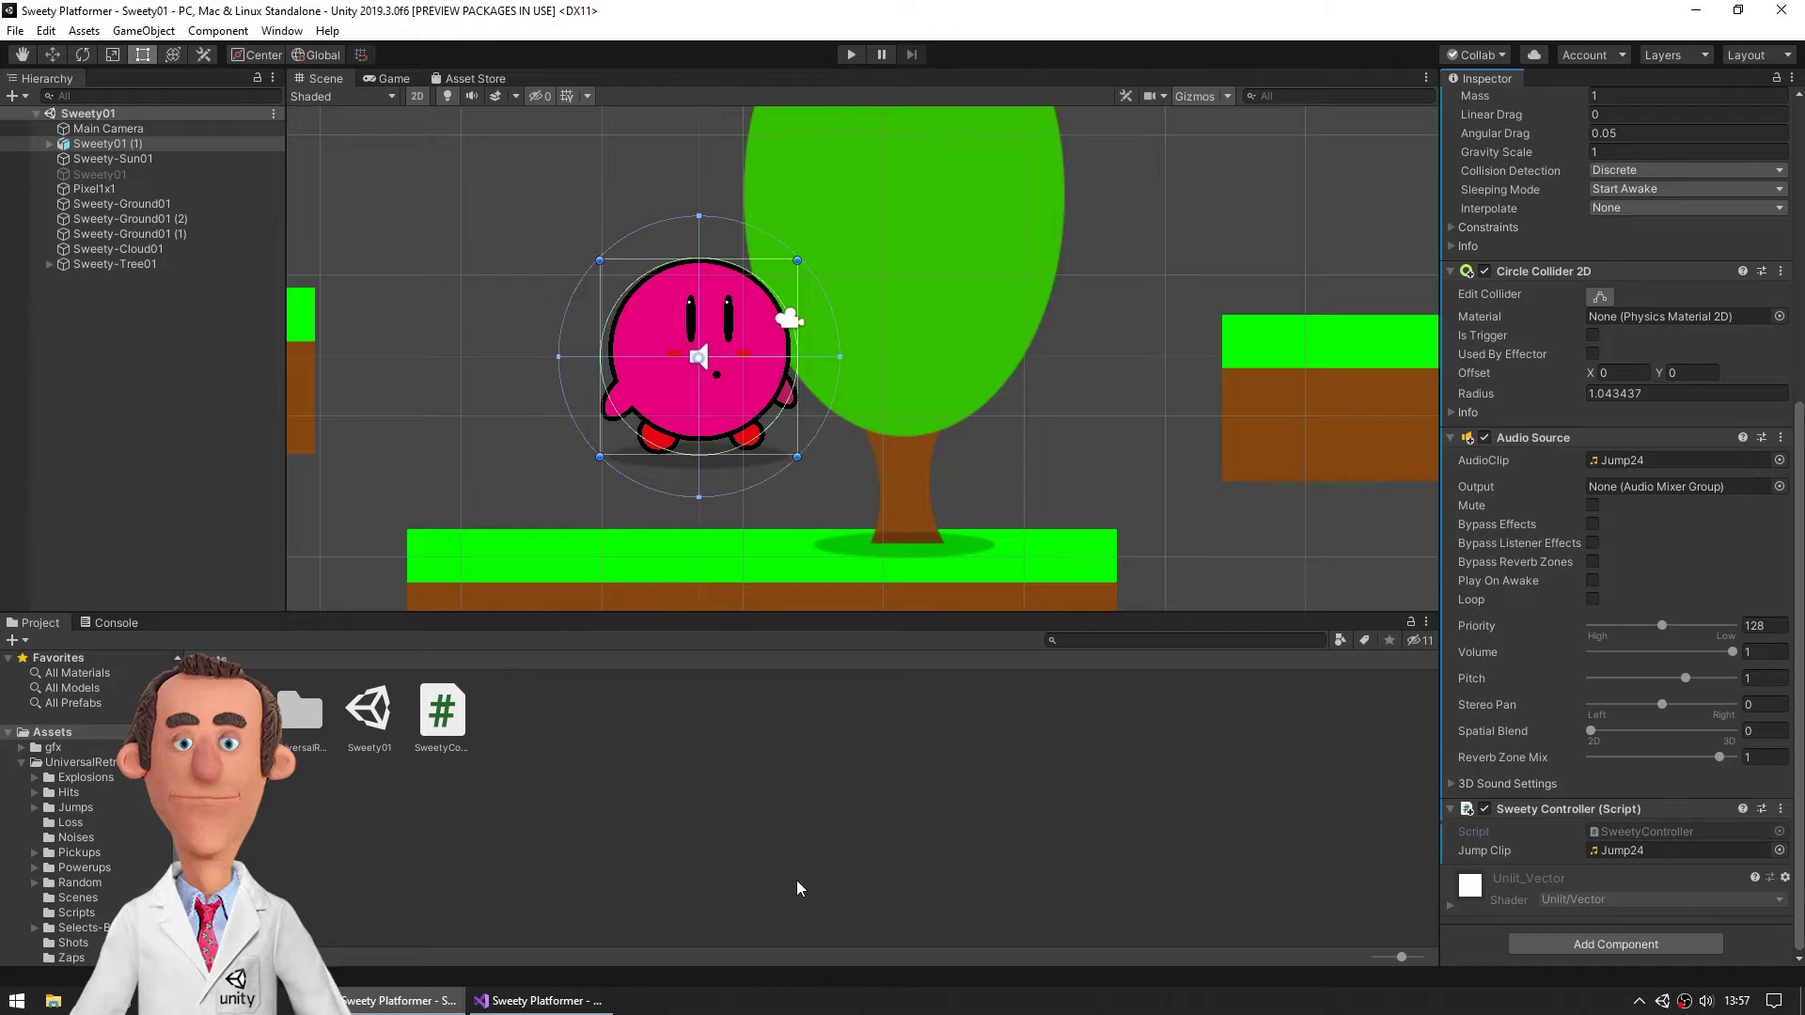
# Step: In Visual Studio, paste the horizontal and vertical axis movement code with its AddForce call below the Space-key block in Update()
pyautogui.click(540, 1001)
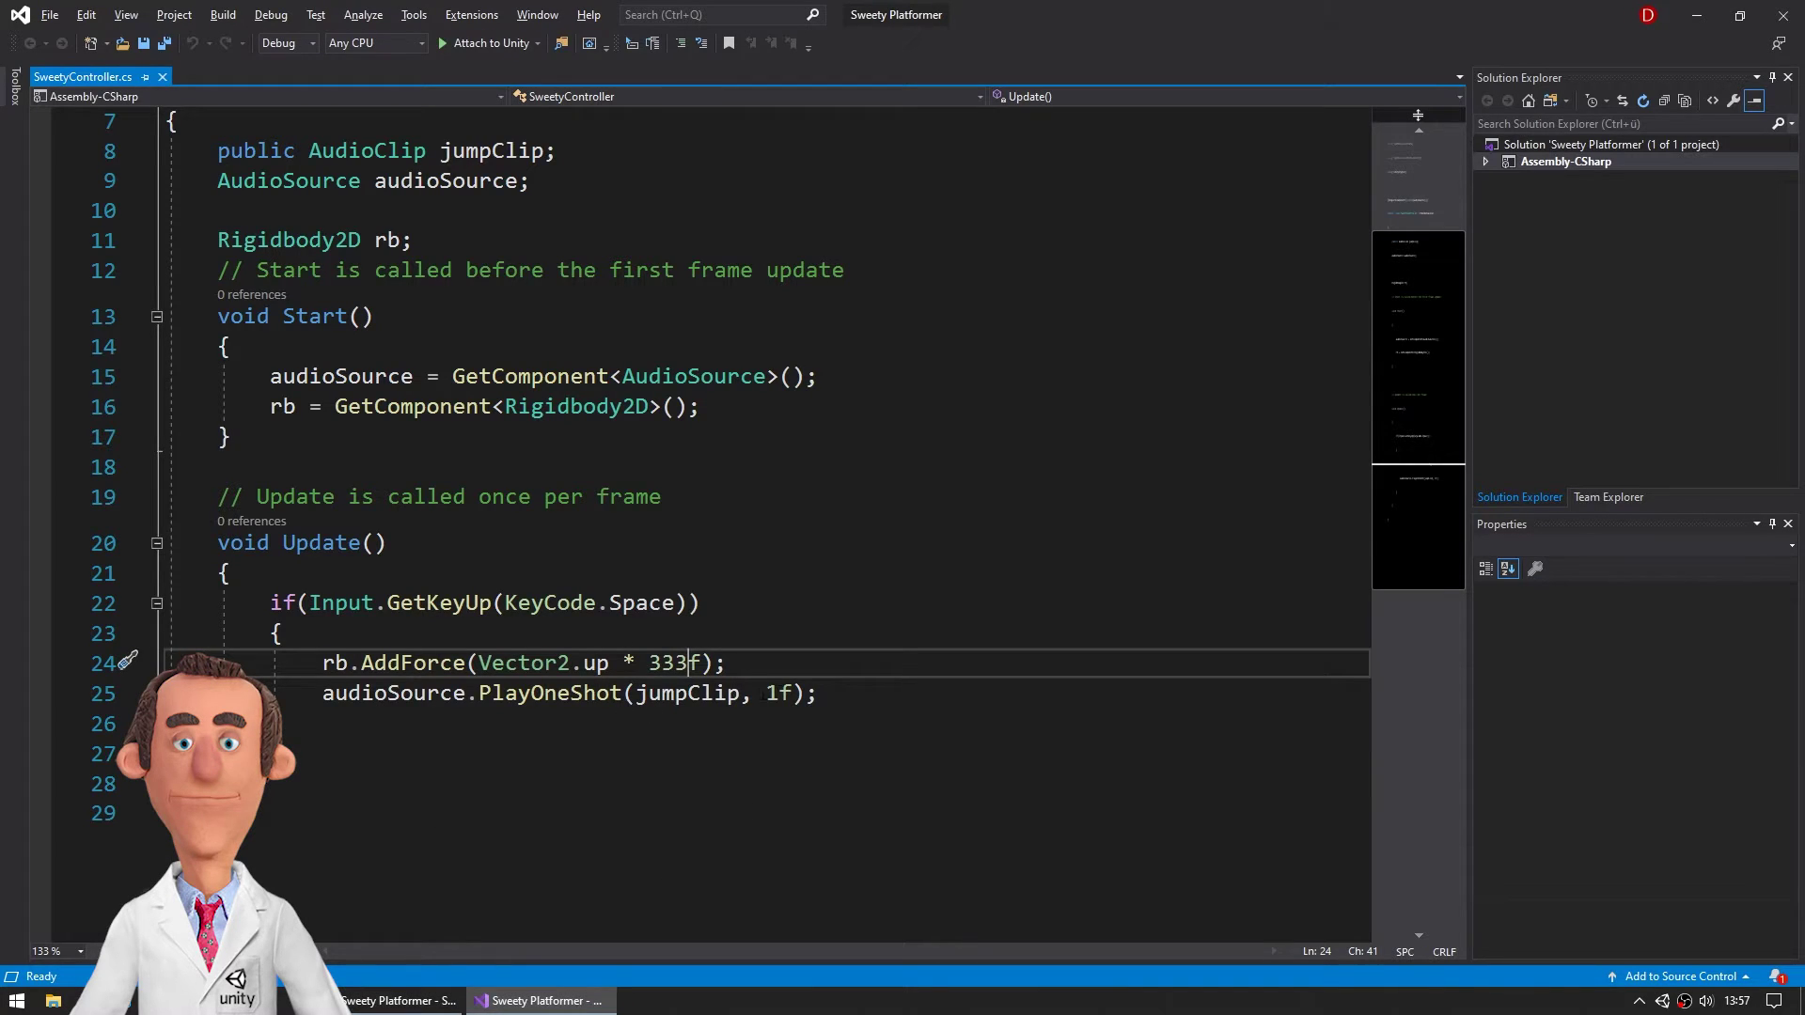
pyautogui.click(825, 695)
pyautogui.press('Down')
pyautogui.press('Return')
pyautogui.press('Return')
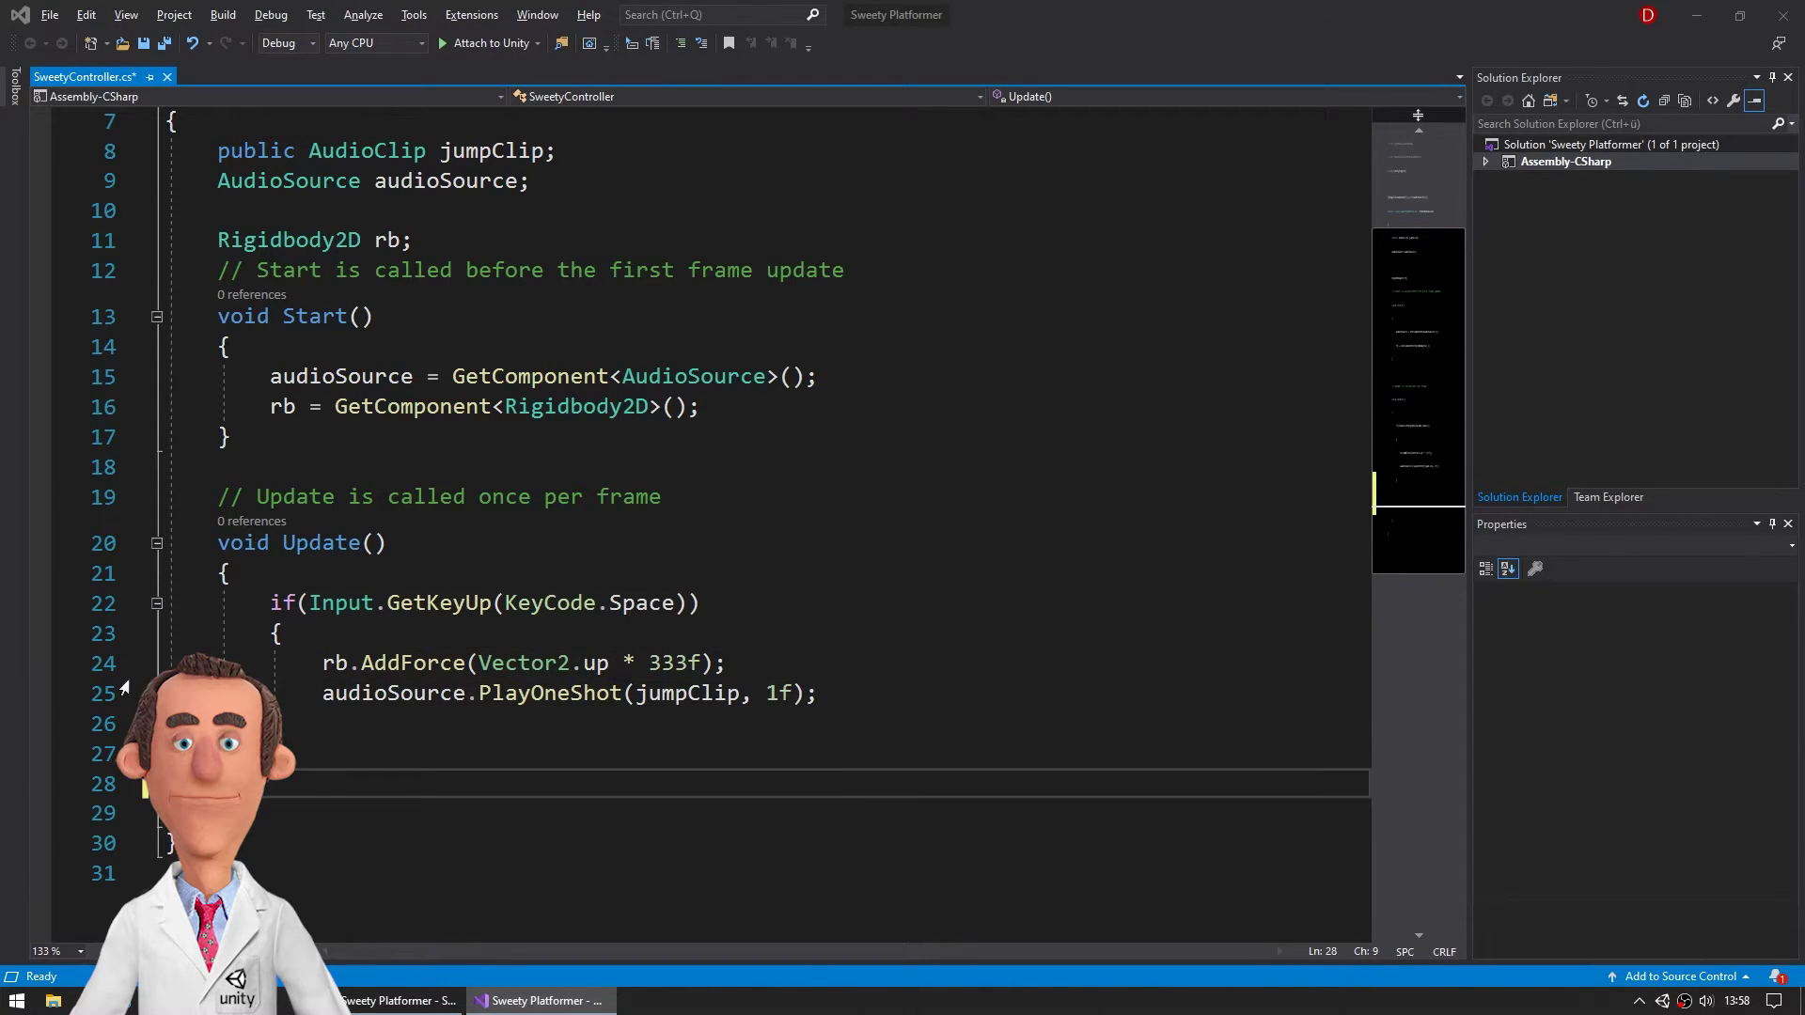
pyautogui.hotkey('ctrl', 'v')
pyautogui.scroll(-2, 634, 639)
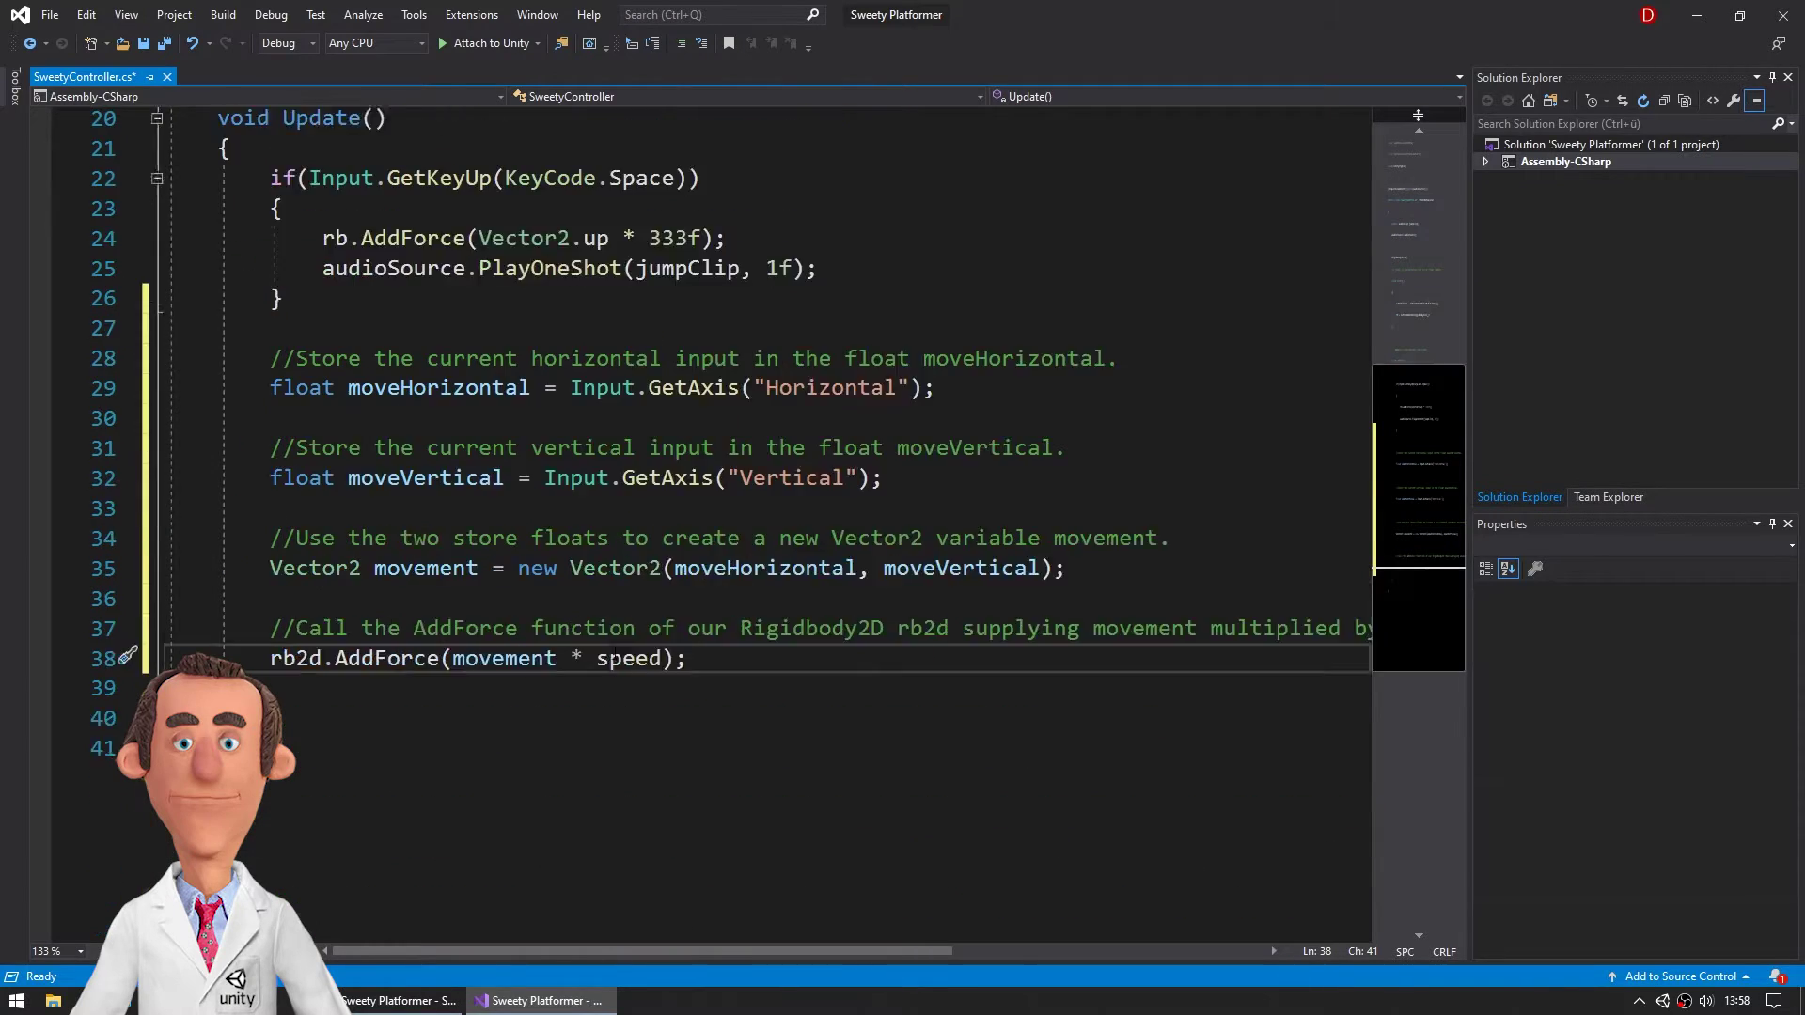
# Step: Change the pasted movement call to rb.AddForce(movement * 100f) and save the script
pyautogui.scroll(1, 634, 639)
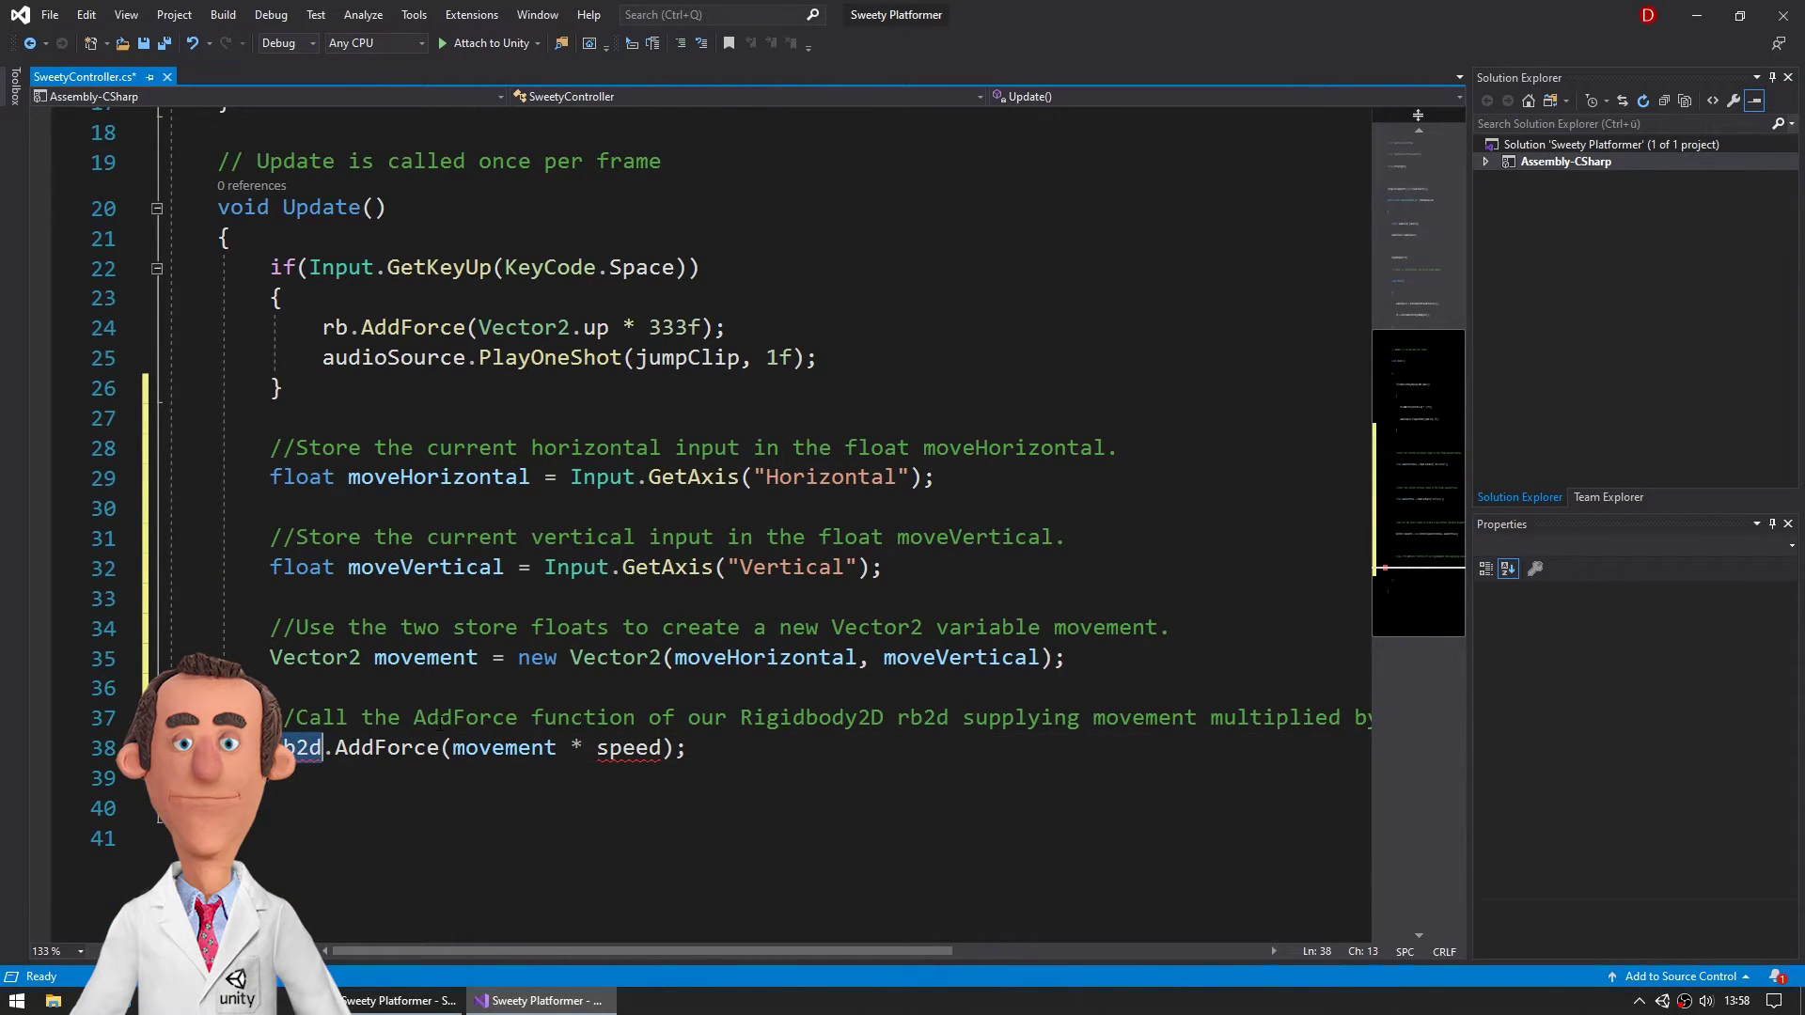
pyautogui.press('Delete')
pyautogui.press('Delete')
pyautogui.hotkey('ctrl', 's')
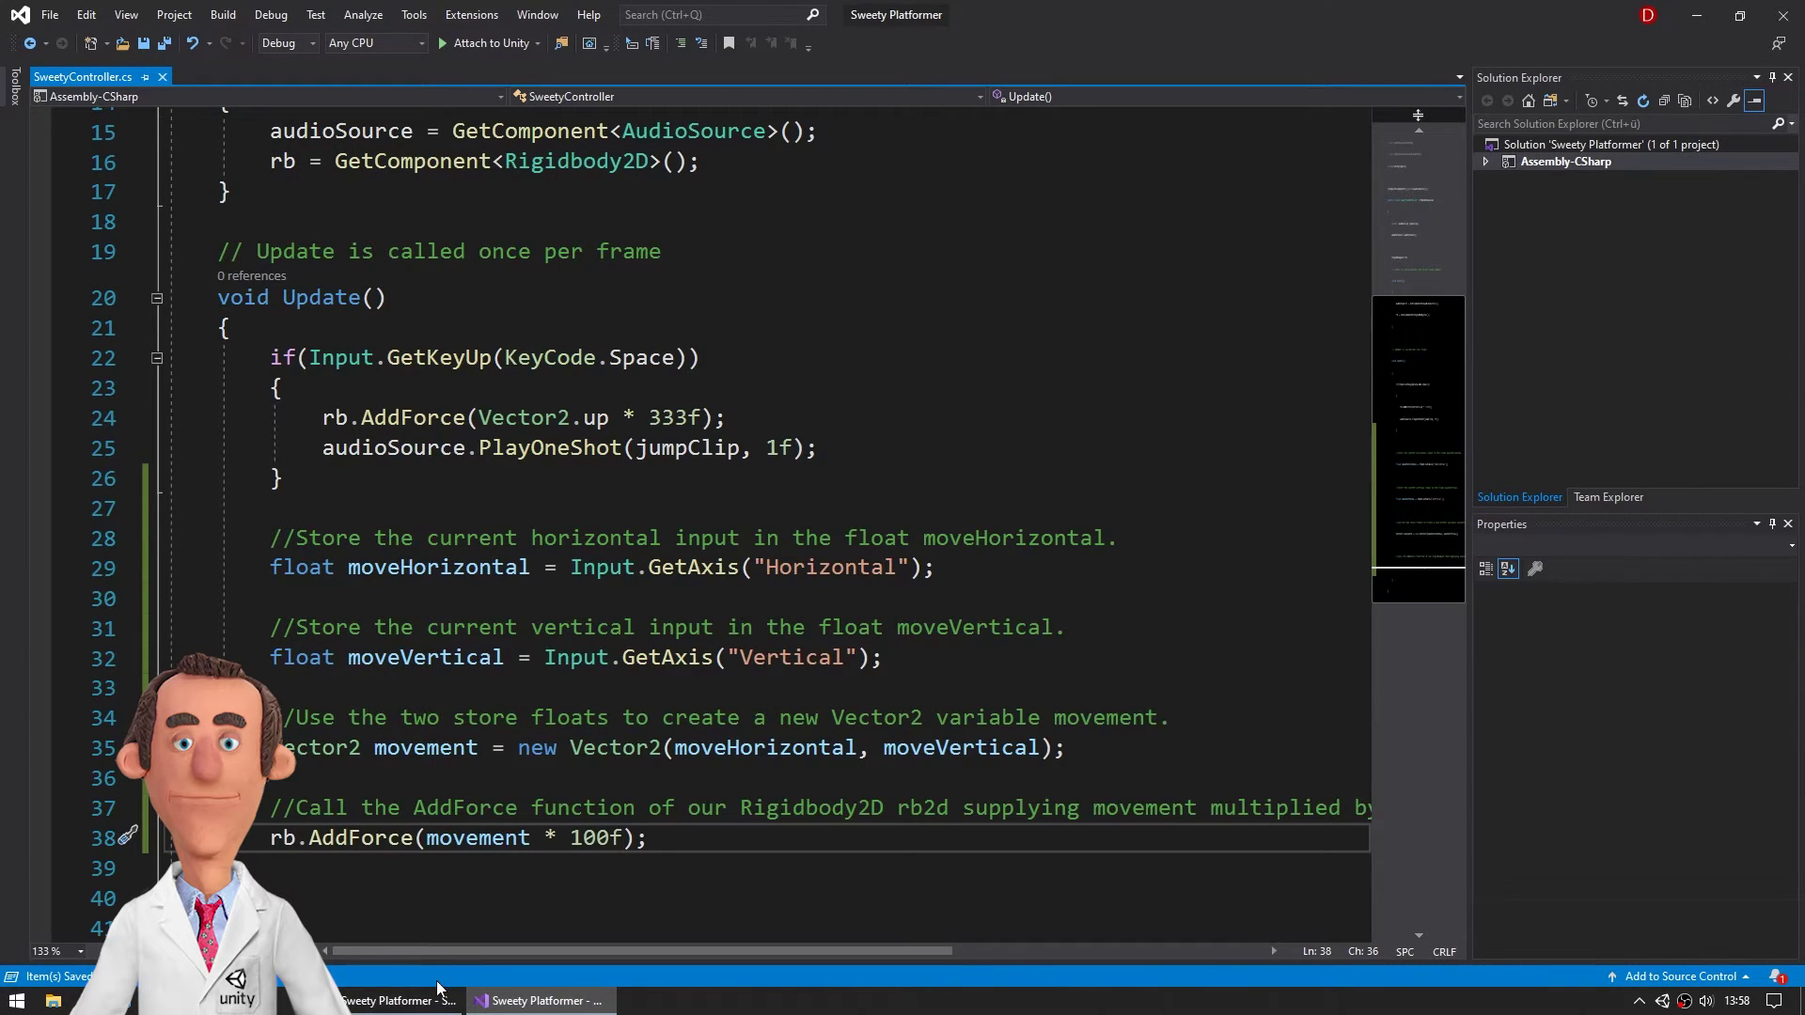
# Step: Switch to Unity and play-test jumping and moving right with the 100f movement force, ending play mode when done
pyautogui.click(397, 1001)
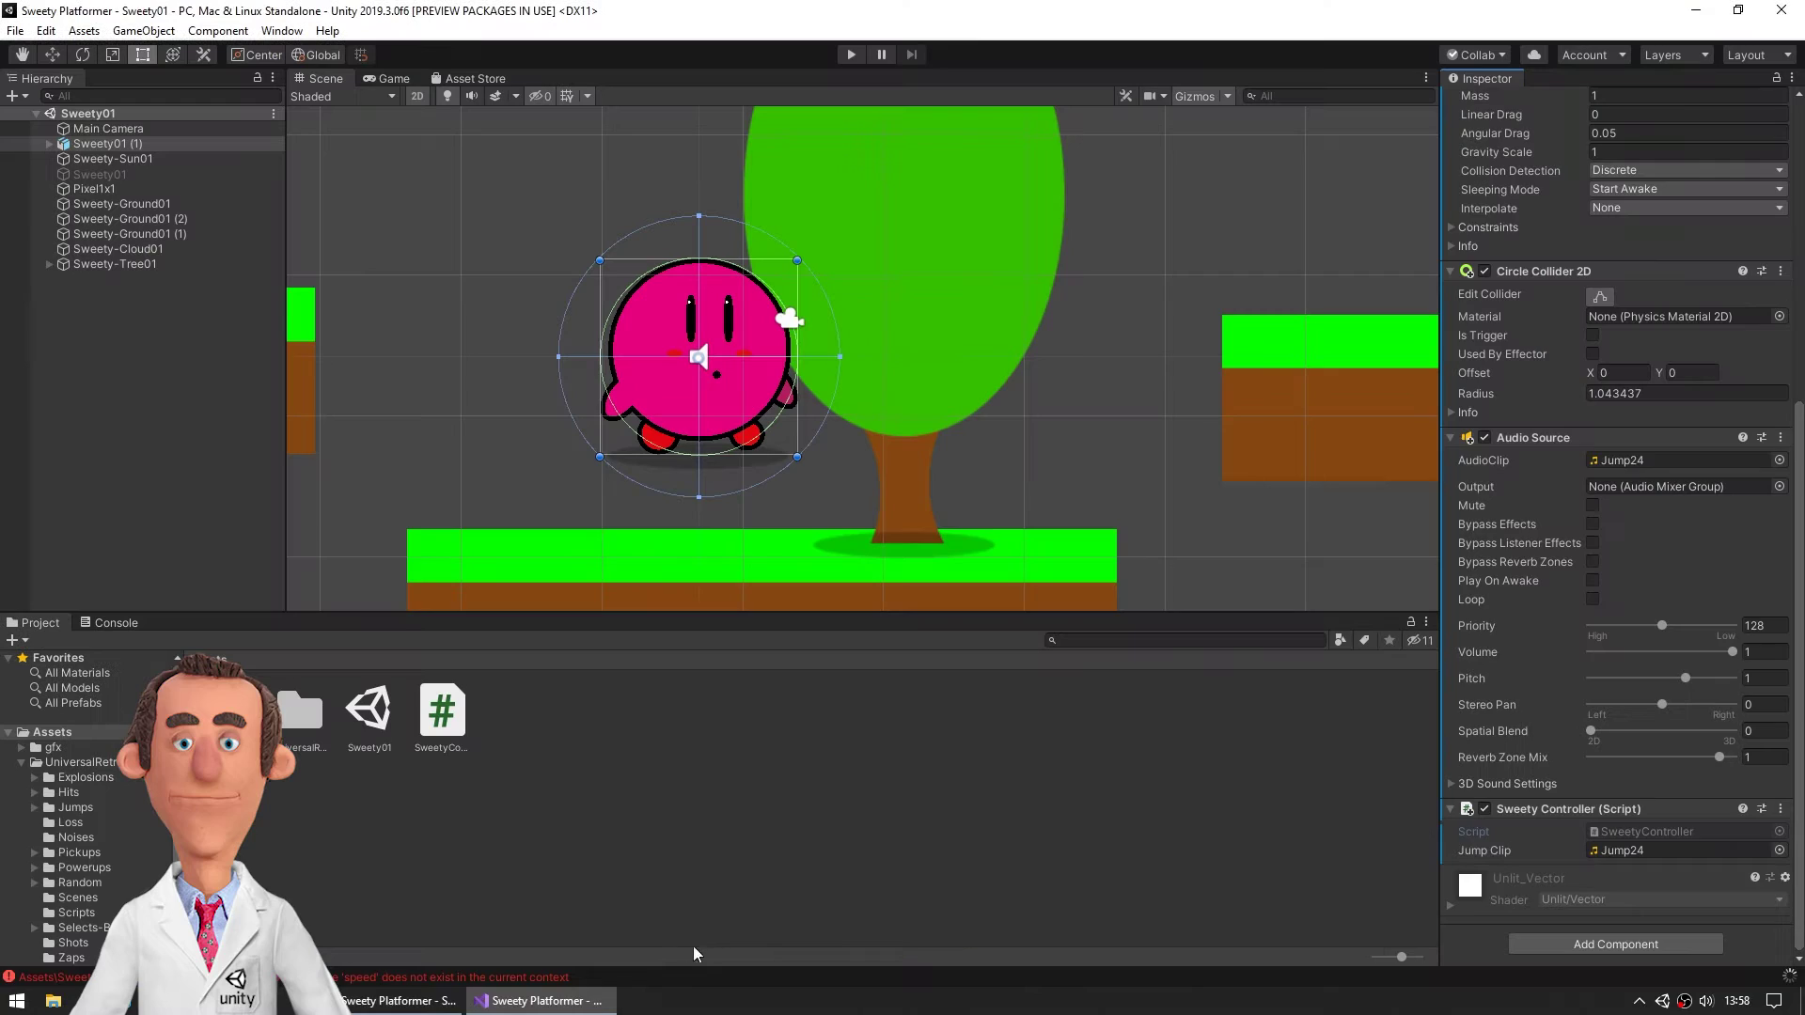
pyautogui.click(851, 55)
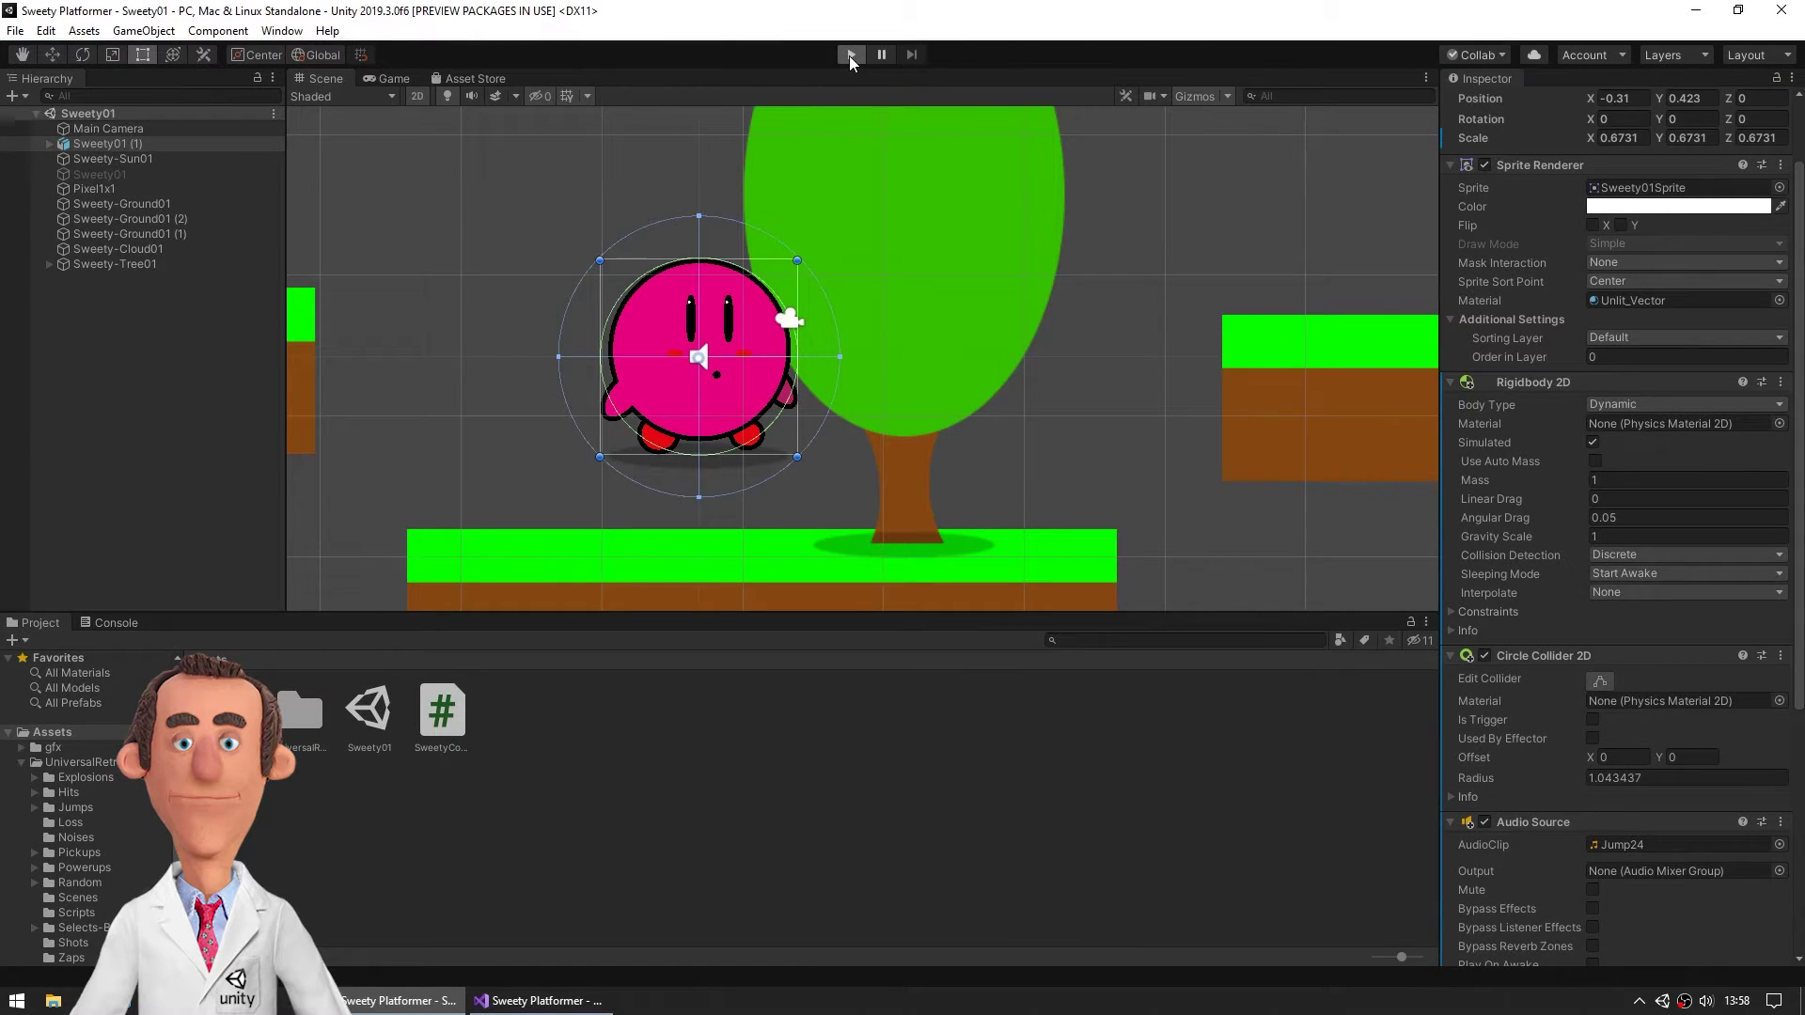
pyautogui.press('space')
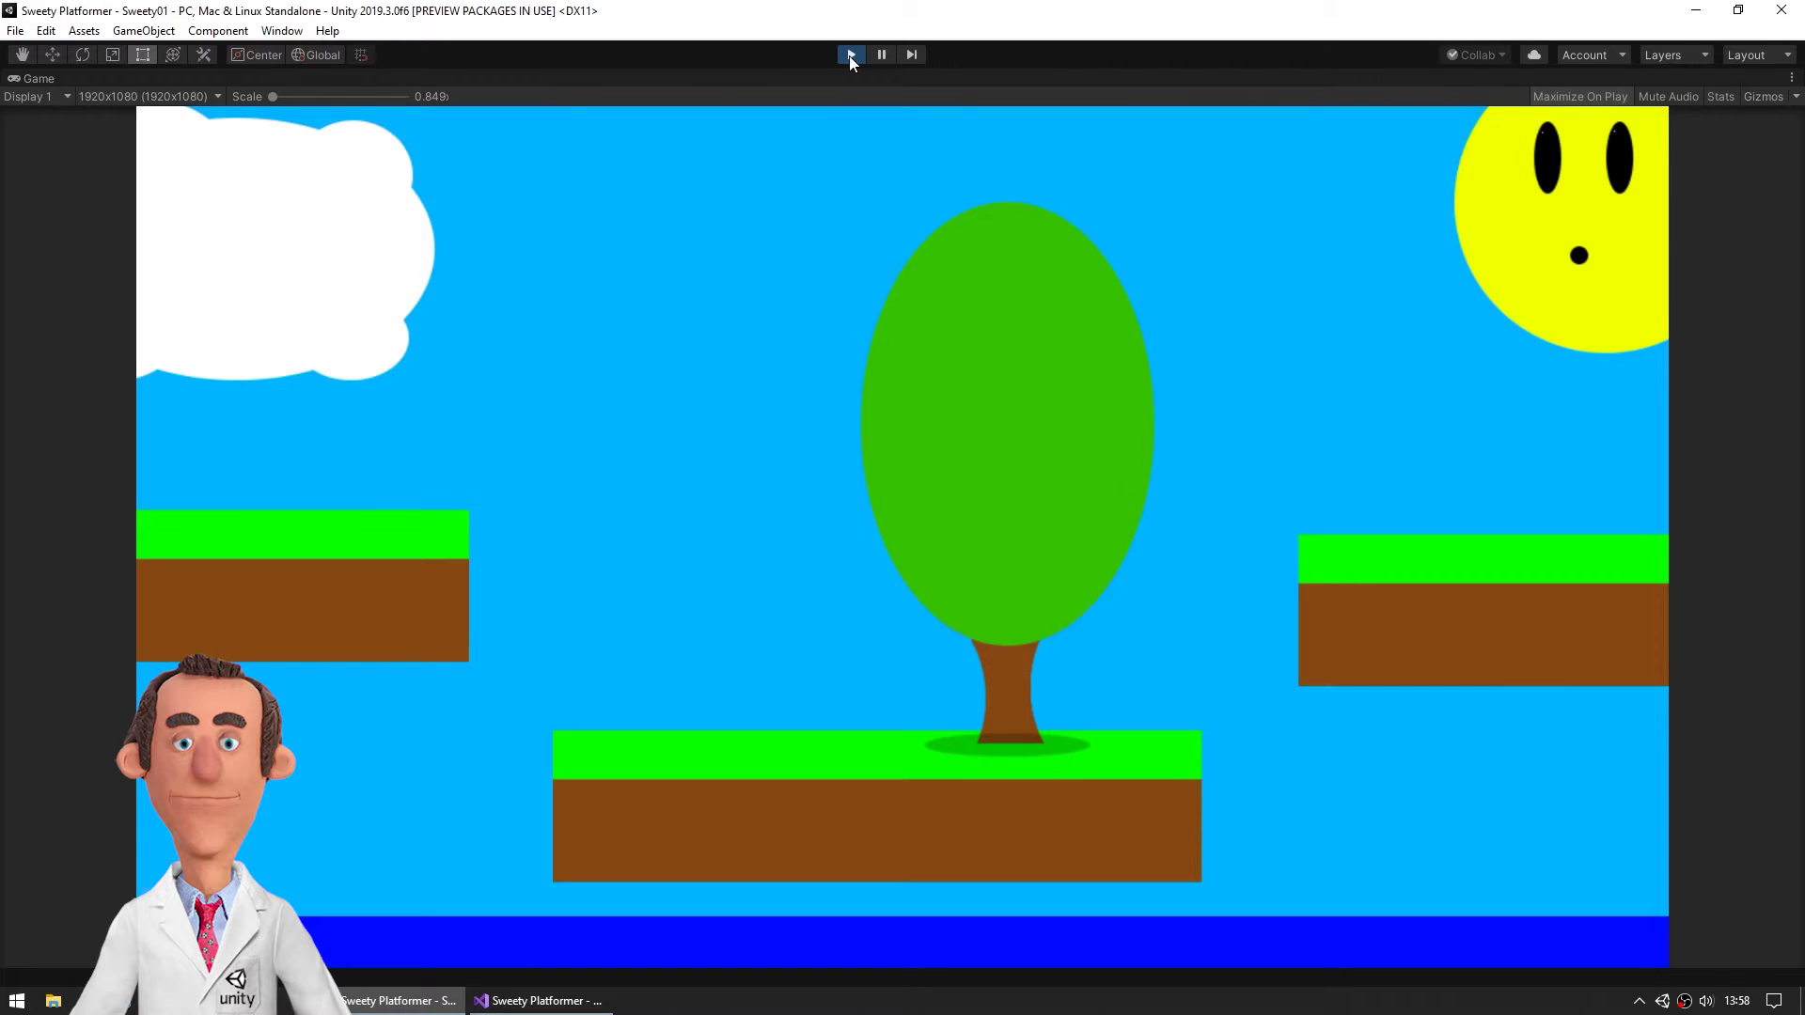
pyautogui.press('Right')
pyautogui.click(850, 55)
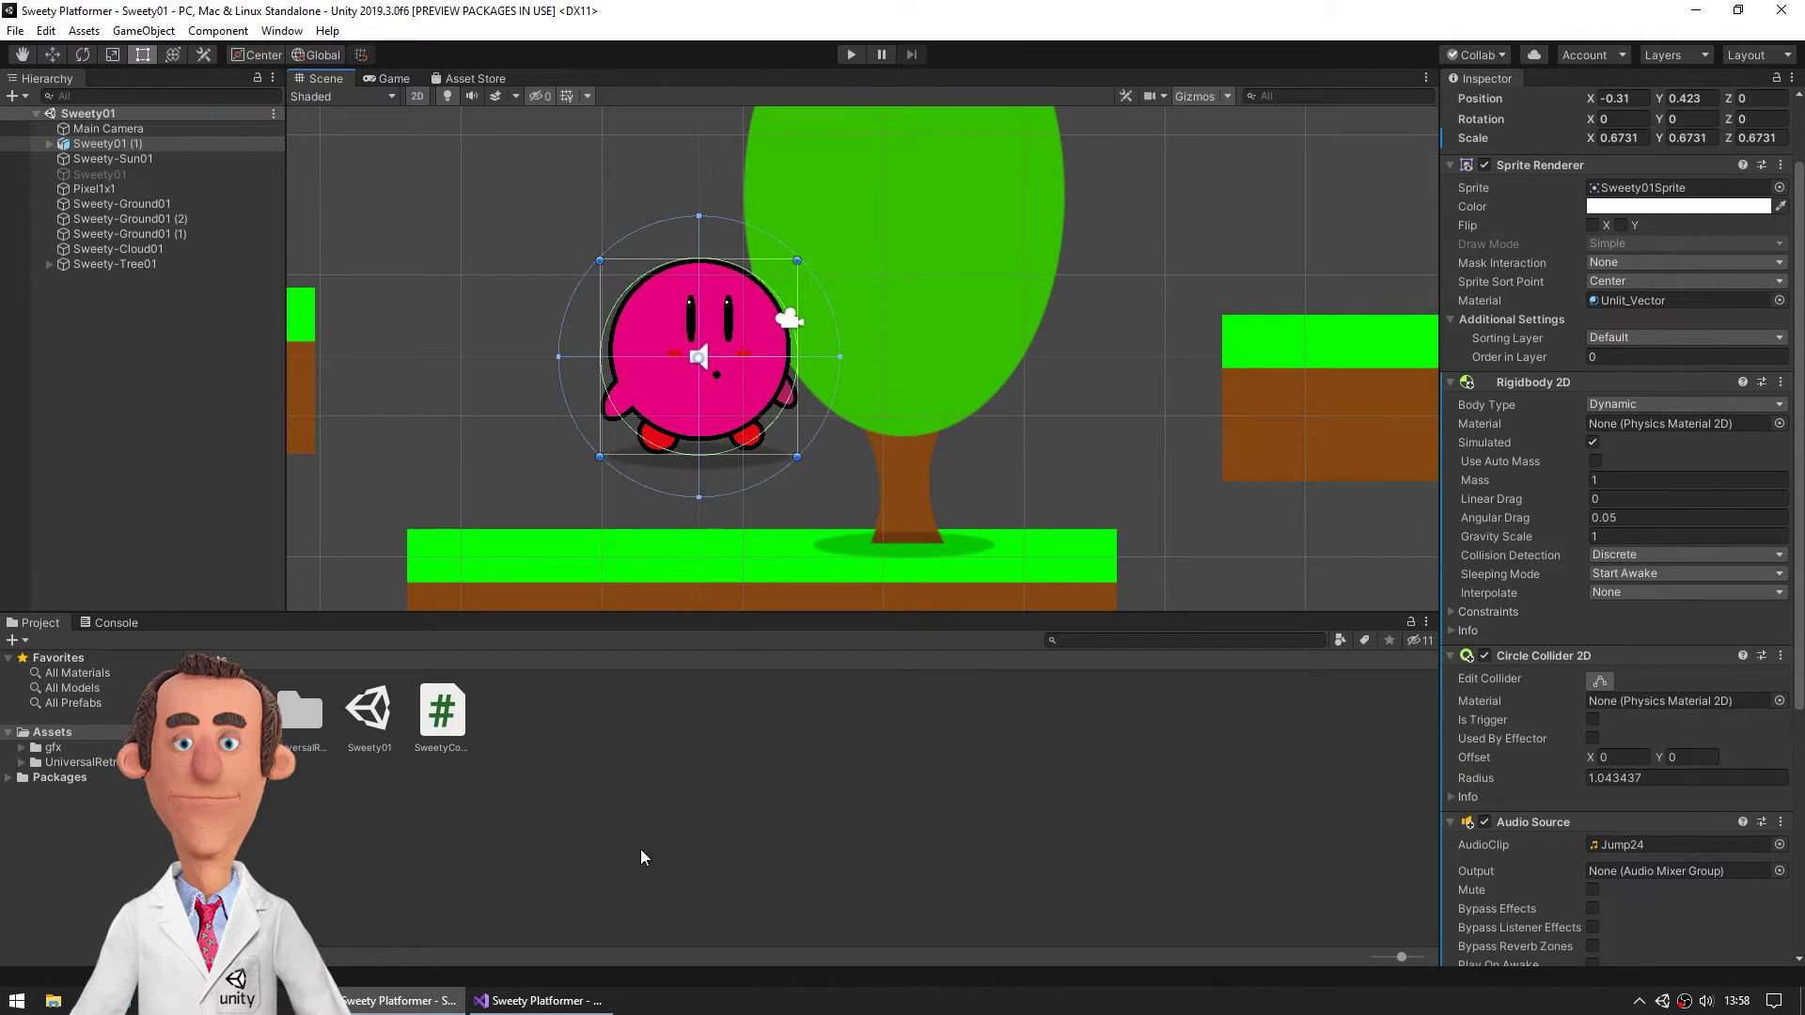
# Step: Switch to Visual Studio, set the movement AddForce multiplier to 10f, and save the script
pyautogui.hotkey('alt', 'Tab')
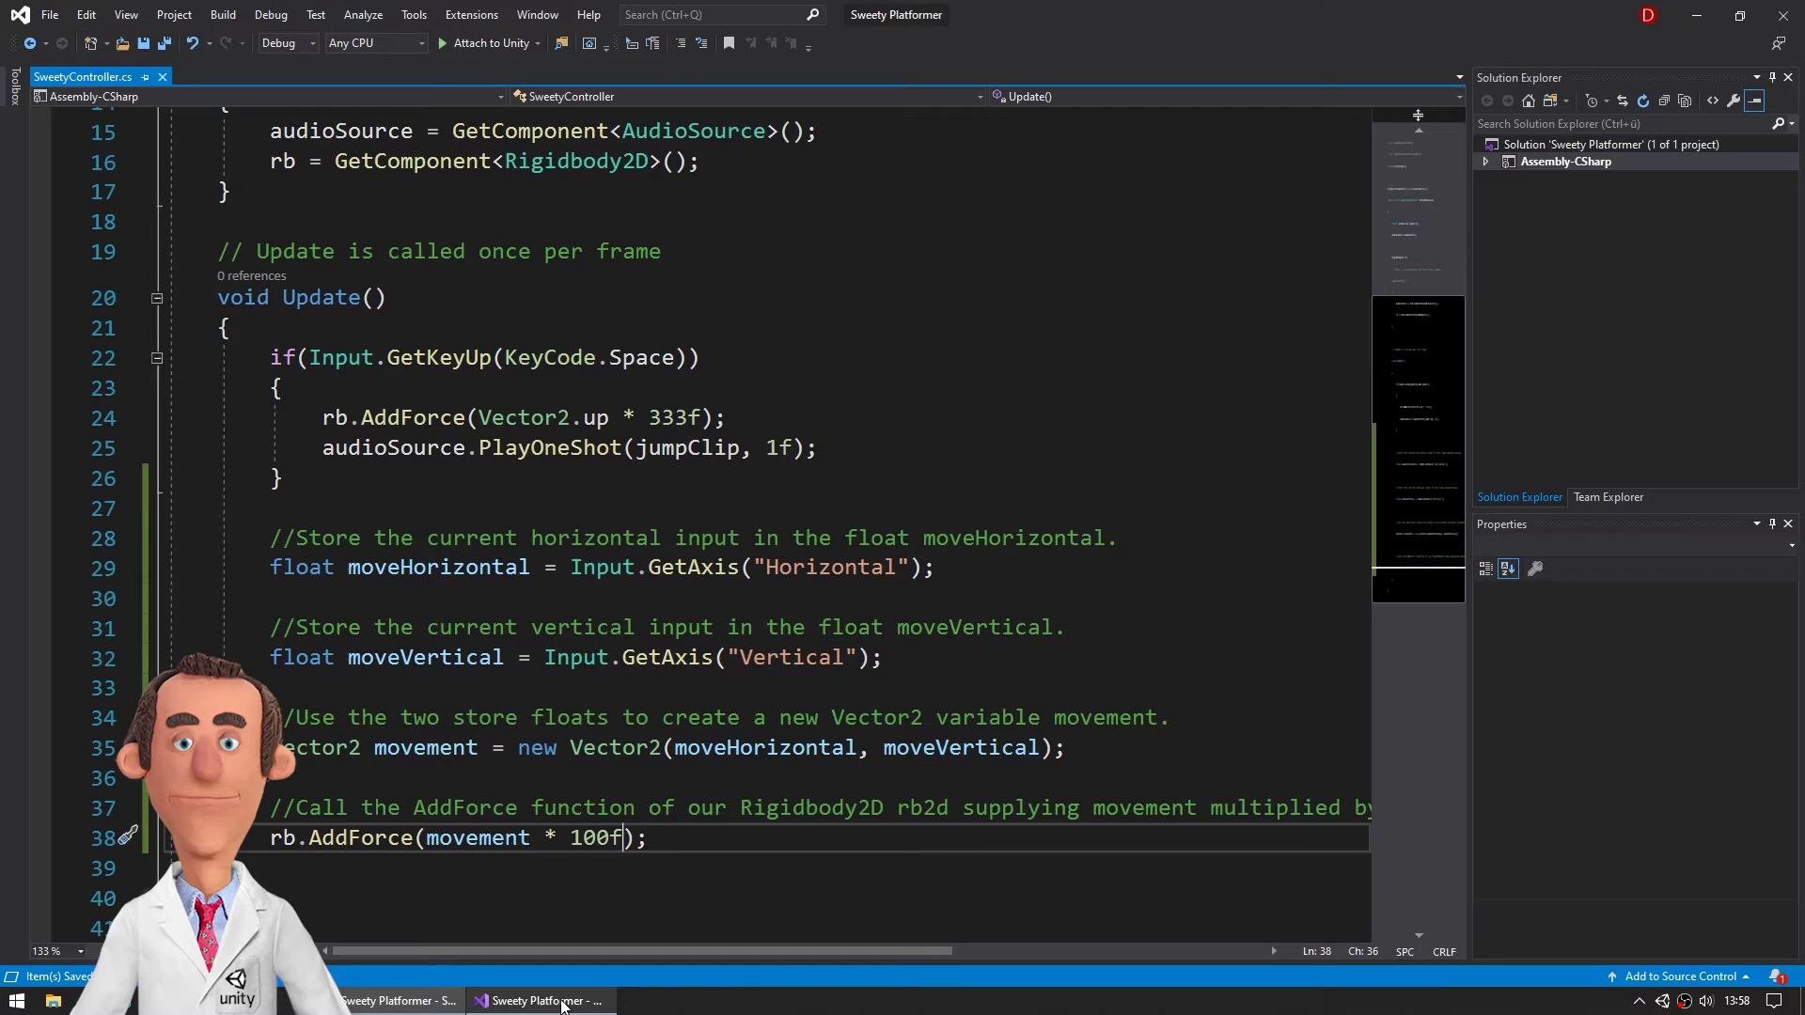
pyautogui.click(598, 838)
pyautogui.press('Delete')
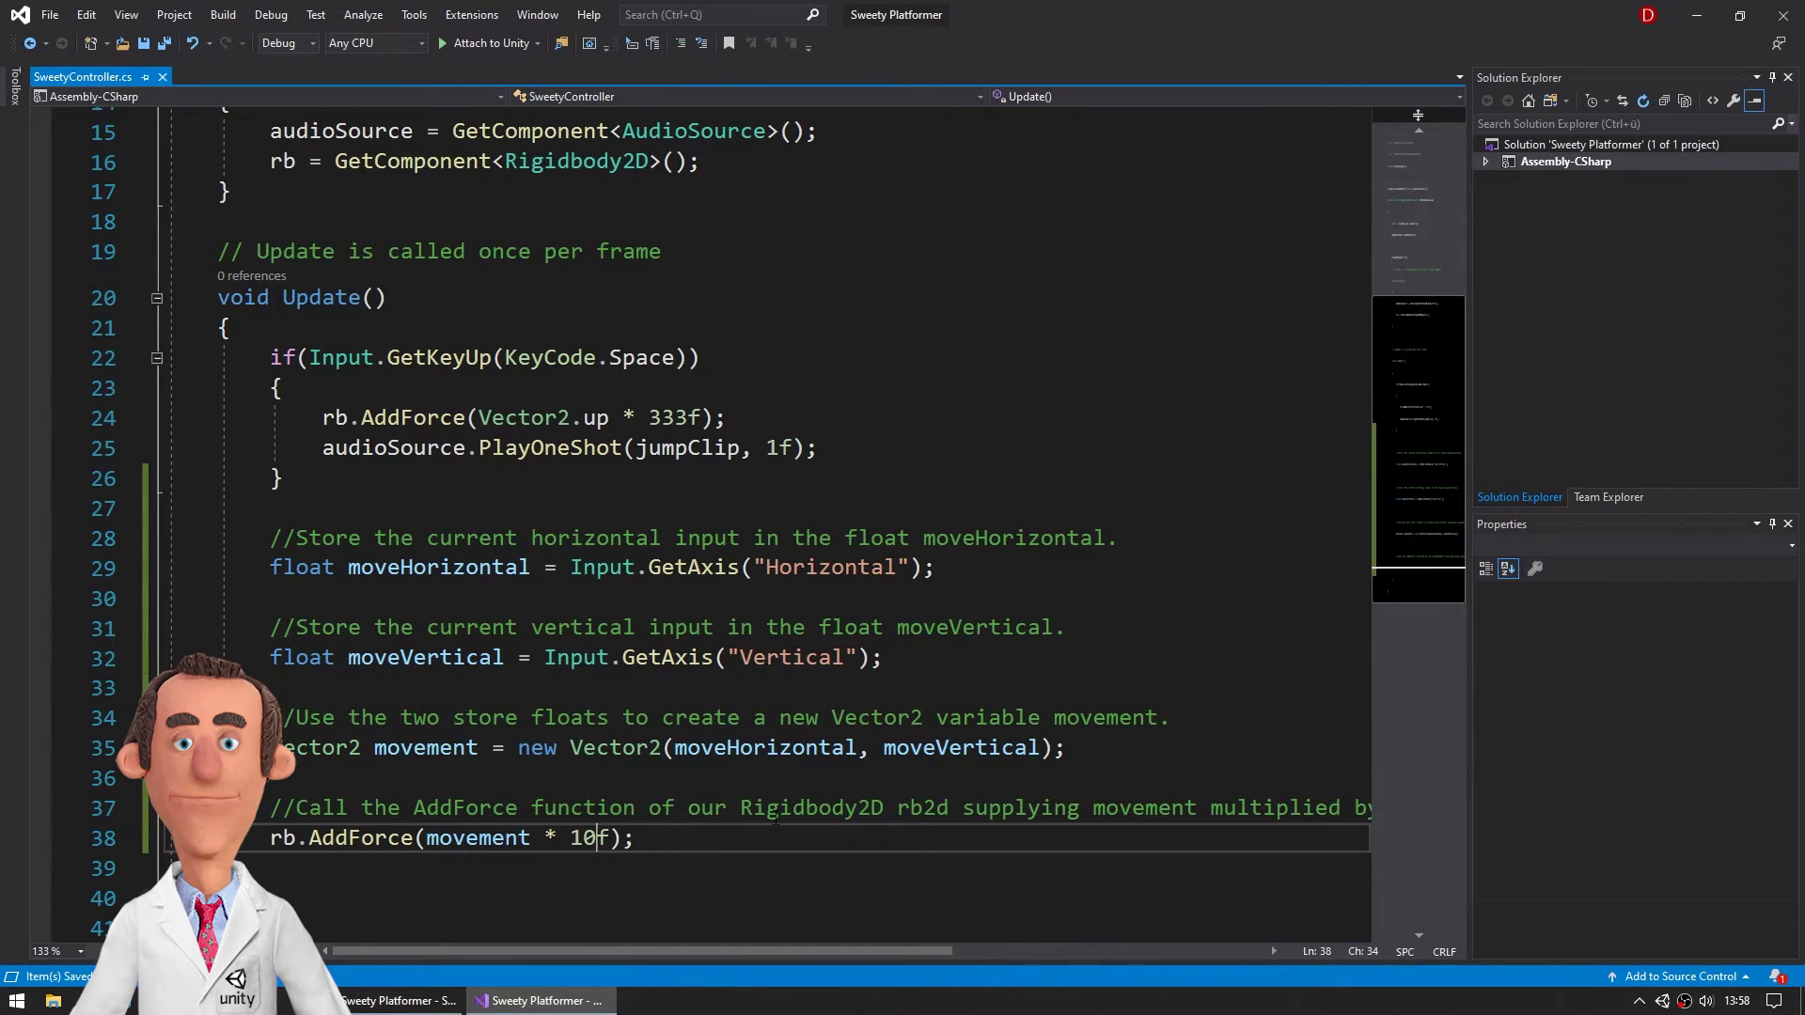
# Step: Return to Unity and play-test moving left and right with the 10f movement force, ending play mode when done
pyautogui.click(396, 1000)
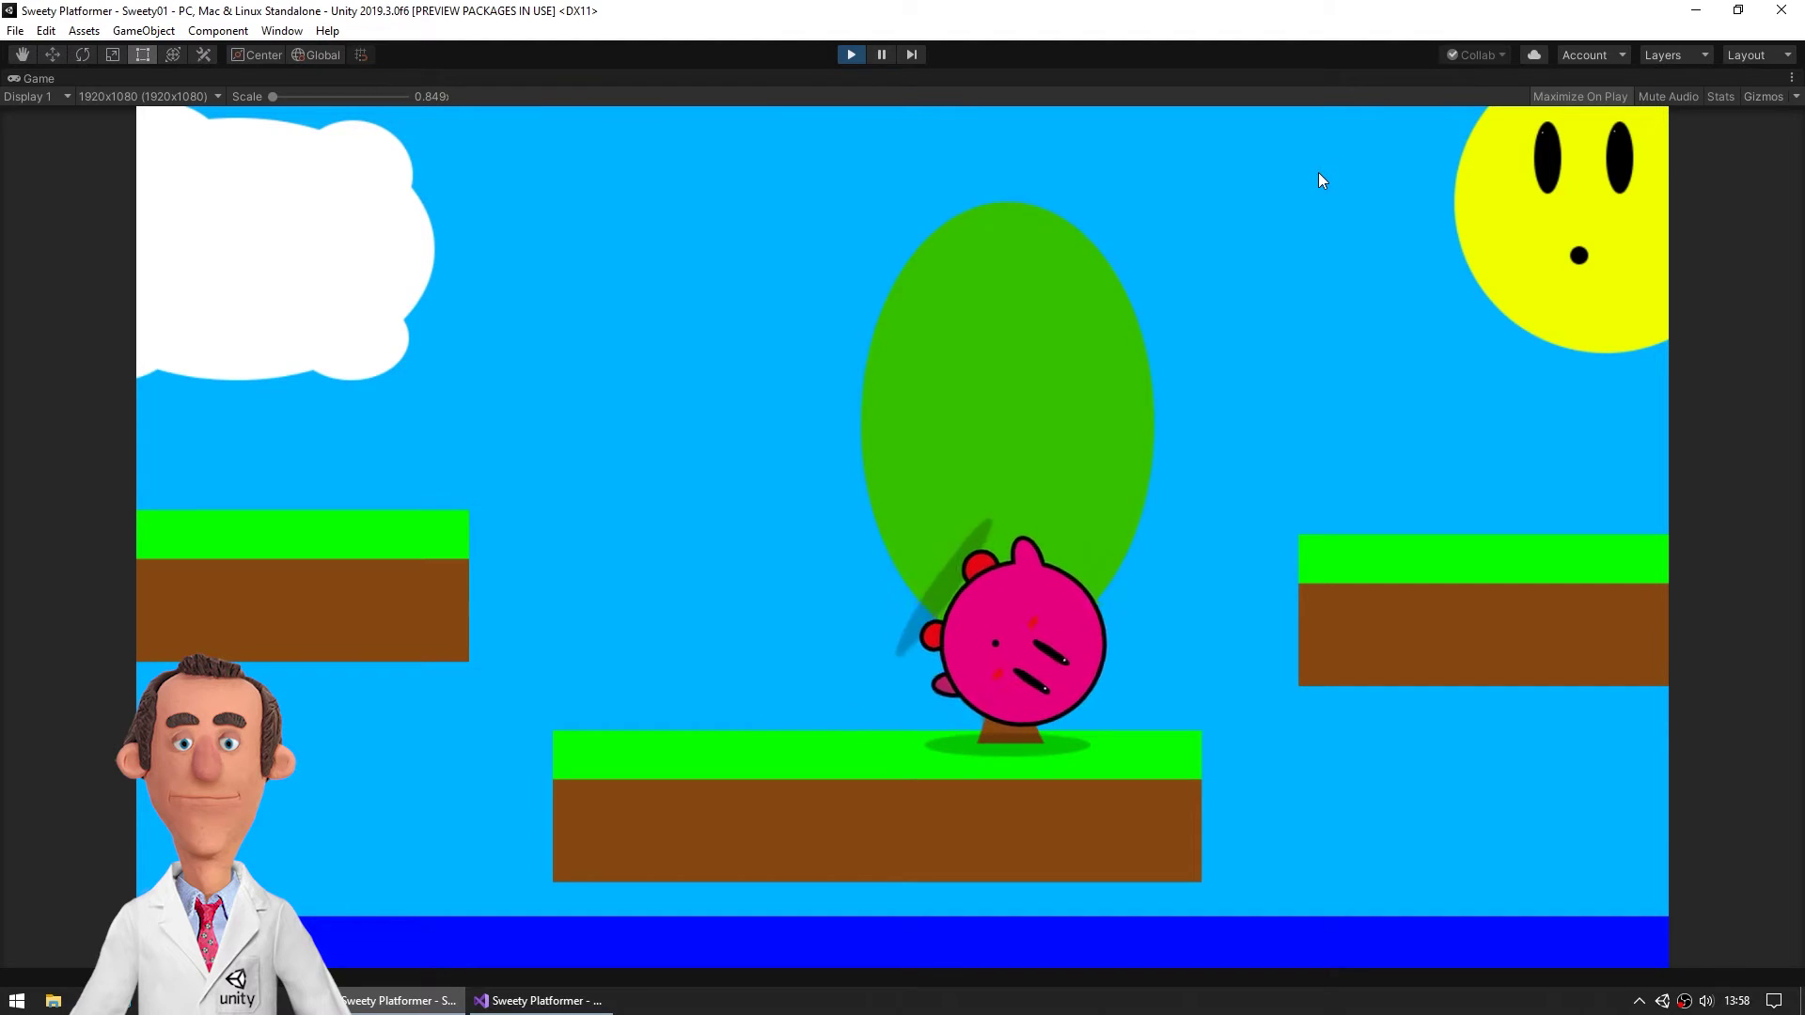
pyautogui.press('Left')
pyautogui.press('Right')
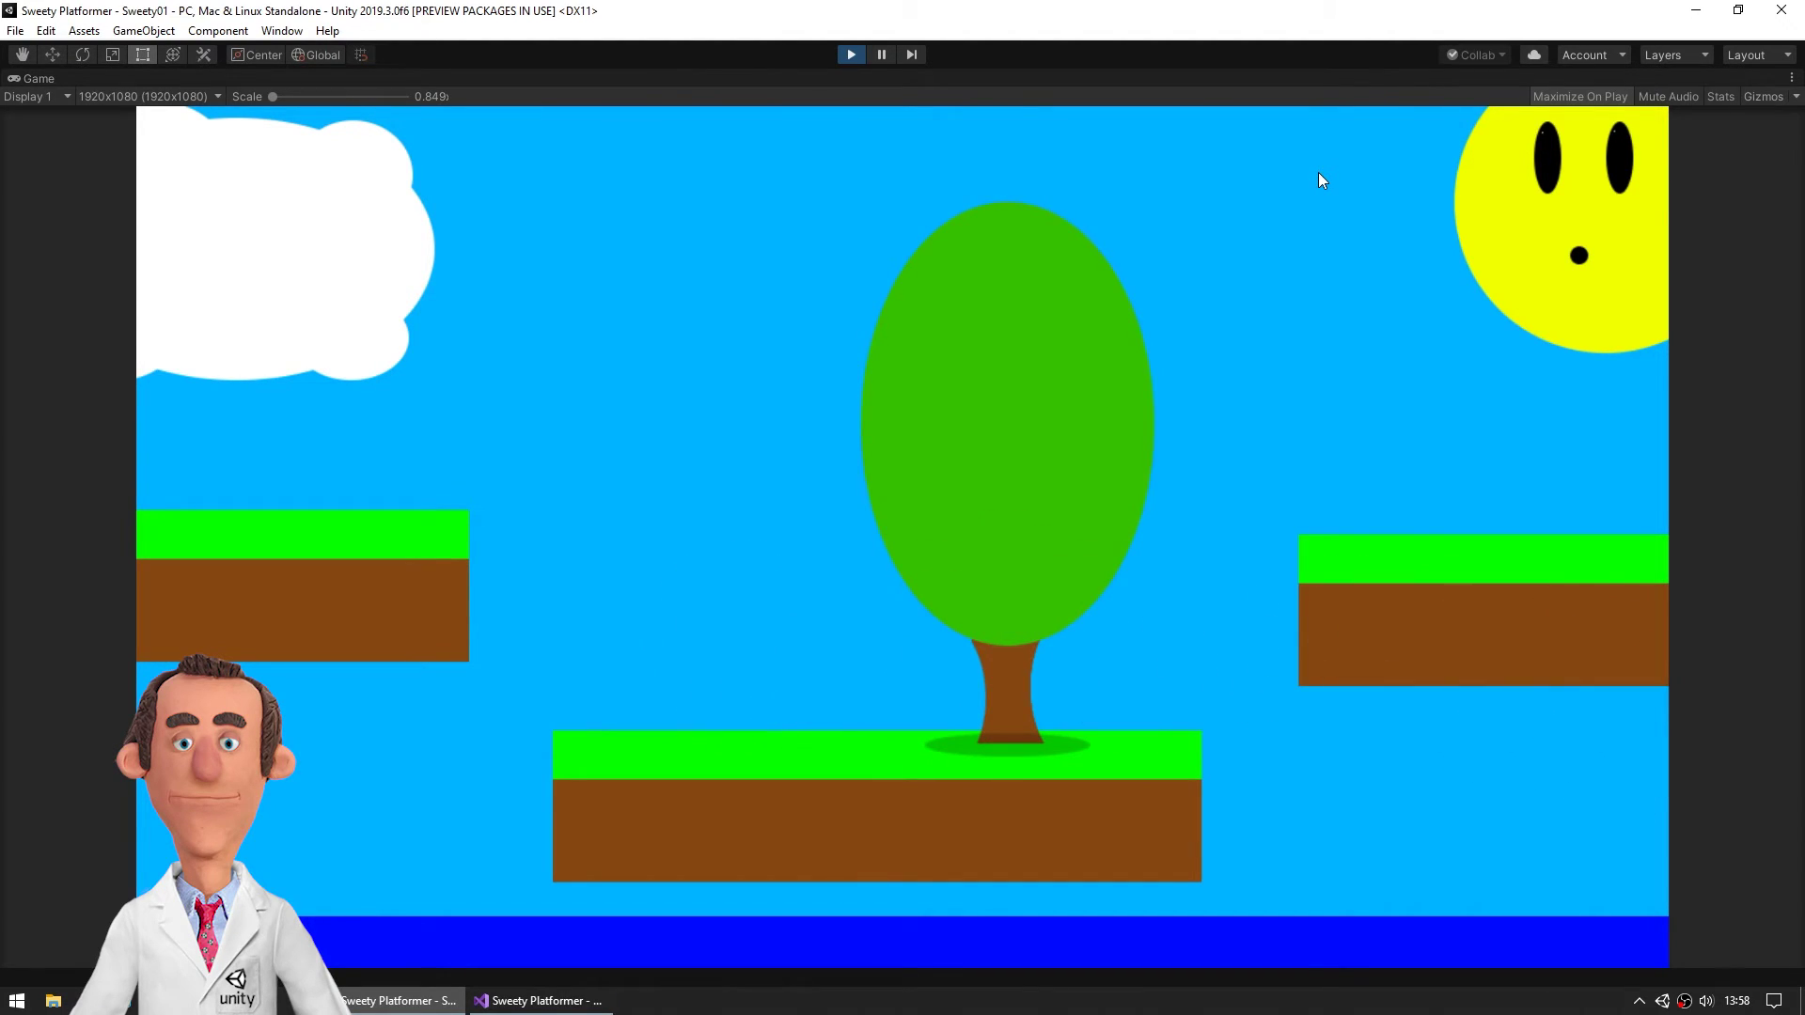
pyautogui.click(851, 55)
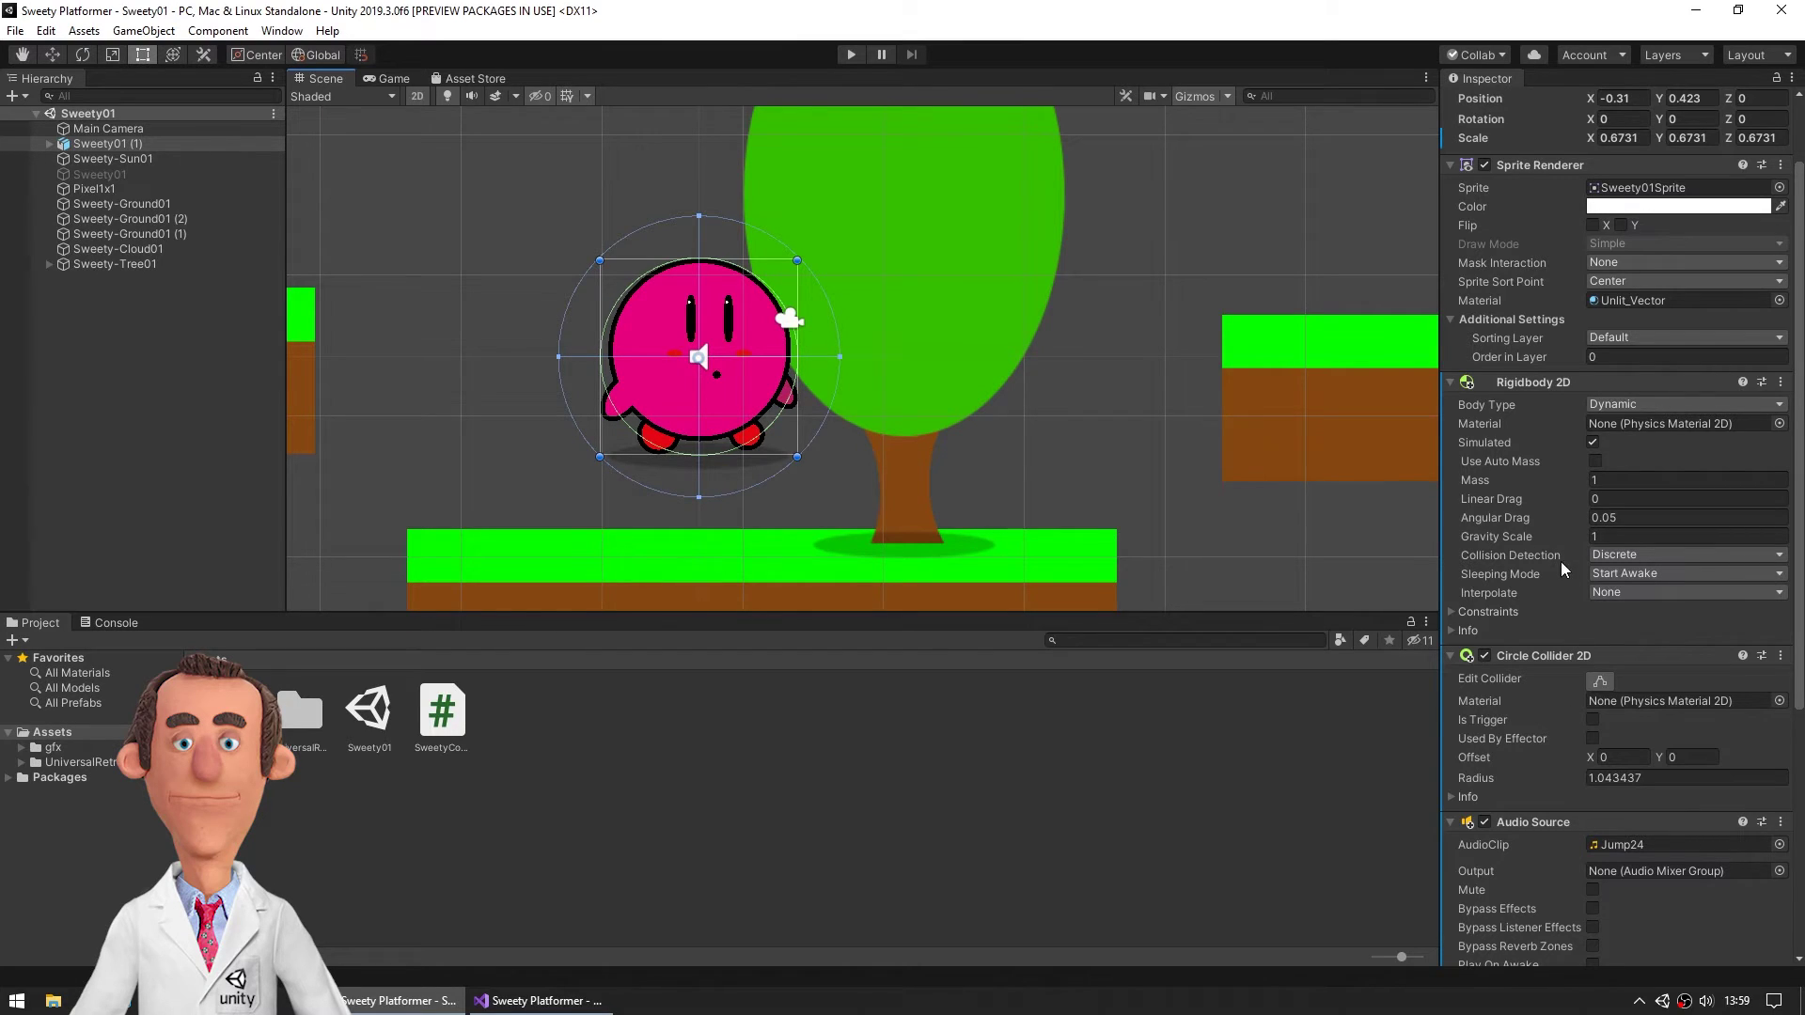
# Step: Freeze the Z rotation in the Rigidbody 2D constraints of Sweety01 (1) and play-test moving right and left
pyautogui.click(1453, 612)
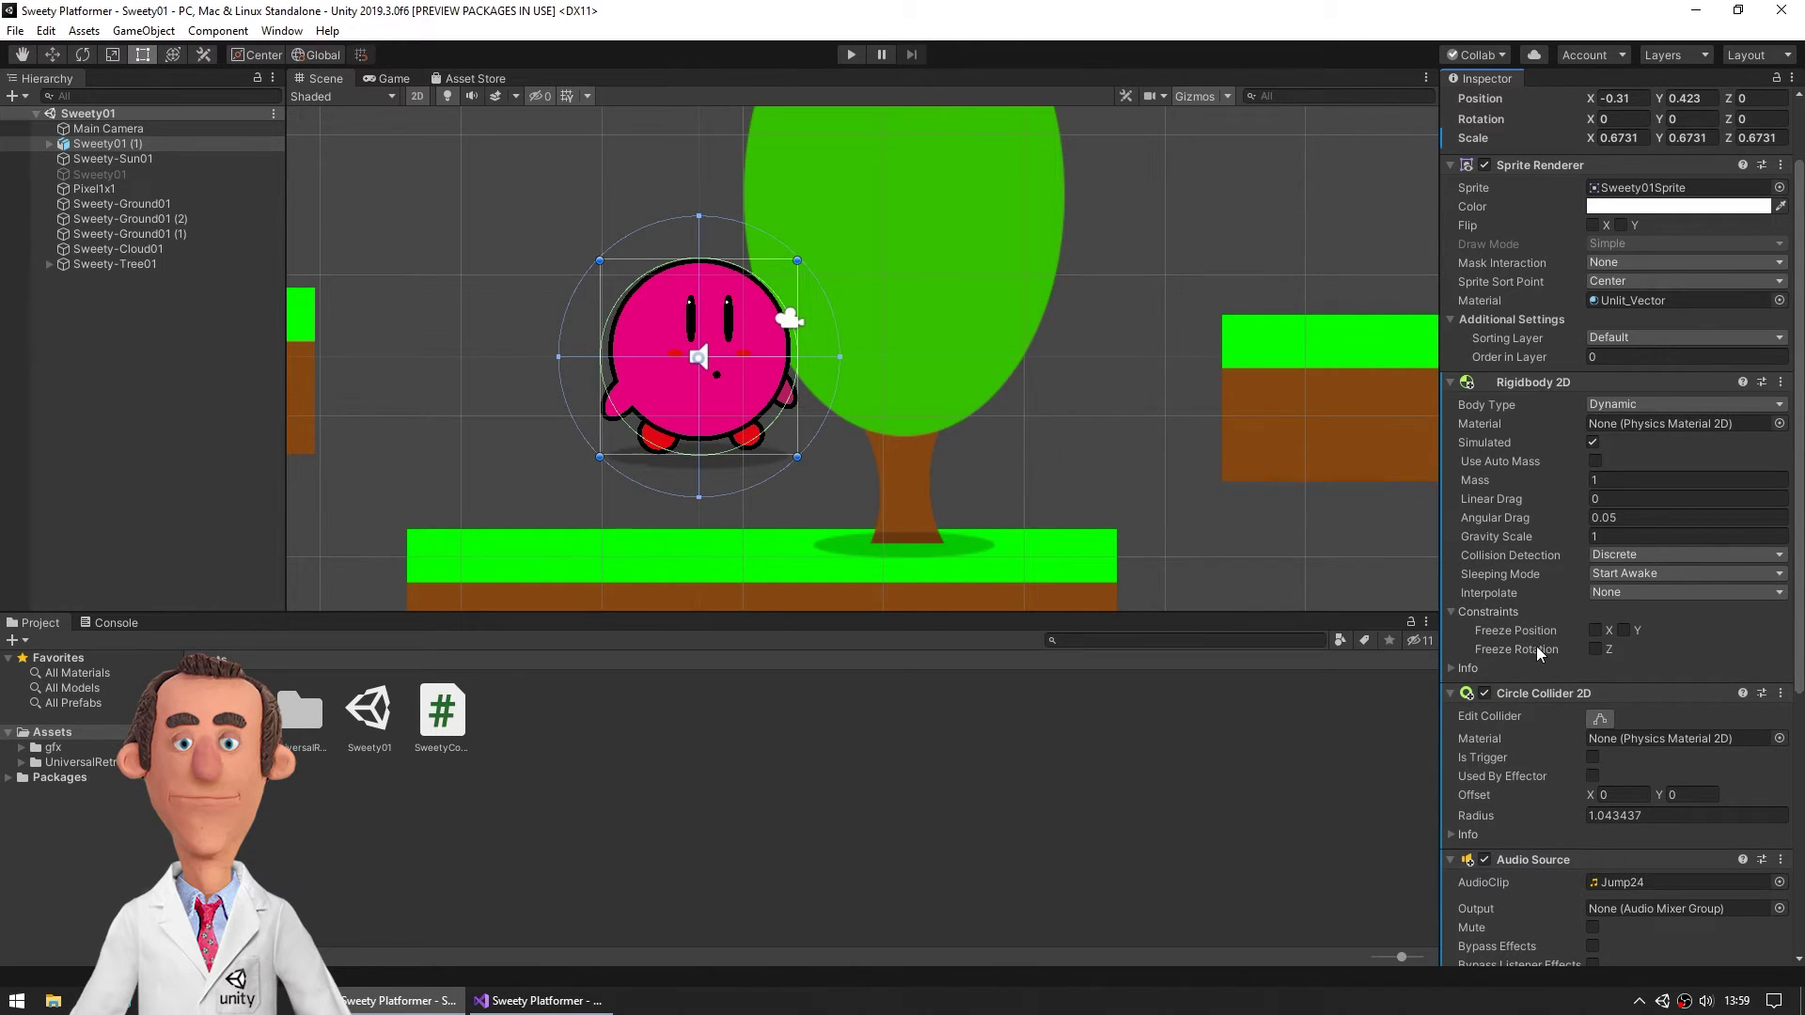
pyautogui.click(856, 57)
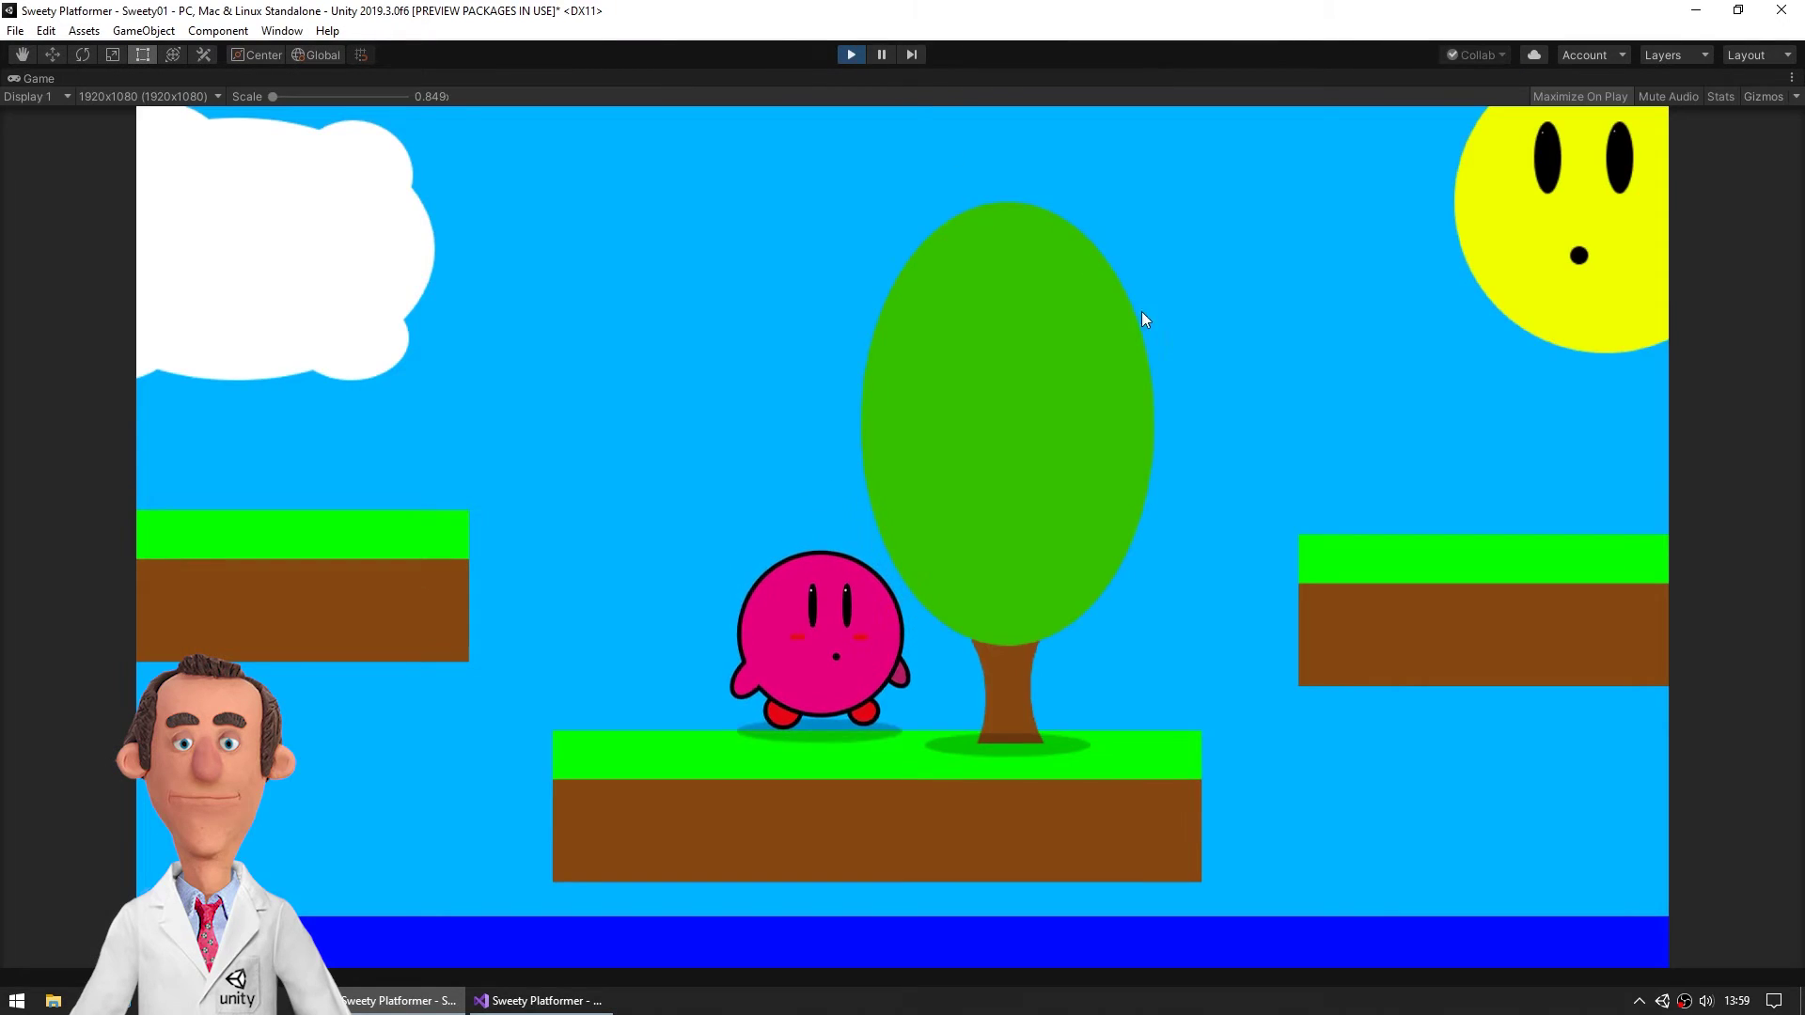
pyautogui.press('Right')
pyautogui.press('Left')
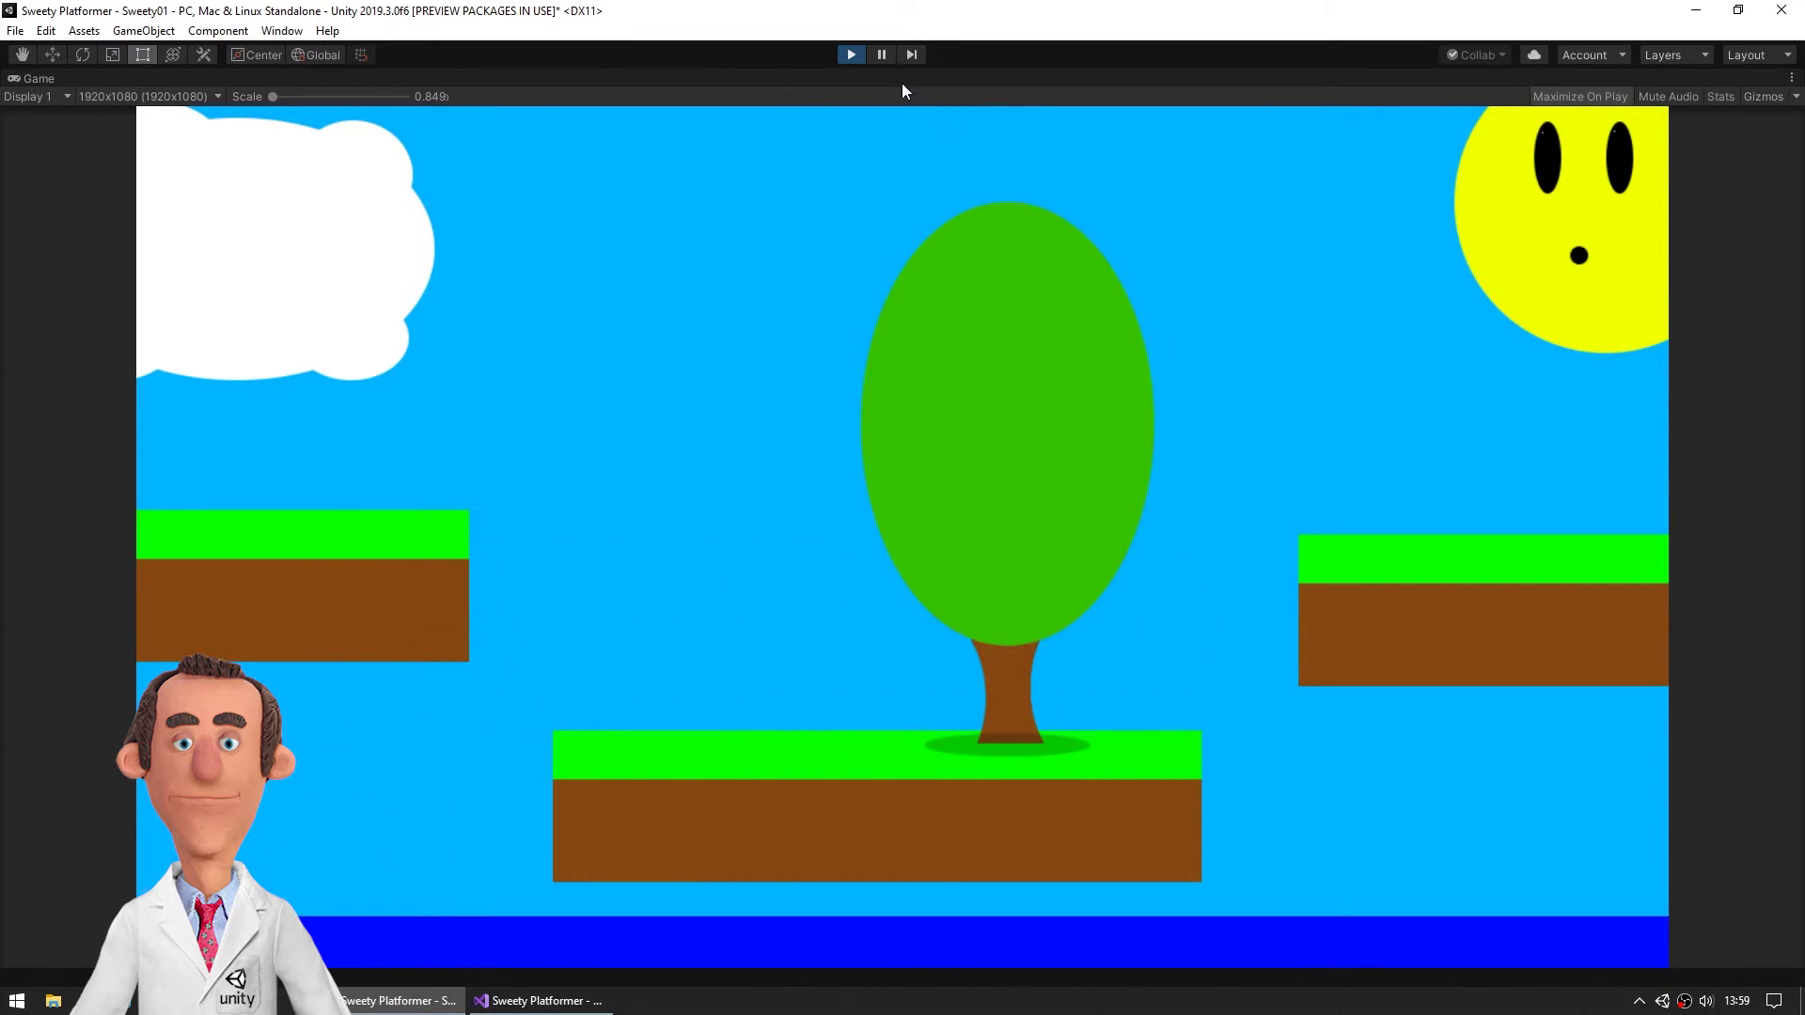
pyautogui.click(852, 57)
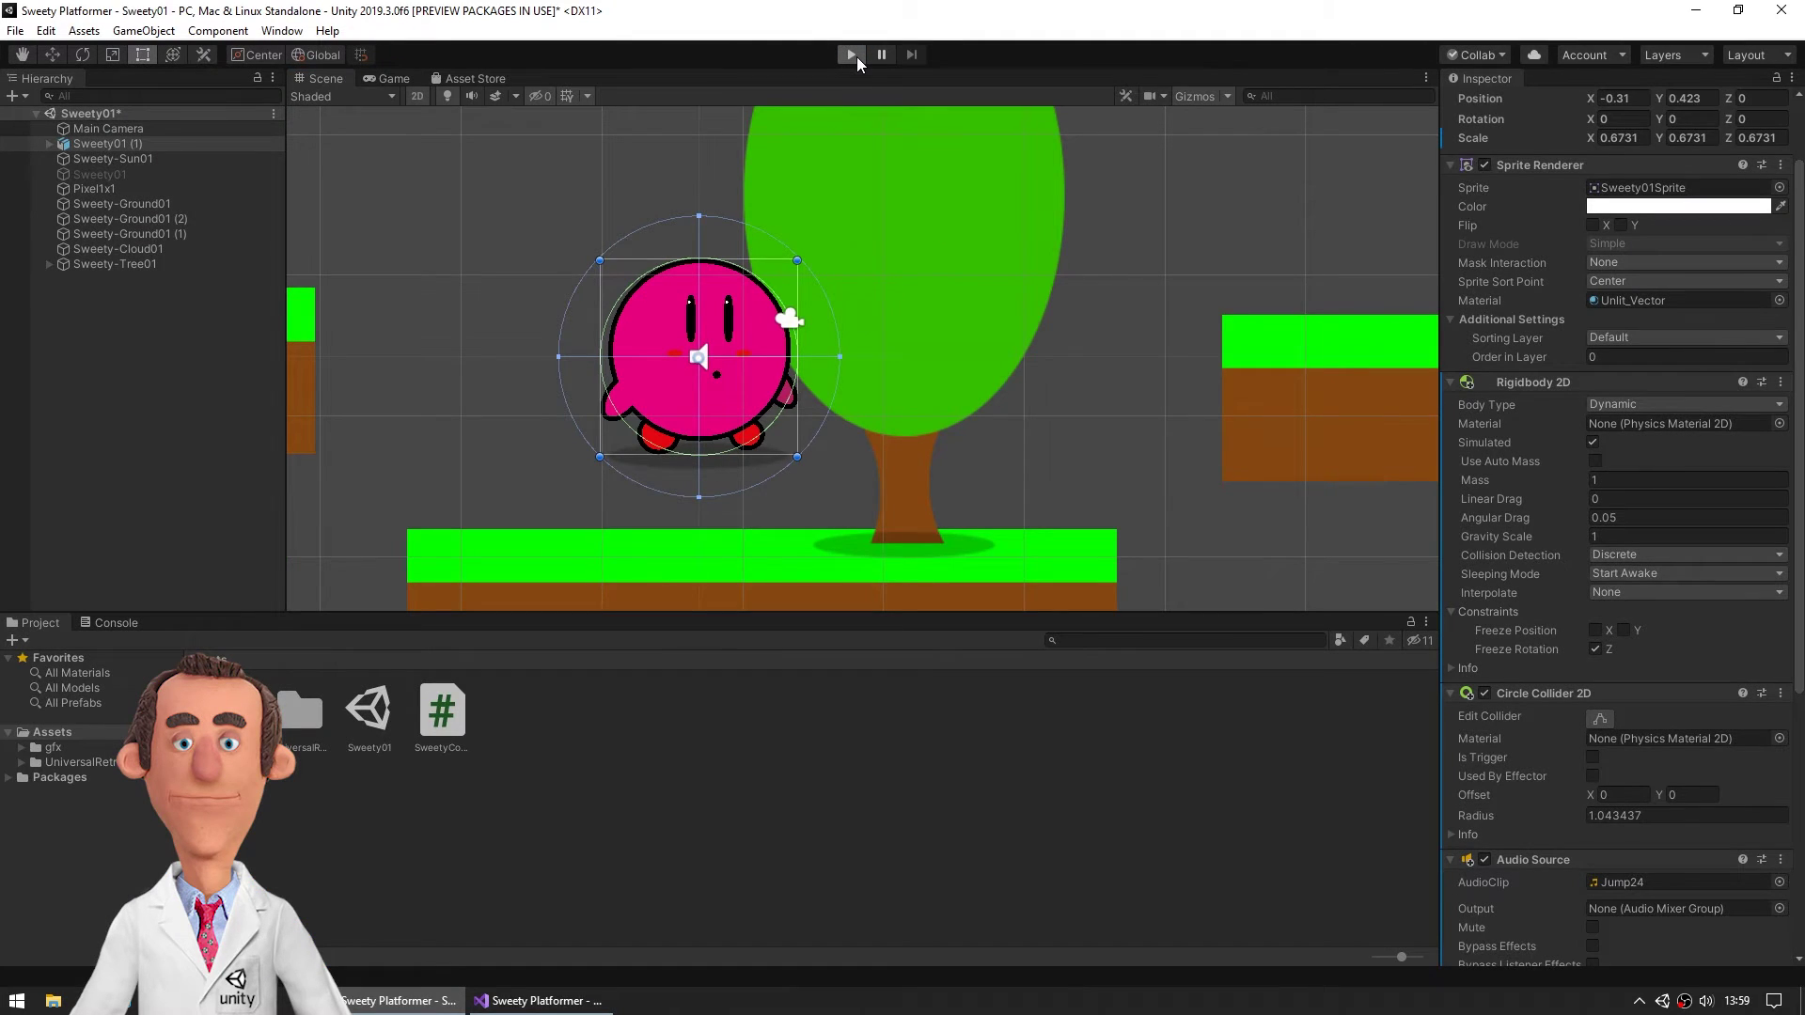
# Step: Play-test moving right combined with a jump toward the right-hand ground platform, and end play mode
pyautogui.click(852, 54)
pyautogui.press('Right')
pyautogui.press('space')
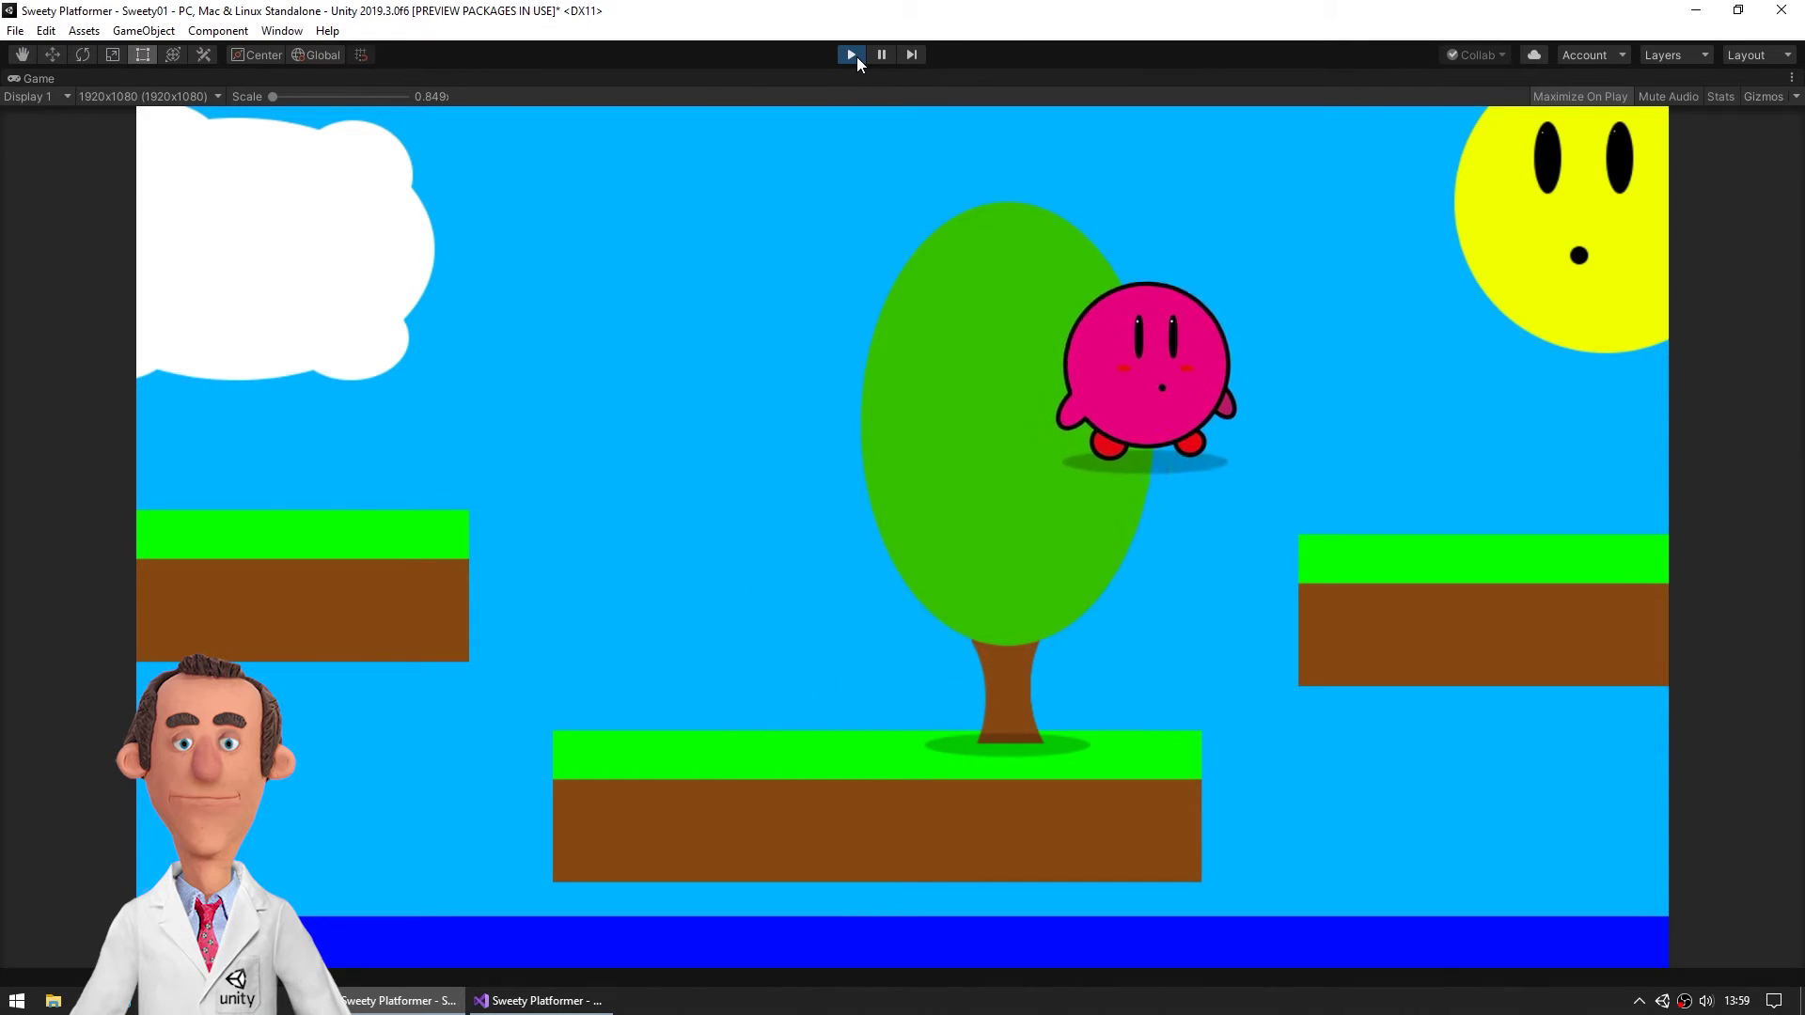
pyautogui.click(852, 55)
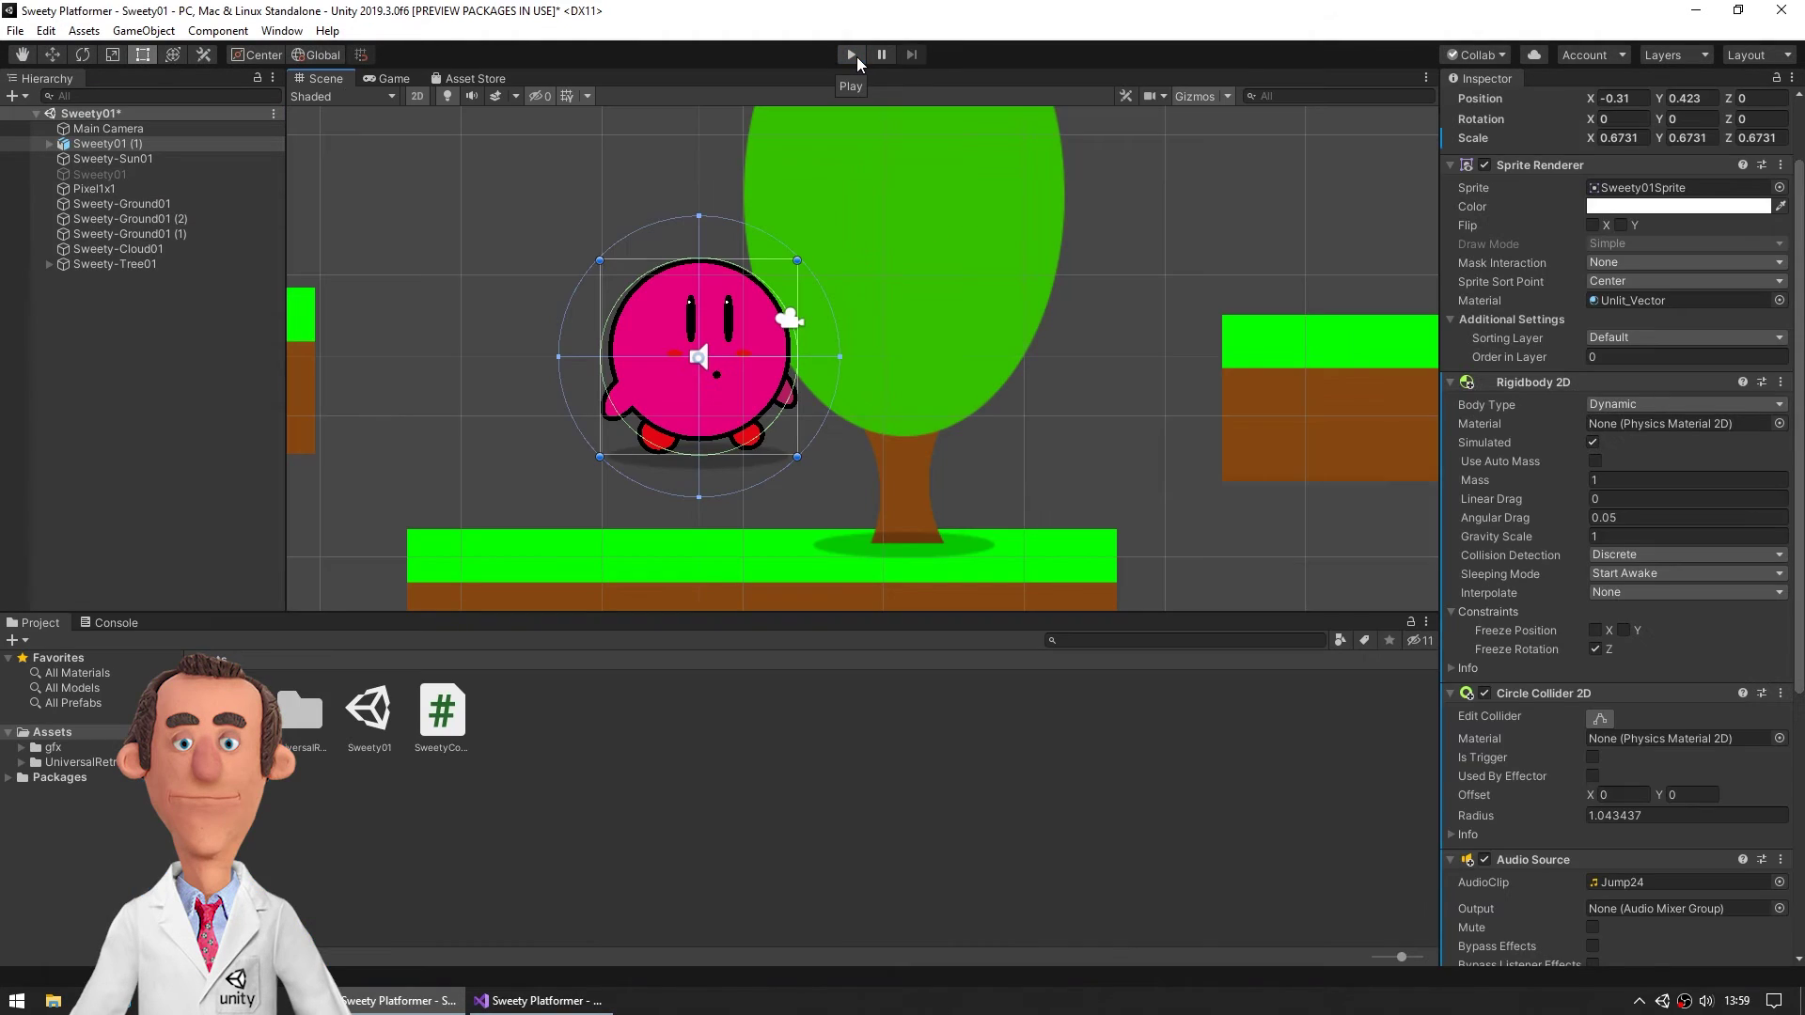
# Step: Add a Box Collider 2D to the right-hand platform Sweety-Ground01 (1) and save the scene
pyautogui.click(1278, 349)
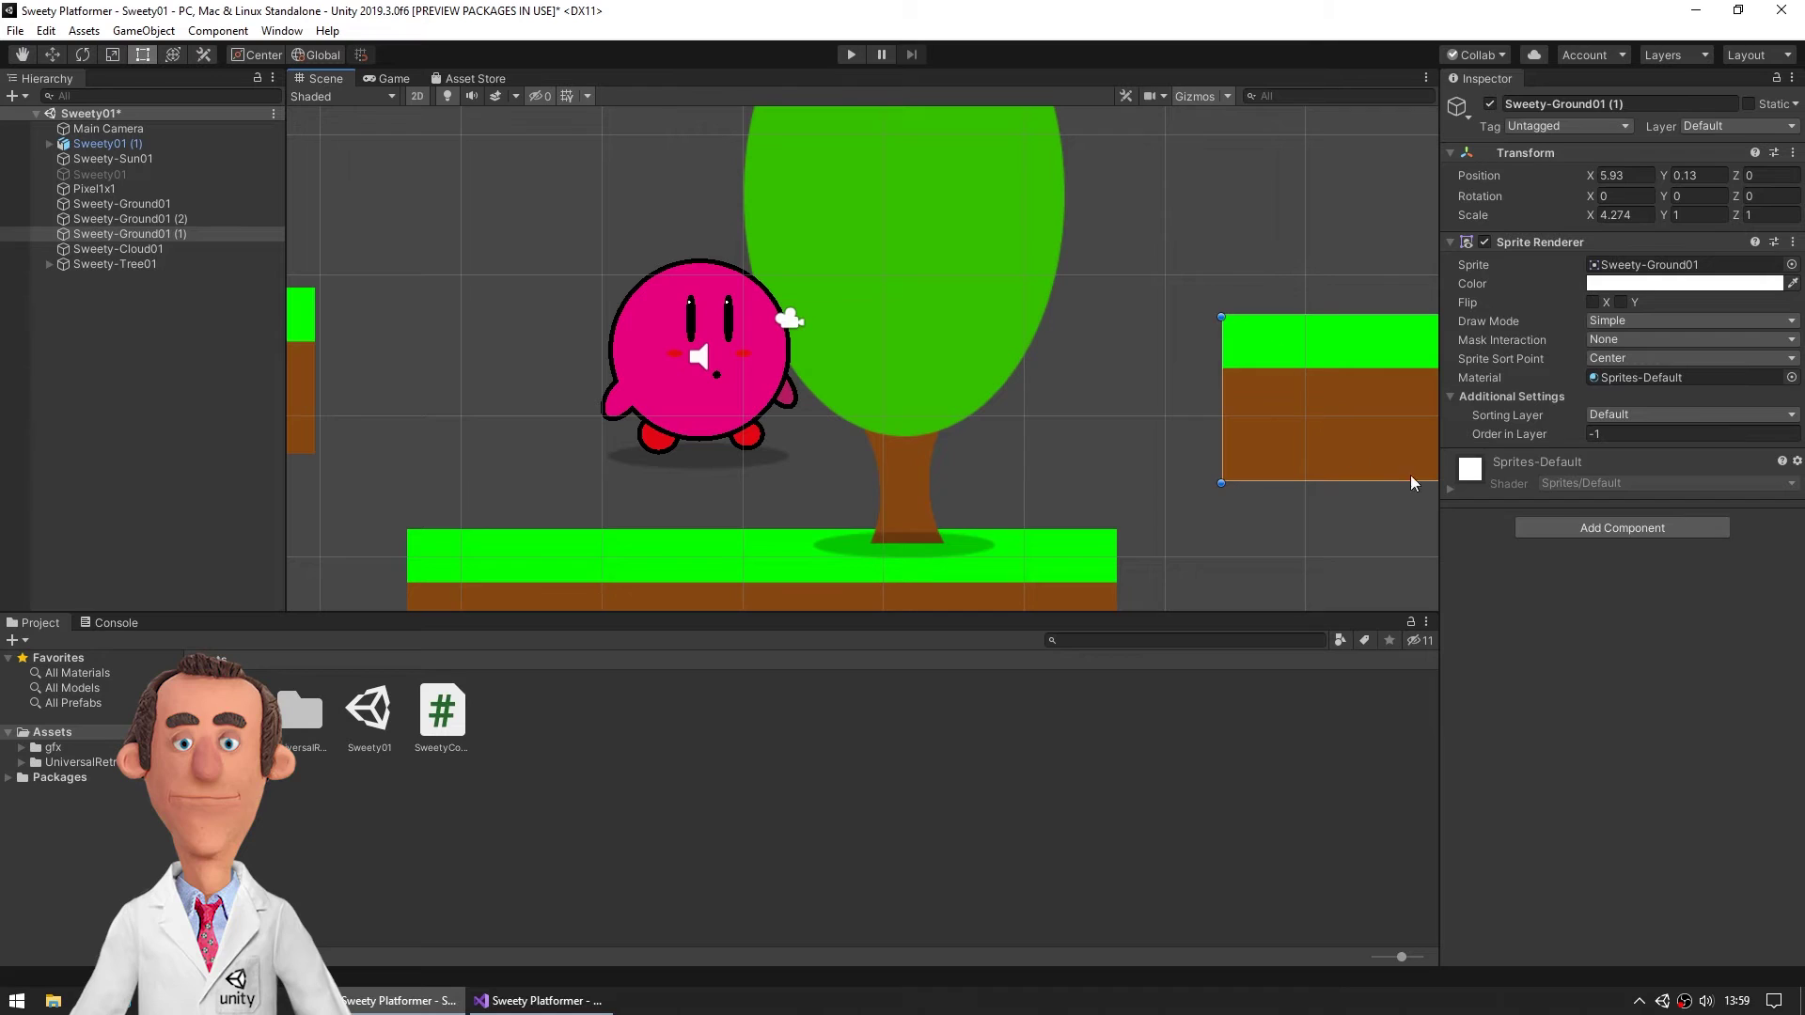
pyautogui.click(1578, 529)
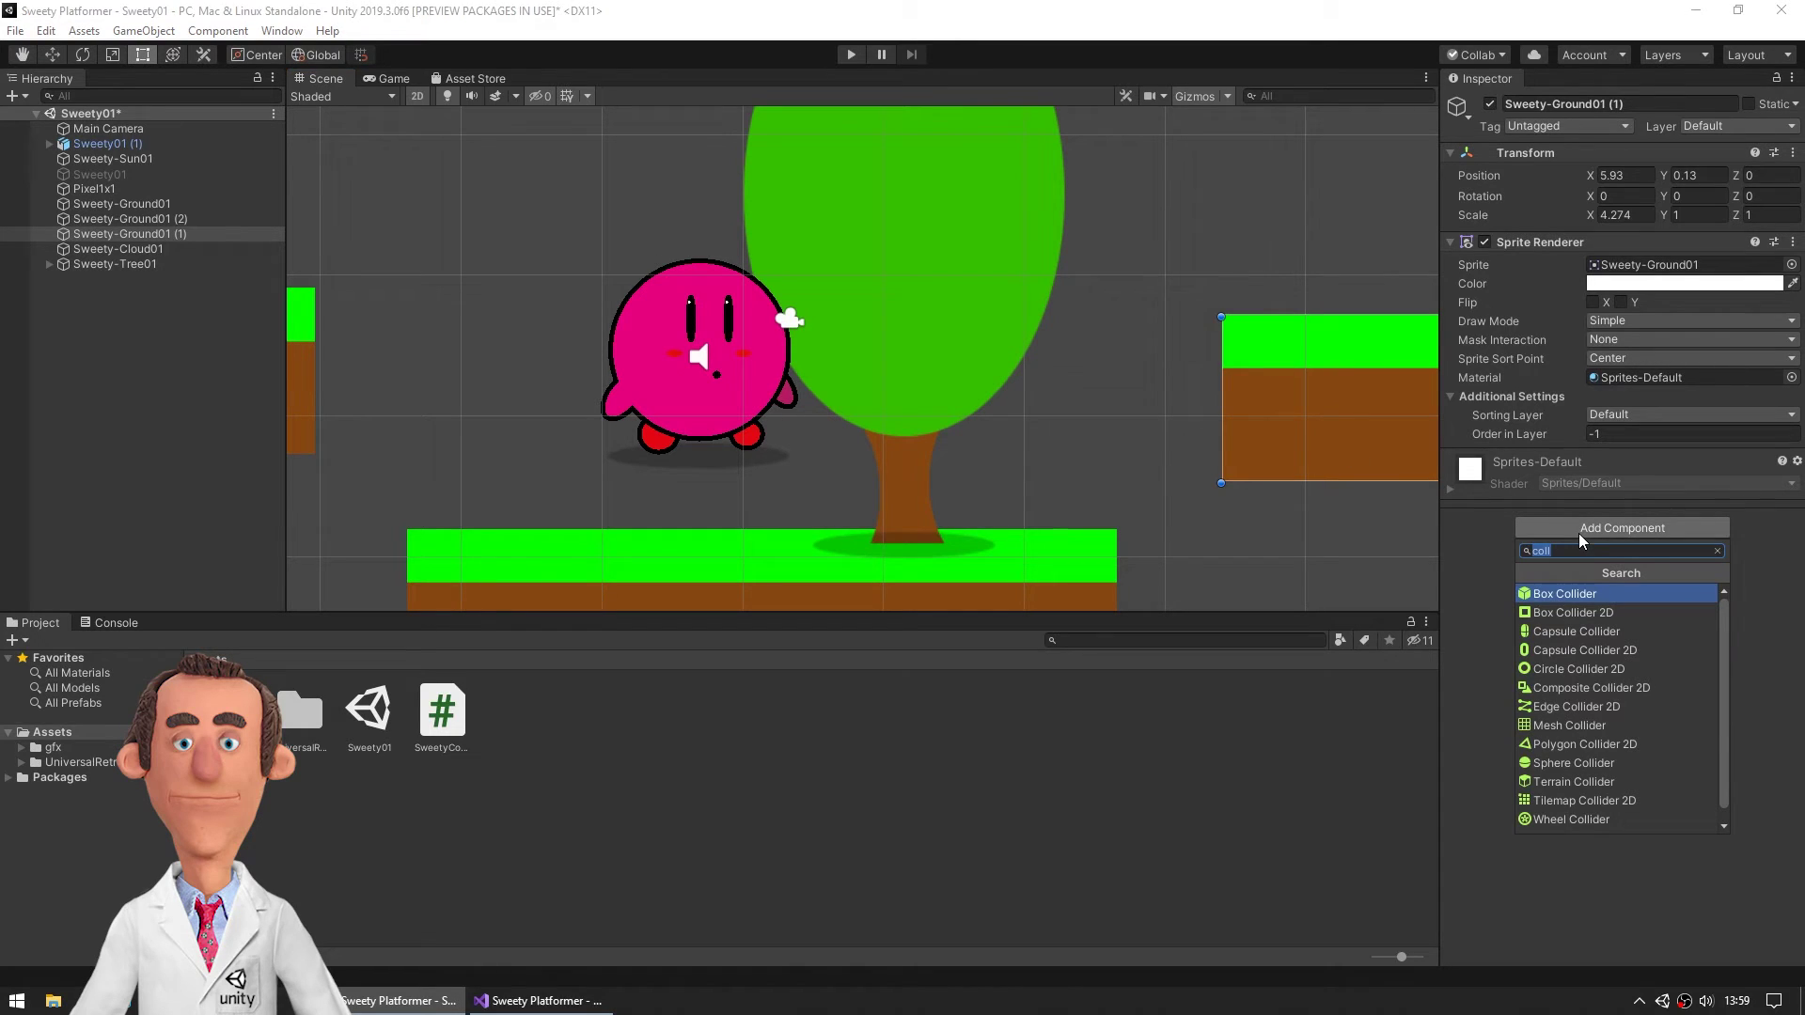
pyautogui.click(1594, 614)
pyautogui.hotkey('ctrl', 's')
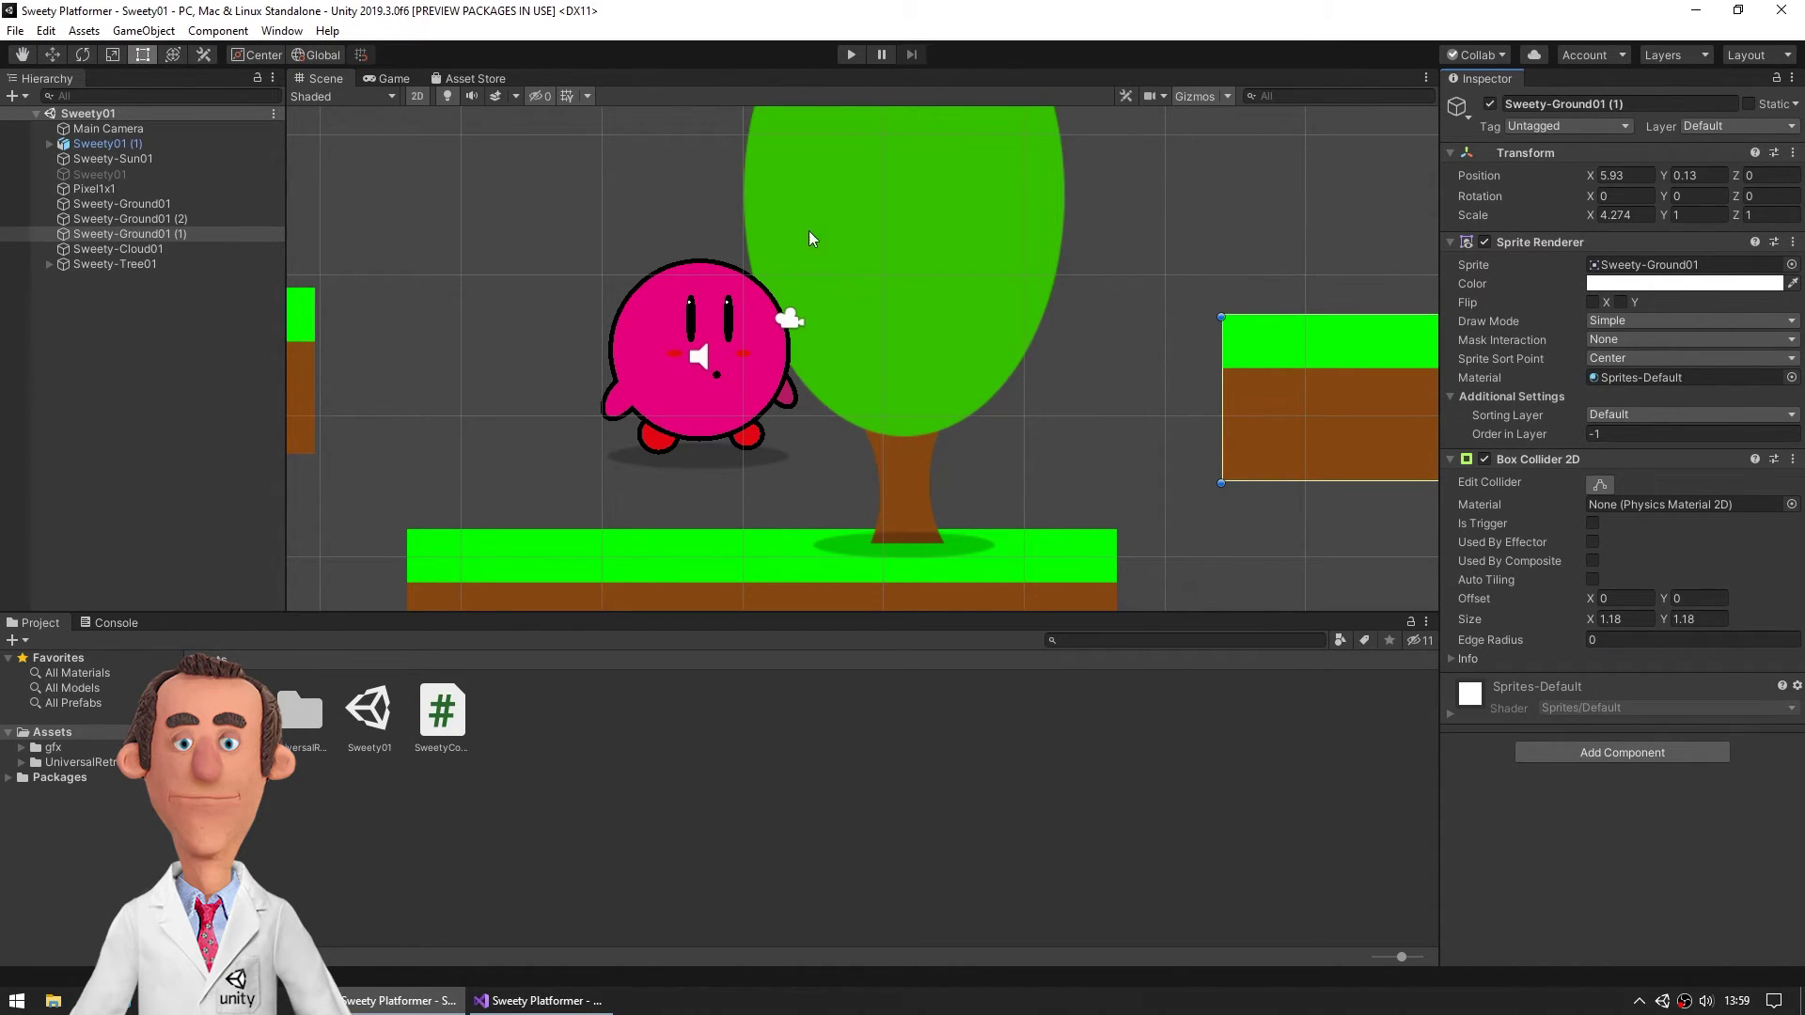
# Step: Play-test moving right and left with repeated jumps toward the right-hand platform to check its collider, and end play mode
pyautogui.click(854, 57)
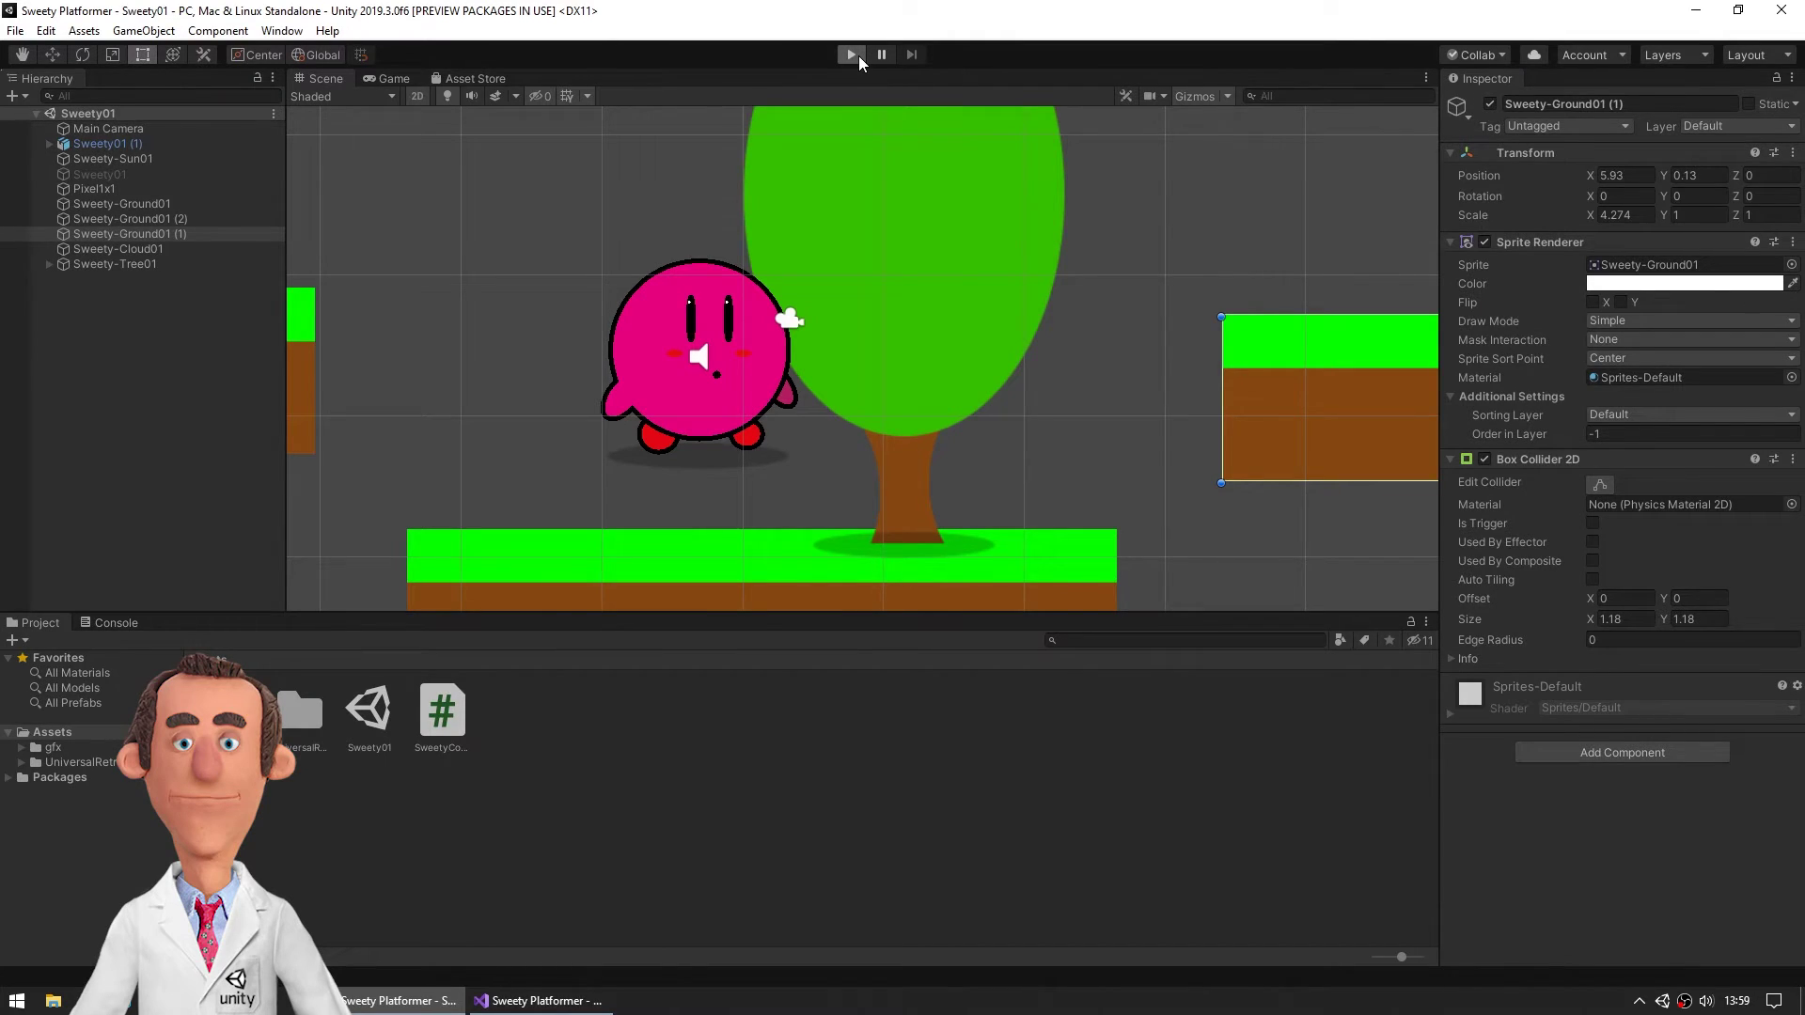
pyautogui.press('Right')
pyautogui.press('space')
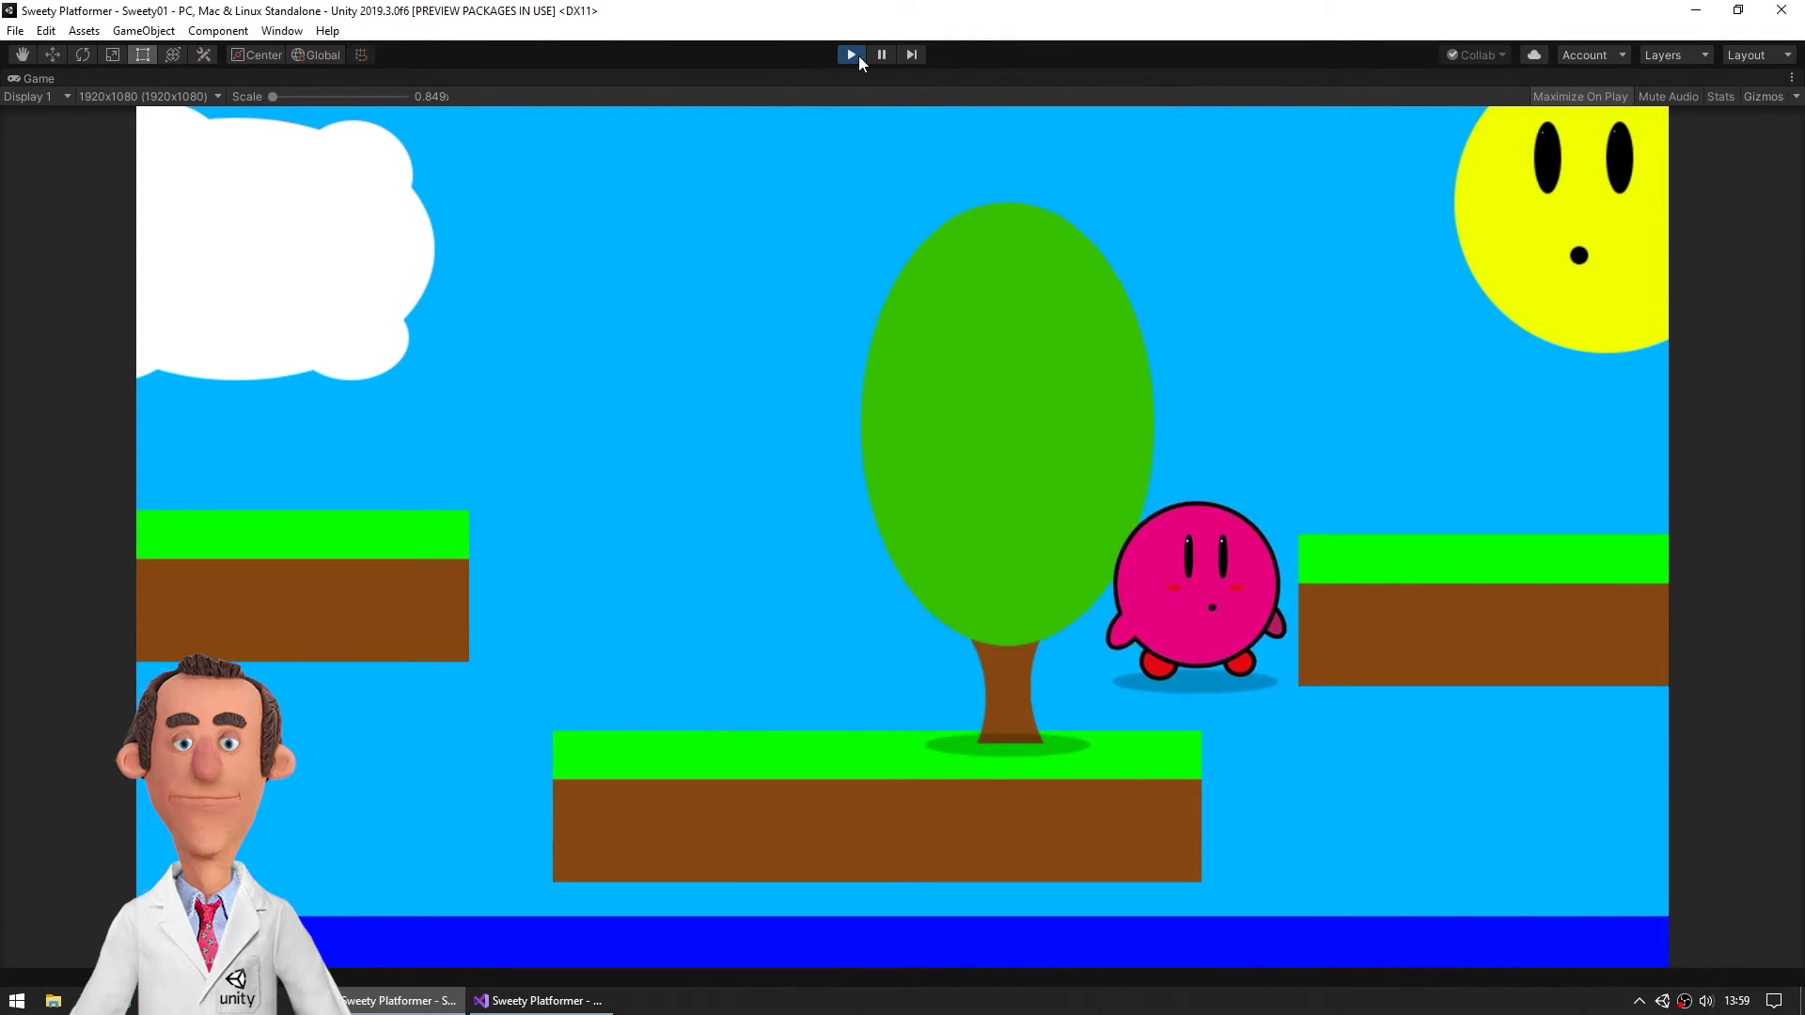
pyautogui.press('Left')
pyautogui.press('Right')
pyautogui.press('space')
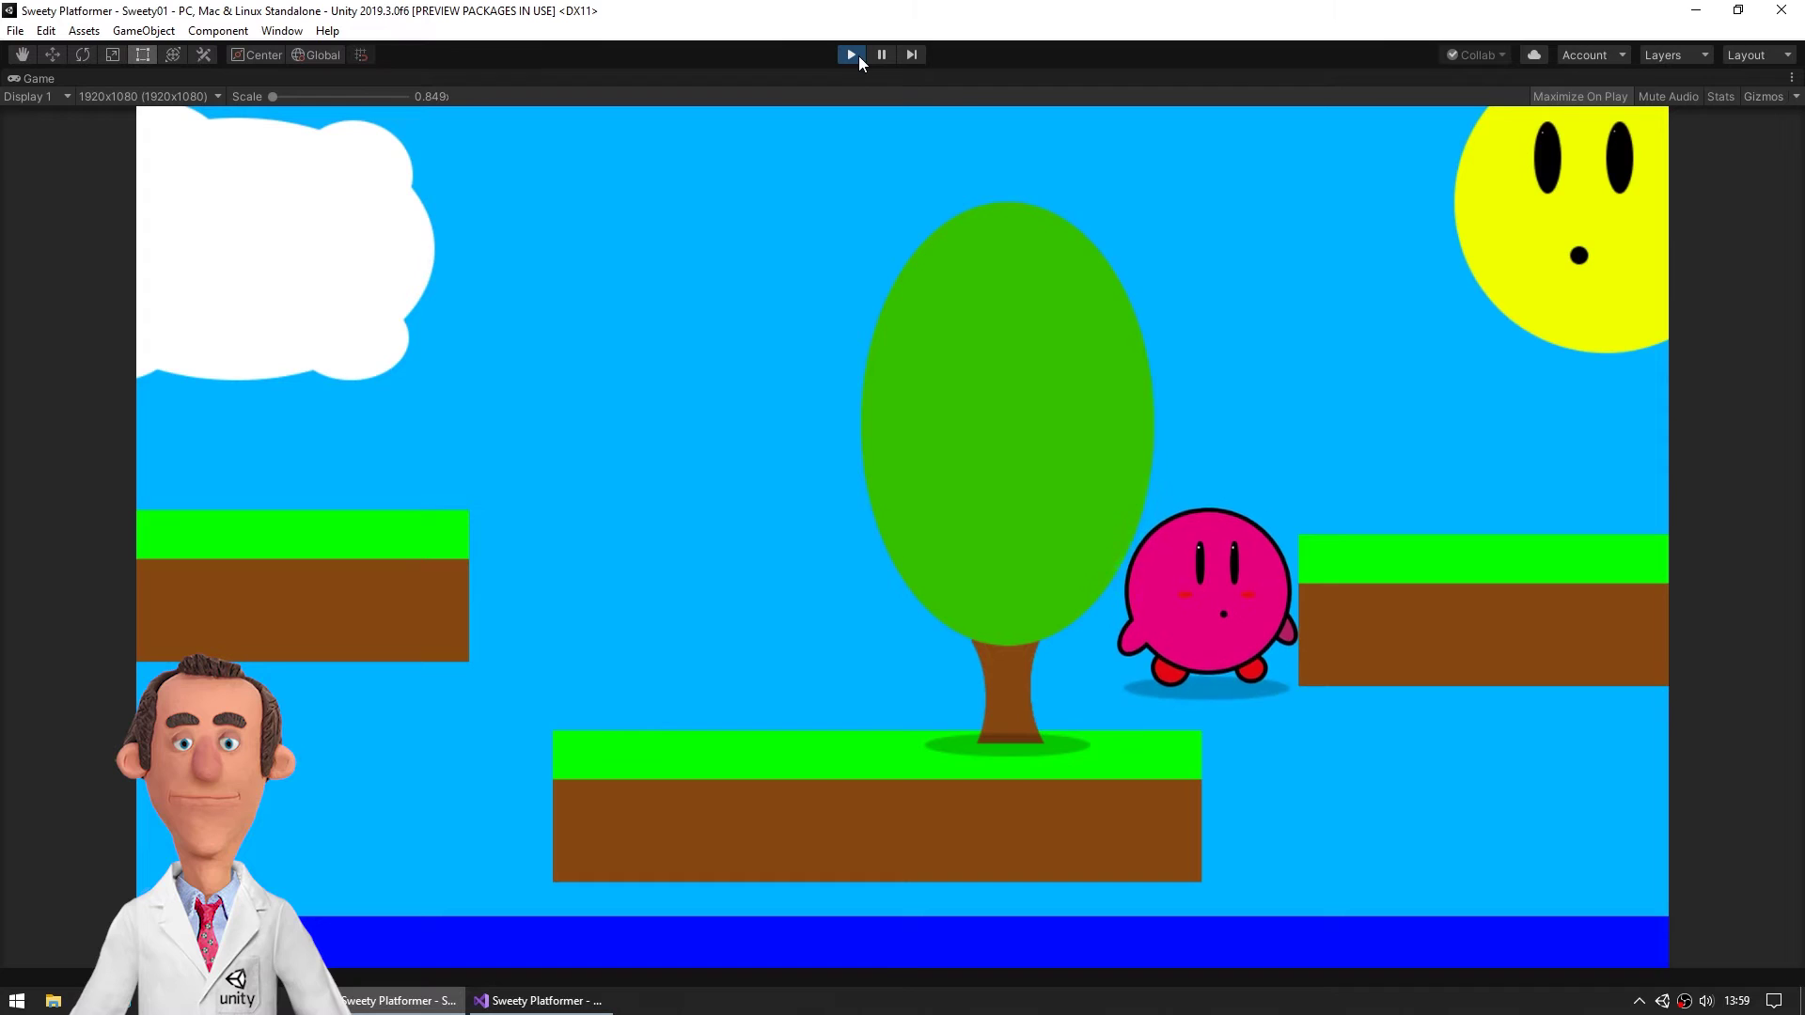
pyautogui.press('Left')
pyautogui.press('Right')
pyautogui.press('space')
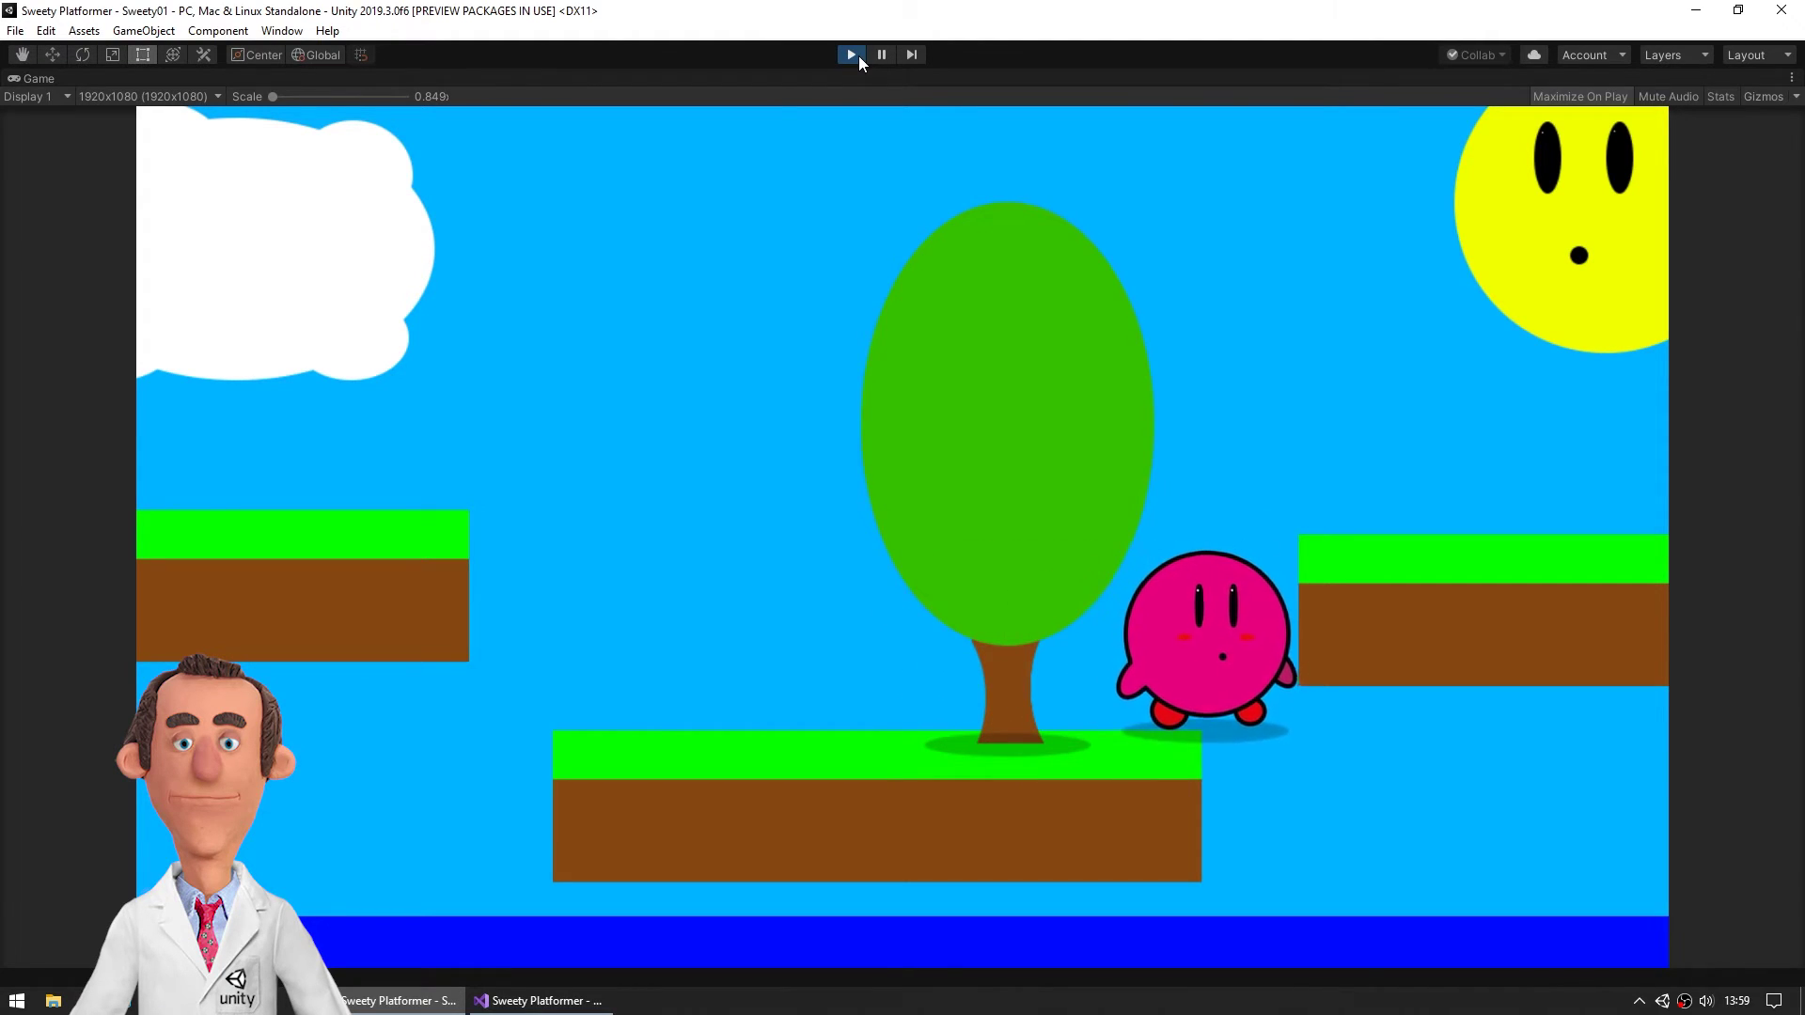
pyautogui.press('Left')
pyautogui.press('Right')
pyautogui.press('space')
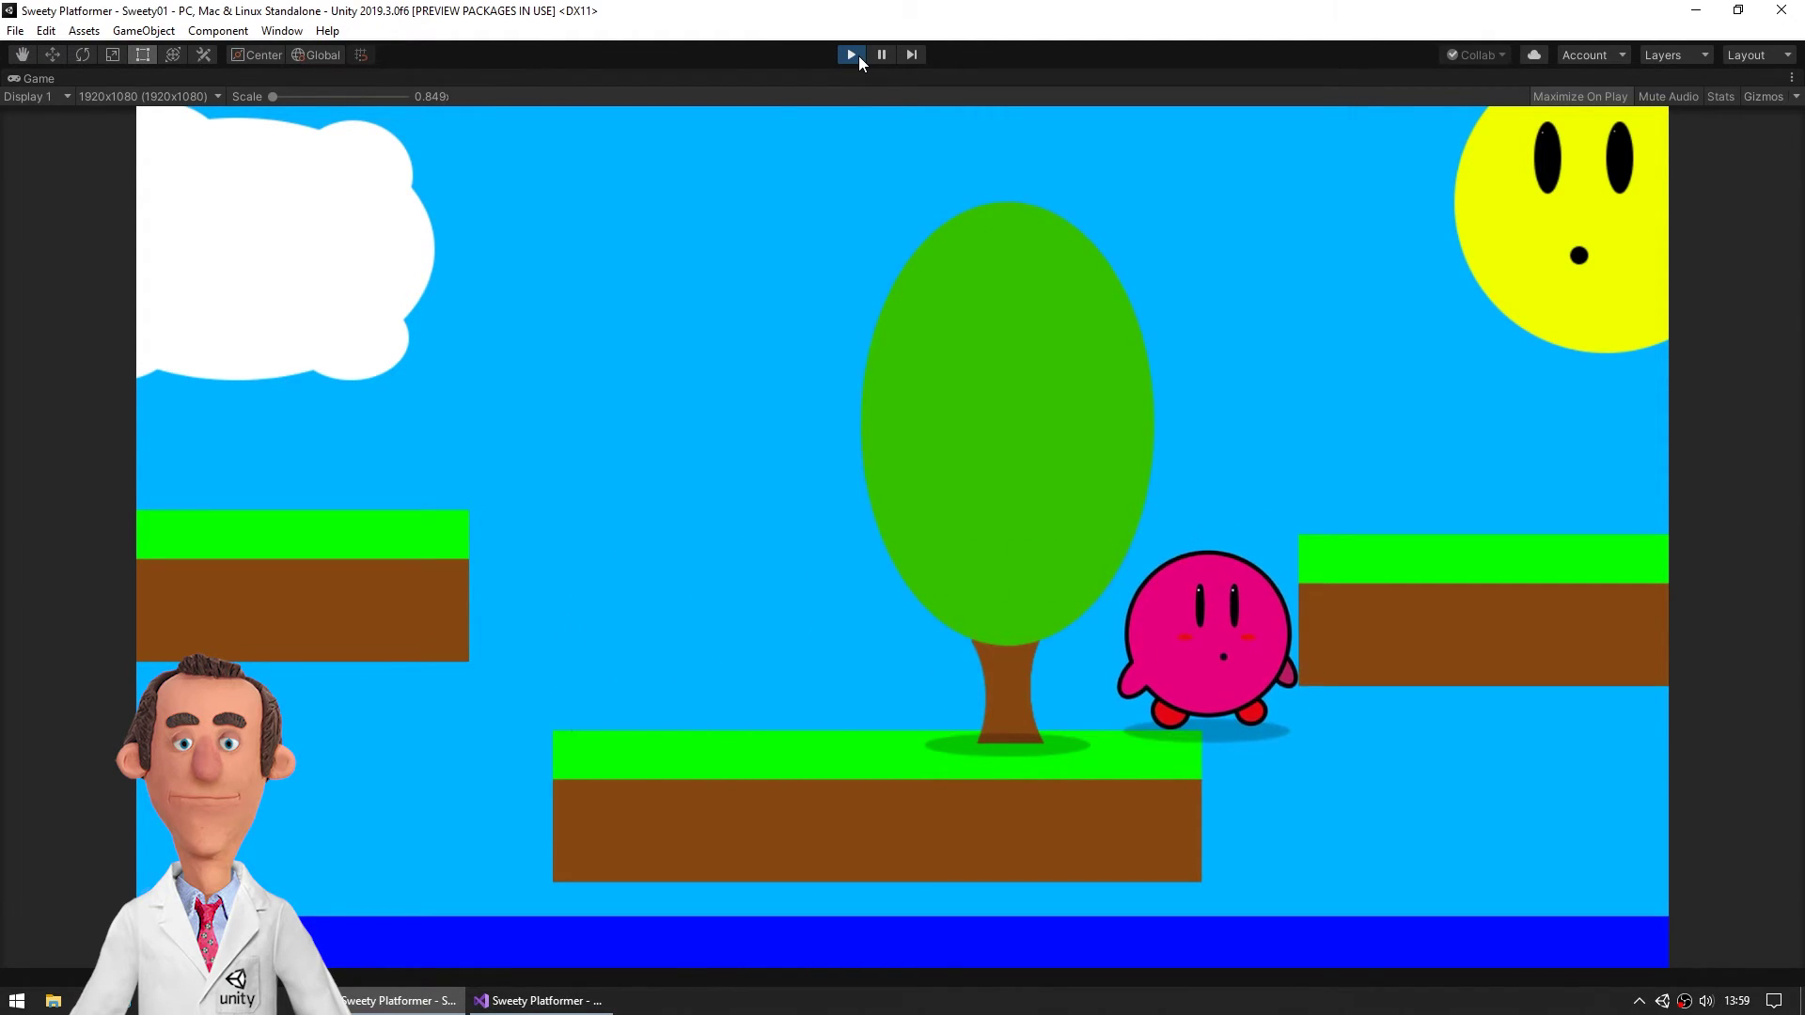
pyautogui.press('Left')
pyautogui.press('Right')
pyautogui.press('space')
pyautogui.press('Left')
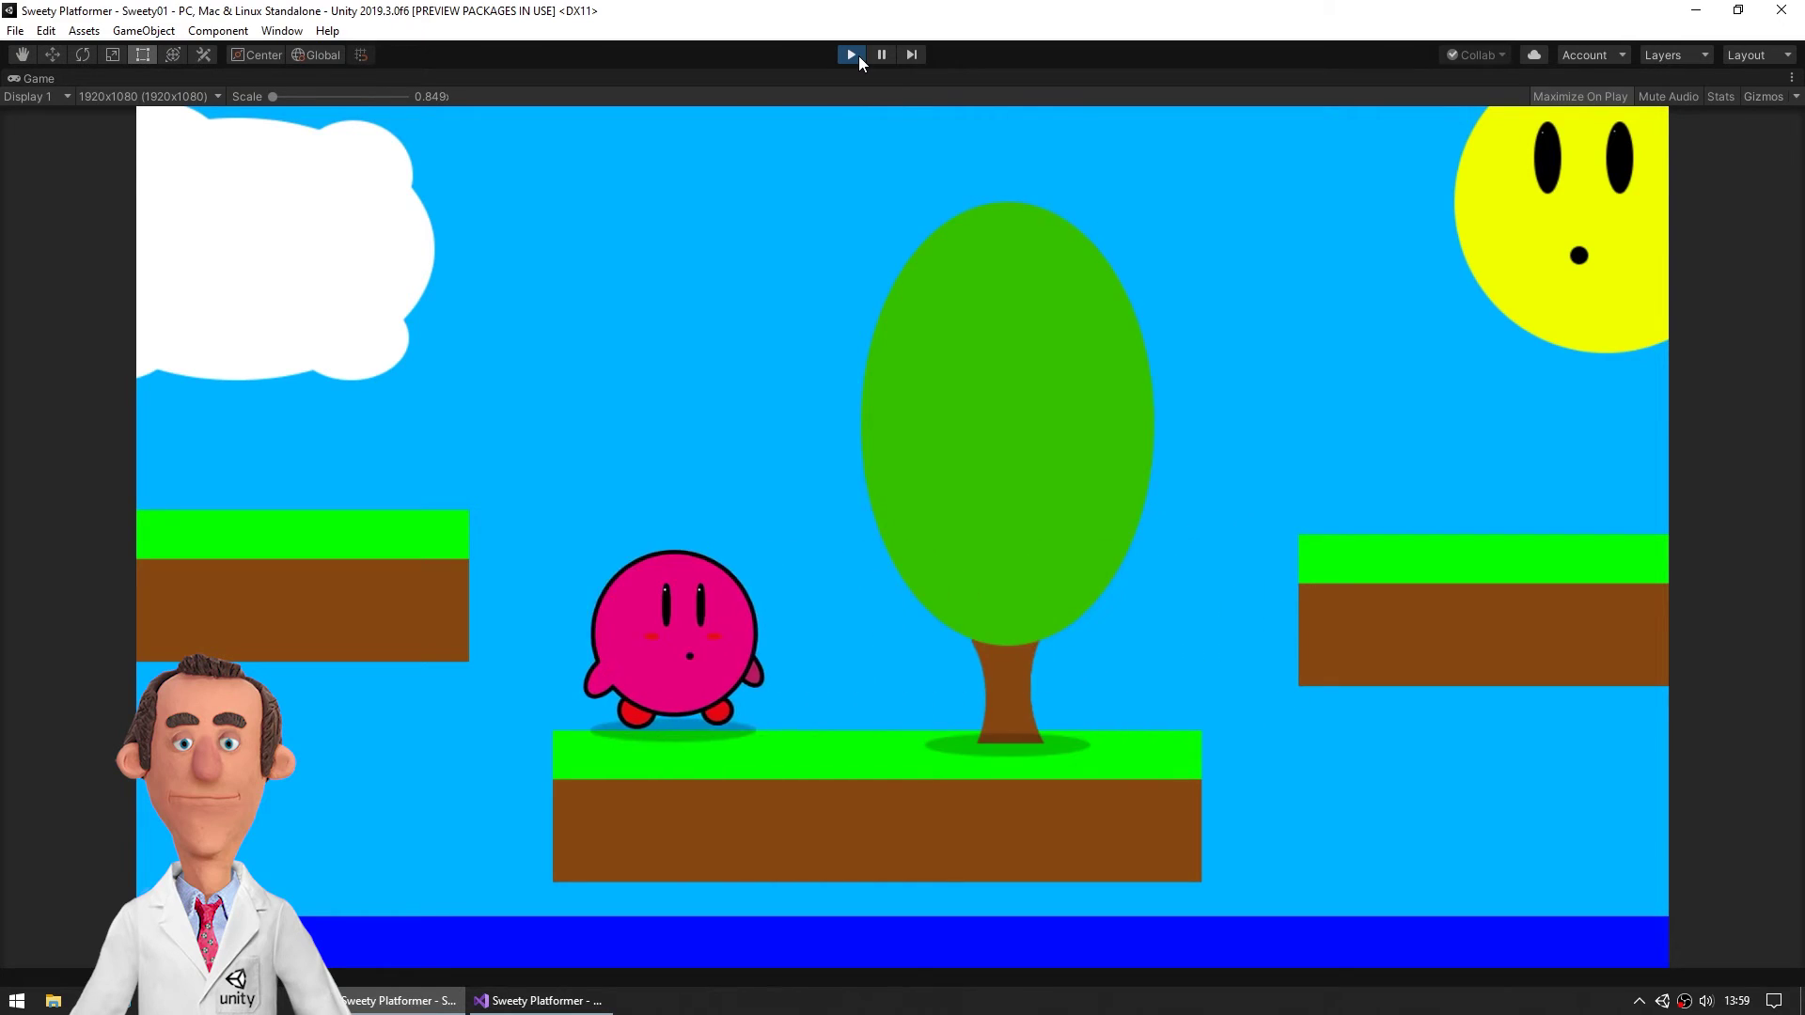
pyautogui.click(851, 54)
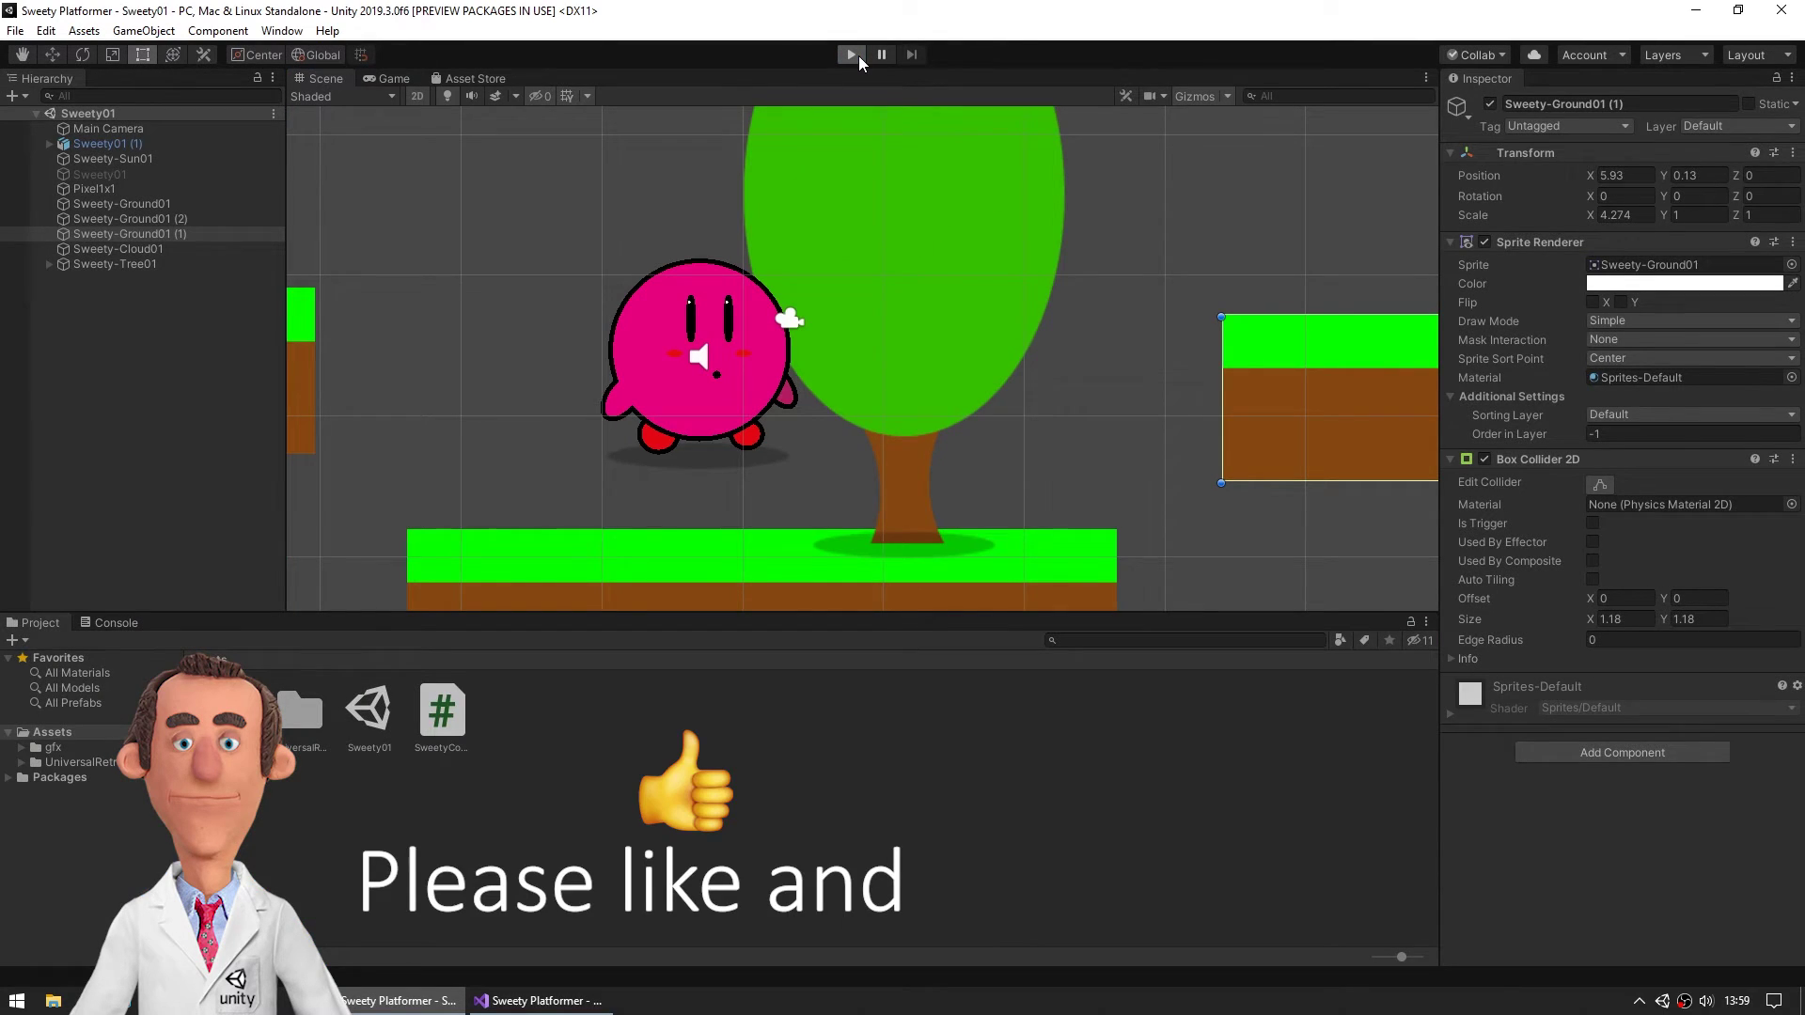
# Step: Play-test a rightward jump onto the right-hand platform followed by a move left, and end play mode
pyautogui.click(851, 55)
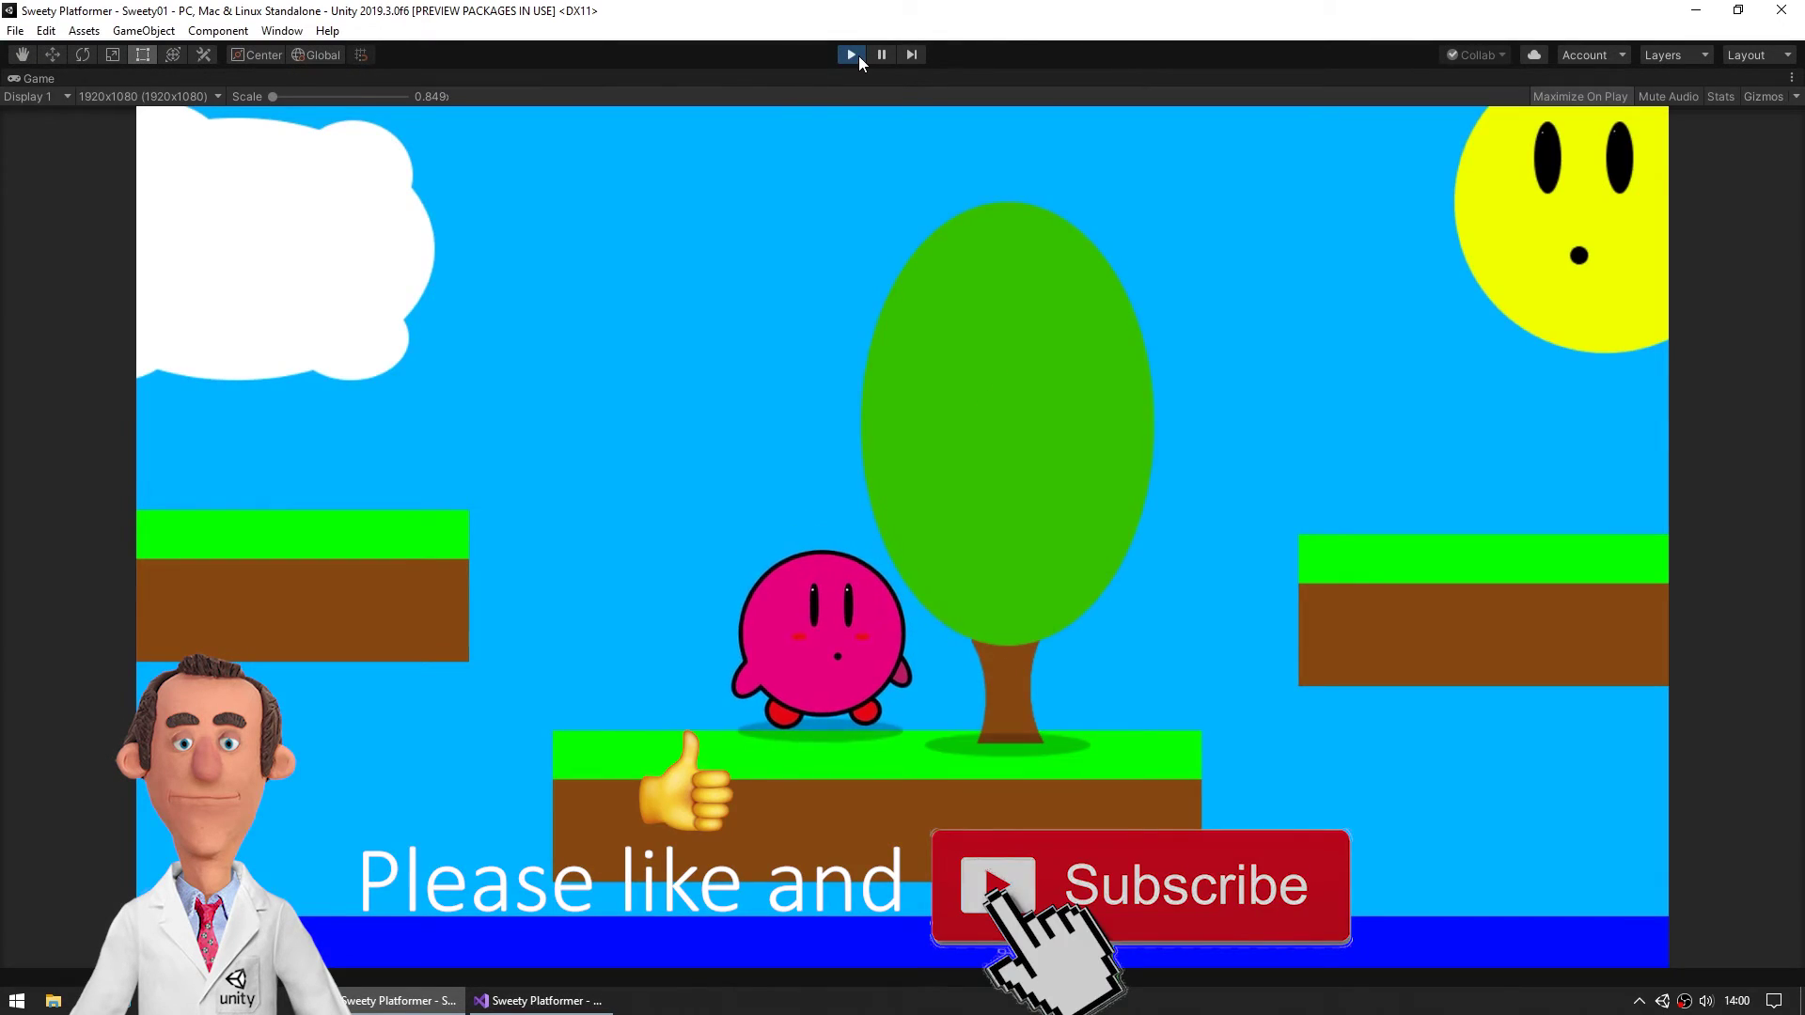
pyautogui.press('Right')
pyautogui.press('space')
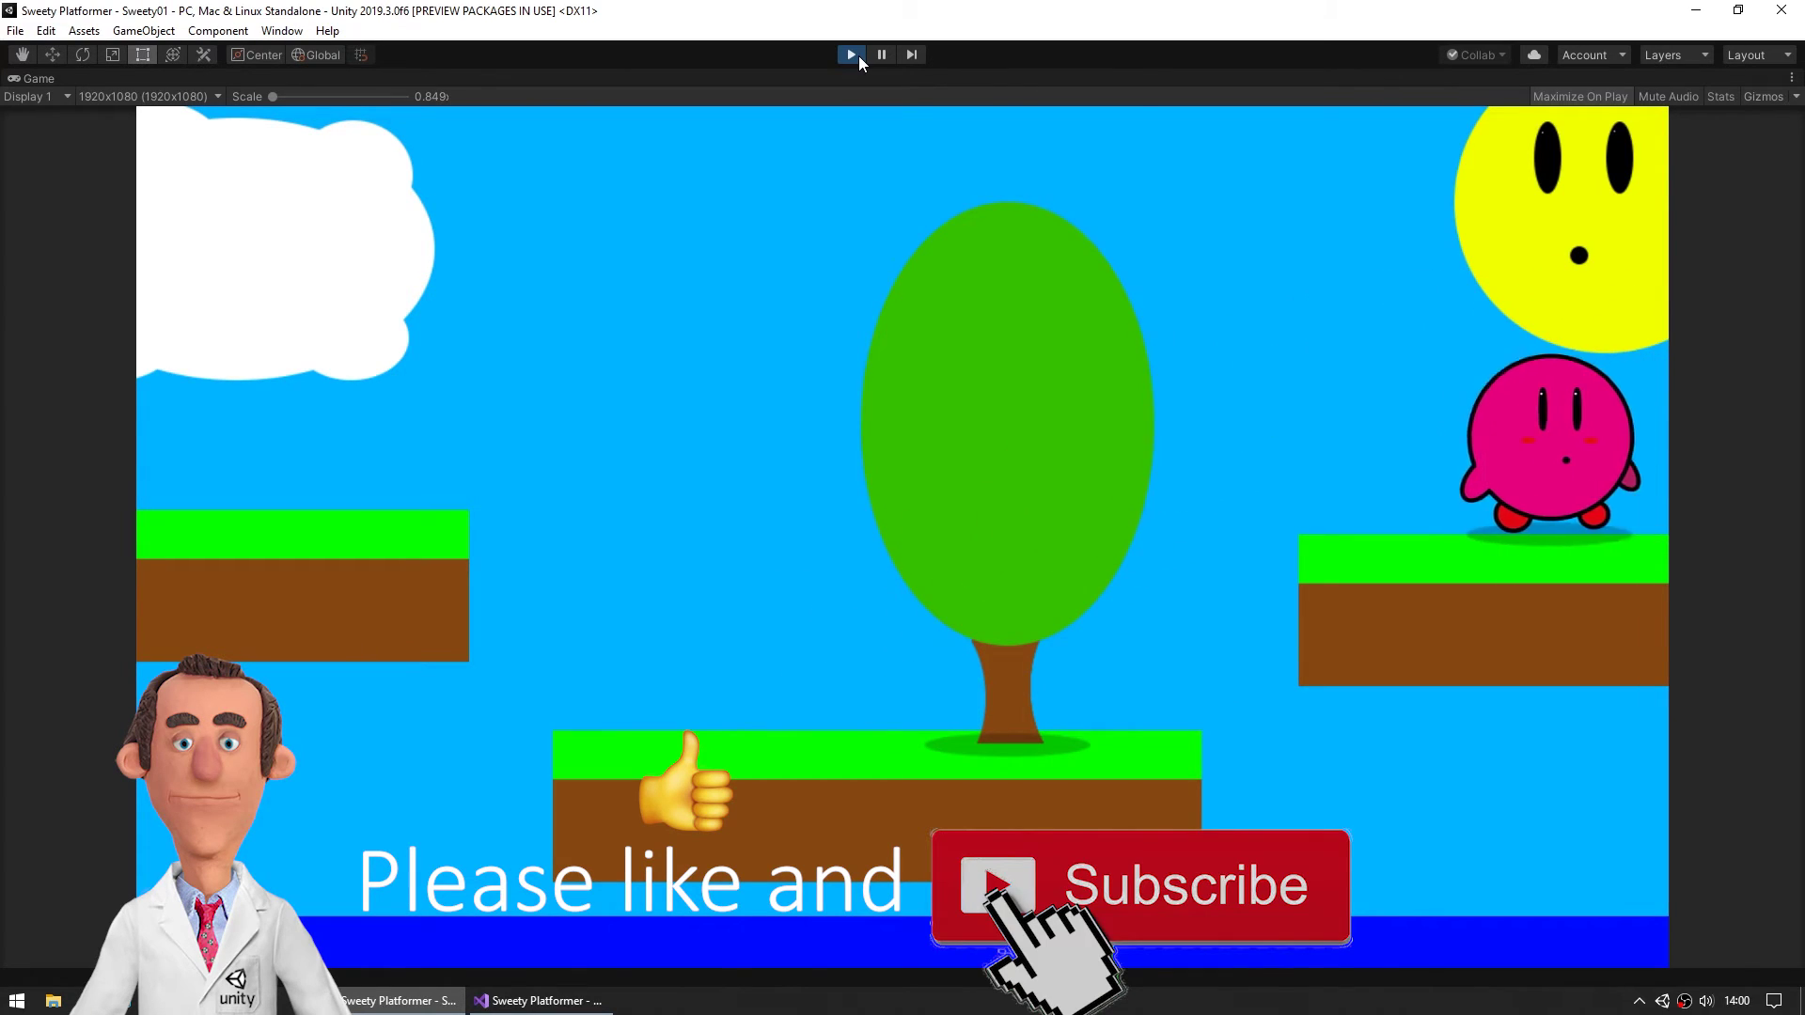
pyautogui.press('Left')
pyautogui.click(858, 57)
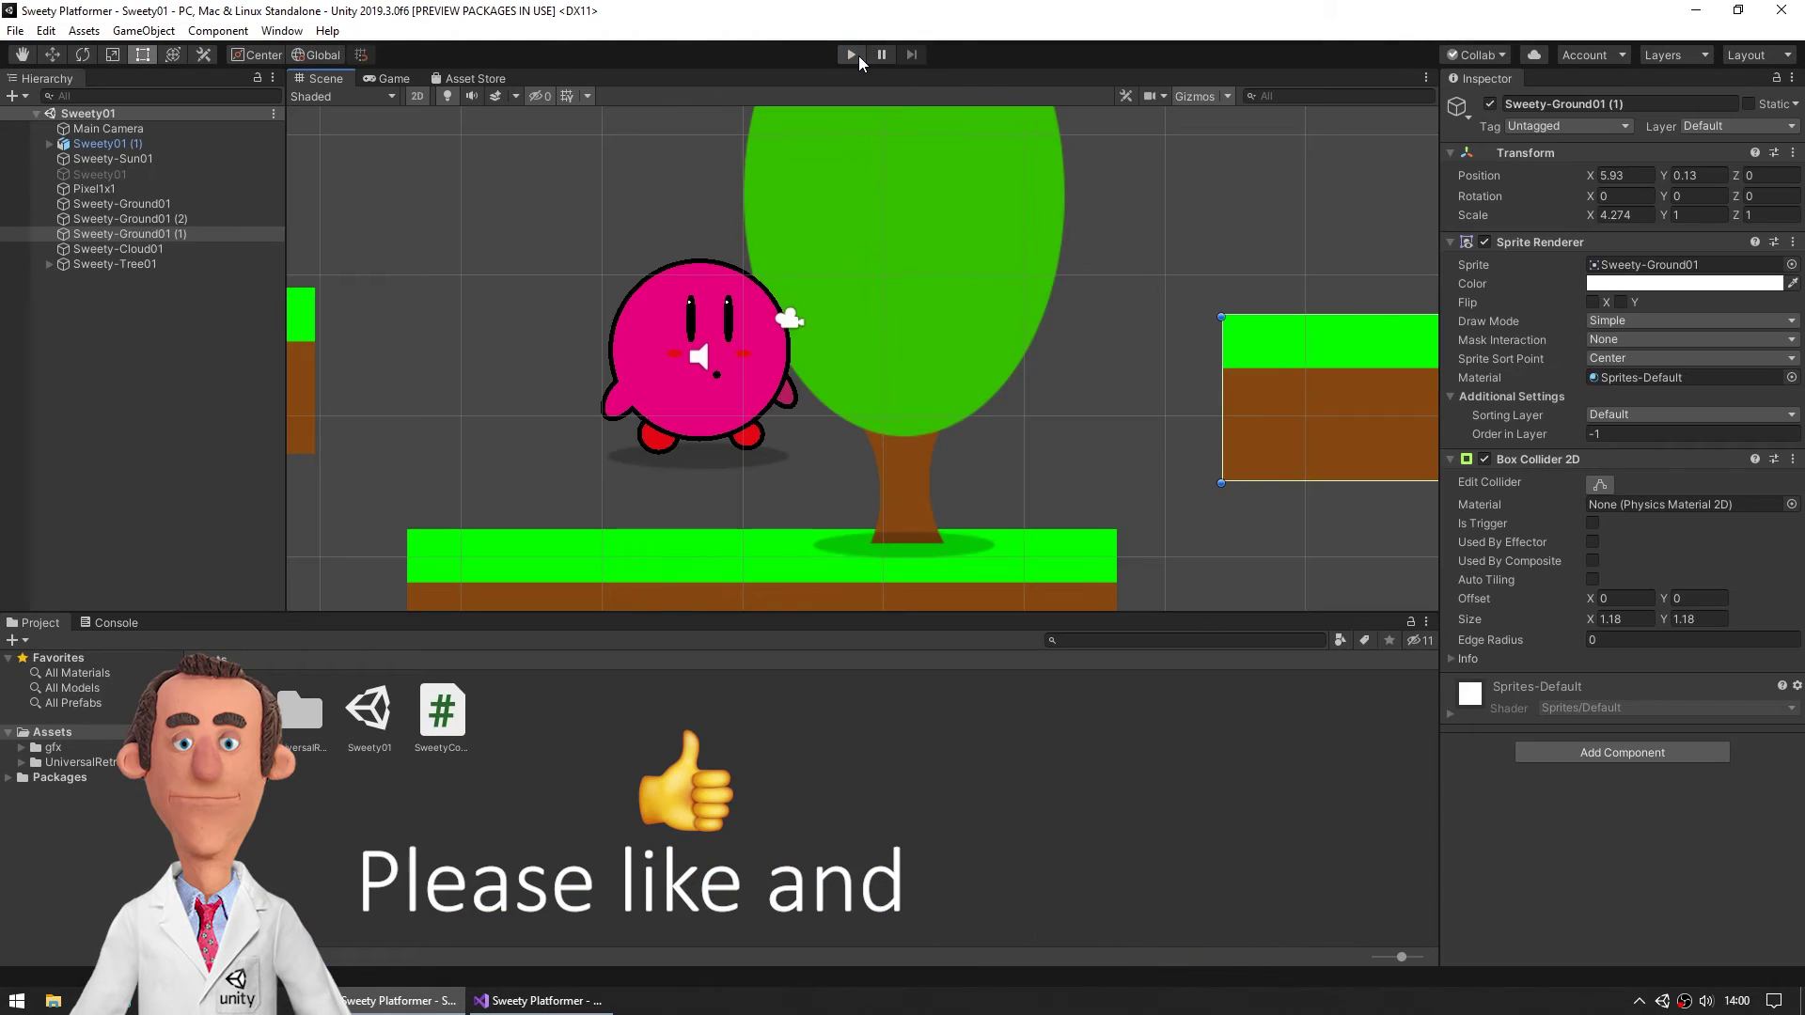
# Step: Switch to Visual Studio, set the movement multiplier in the rb.AddForce call to 1f, and save SweetyController.cs
pyautogui.click(537, 1001)
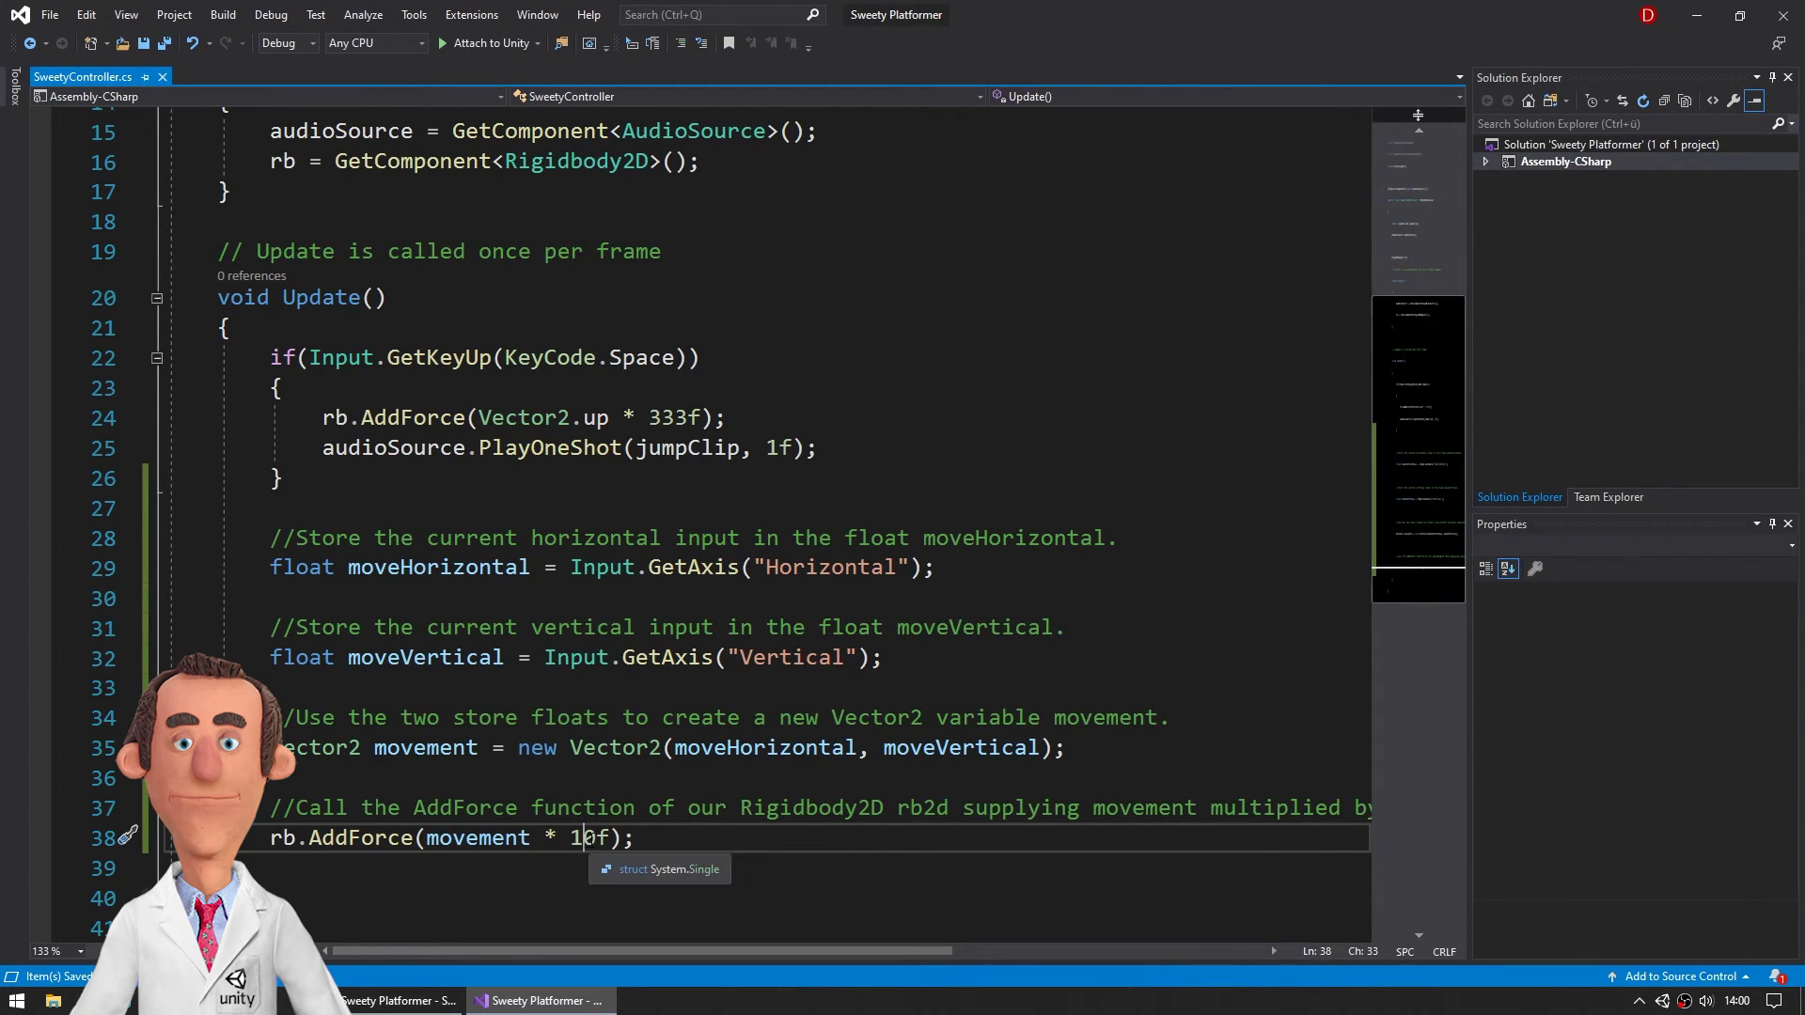
pyautogui.moveTo(584, 838); pyautogui.dragTo(592, 840)
pyautogui.press('BackSpace')
pyautogui.hotkey('ctrl', 's')
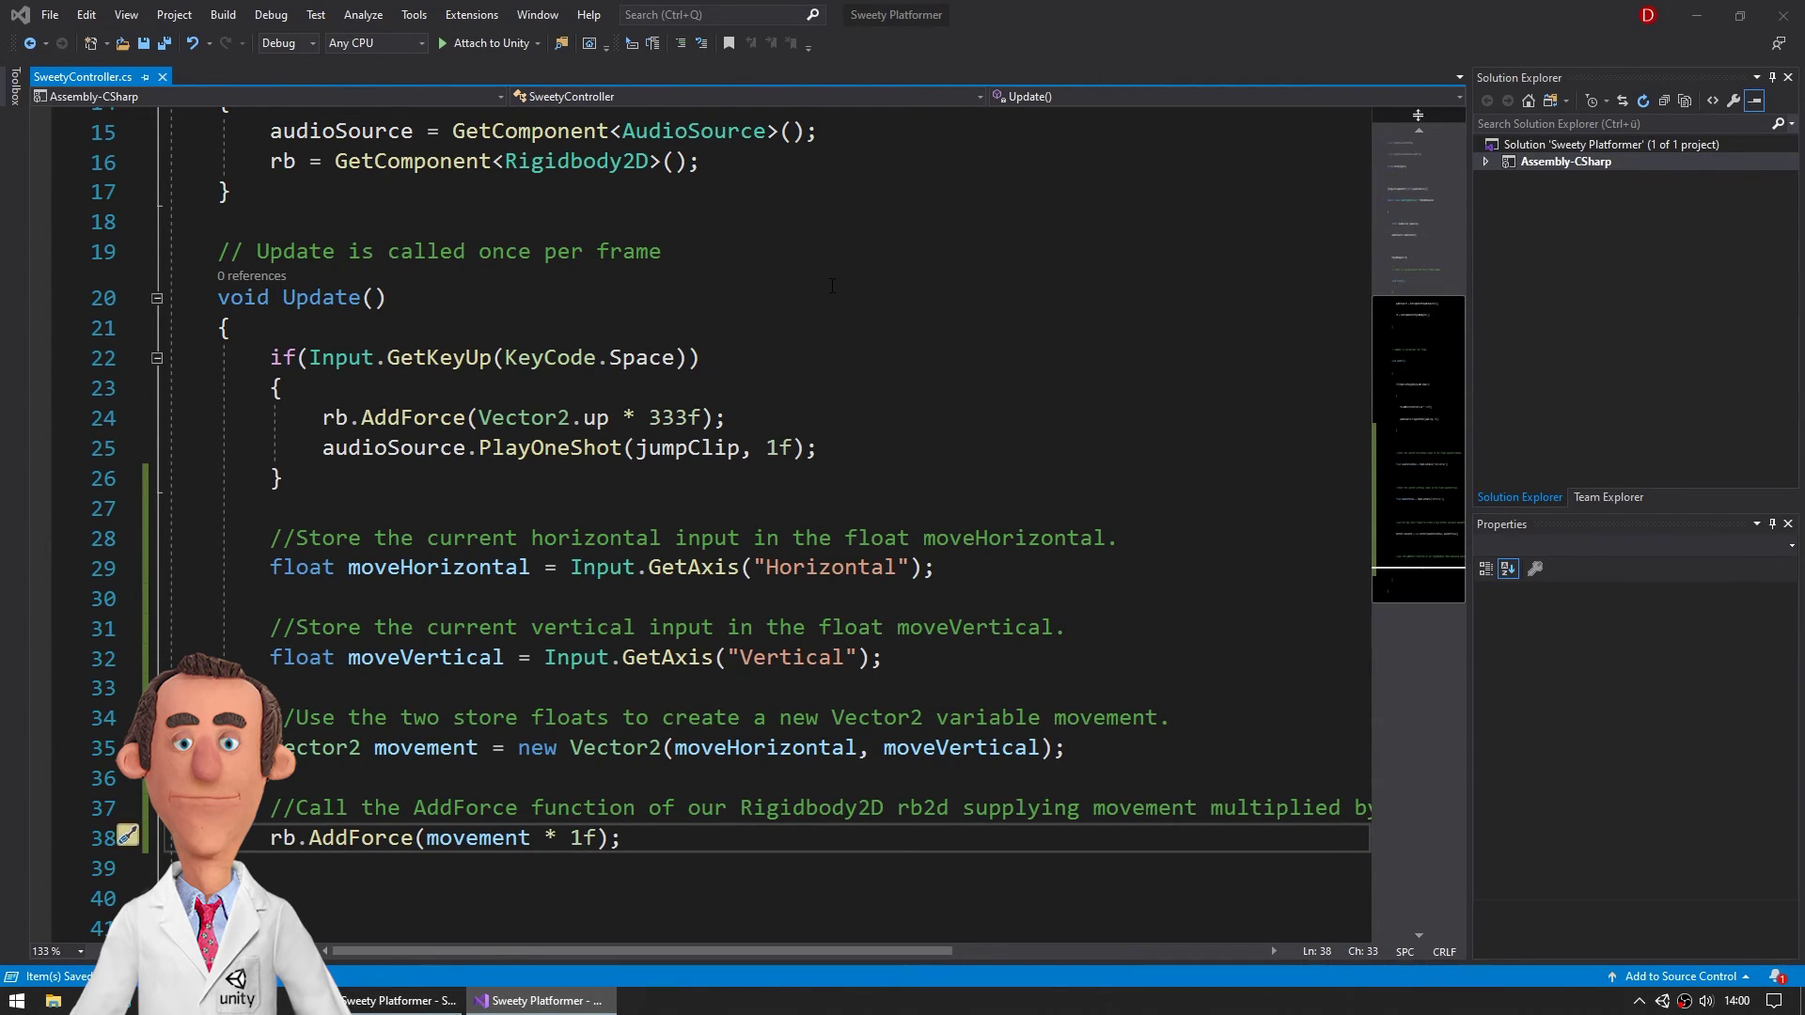
# Step: Return to Unity and play-test jumping and moving right and left with the 1f movement force, ending play mode when done
pyautogui.hotkey('alt', 'Tab')
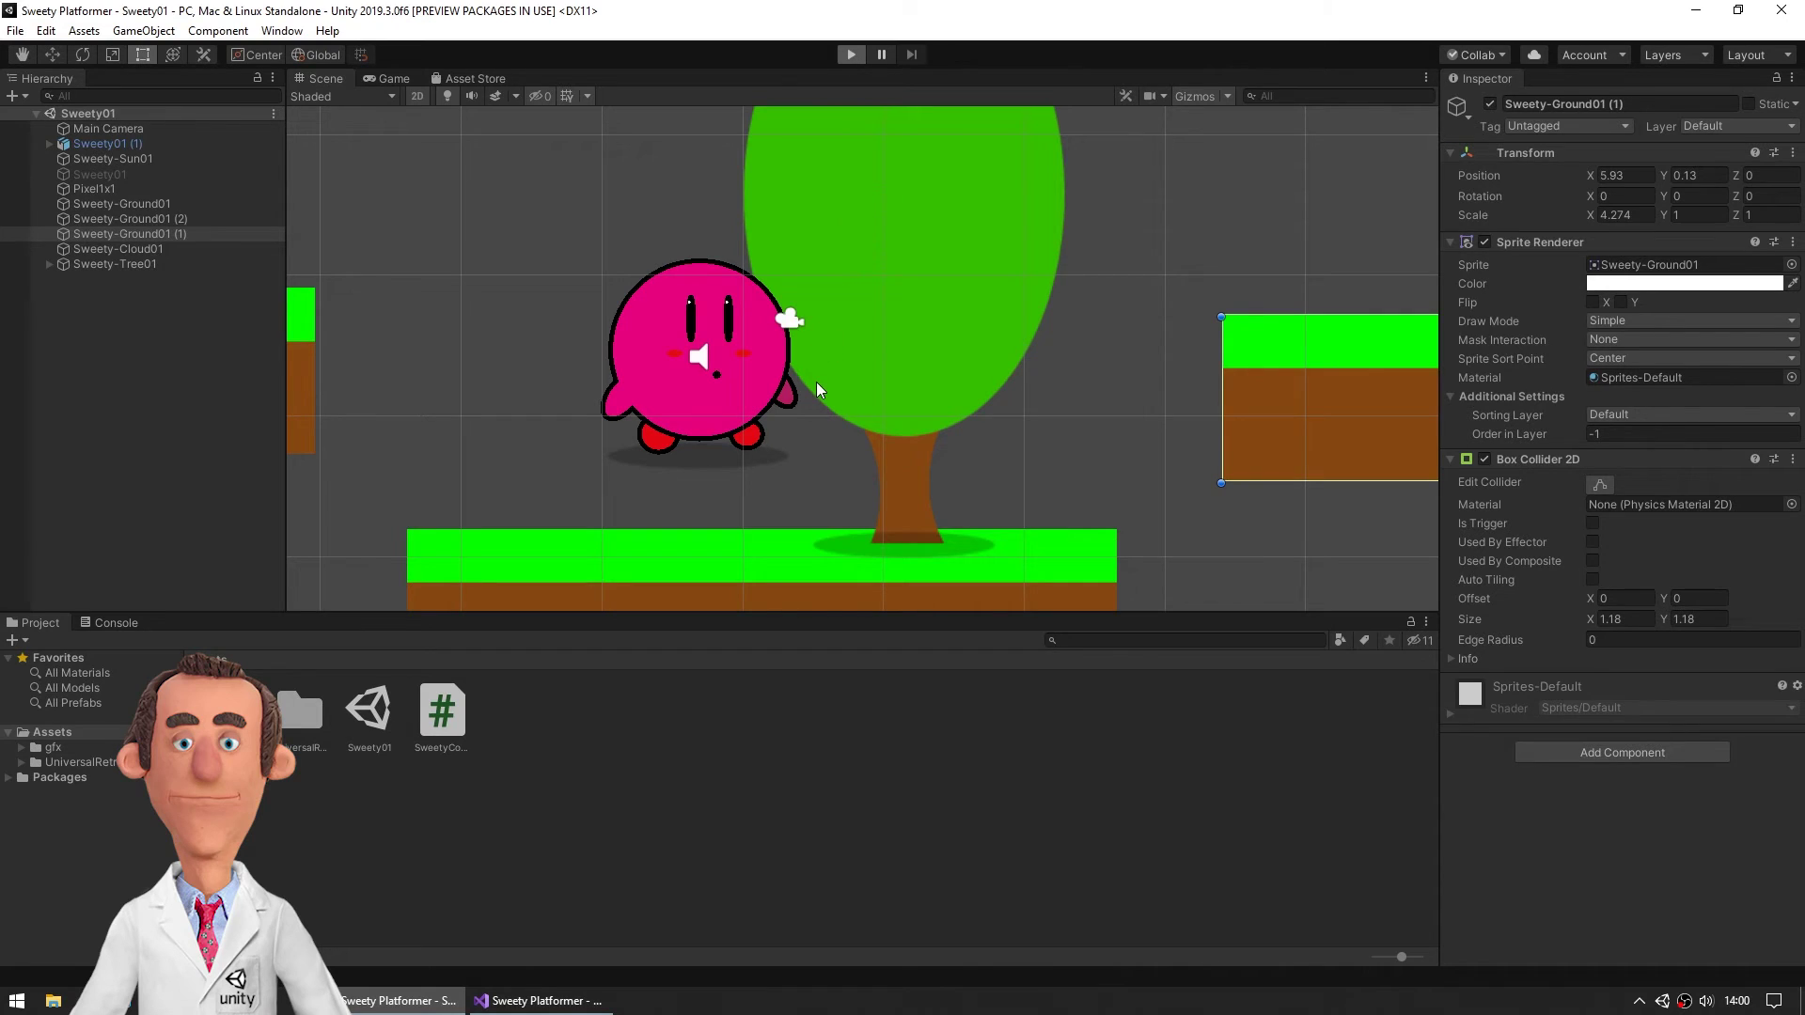
pyautogui.hotkey('ctrl', 'p')
pyautogui.press('space')
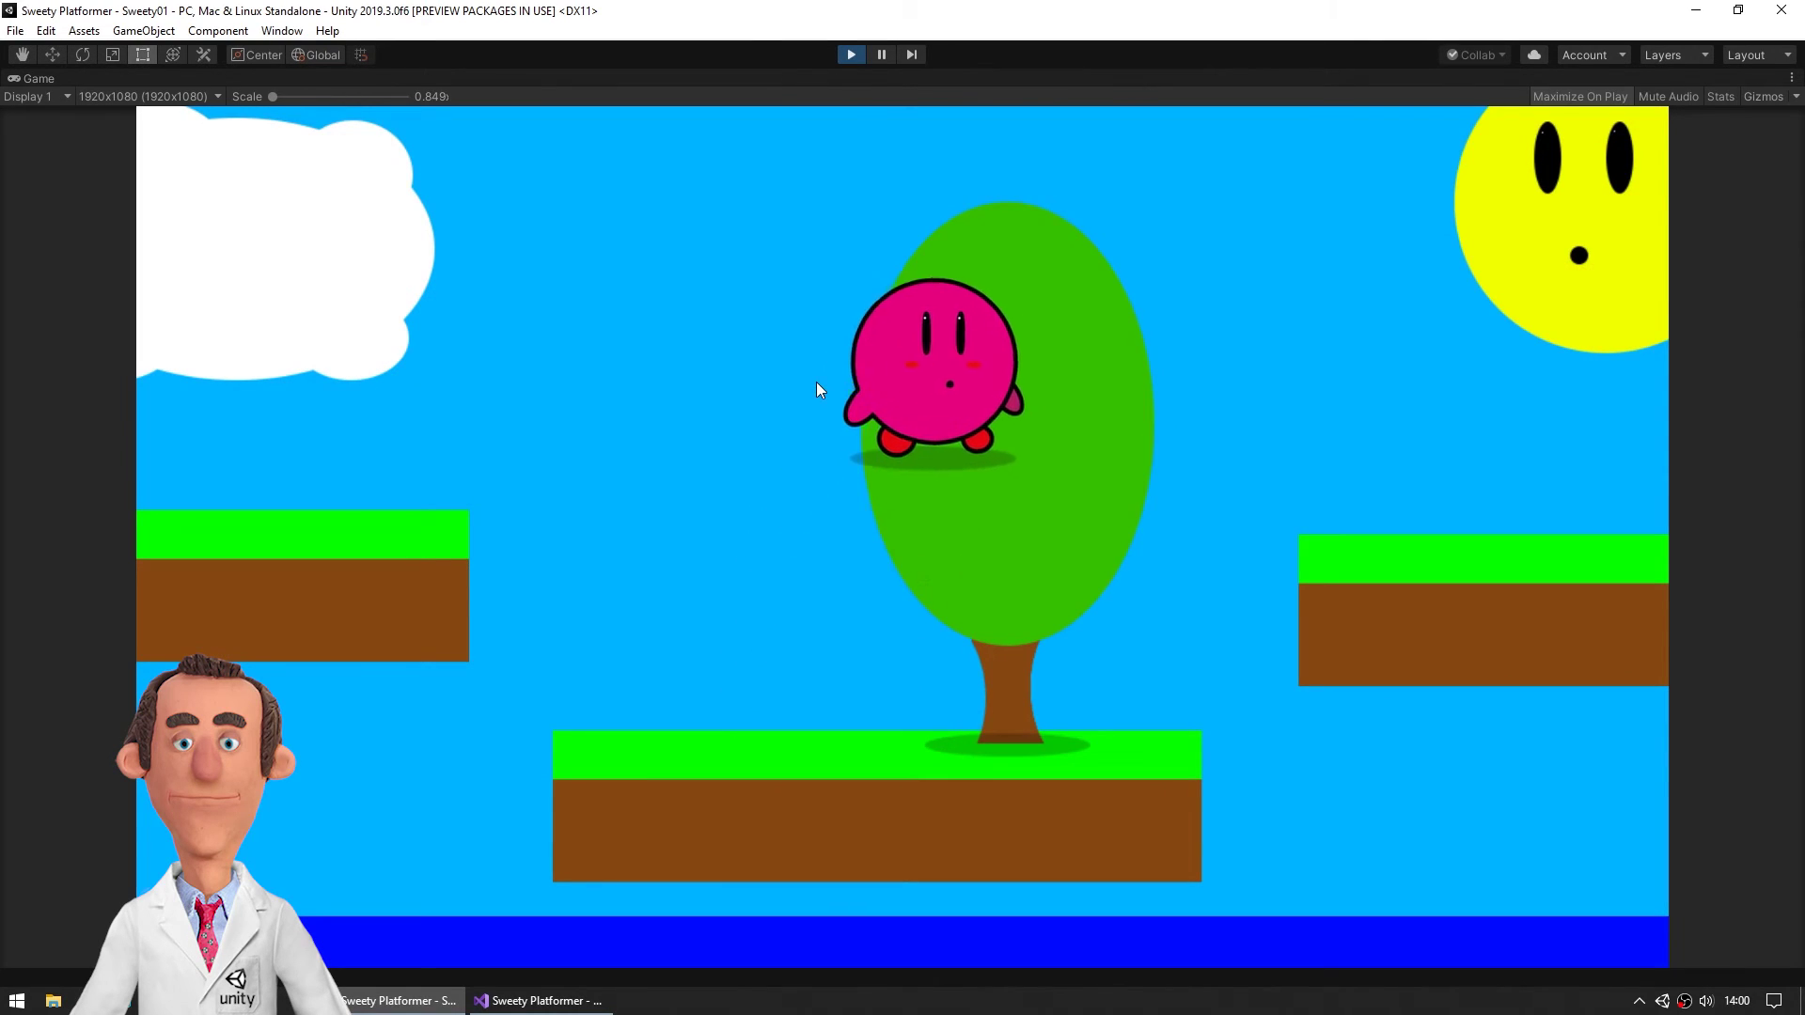
pyautogui.press('Right')
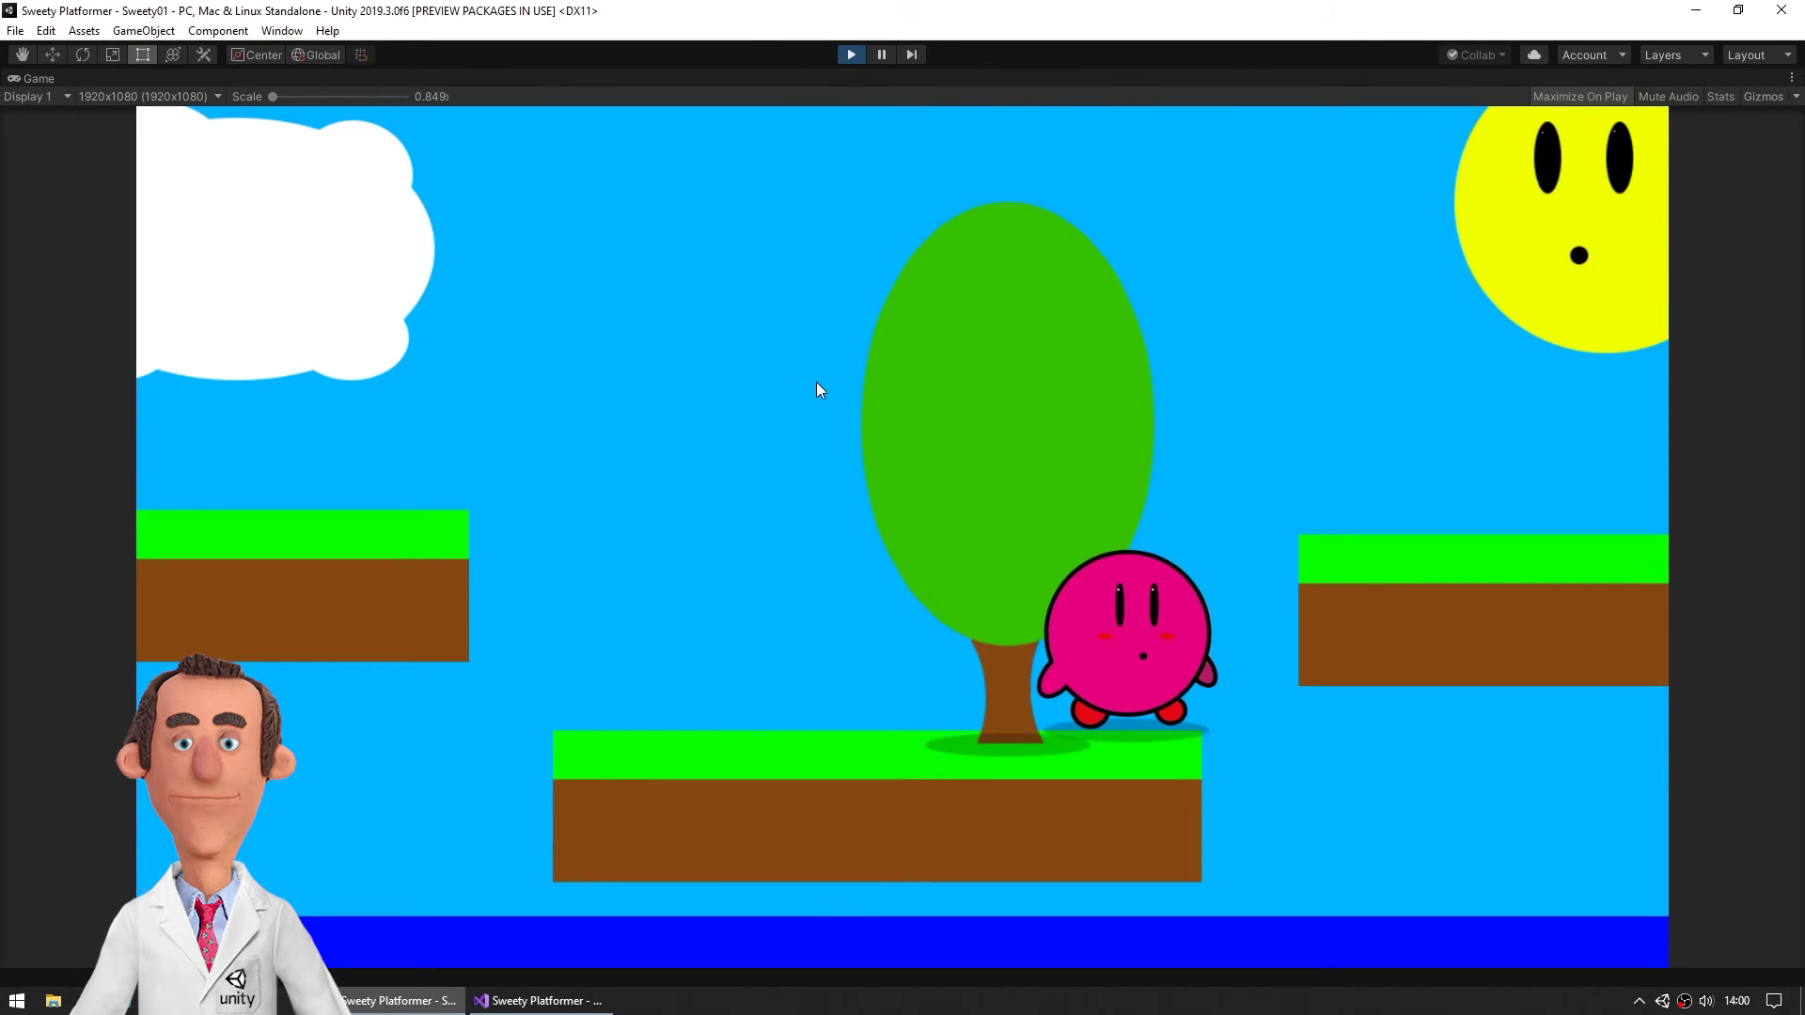
pyautogui.press('Left')
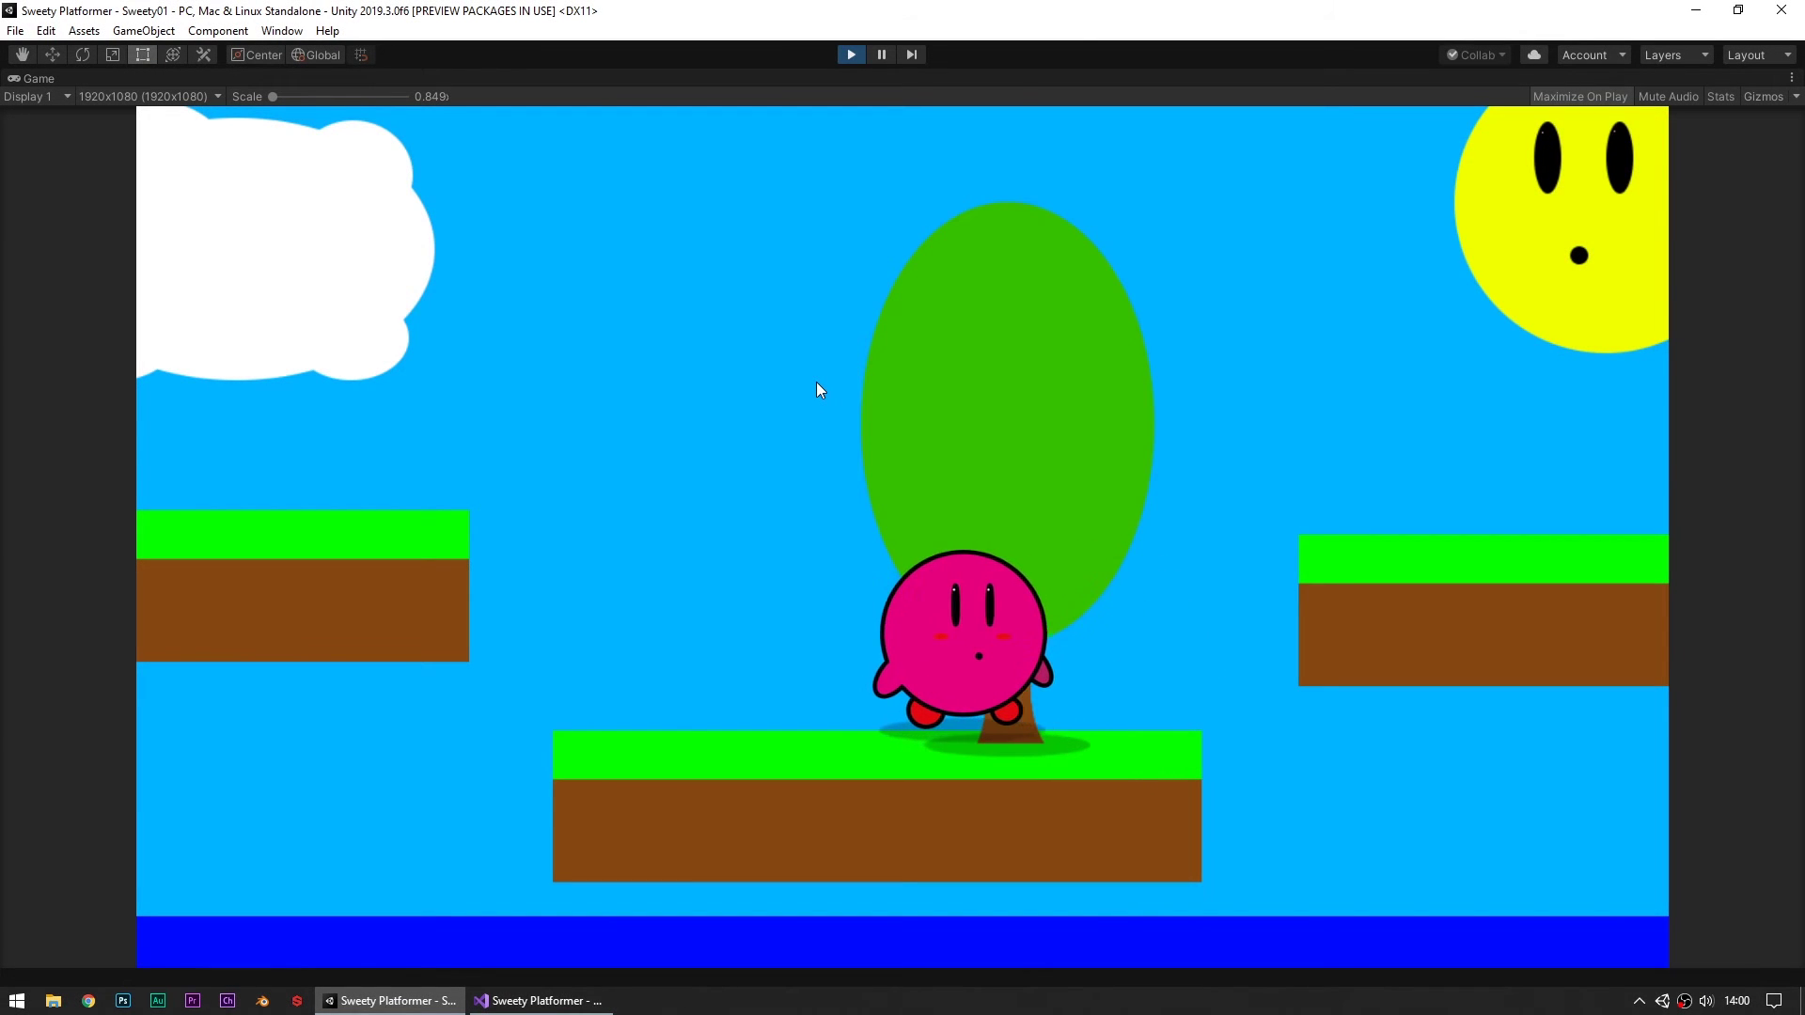
pyautogui.press('space')
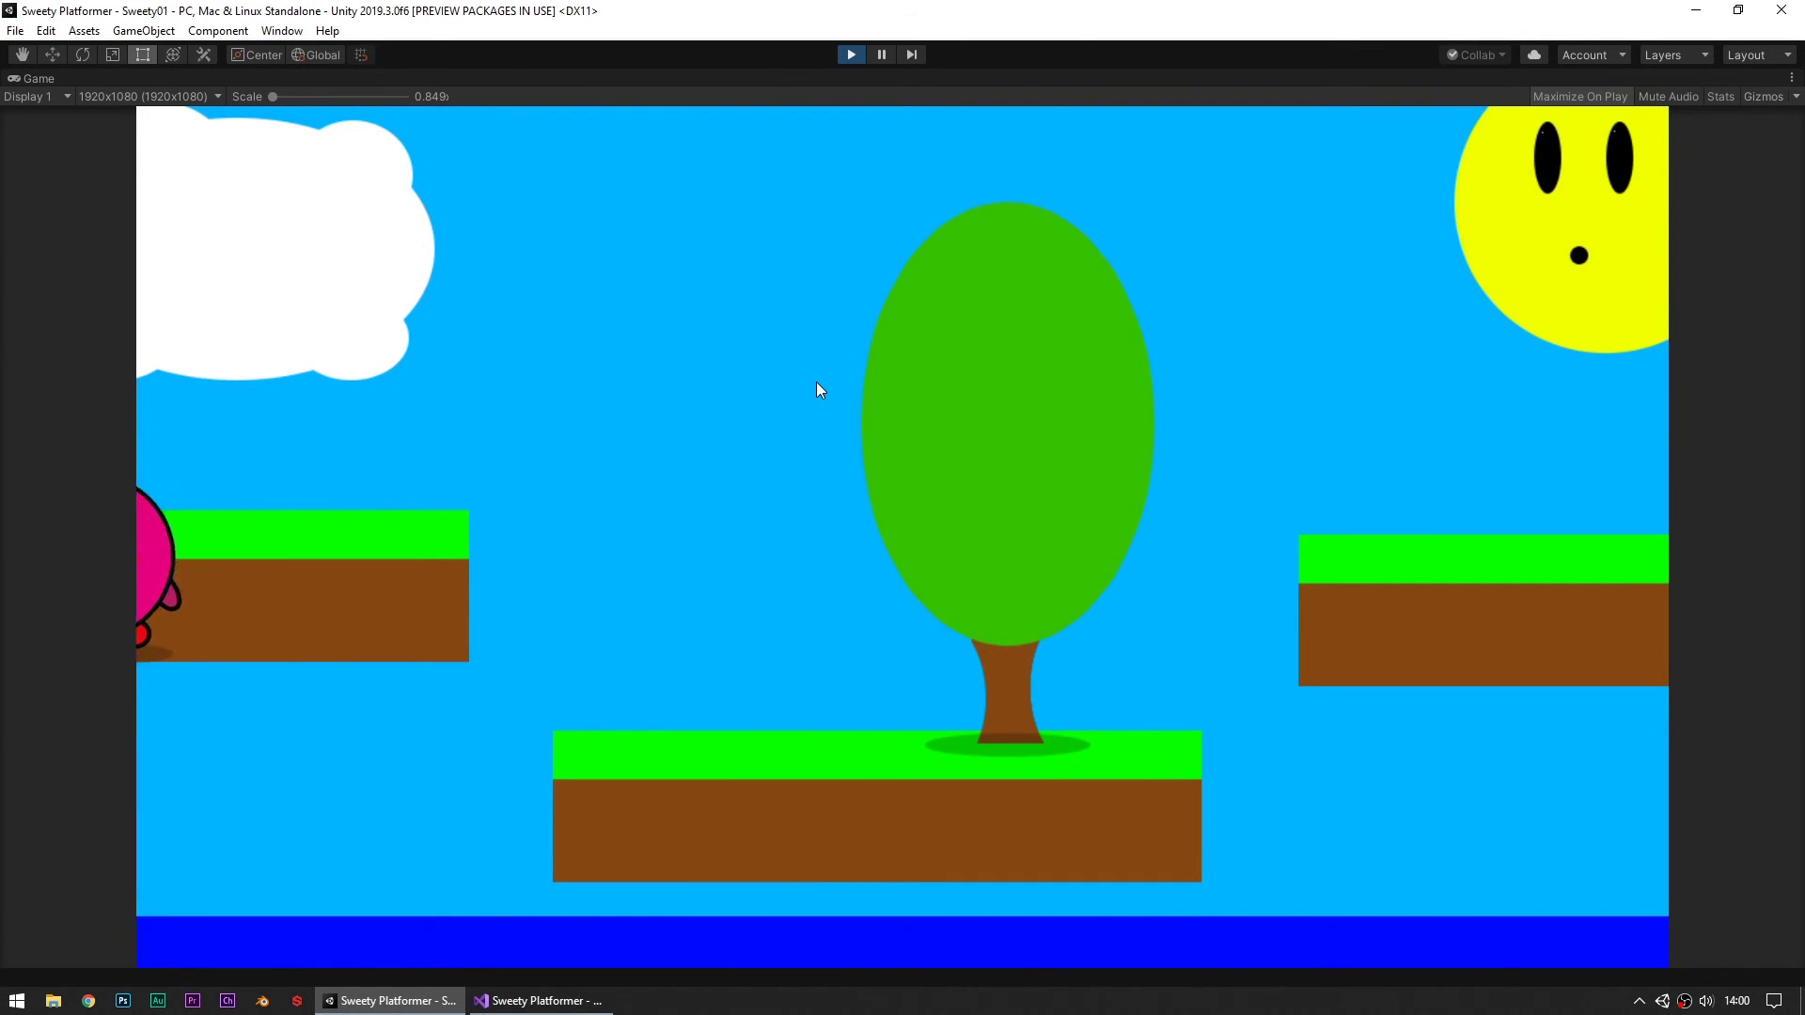
pyautogui.click(849, 55)
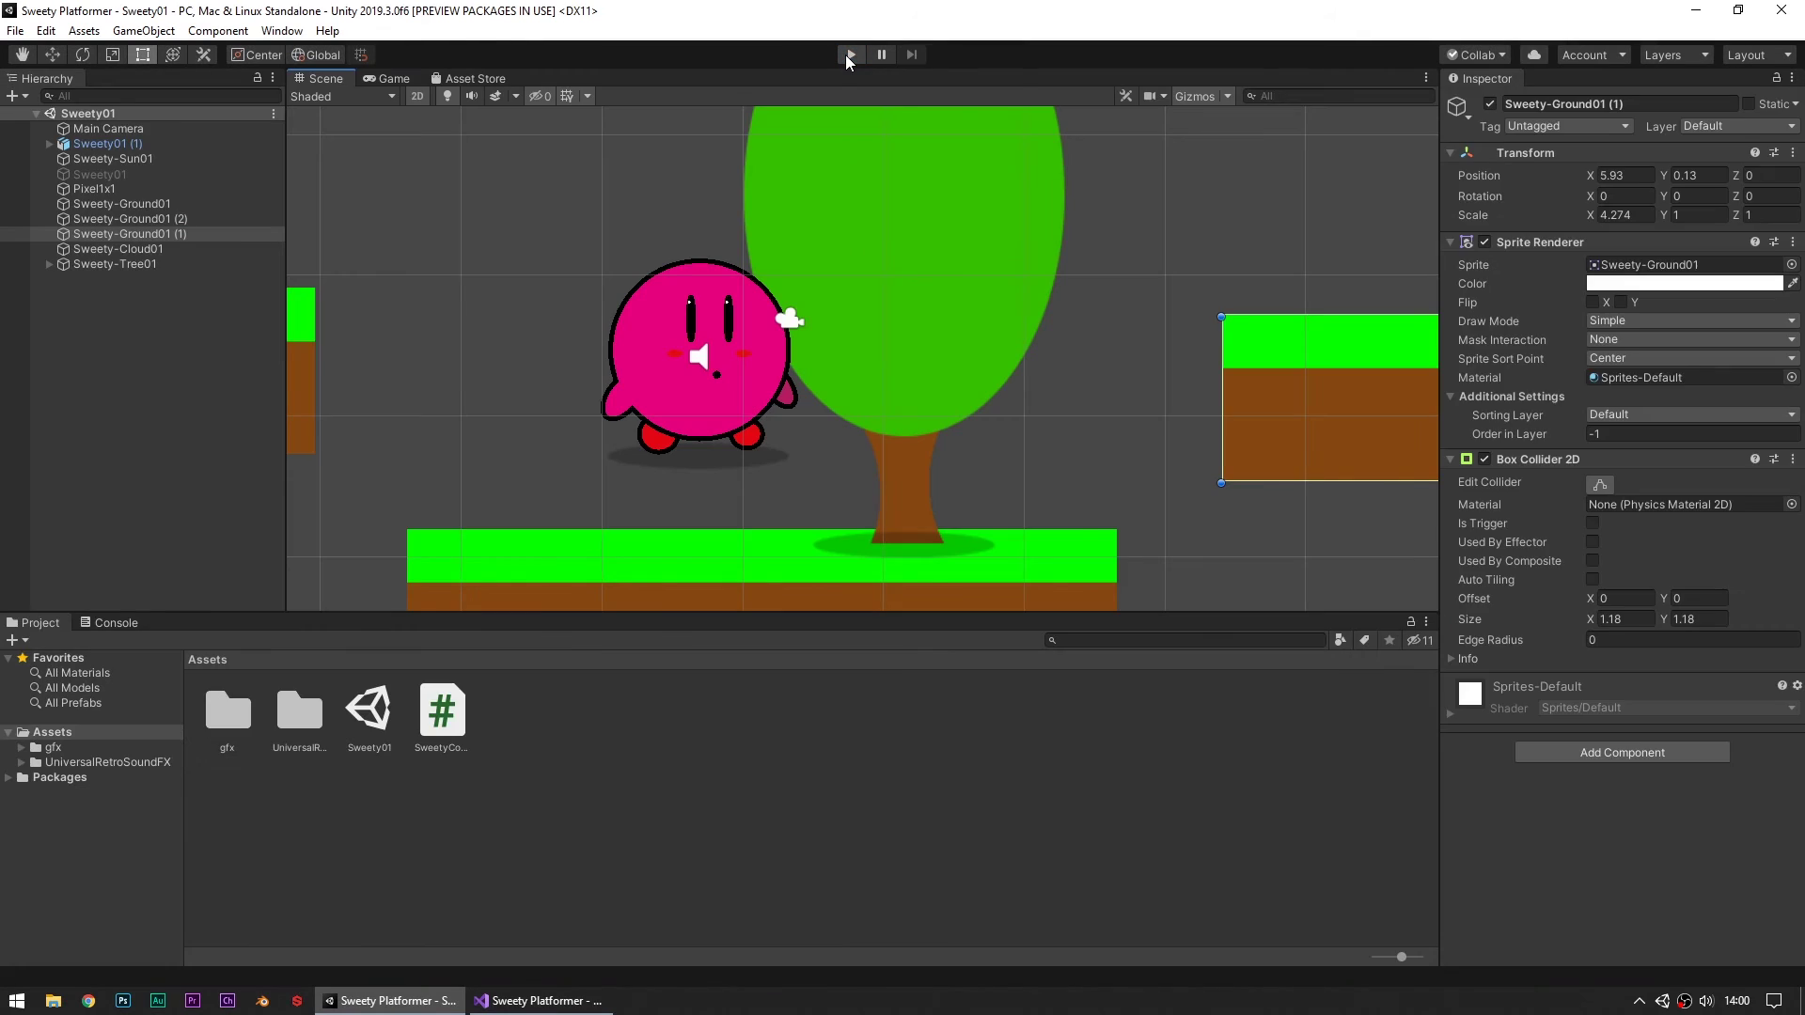
# Step: Play-test moving right and jumping onto the right-hand platform with the 1f movement force, and end play mode
pyautogui.click(847, 56)
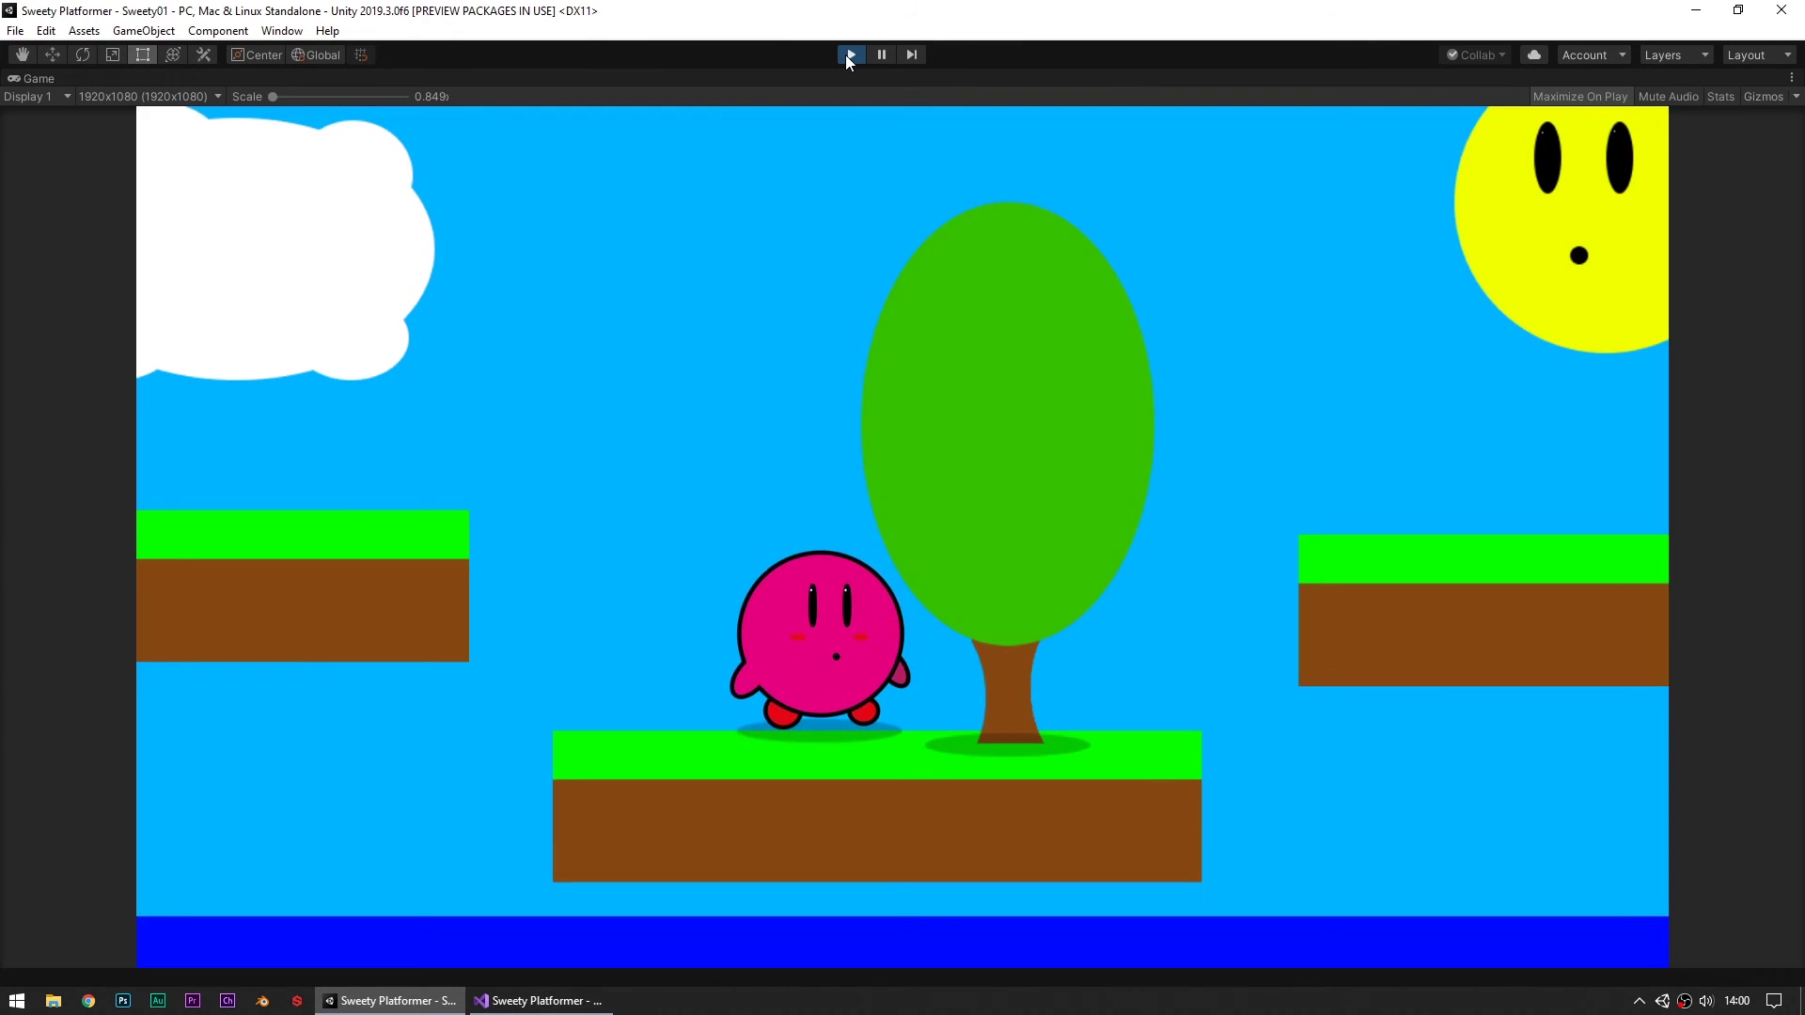
pyautogui.press('Right')
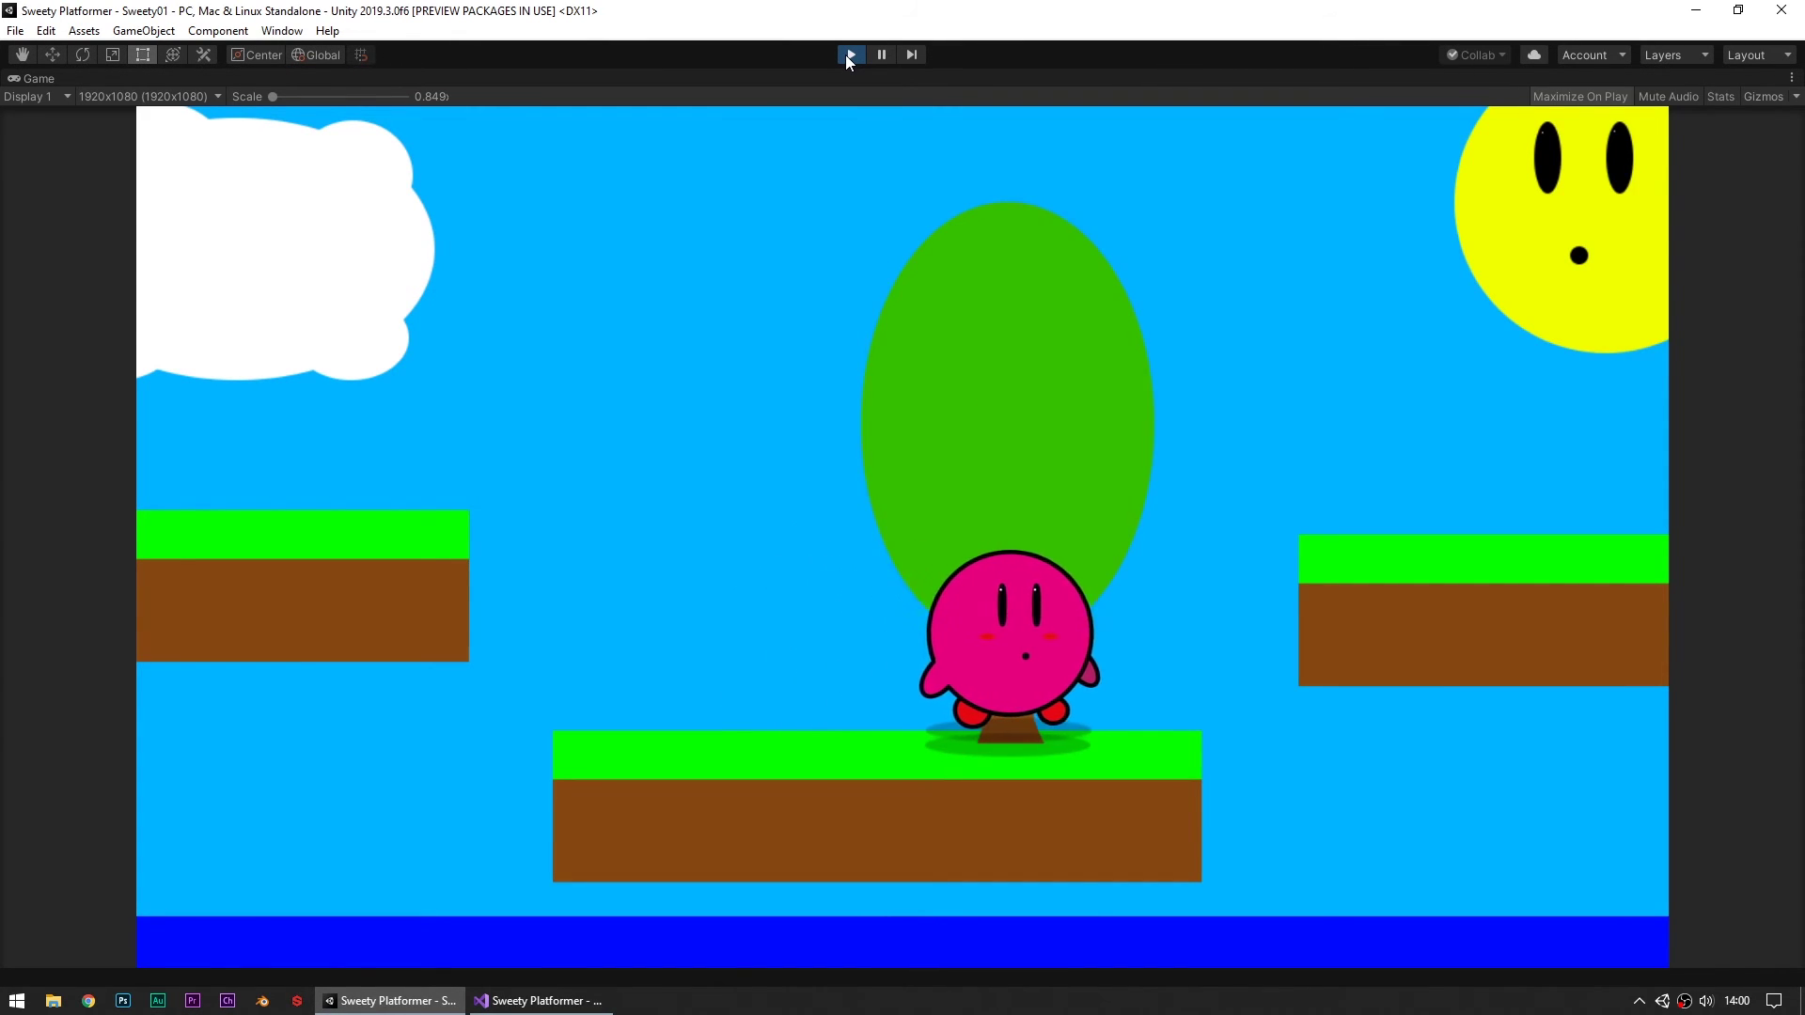
pyautogui.press('space')
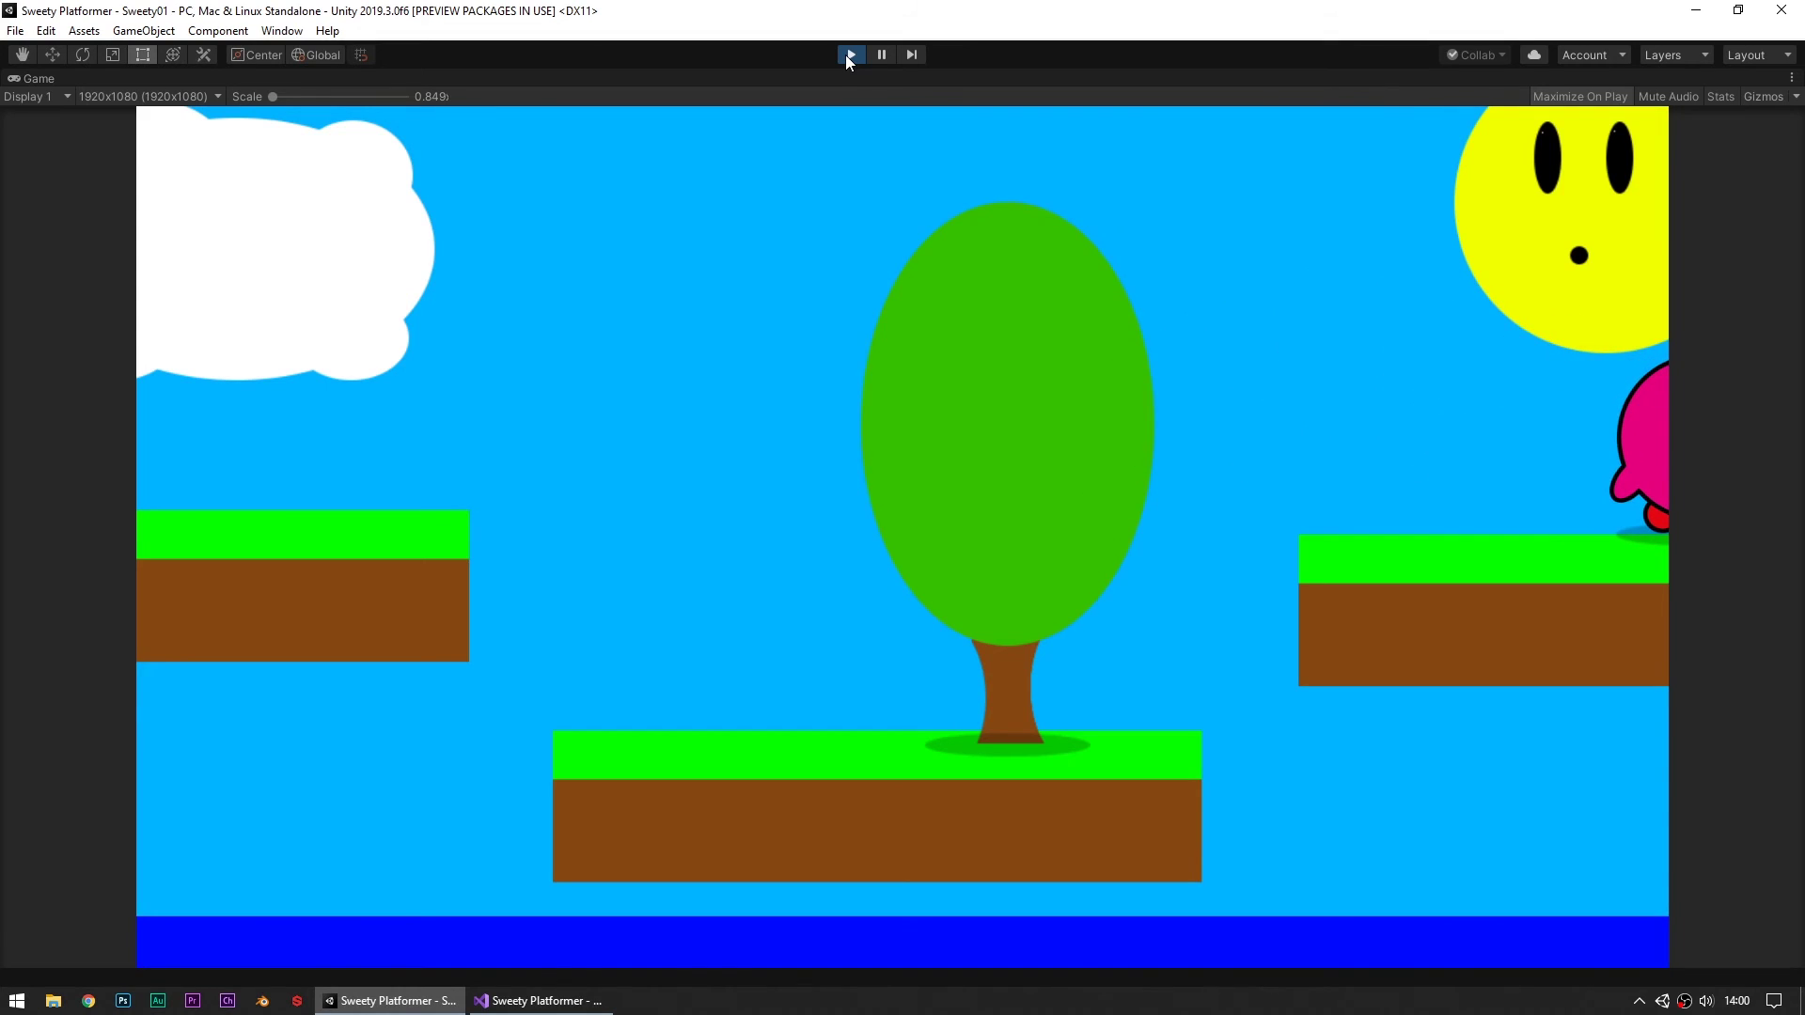
pyautogui.click(847, 55)
# Step: In Visual Studio, set the movement multiplier in the rb.AddForce call to 5f and save the script
pyautogui.click(538, 1000)
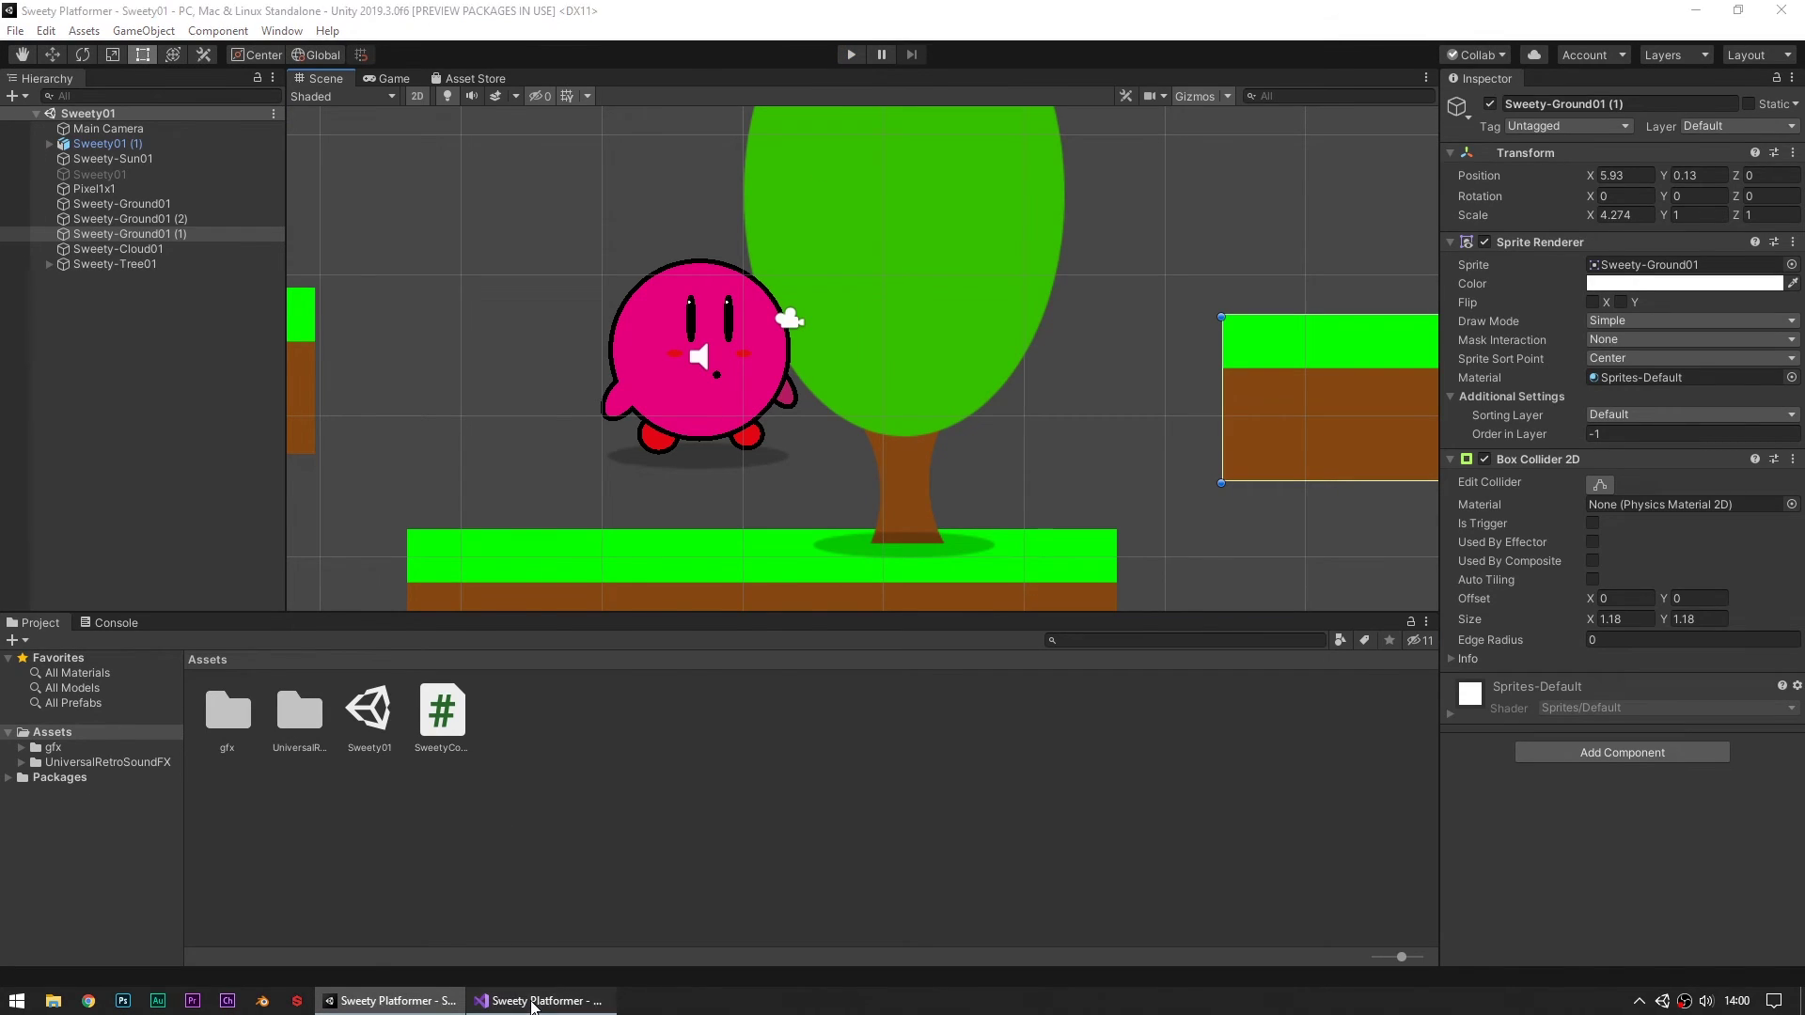
pyautogui.press('BackSpace')
pyautogui.write('5f);')
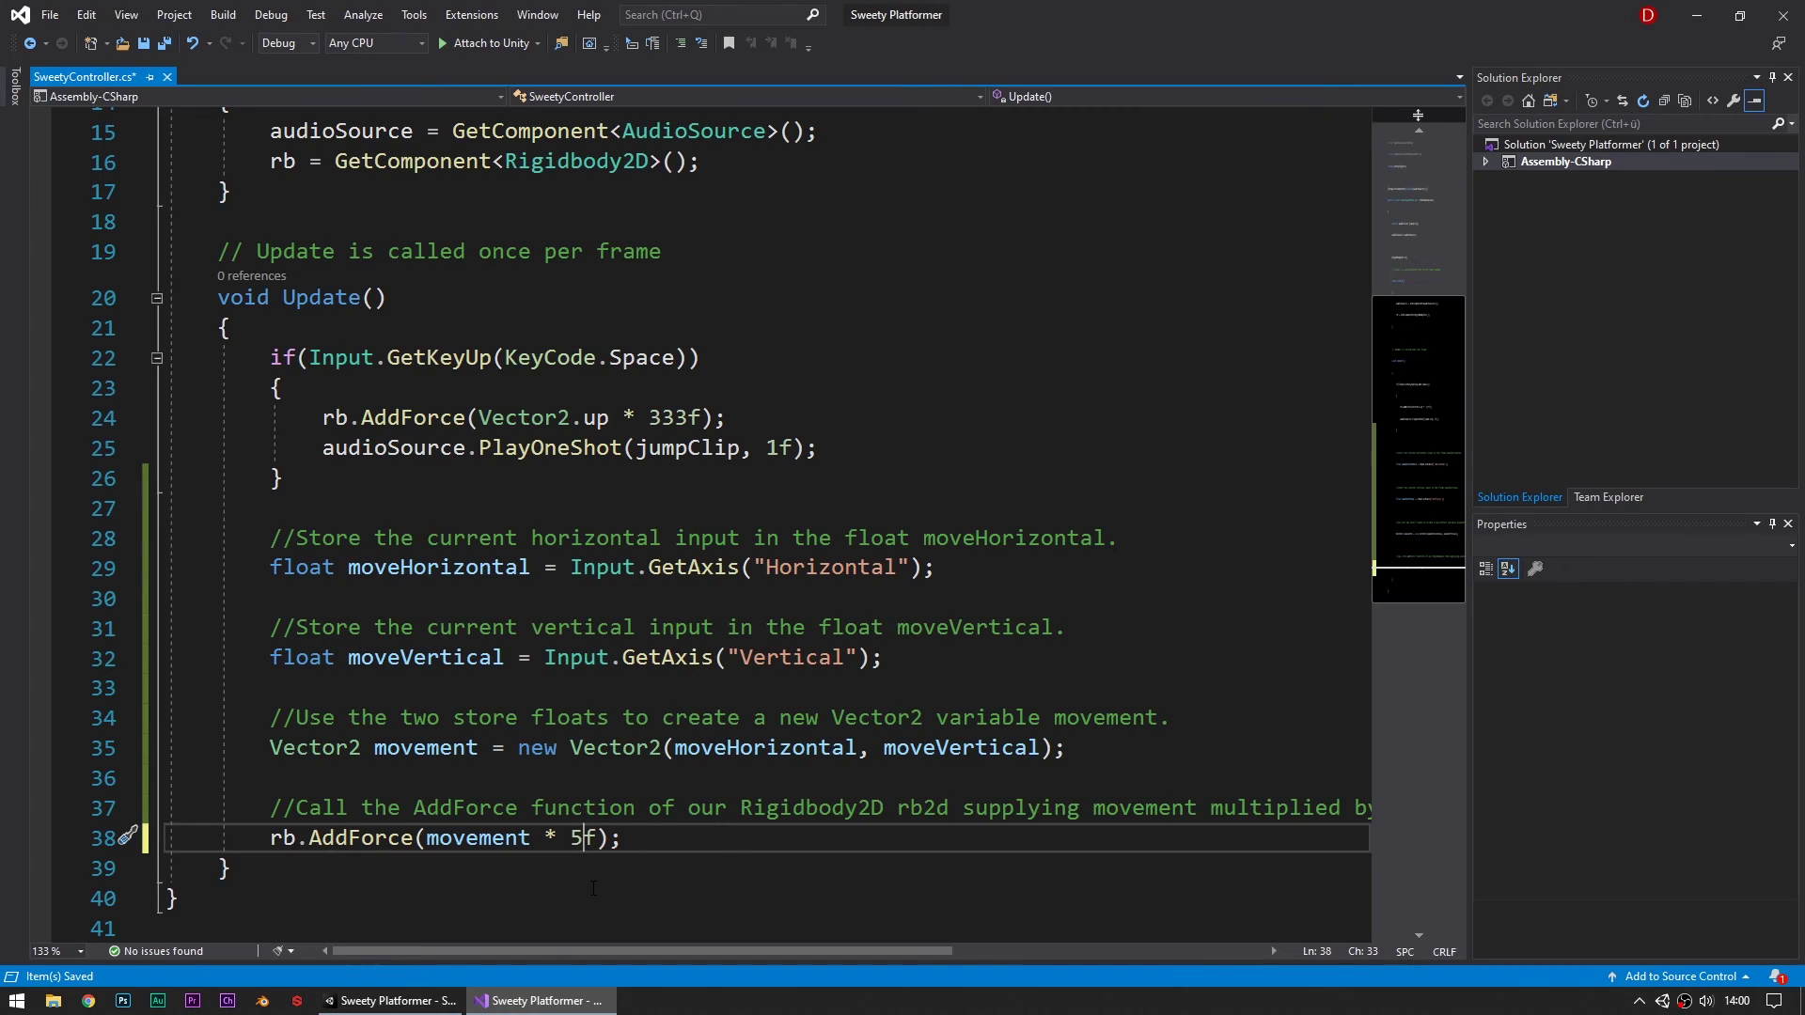
# Step: Return to Unity and play-test moving right and left with the 5f movement force, ending play mode when done
pyautogui.hotkey('alt', 'Tab')
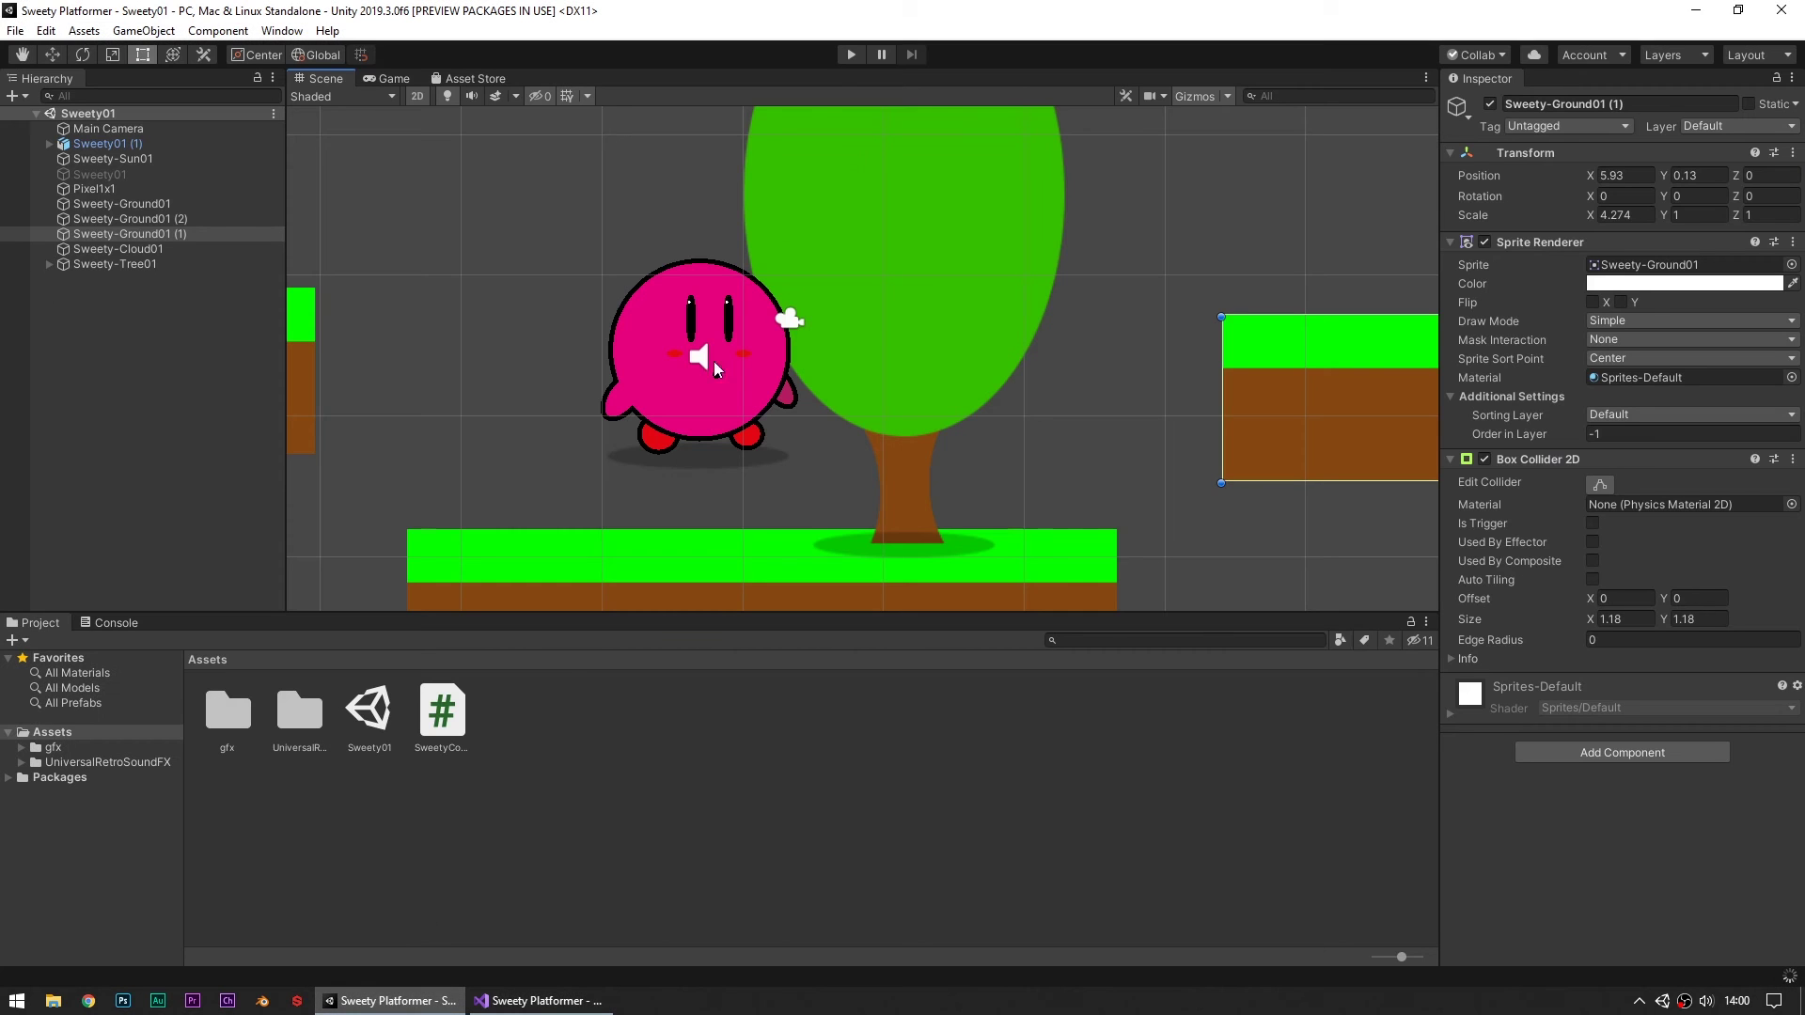
pyautogui.click(844, 58)
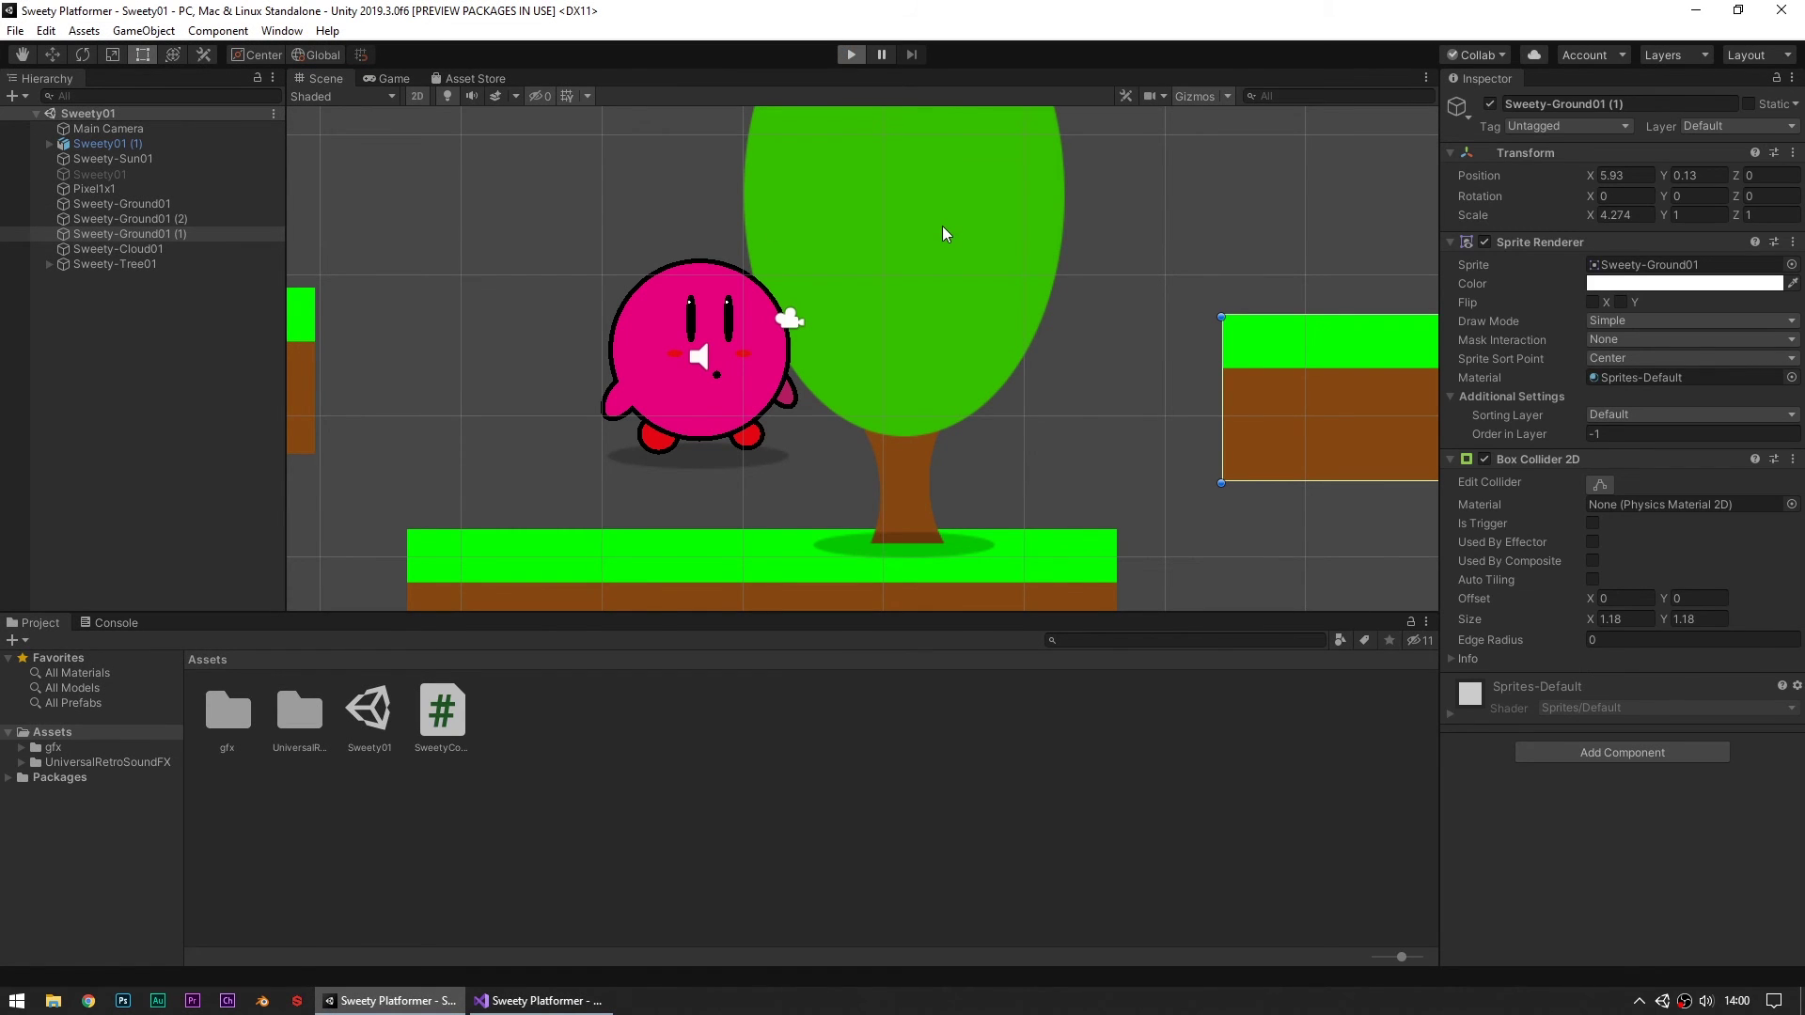
pyautogui.press('Right')
pyautogui.press('Left')
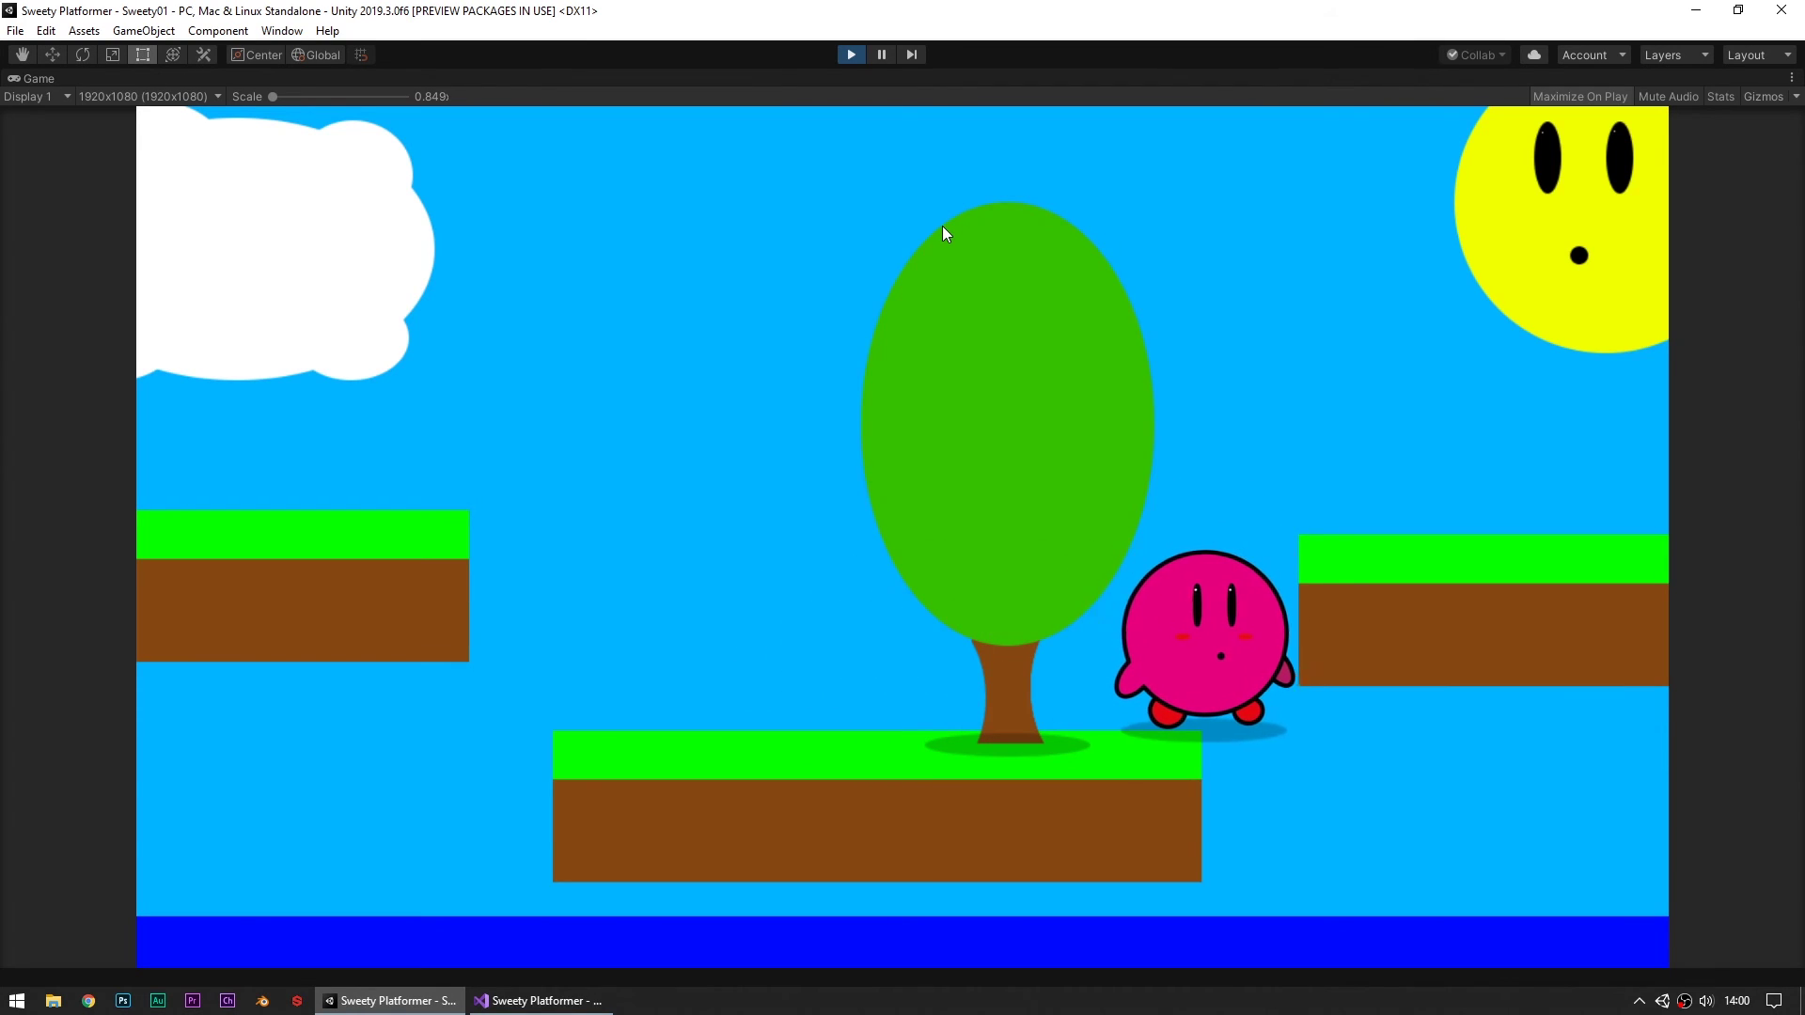
pyautogui.click(851, 55)
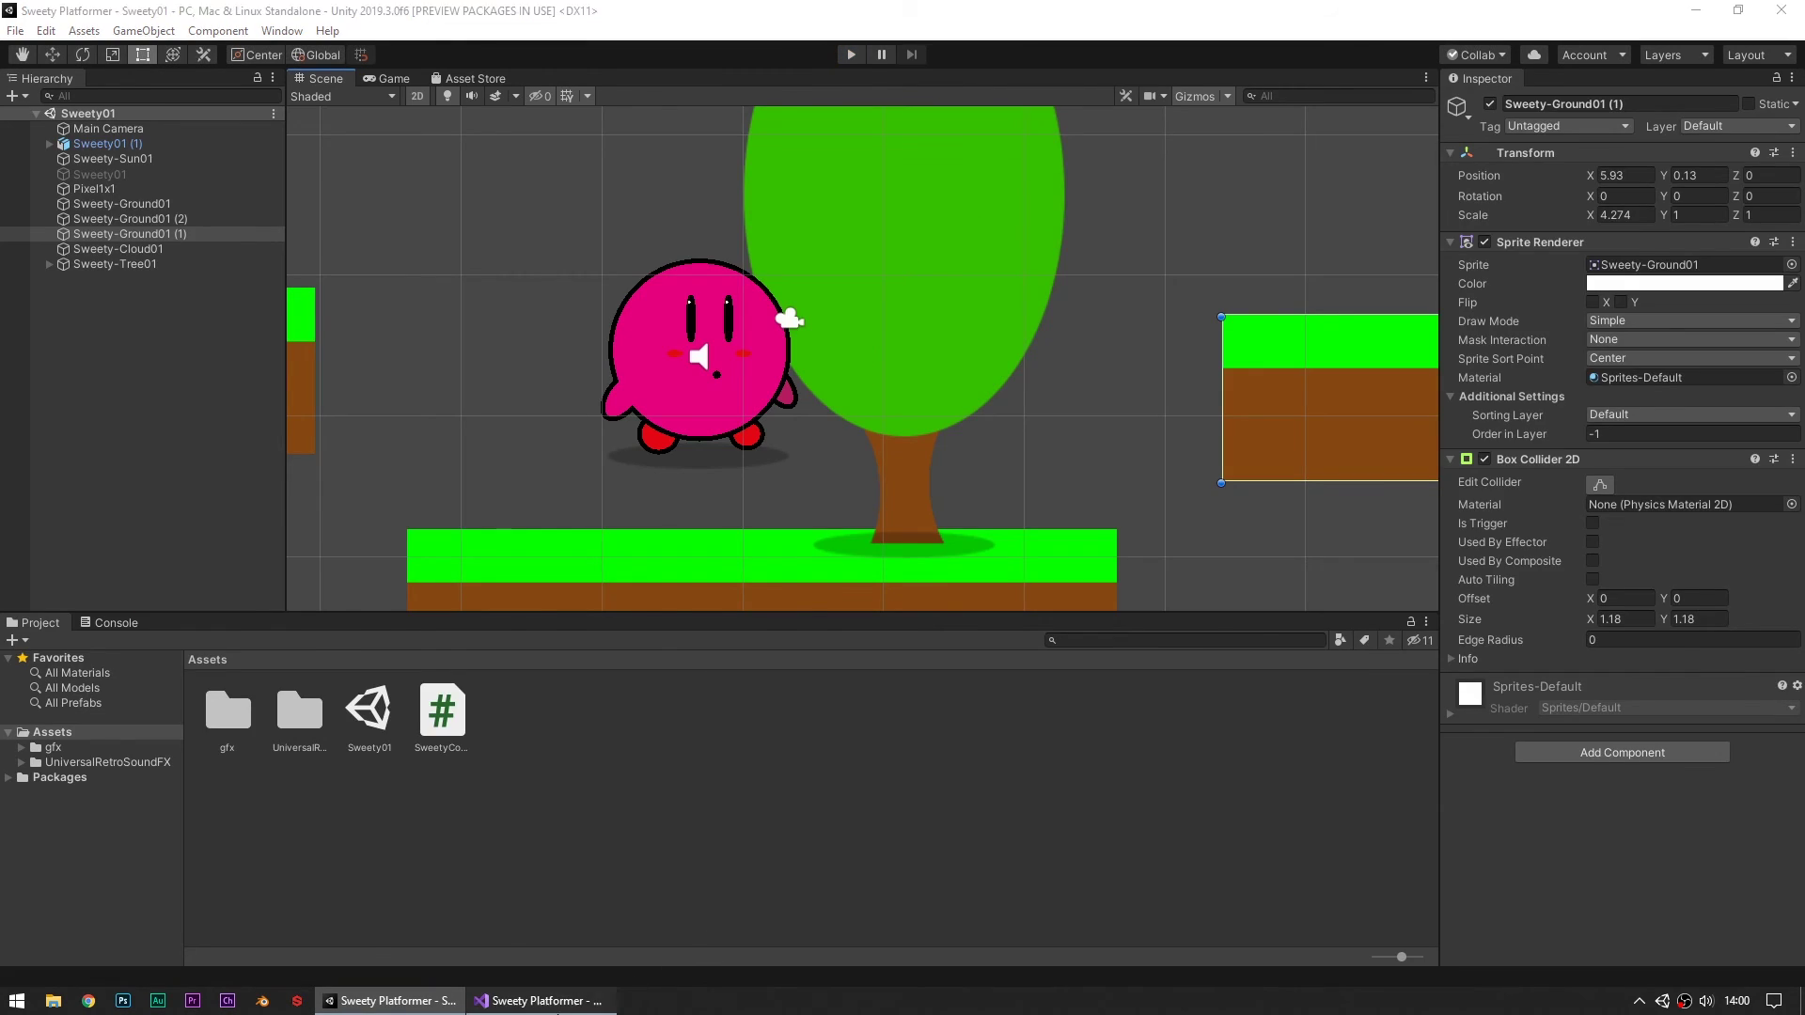
# Step: In Visual Studio, set the movement multiplier in the rb.AddForce call to 2f and save the script
pyautogui.click(540, 1000)
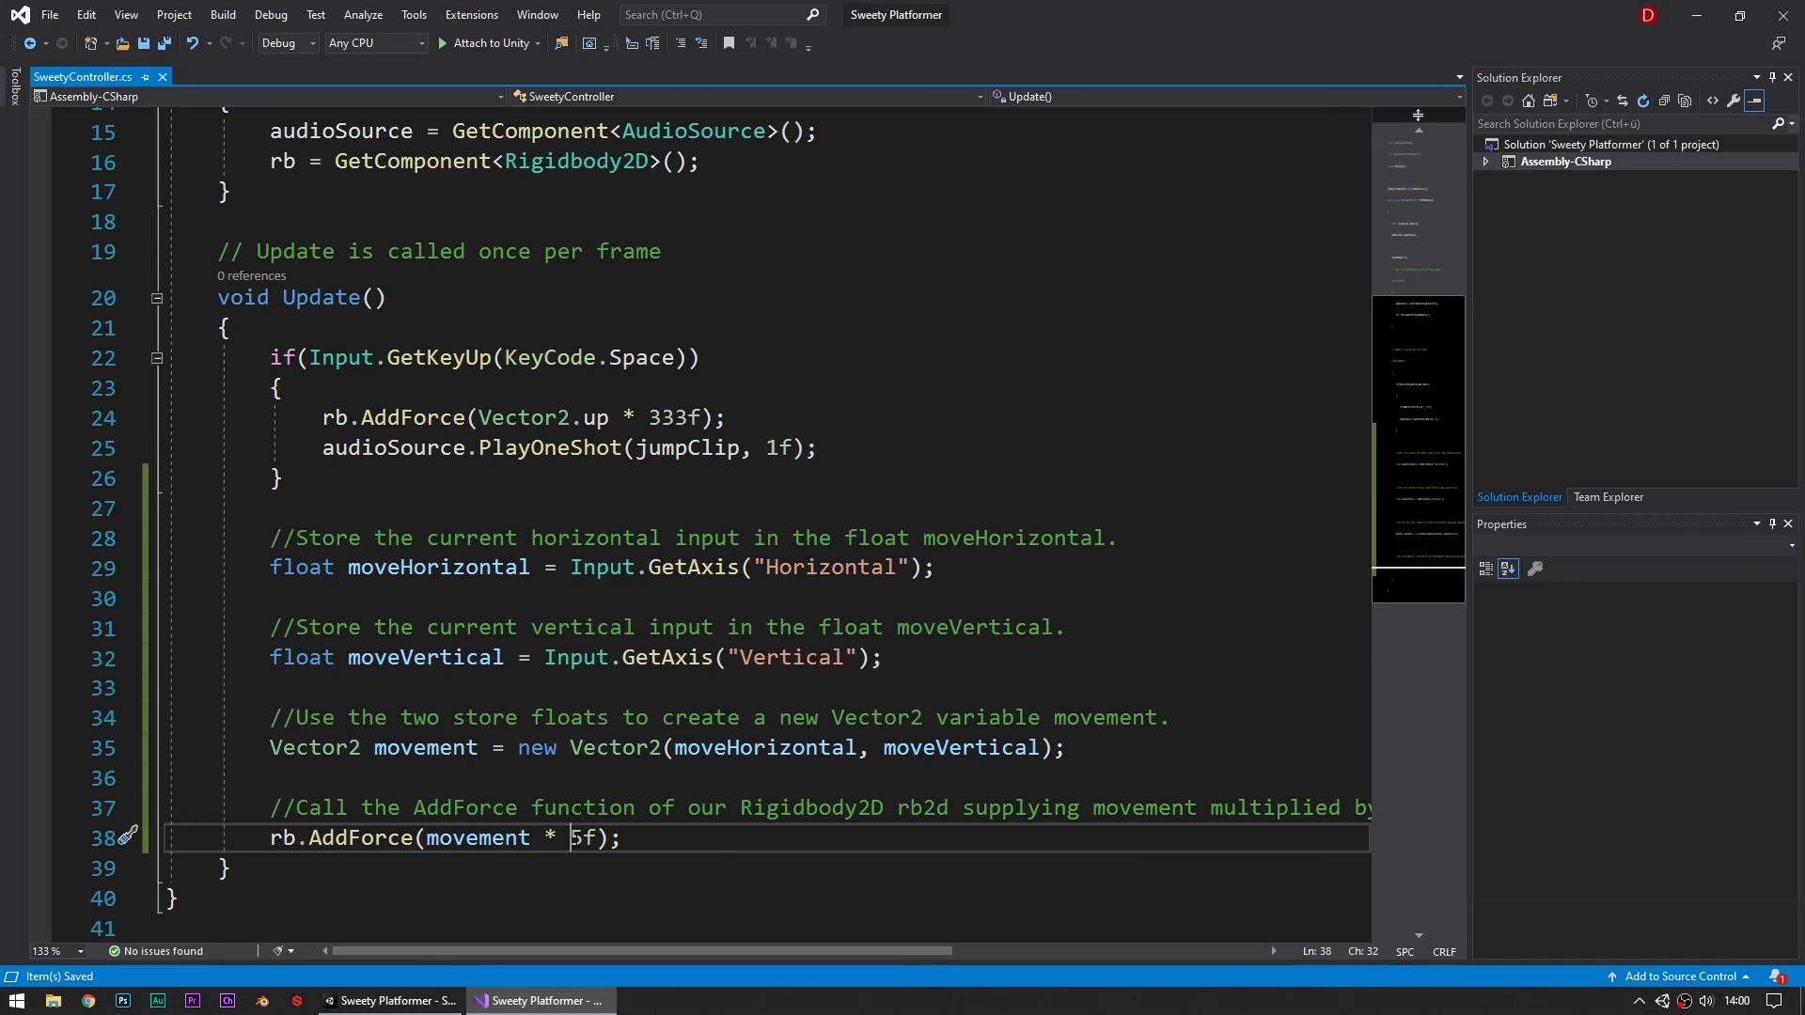
pyautogui.moveTo(573, 838); pyautogui.dragTo(585, 838)
pyautogui.write('2')
# Step: Return to Unity and play-test jumping onto the right-hand platform and moving left with the 2f movement force
pyautogui.hotkey('alt', 'Tab')
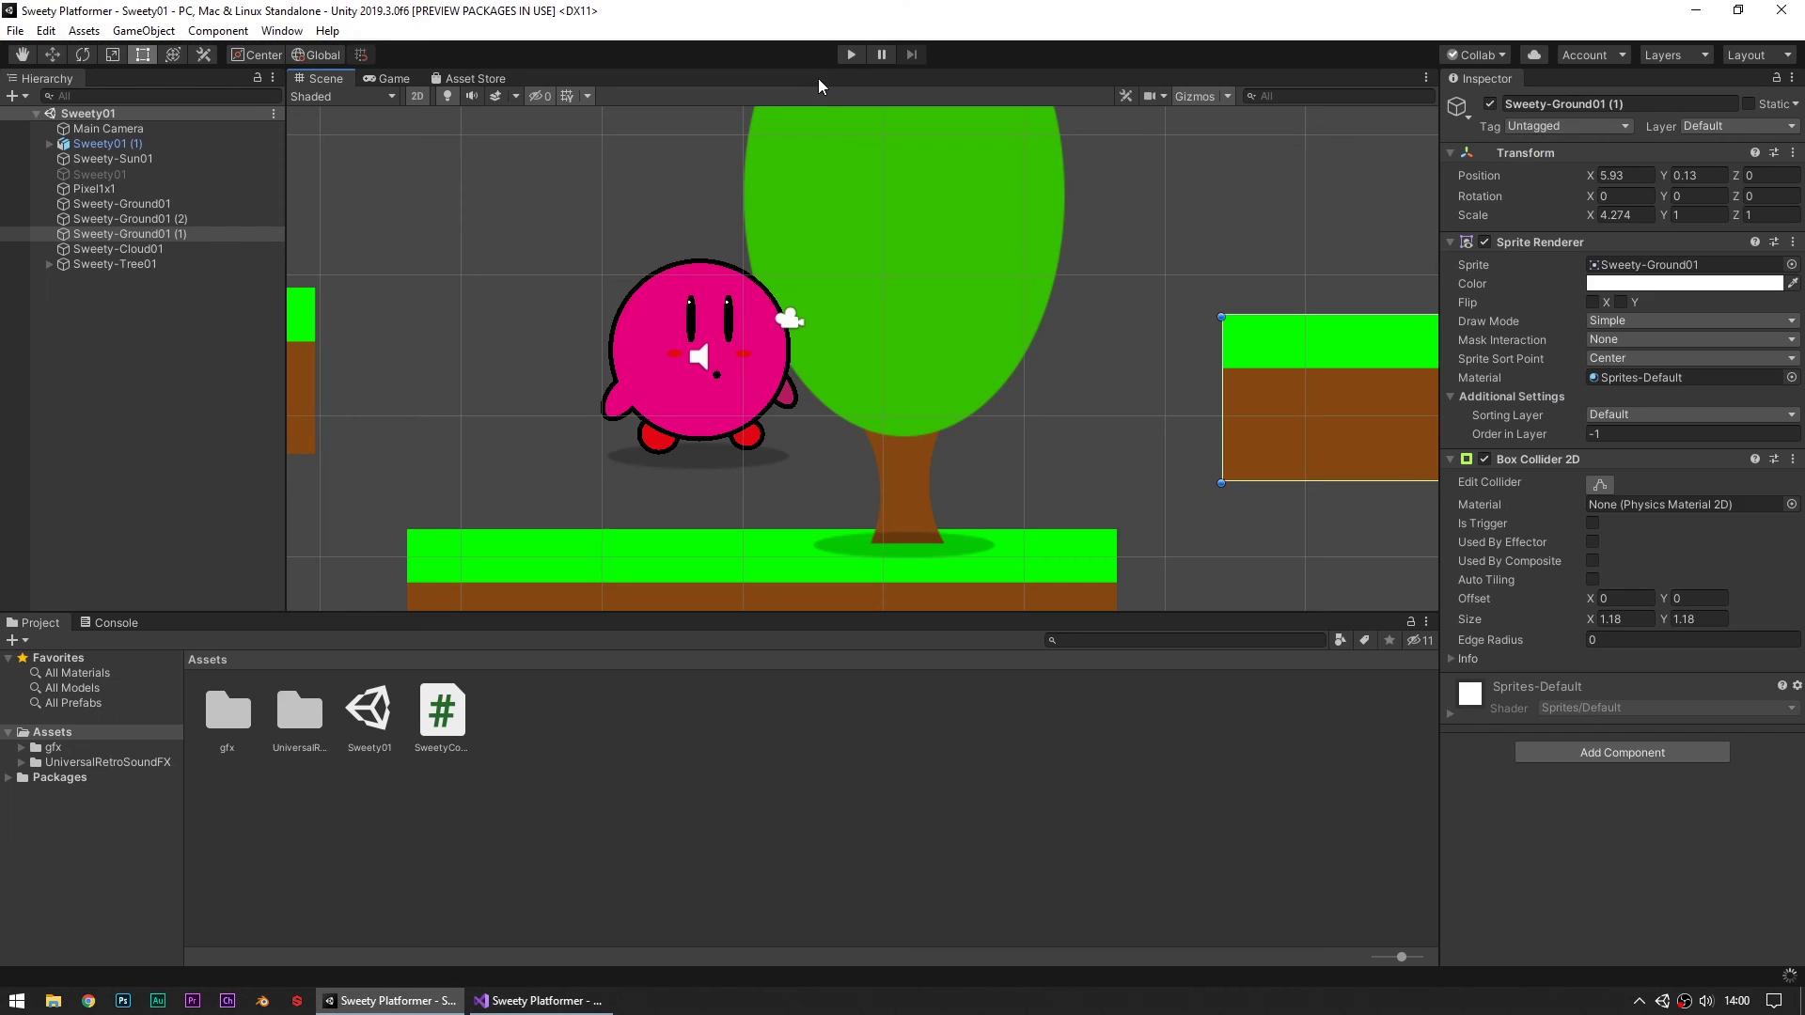
pyautogui.hotkey('ctrl', 'p')
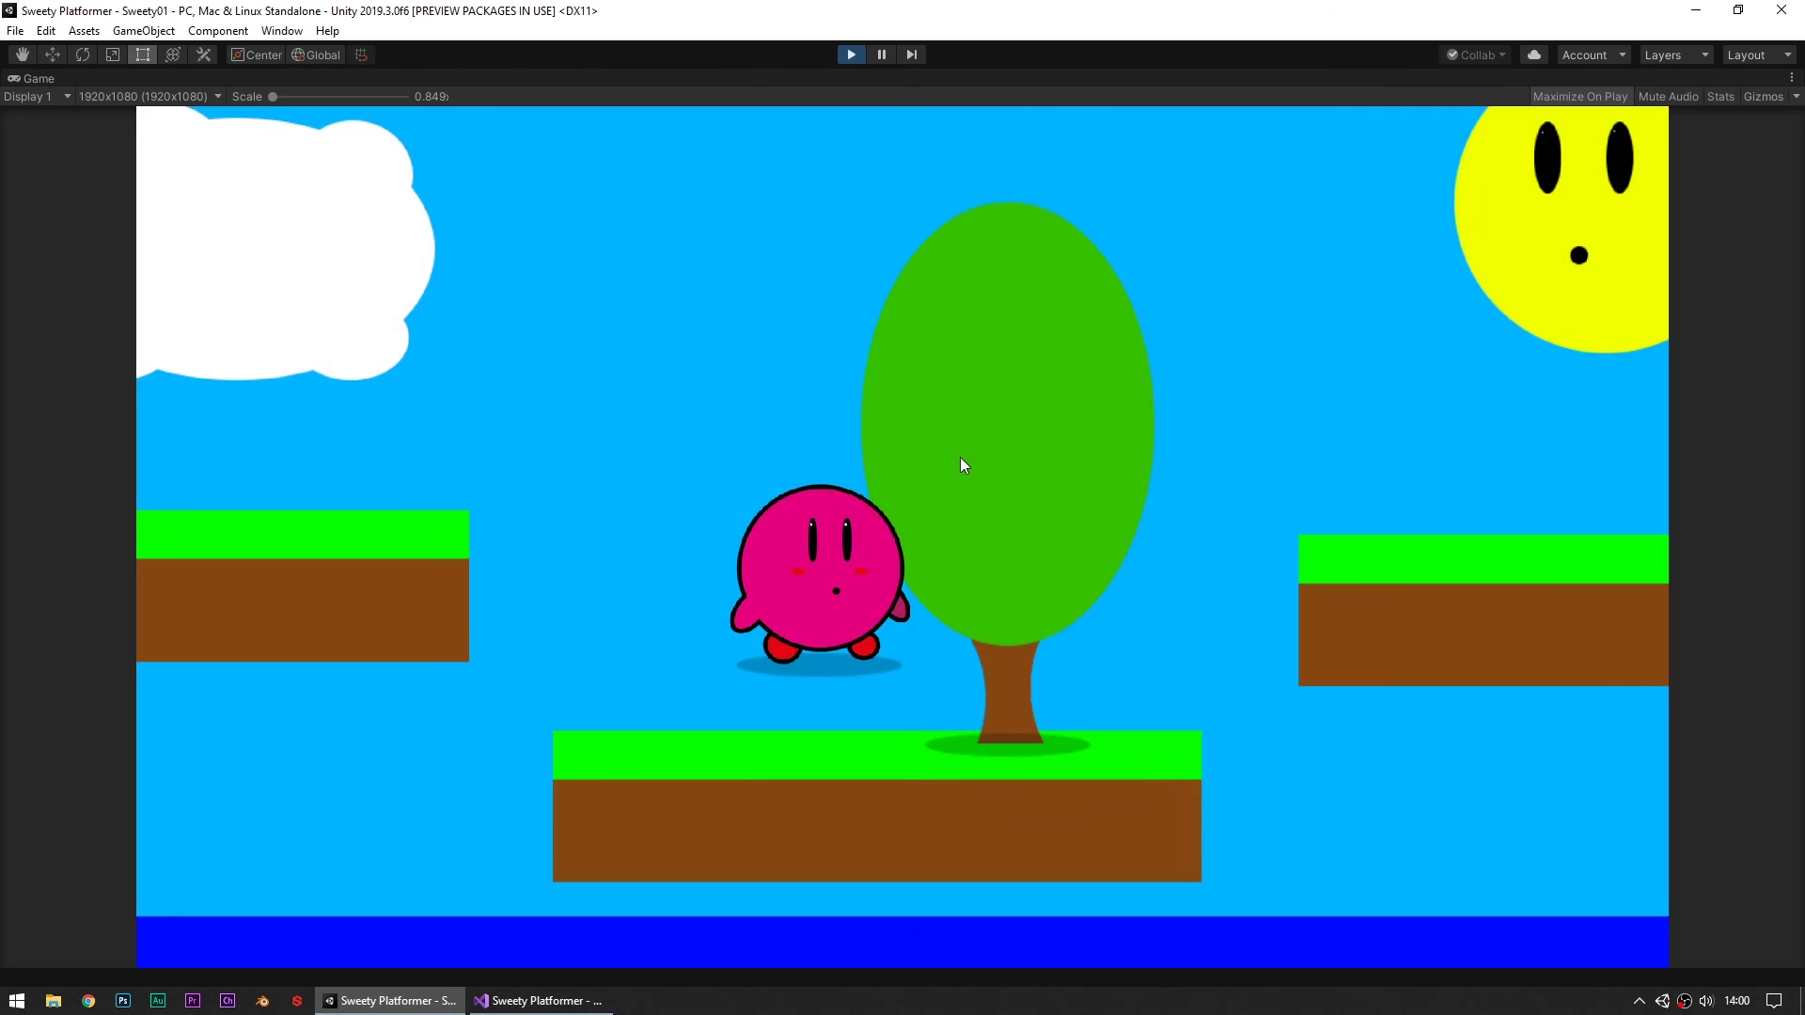
pyautogui.press('Right')
pyautogui.press('space')
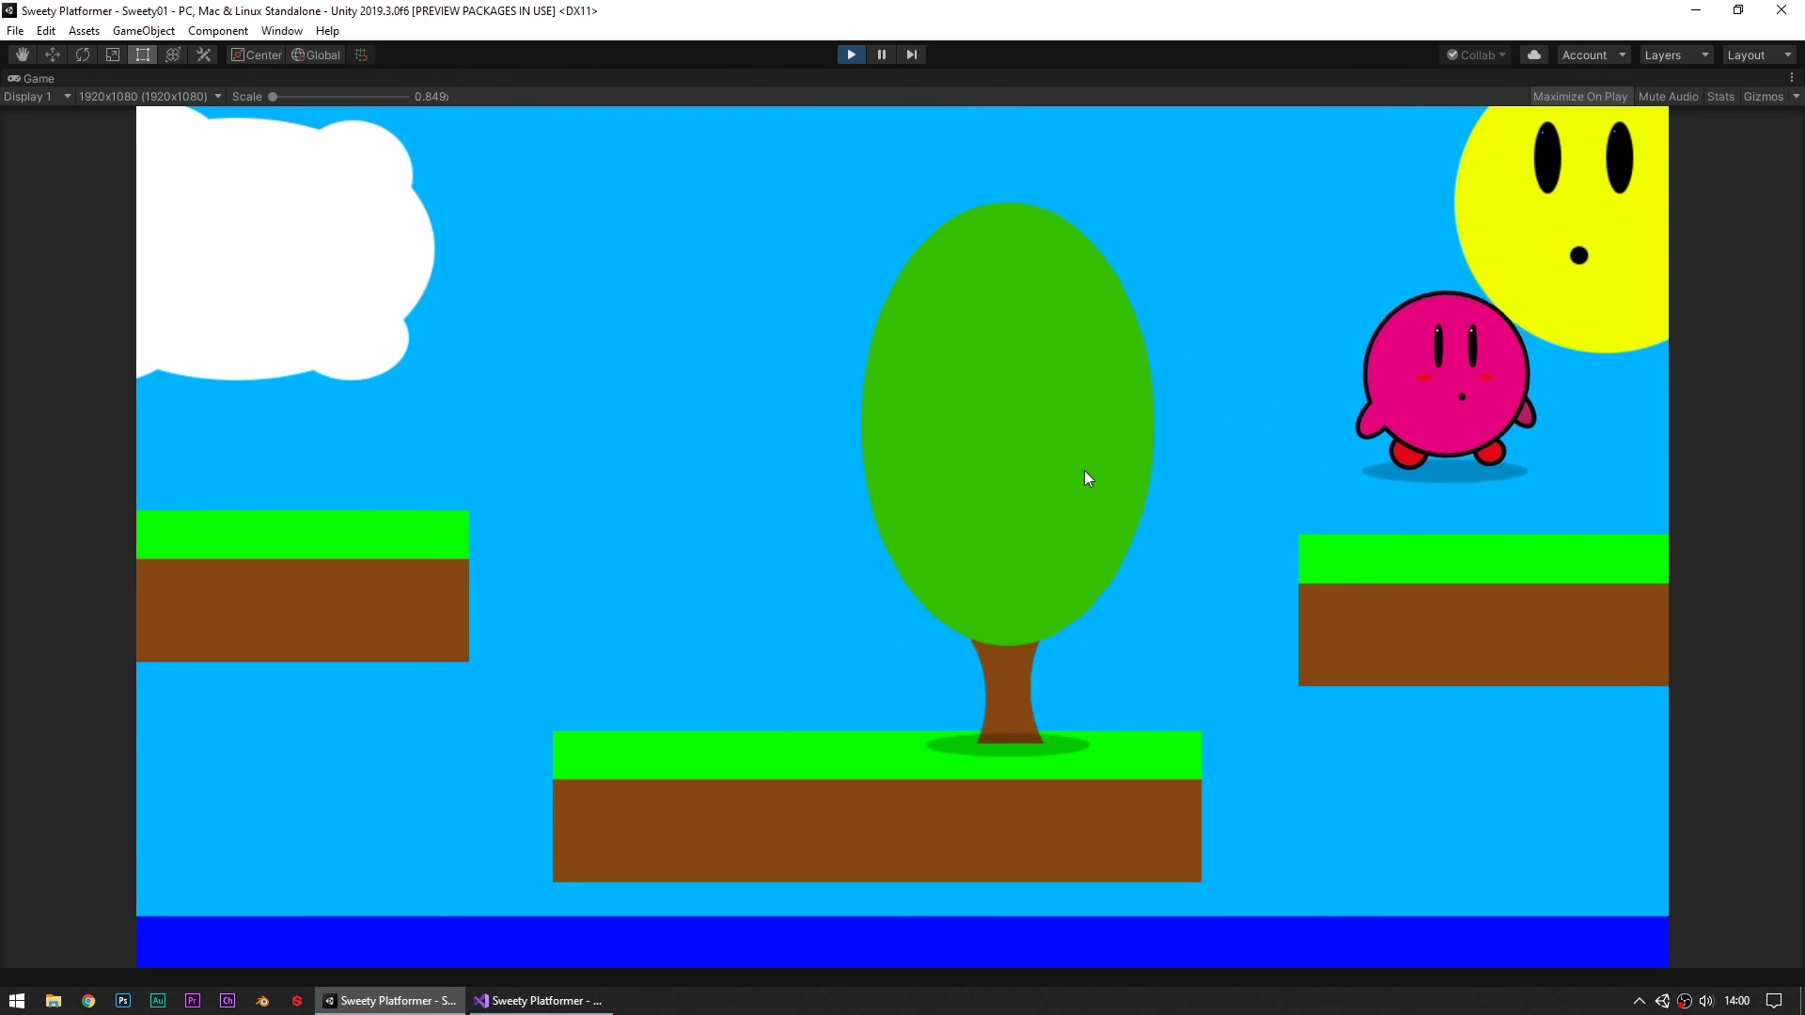
pyautogui.press('Left')
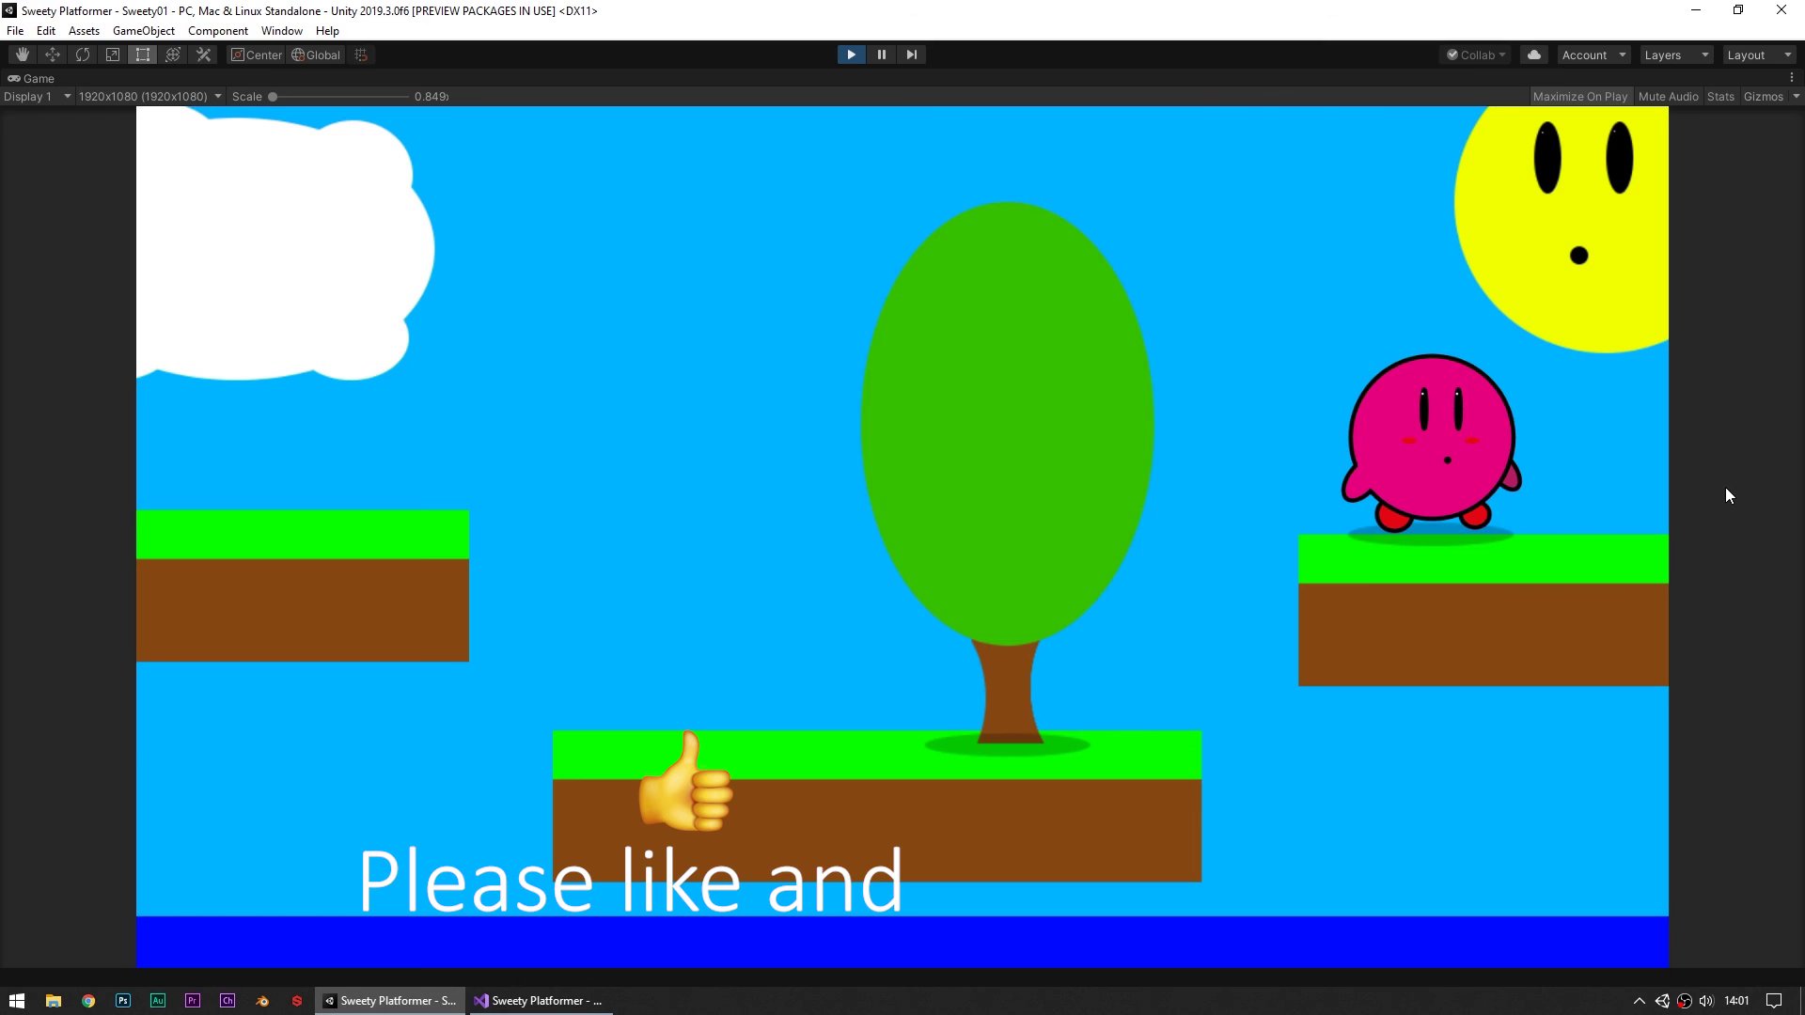